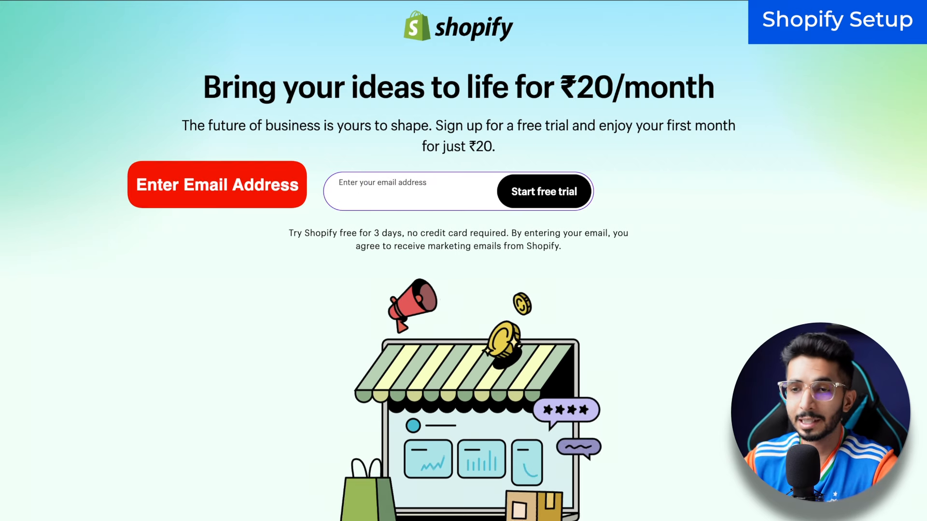
# Step: Start a Shopify free trial as a just-starting India business, signing up with e-mail and a saved password
pyautogui.hotkey('ctrl', 'v')
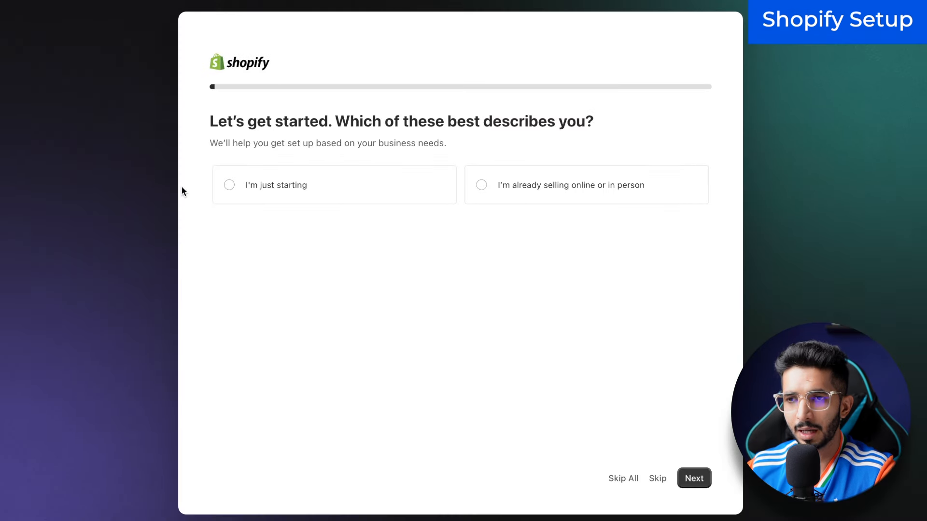
pyautogui.click(284, 179)
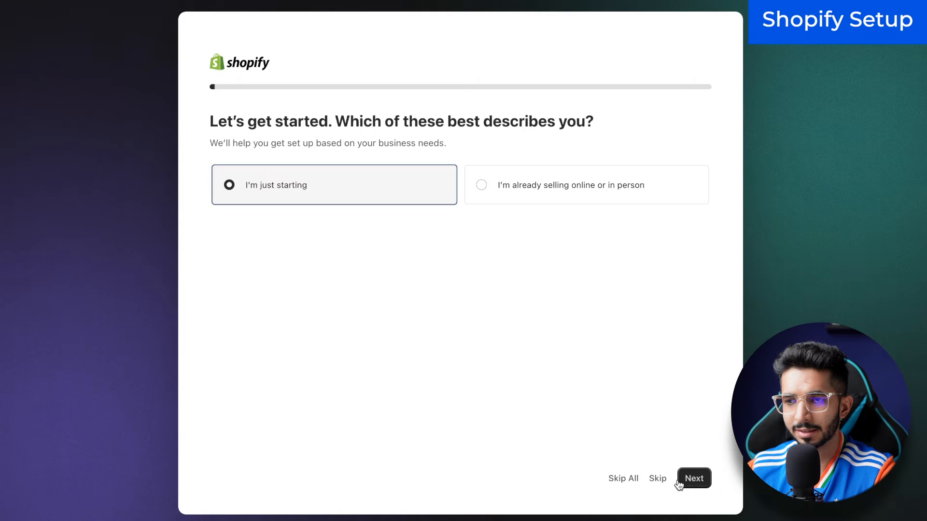
pyautogui.click(632, 478)
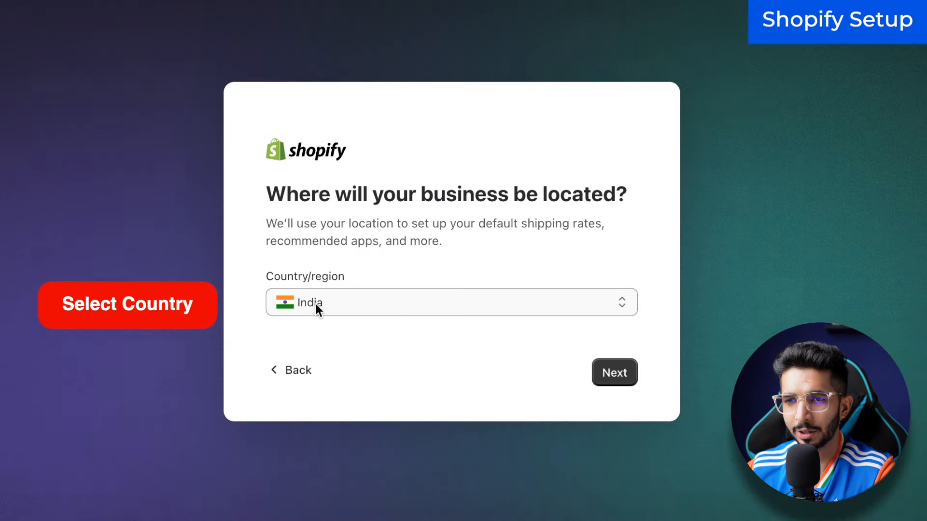
pyautogui.click(630, 375)
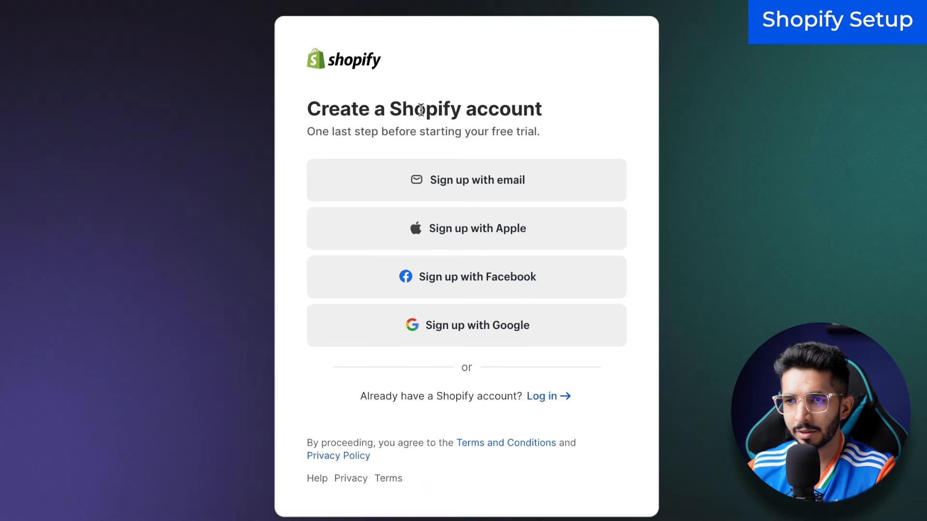
pyautogui.click(479, 199)
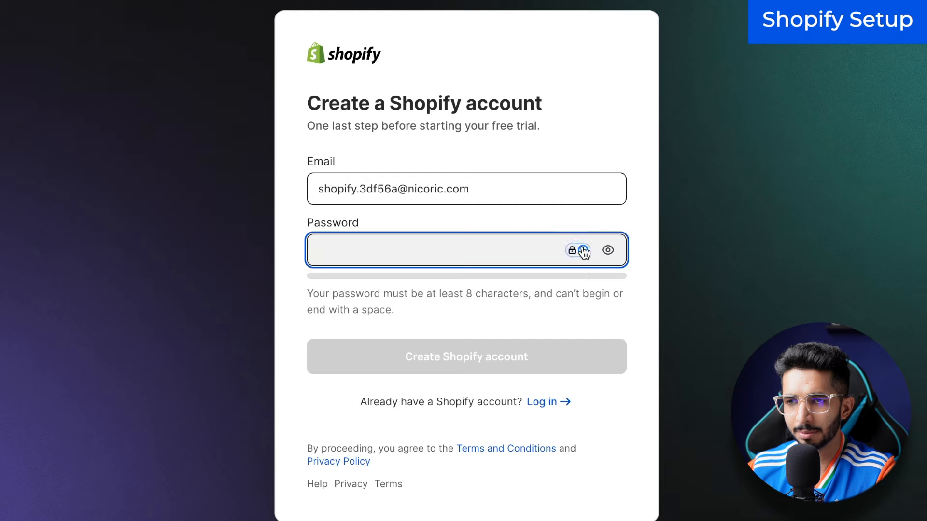
pyautogui.click(583, 250)
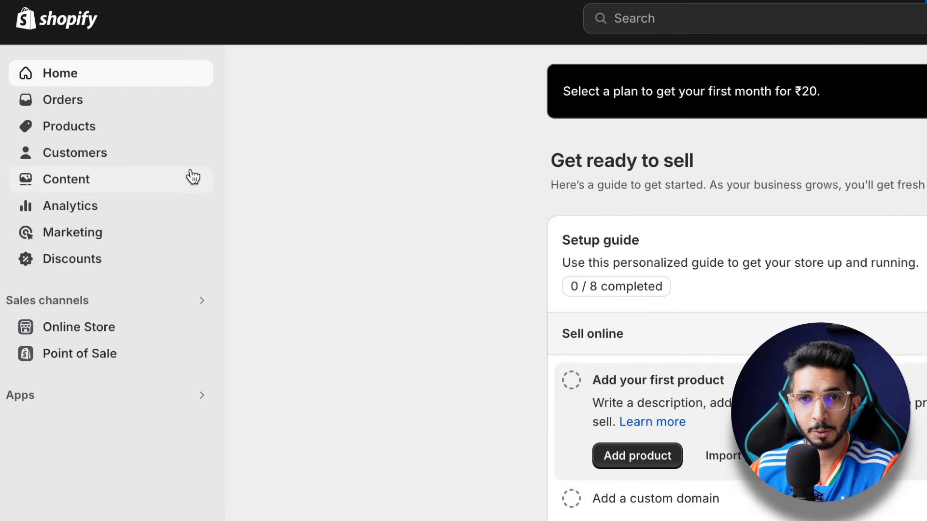
# Step: Browse the store's Orders, Products, Customers and Content pages
pyautogui.click(115, 107)
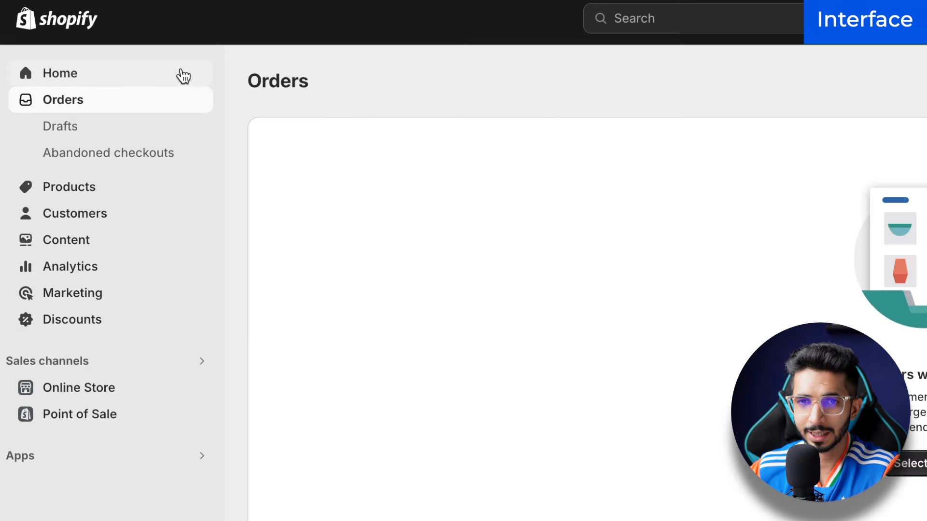
pyautogui.click(68, 195)
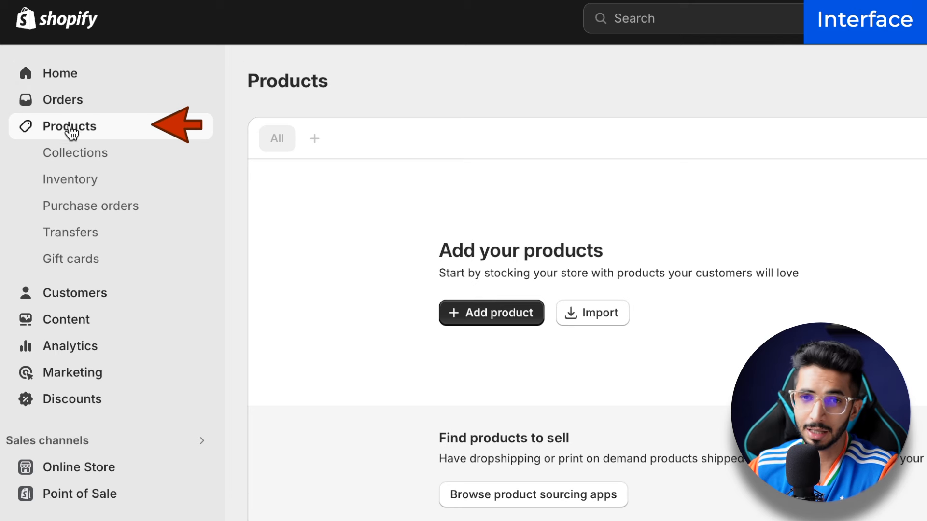
pyautogui.click(75, 298)
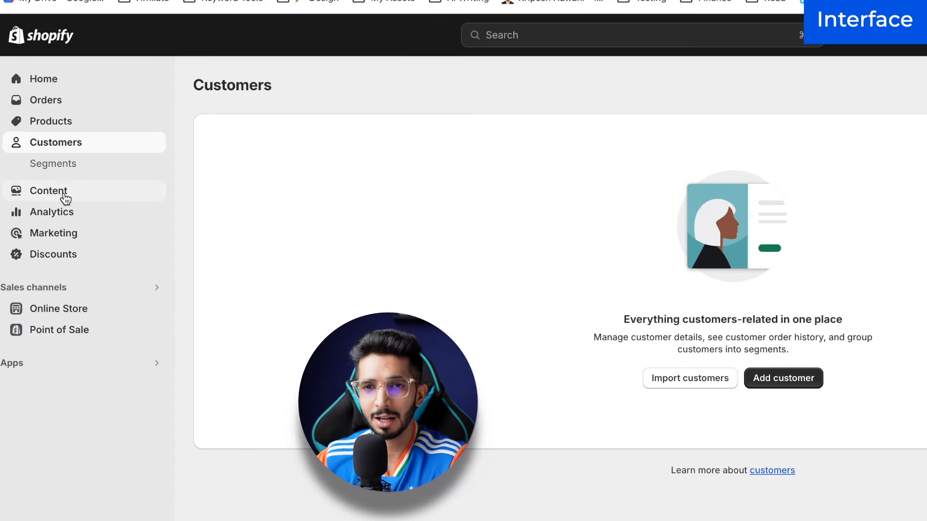
pyautogui.click(78, 215)
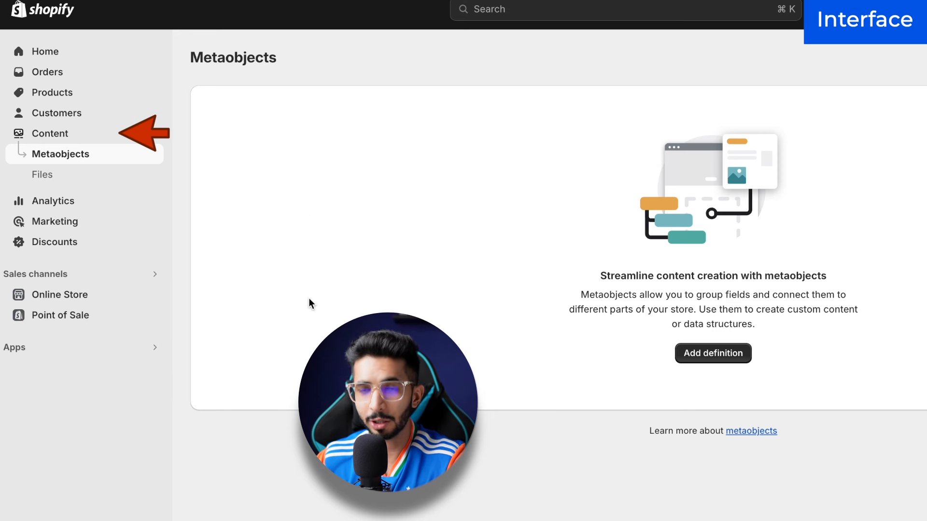
# Step: View the Analytics overview and check the Today date-range choices for sales
pyautogui.click(57, 202)
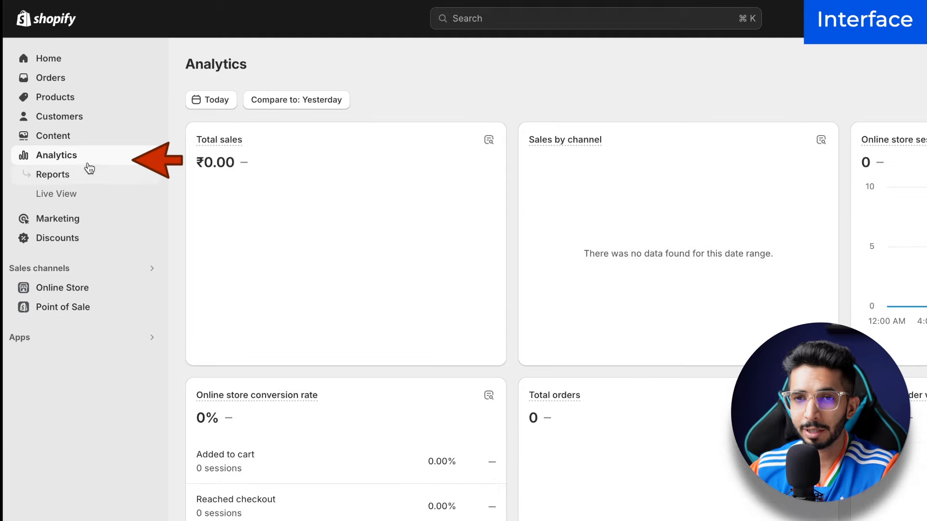
pyautogui.moveTo(219, 140)
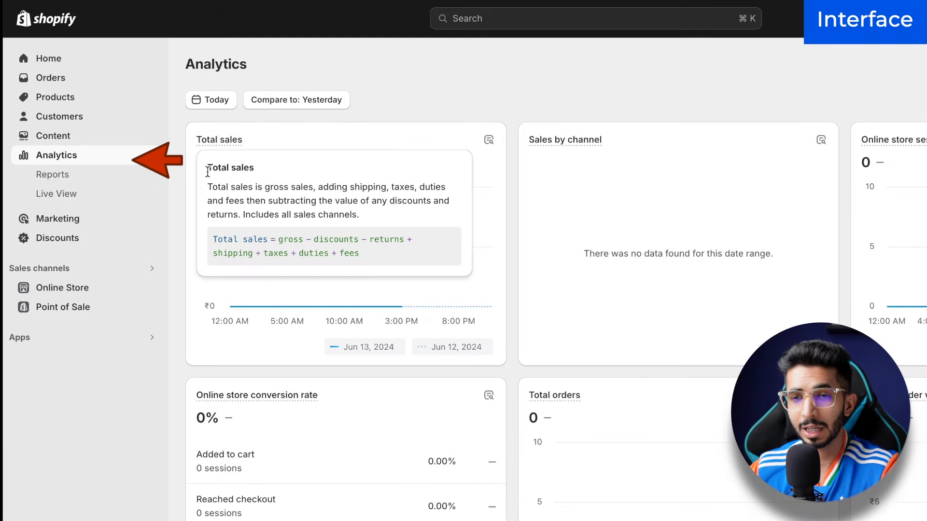
pyautogui.scroll(-10, 815, 242)
pyautogui.scroll(10, 816, 242)
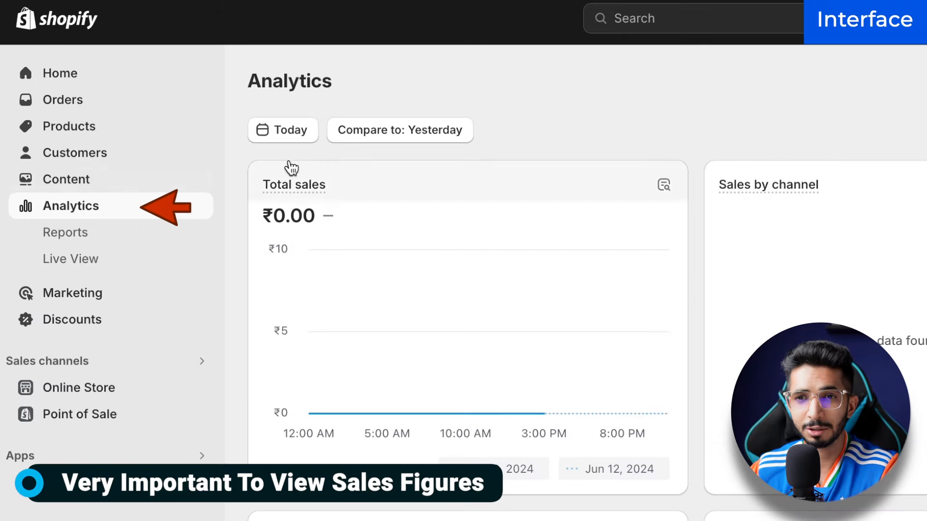
pyautogui.click(268, 138)
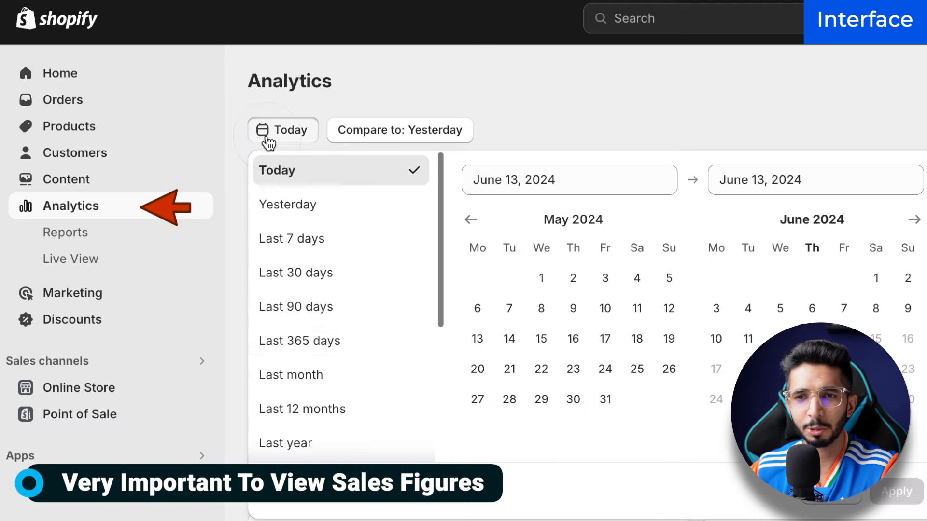
pyautogui.click(605, 89)
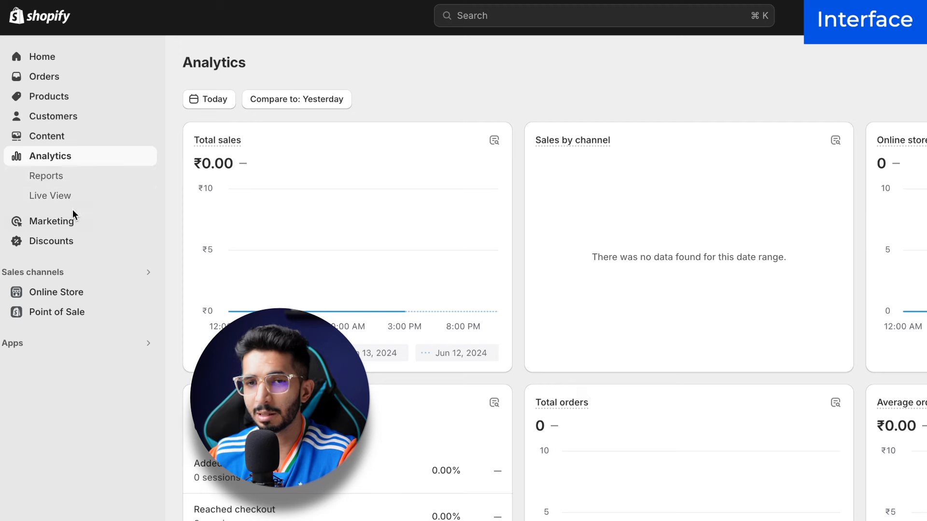
# Step: Look through the Marketing overview, Automations and Discounts pages
pyautogui.click(72, 220)
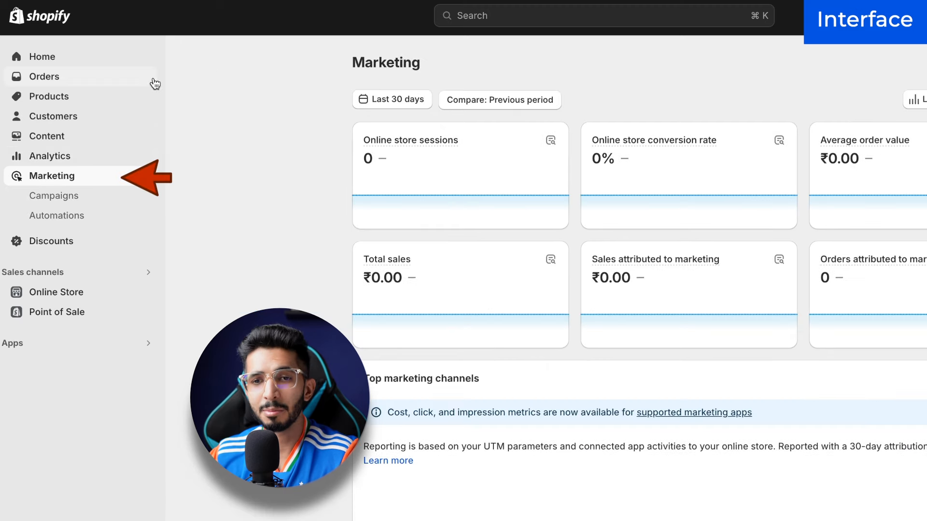
pyautogui.scroll(-8, 346, 193)
pyautogui.scroll(8, 346, 192)
pyautogui.click(66, 219)
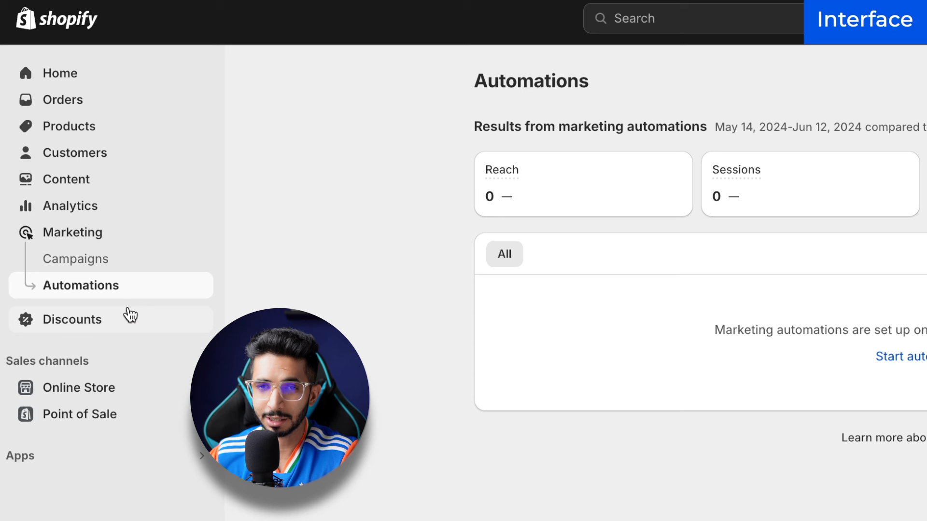
pyautogui.click(93, 241)
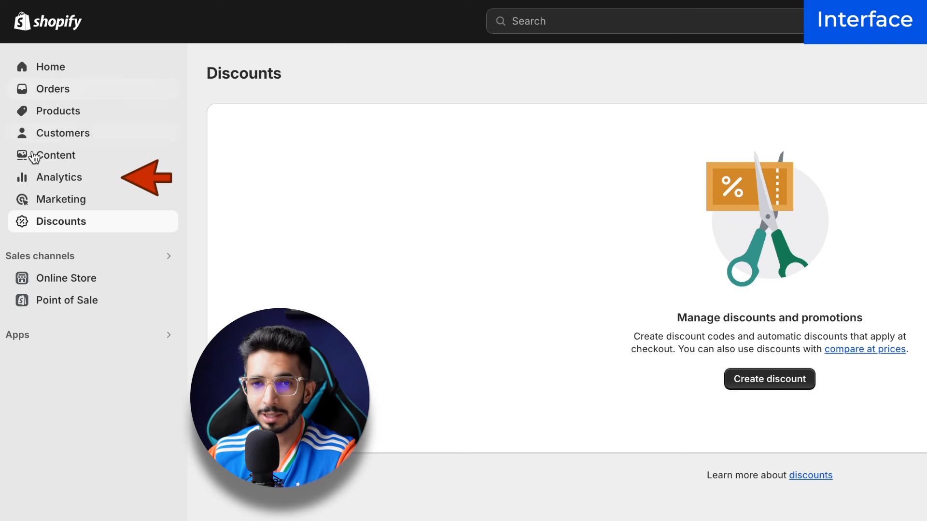
# Step: Glance at the apps list, then go to the Online Store themes with Dawn current
pyautogui.click(72, 334)
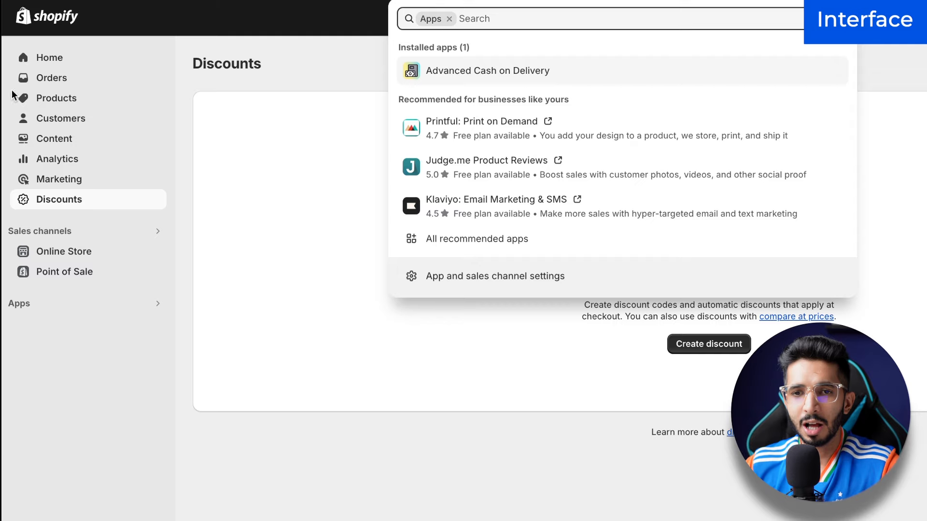
pyautogui.click(105, 342)
pyautogui.click(88, 256)
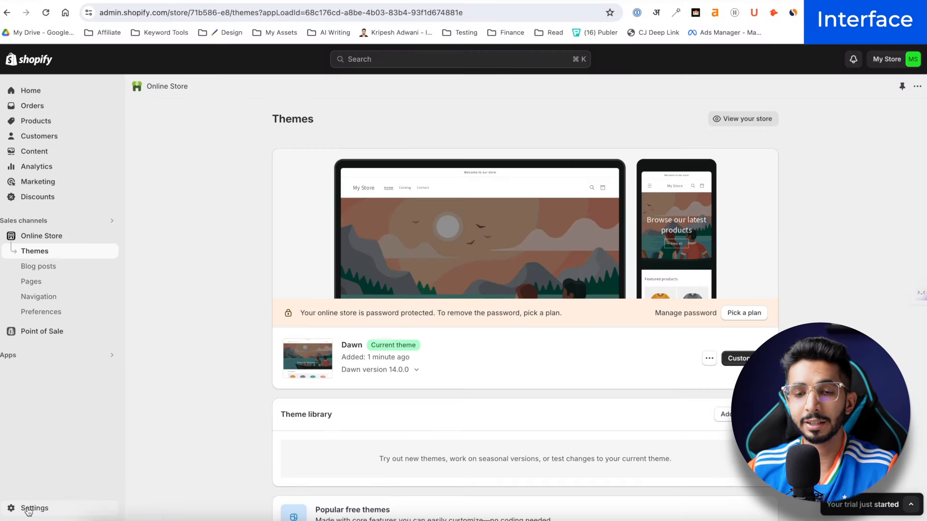
pyautogui.click(30, 509)
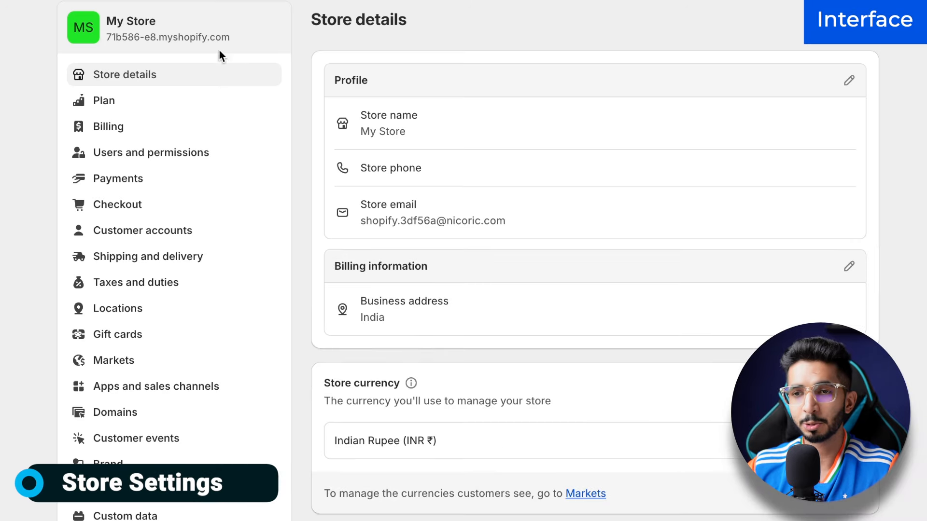
pyautogui.scroll(-8, 516, 220)
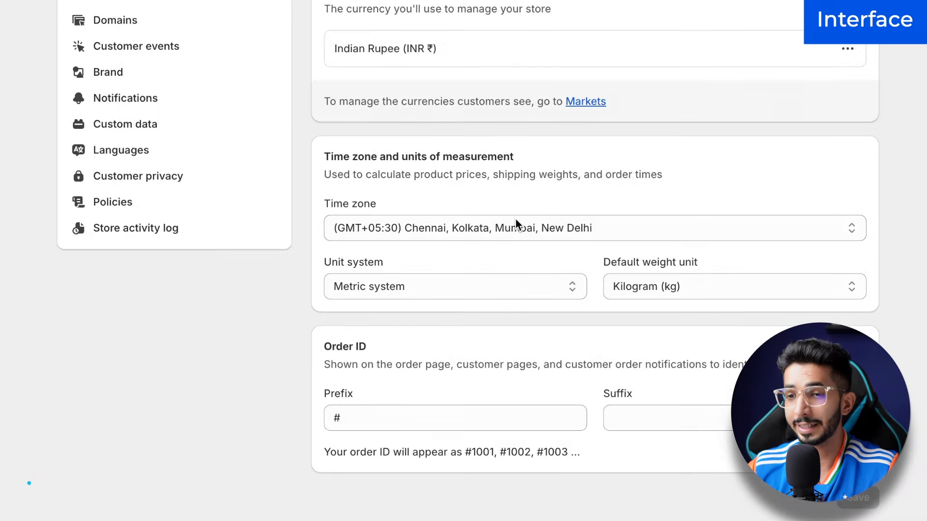
pyautogui.scroll(8, 515, 220)
pyautogui.scroll(-8, 277, 118)
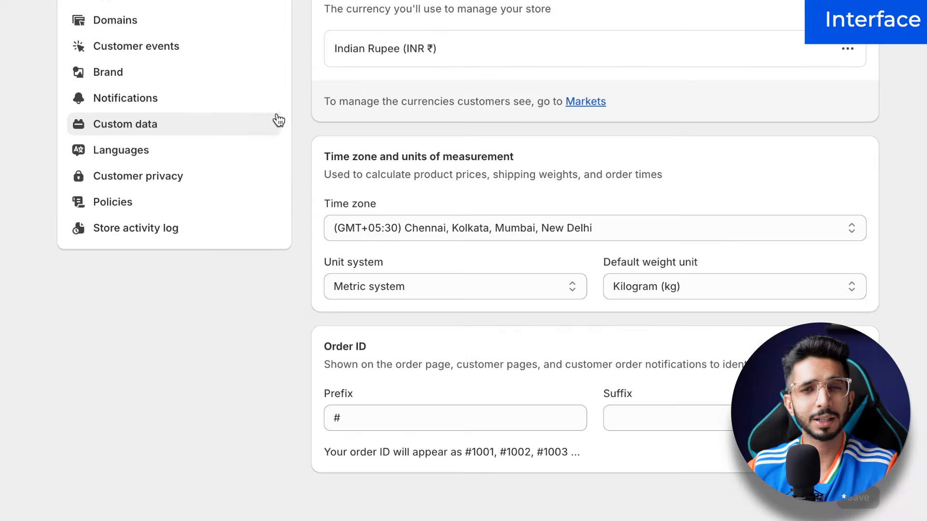
pyautogui.scroll(8, 277, 112)
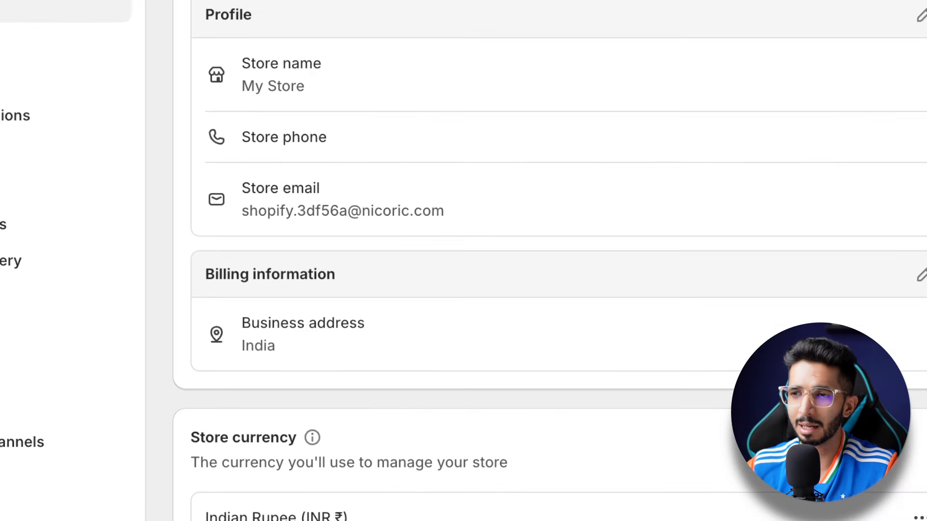
pyautogui.click(848, 80)
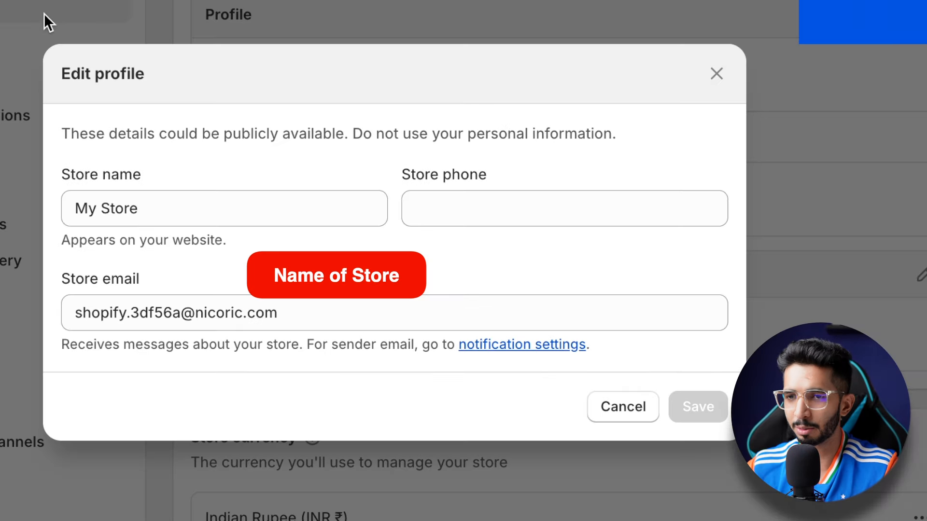
pyautogui.tripleClick(196, 215)
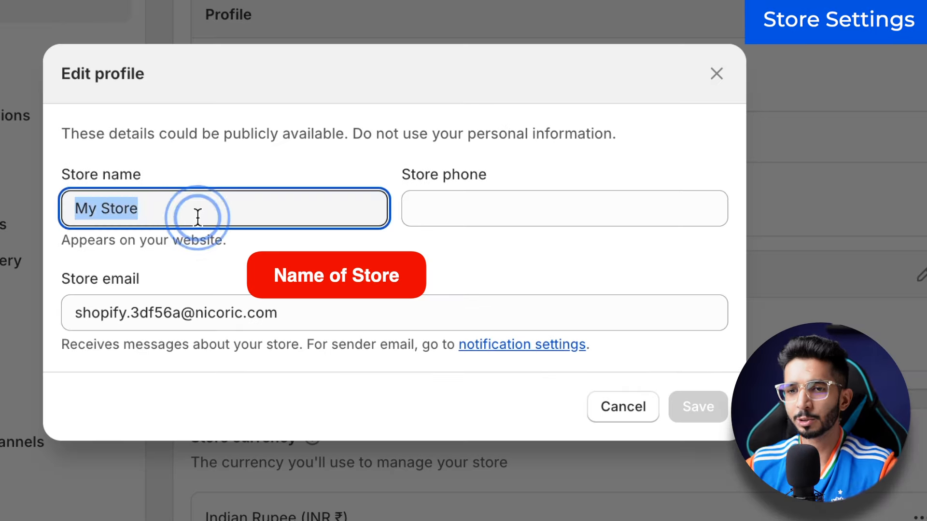
pyautogui.write('EKart India')
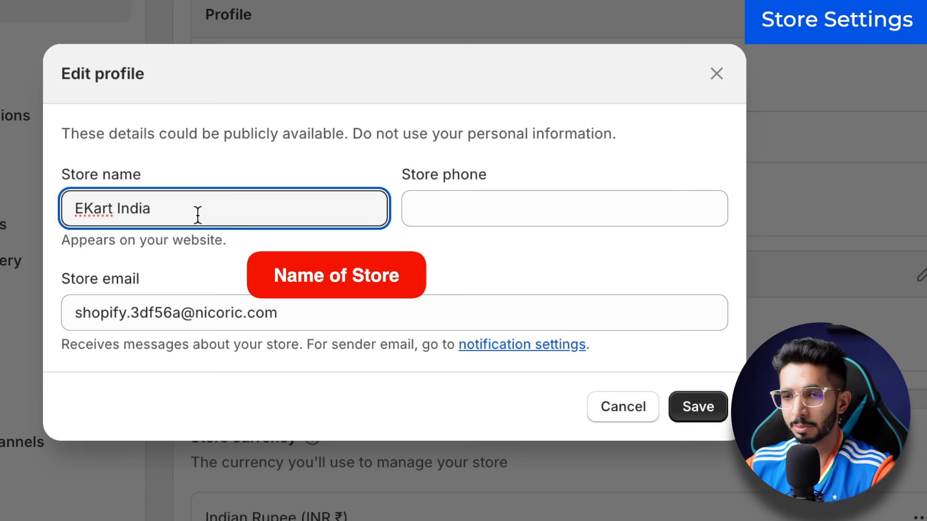
pyautogui.click(451, 197)
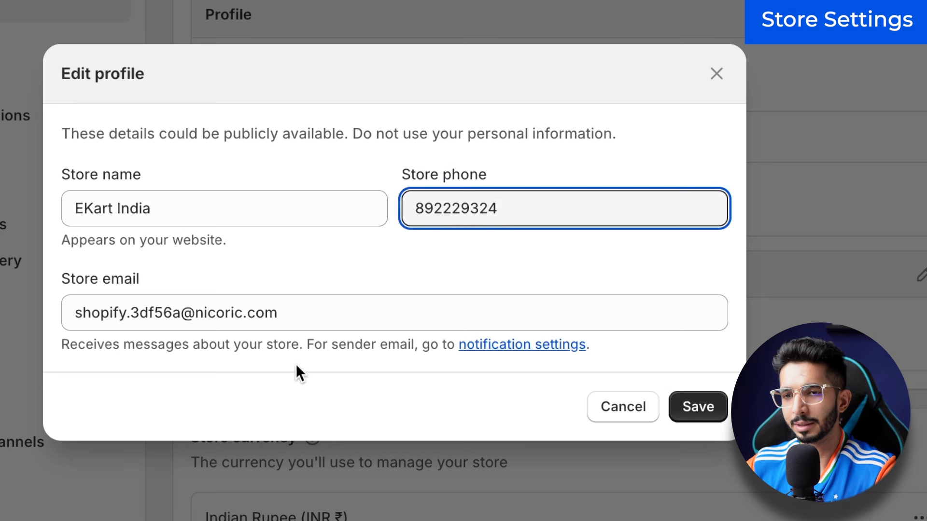
pyautogui.click(713, 409)
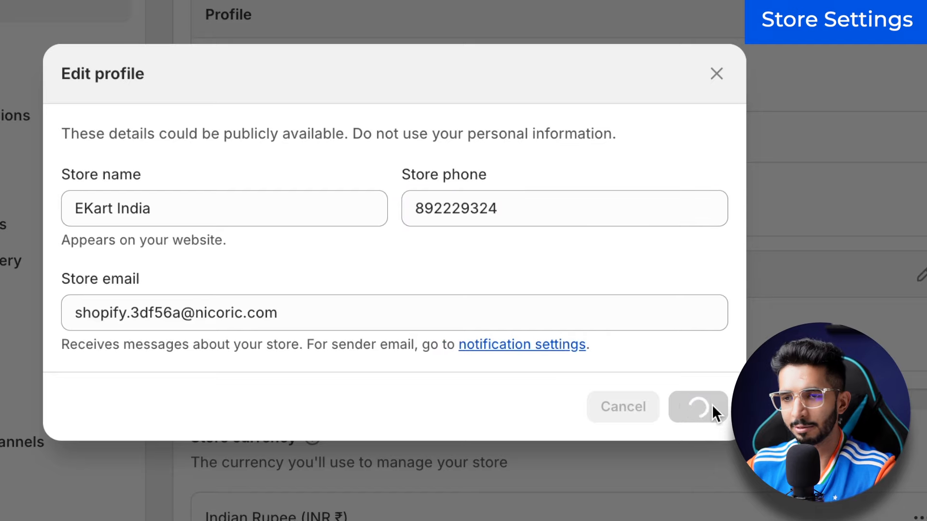
pyautogui.click(921, 275)
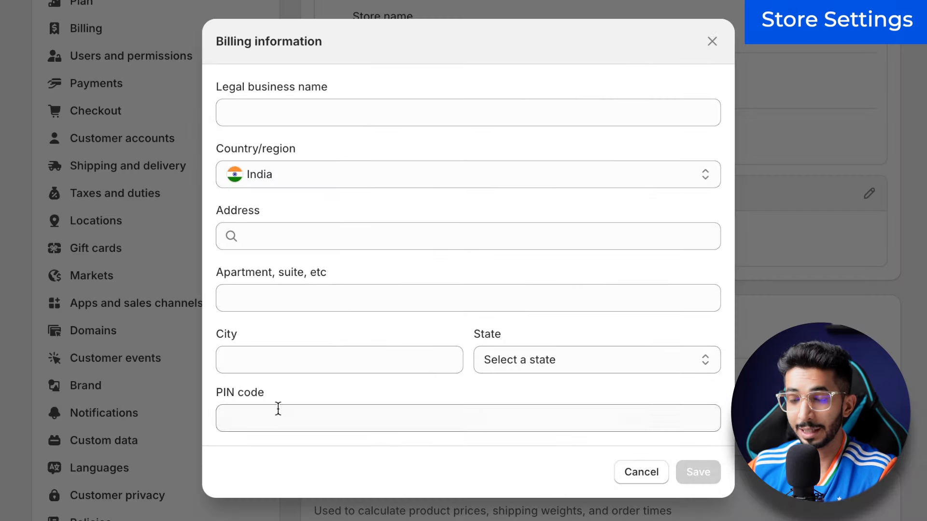
pyautogui.click(712, 41)
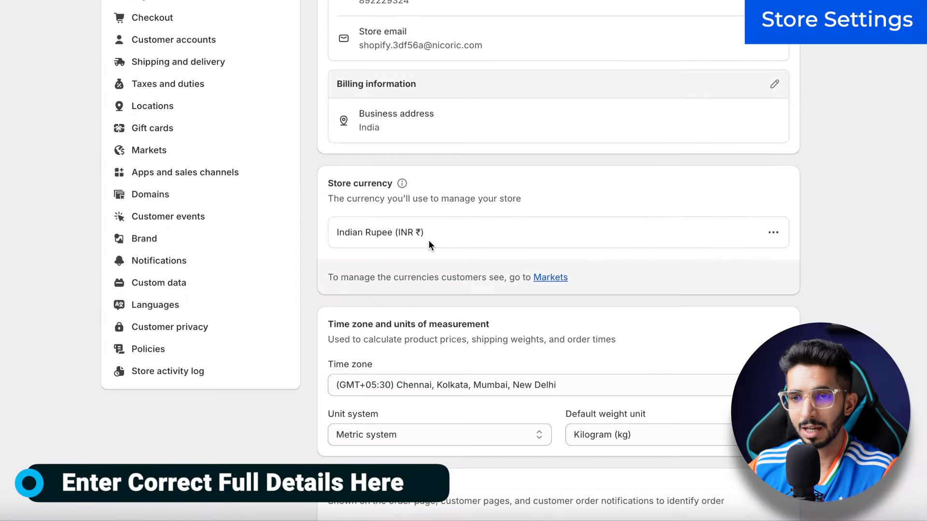
pyautogui.scroll(-2, 427, 239)
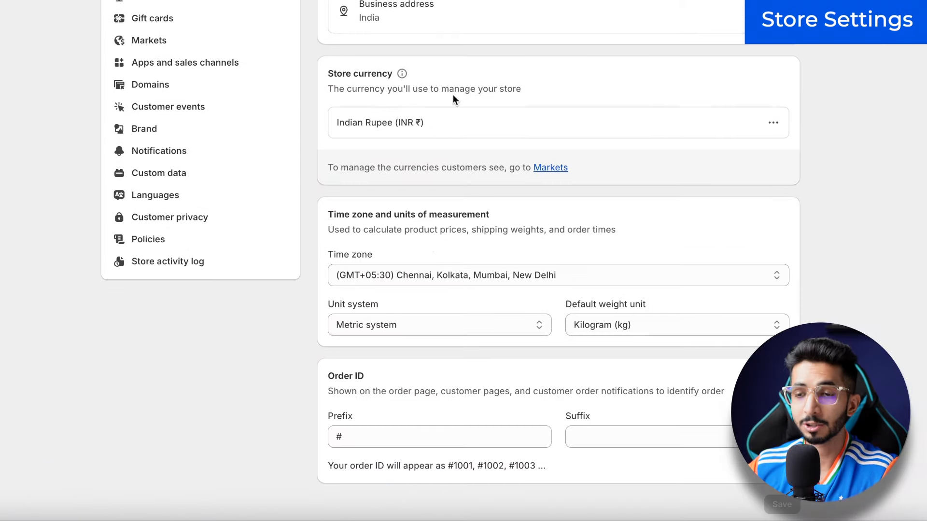
pyautogui.scroll(-2, 515, 240)
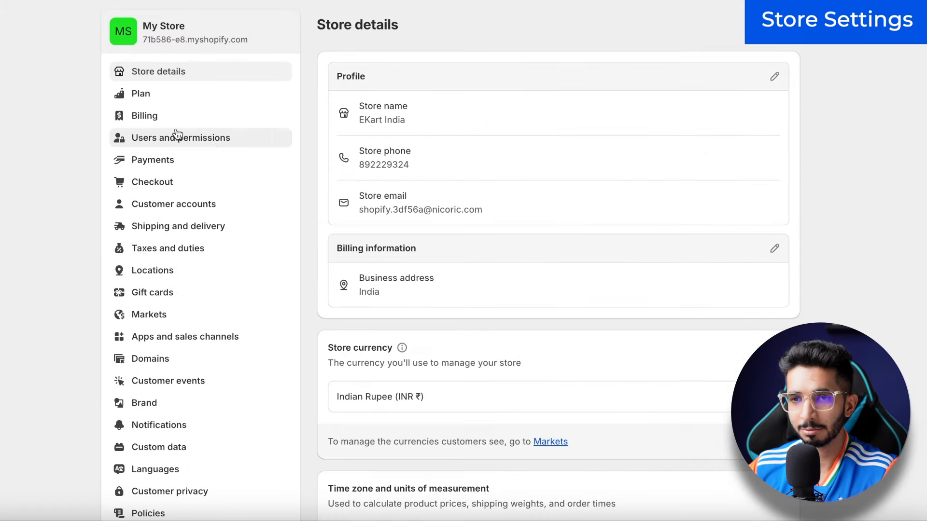
# Step: Open the store's subscription plan settings and scroll through them
pyautogui.click(155, 94)
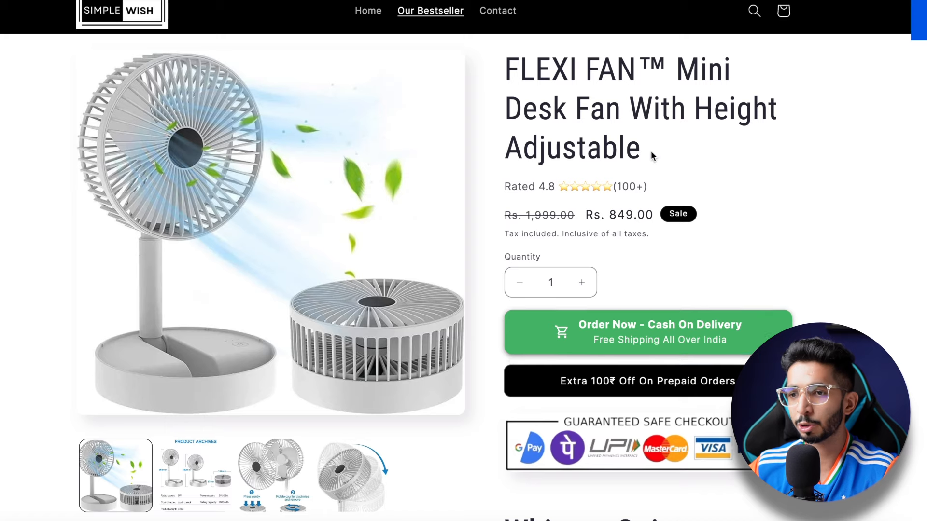
pyautogui.scroll(-15, 485, 121)
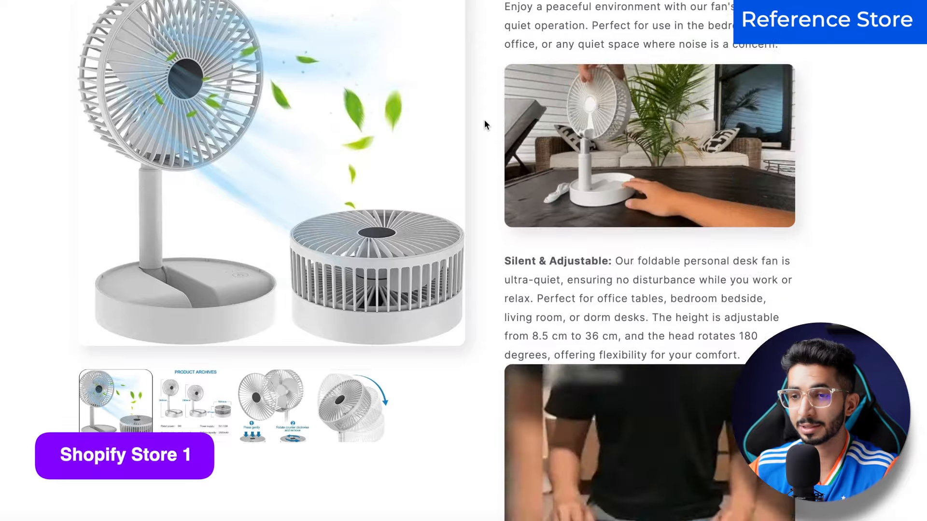
pyautogui.scroll(15, 484, 120)
pyautogui.scroll(-20, 484, 120)
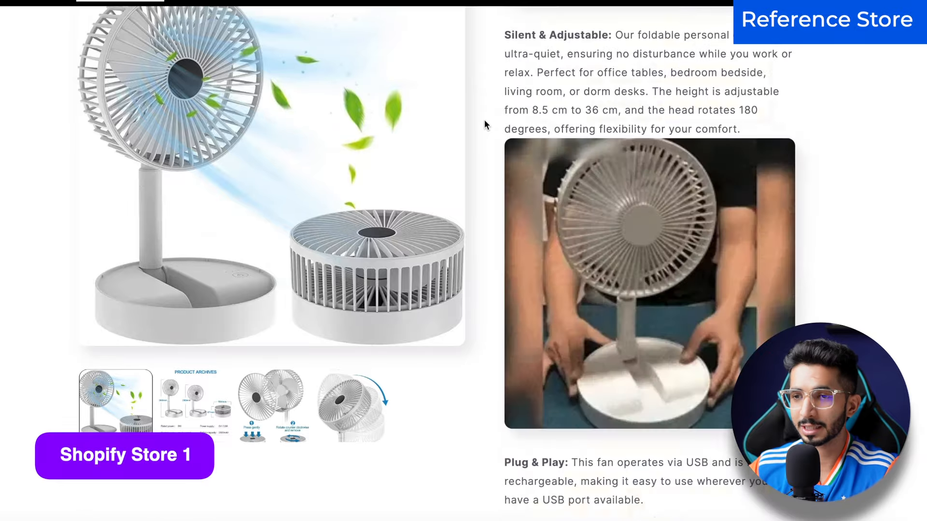
pyautogui.scroll(-15, 484, 120)
pyautogui.scroll(20, 482, 132)
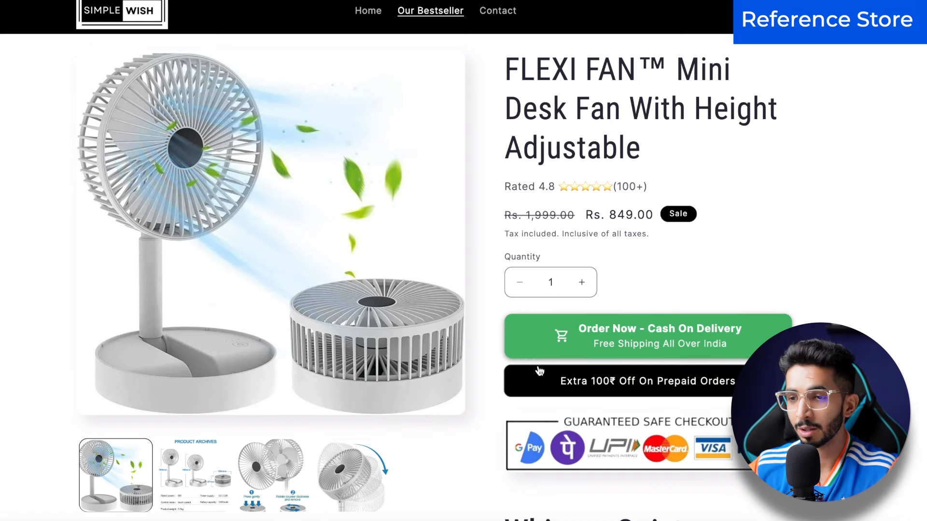
# Step: Try the fan's Order Now - Cash On Delivery form, scroll it, and close it
pyautogui.click(623, 340)
pyautogui.scroll(-5, 318, 395)
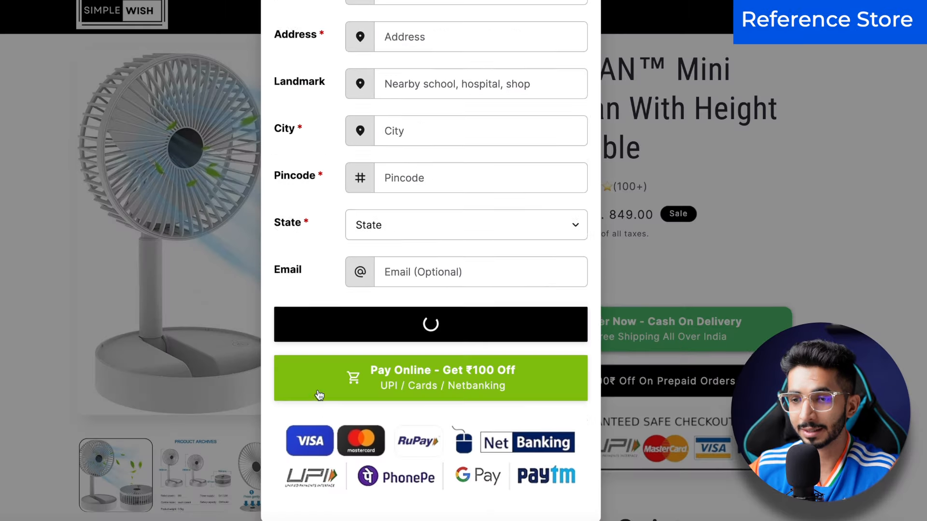
pyautogui.scroll(-6, 319, 402)
pyautogui.scroll(9, 321, 407)
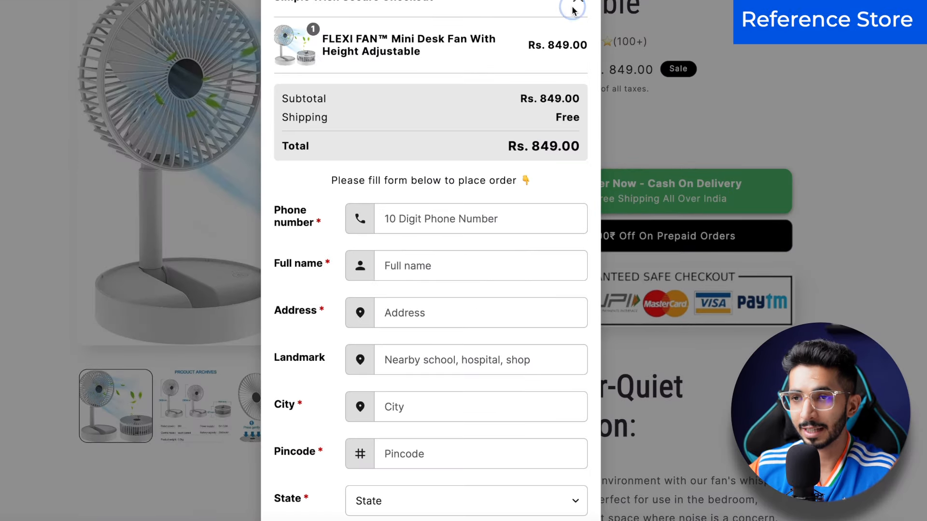
pyautogui.click(577, 5)
# Step: Decline the extra Rs. 50.00 discount offer in the Wait! popup
pyautogui.rightClick(43, 214)
pyautogui.click(546, 396)
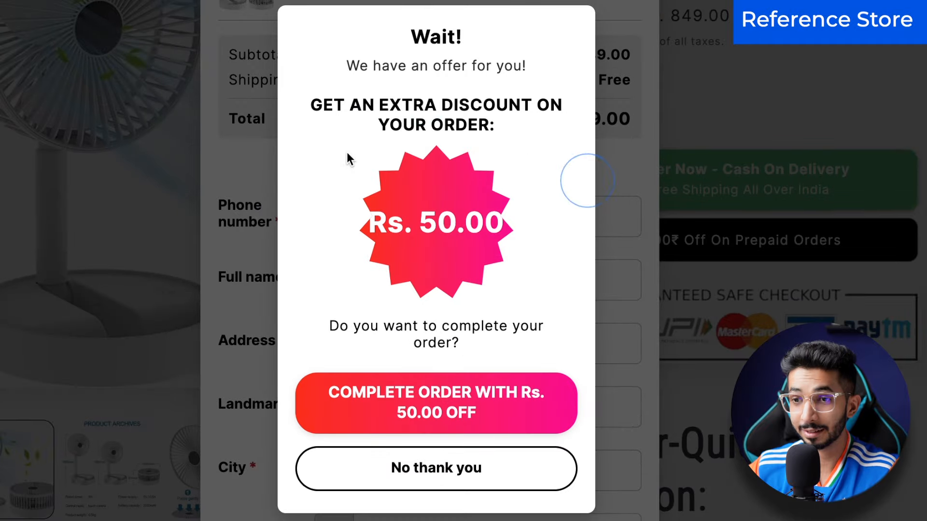
pyautogui.moveTo(391, 136); pyautogui.dragTo(506, 154)
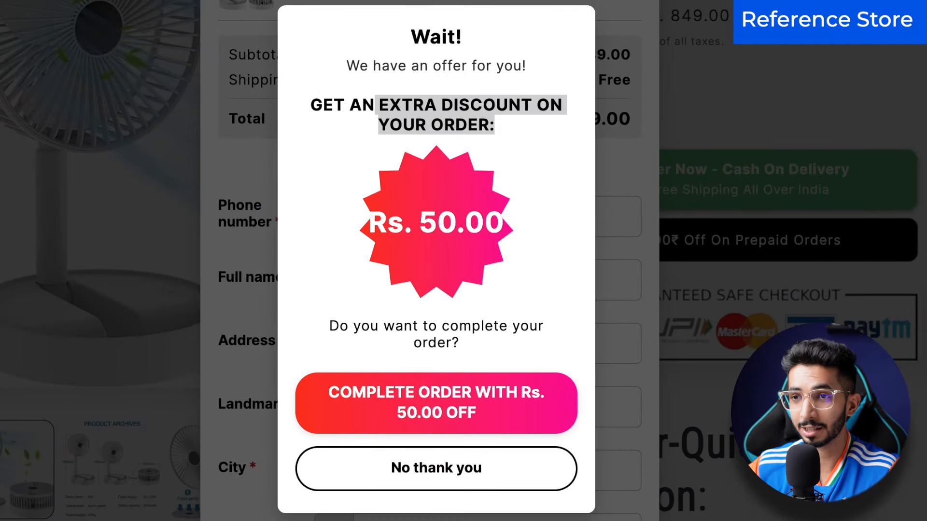
pyautogui.click(422, 461)
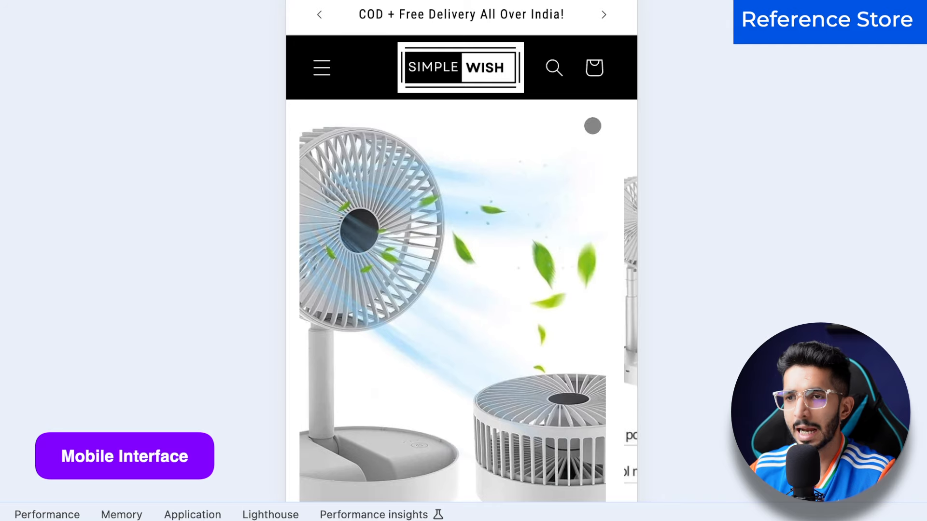
# Step: Fit the mobile preview to the window at 50% and scroll the FLEXI FAN page
pyautogui.scroll(-5, 592, 126)
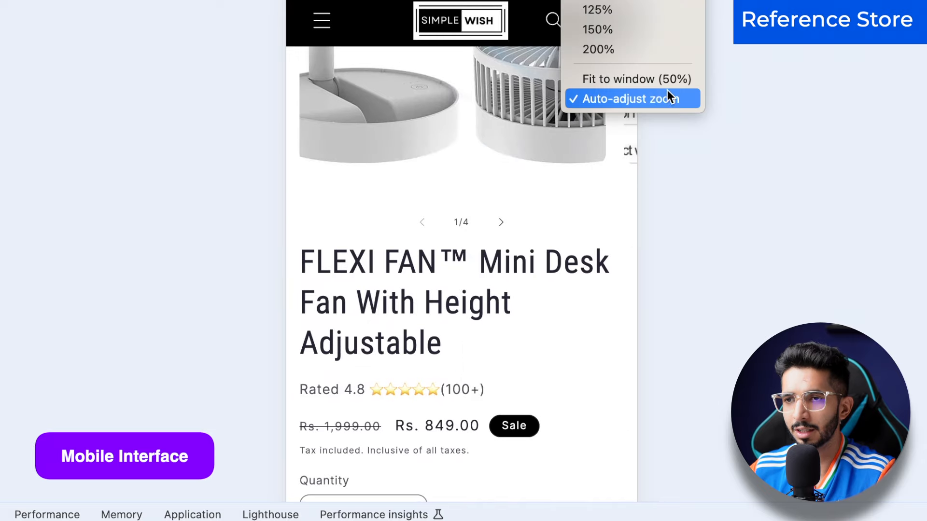
pyautogui.click(651, 87)
pyautogui.scroll(-10, 466, 304)
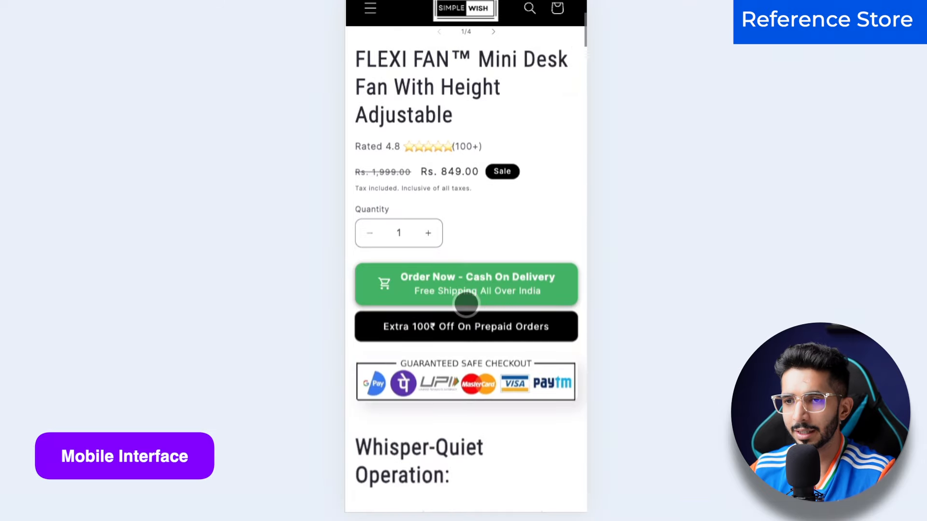
pyautogui.scroll(15, 466, 304)
pyautogui.scroll(-7, 466, 304)
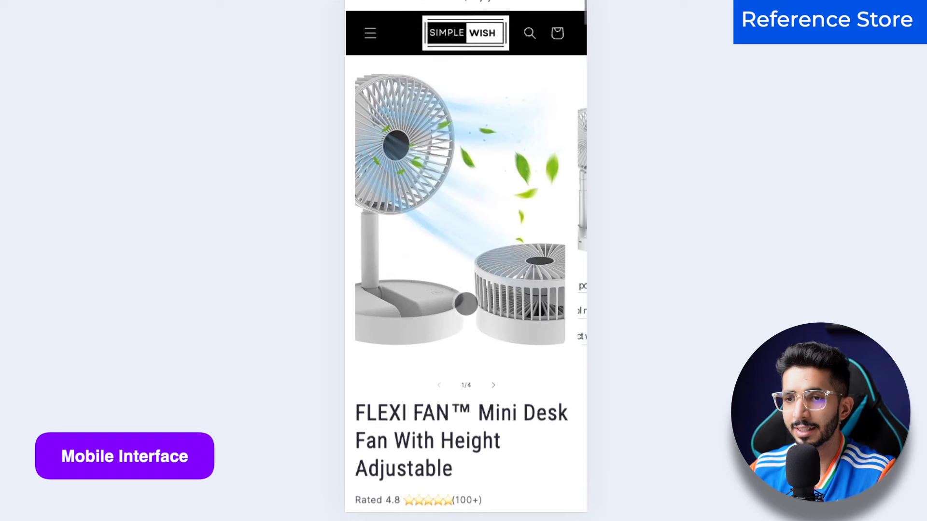
pyautogui.scroll(-15, 458, 276)
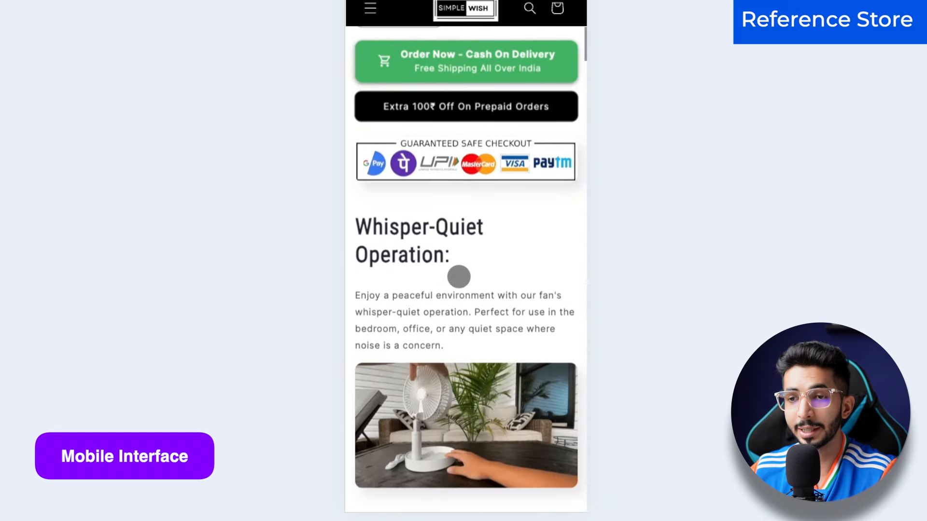
# Step: Open the fan's Cash On Delivery order form from the mobile layout
pyautogui.scroll(-12, 459, 277)
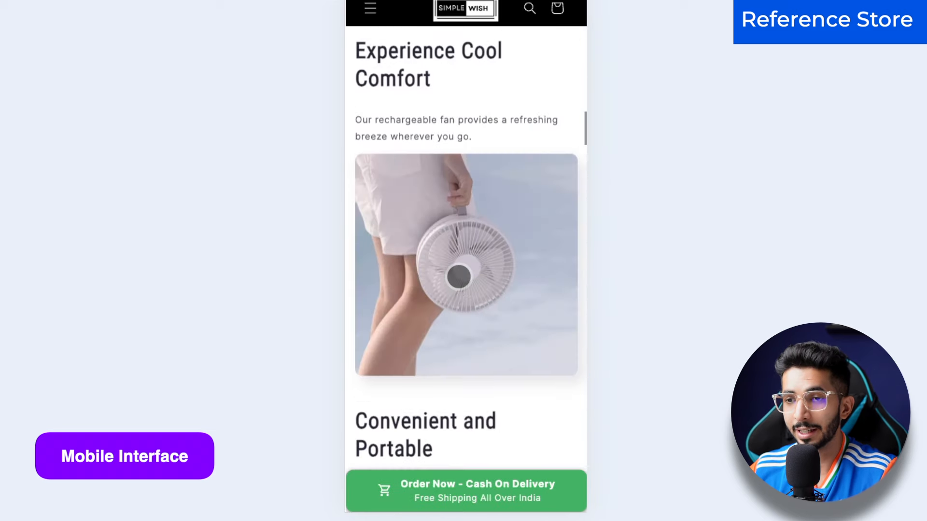
pyautogui.scroll(20, 458, 276)
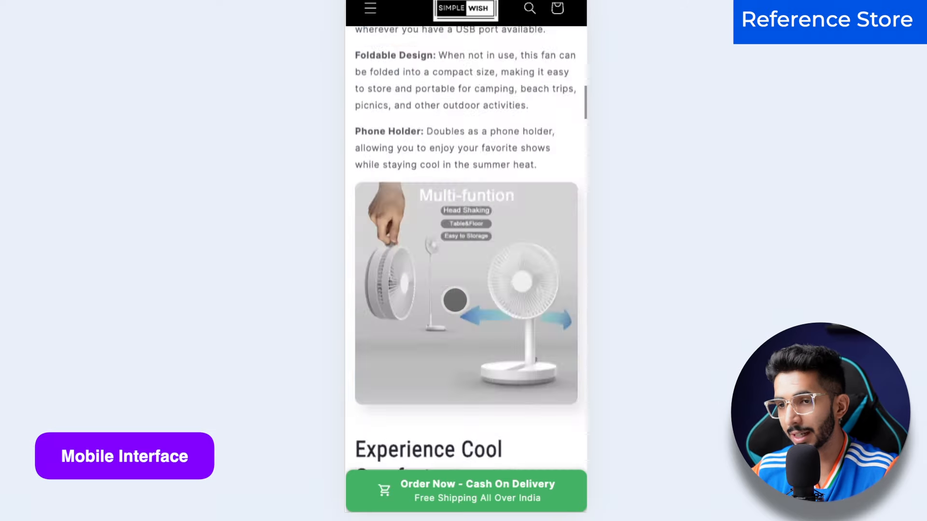
pyautogui.scroll(-20, 390, 376)
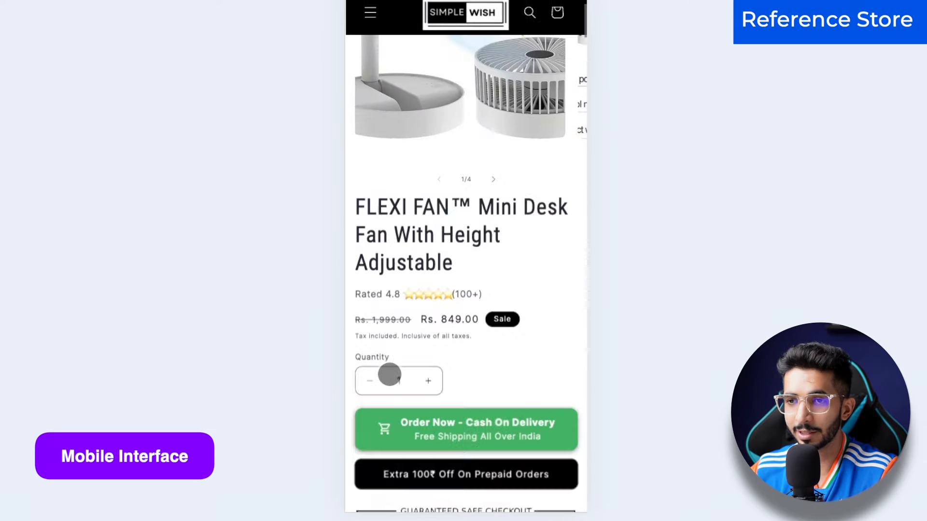
pyautogui.scroll(10, 394, 378)
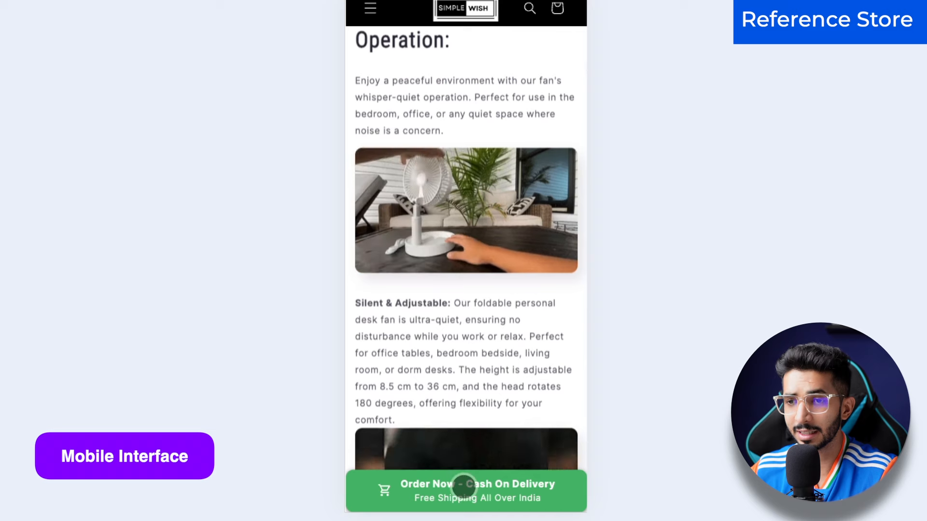
pyautogui.click(465, 491)
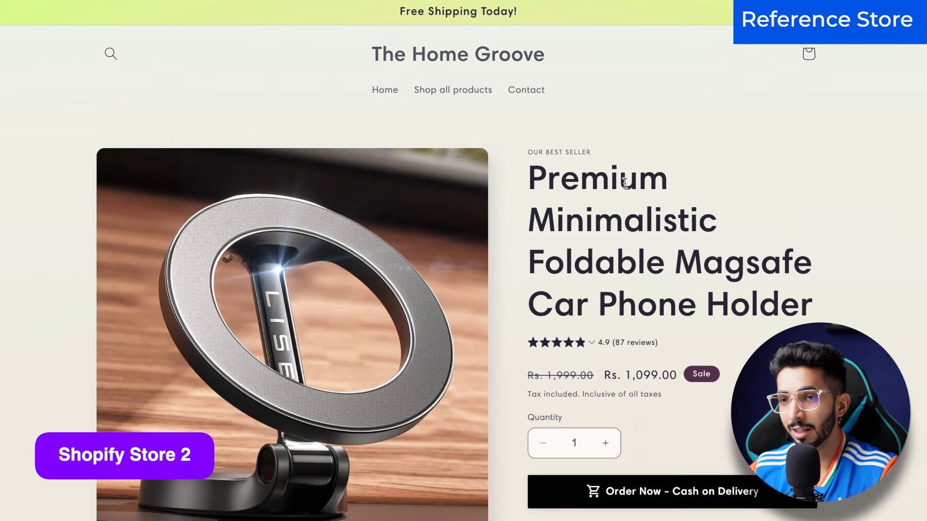
pyautogui.scroll(-15, 469, 304)
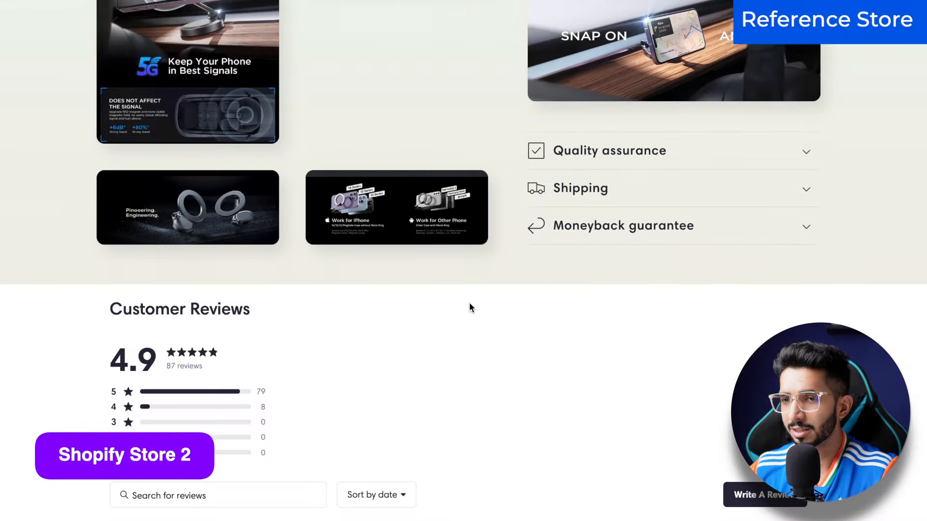
pyautogui.scroll(-5, 469, 307)
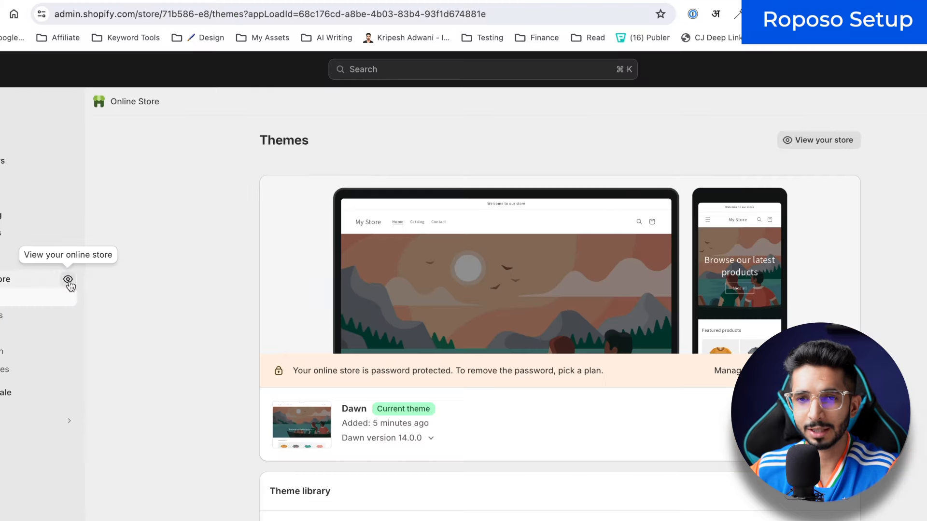
# Step: Preview the live EKart India storefront in a new tab and select its myshopify.com address
pyautogui.click(190, 314)
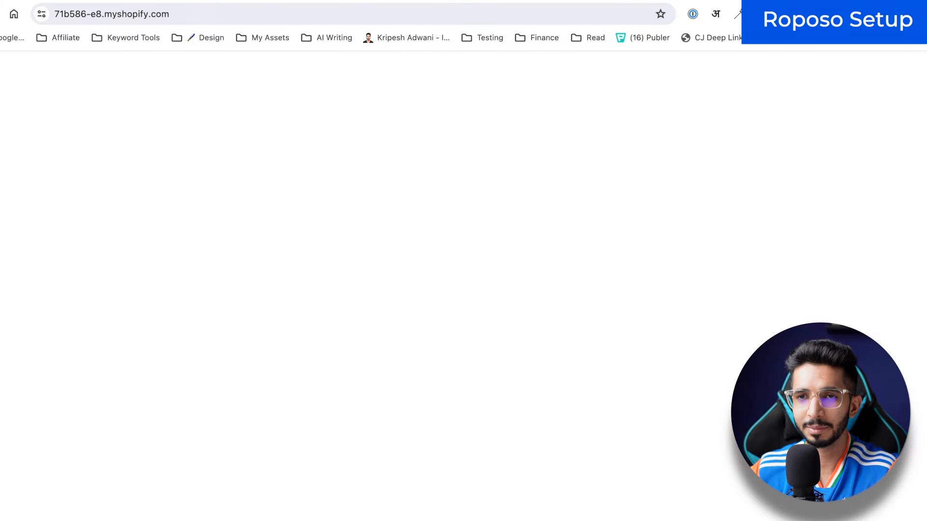
pyautogui.scroll(-5, 479, 308)
pyautogui.scroll(5, 479, 307)
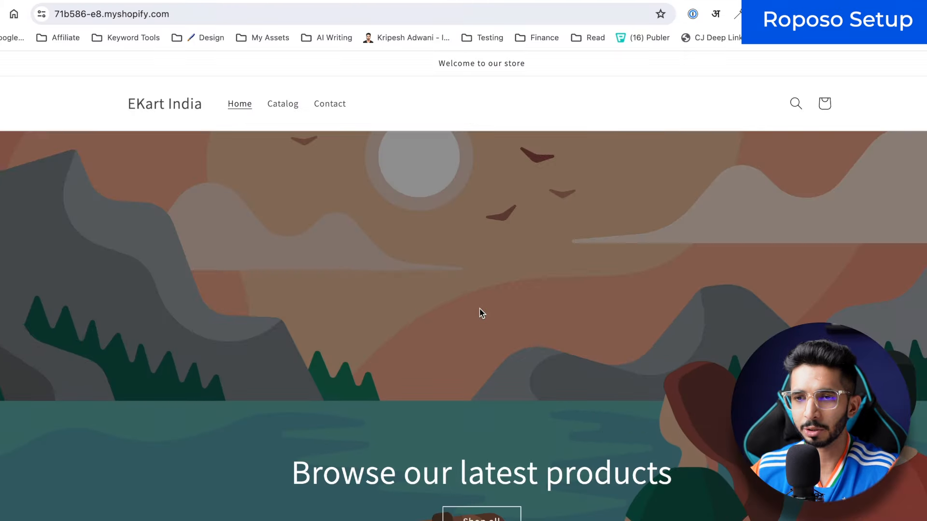
pyautogui.moveTo(186, 13); pyautogui.dragTo(19, 14)
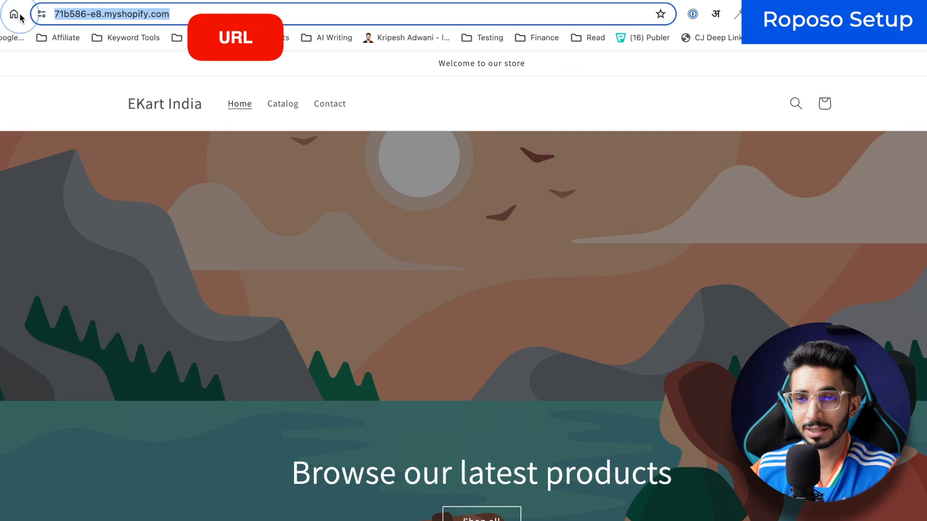
pyautogui.click(48, 135)
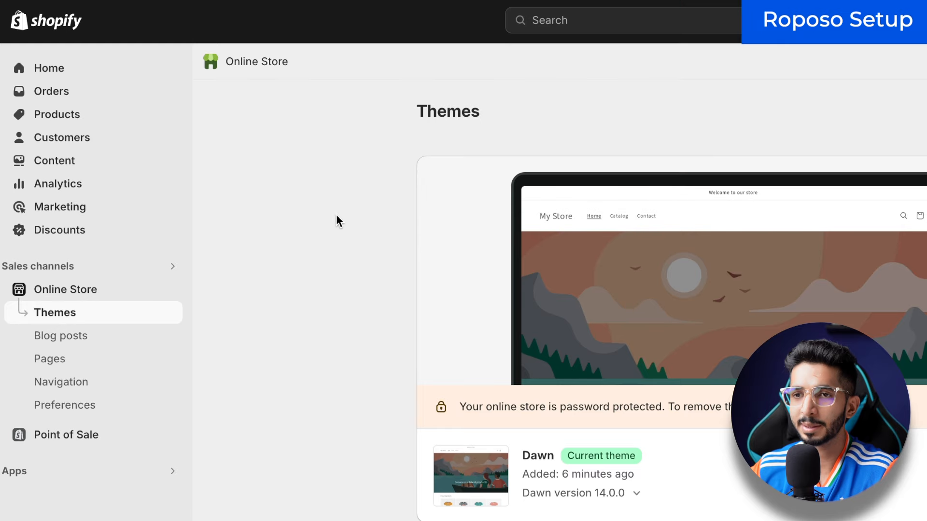
# Step: Search the apps for 'roposo' and open the Roposo Clout Dropshipping listing
pyautogui.click(103, 469)
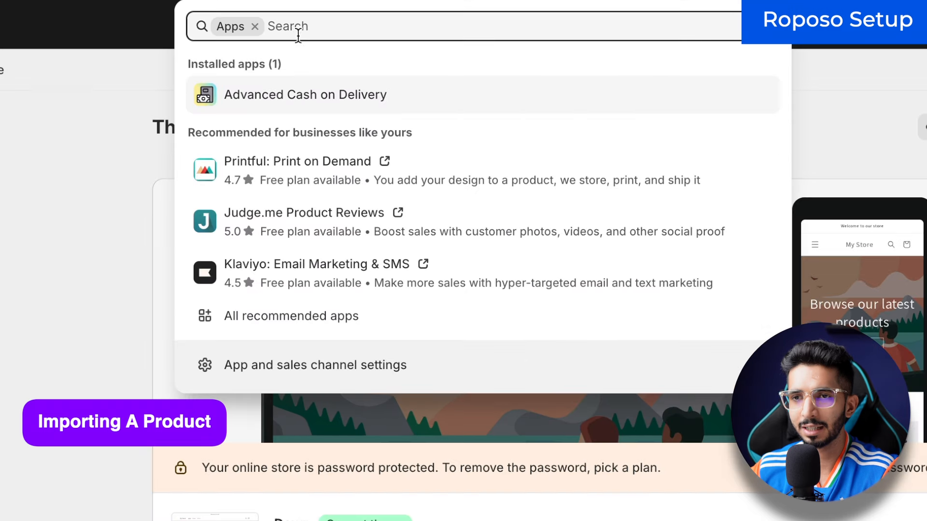
pyautogui.write('ro')
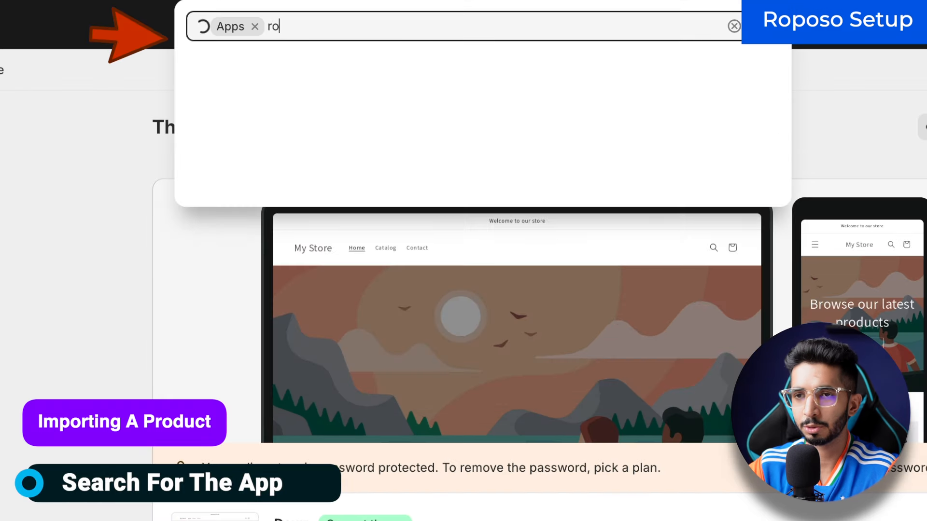
pyautogui.write('poso')
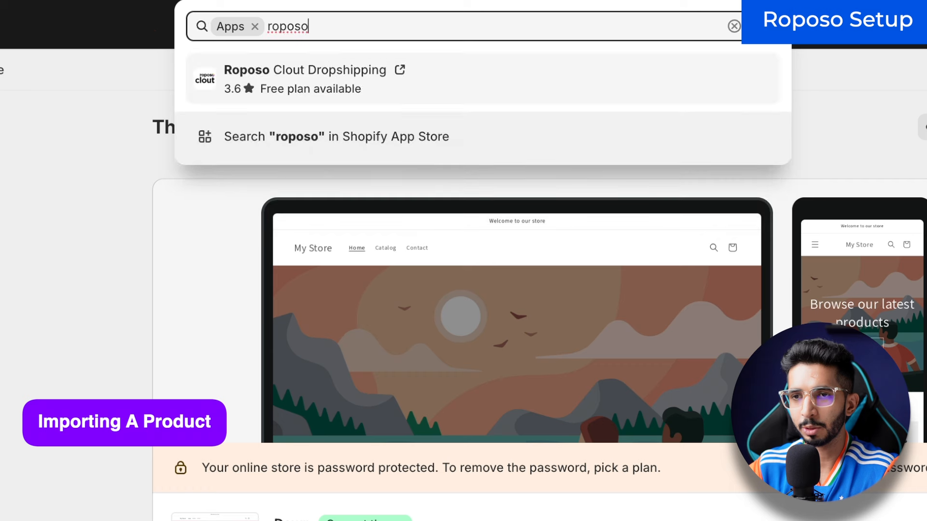
pyautogui.click(309, 87)
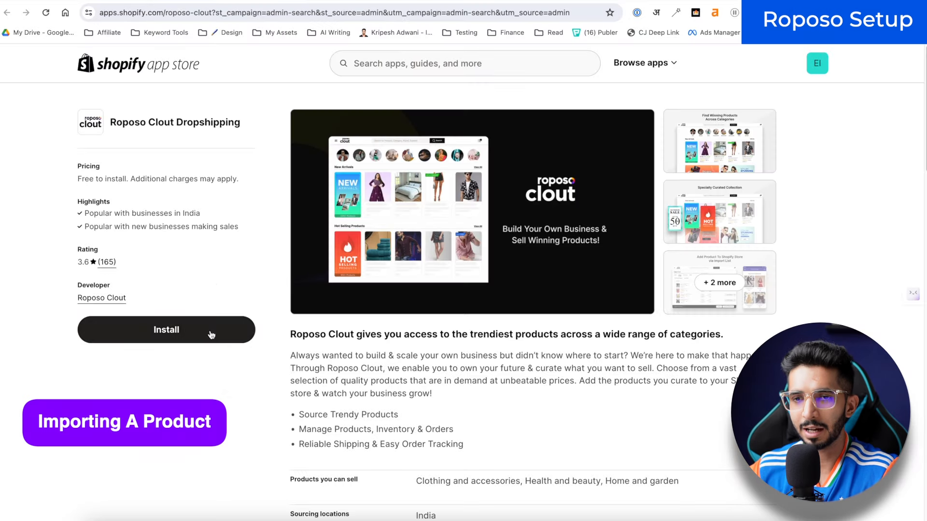
# Step: Install Roposo Clout, approve its access, and sign in with the phone number and one-time code
pyautogui.click(203, 343)
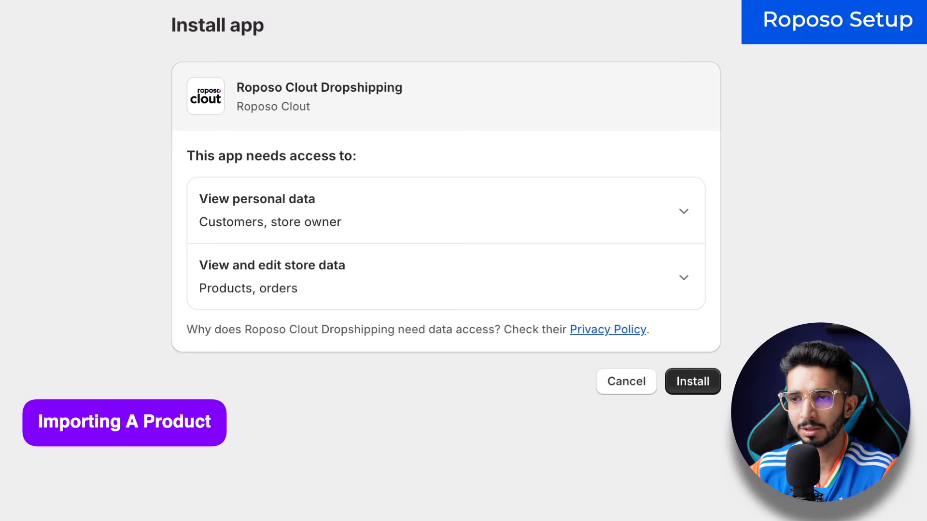
pyautogui.click(691, 381)
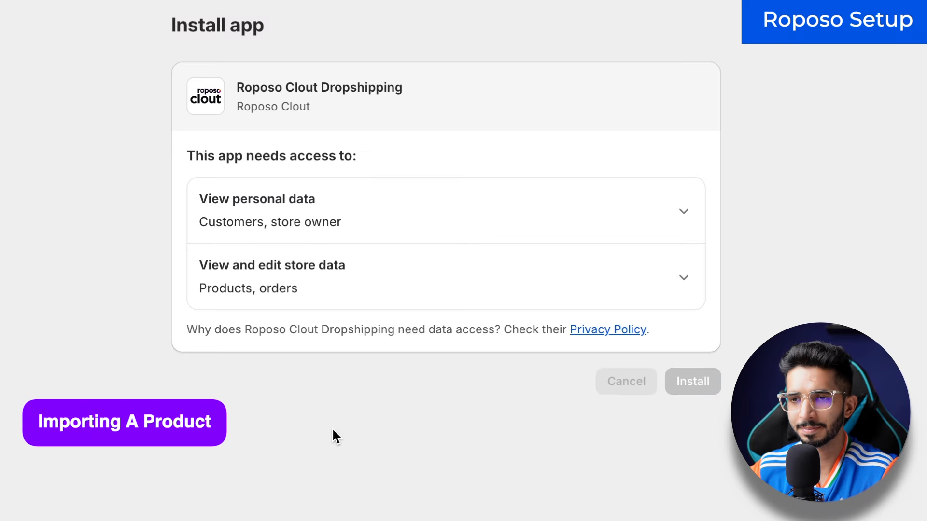
pyautogui.click(467, 237)
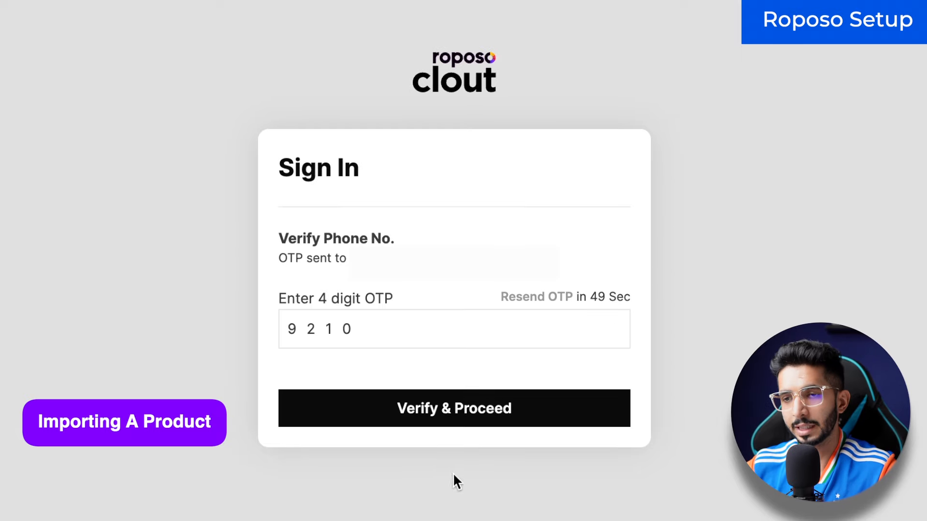
pyautogui.click(453, 428)
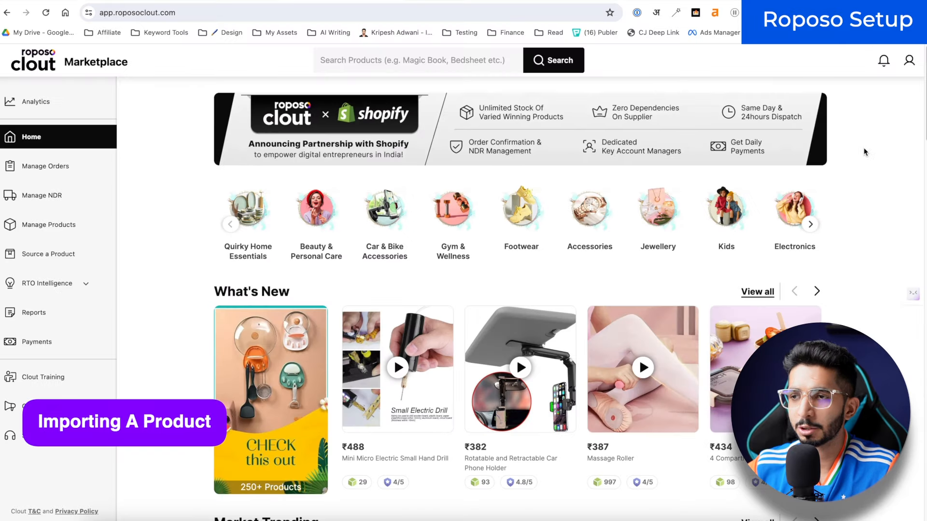
# Step: Switch off Auto Confirm Orders in Roposo Clout's Shopify Store Manager for the linked store
pyautogui.click(909, 60)
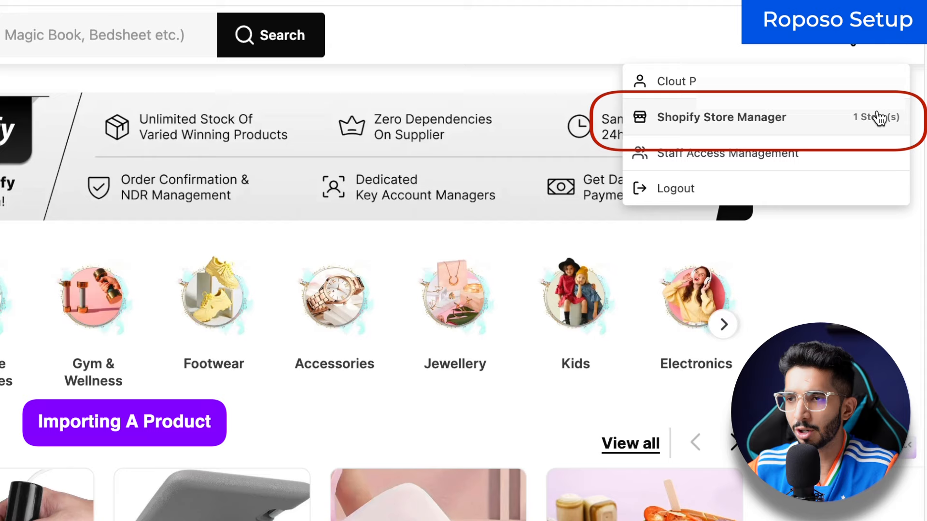
pyautogui.click(879, 117)
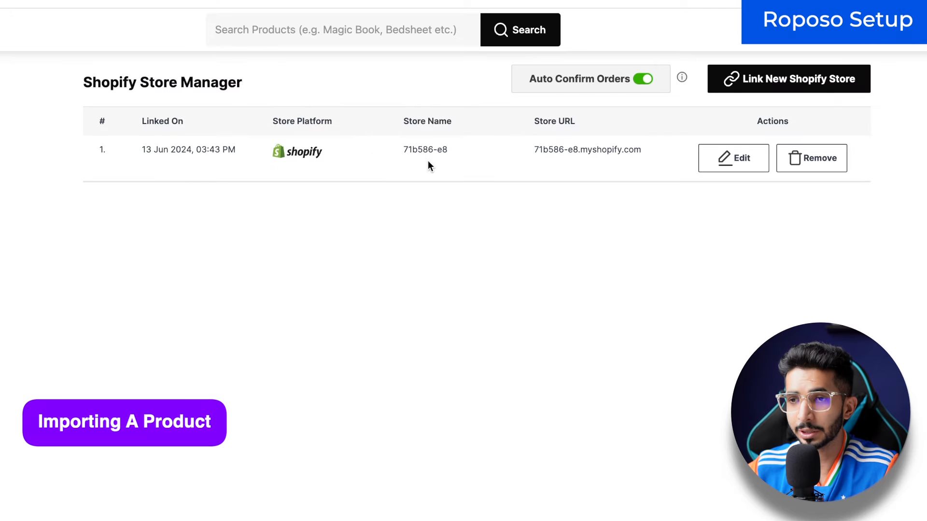
pyautogui.moveTo(646, 151); pyautogui.dragTo(549, 141)
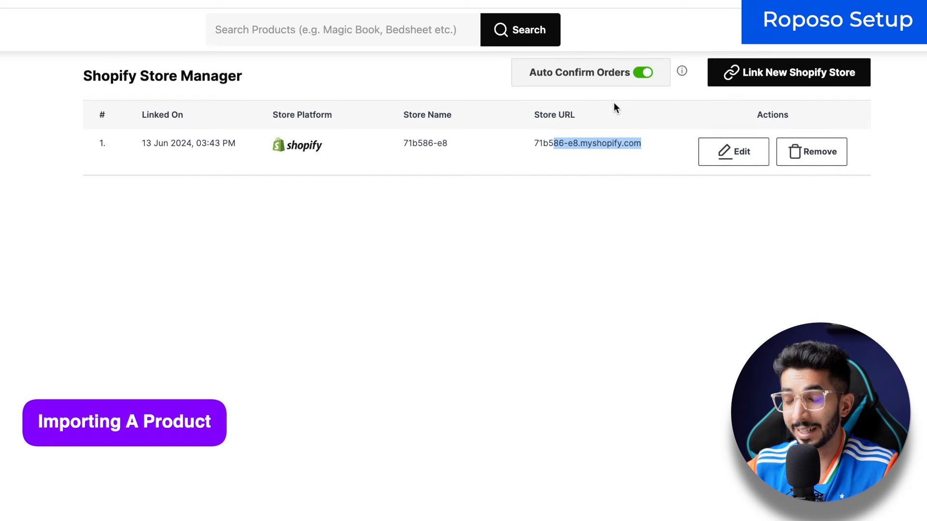
pyautogui.click(642, 73)
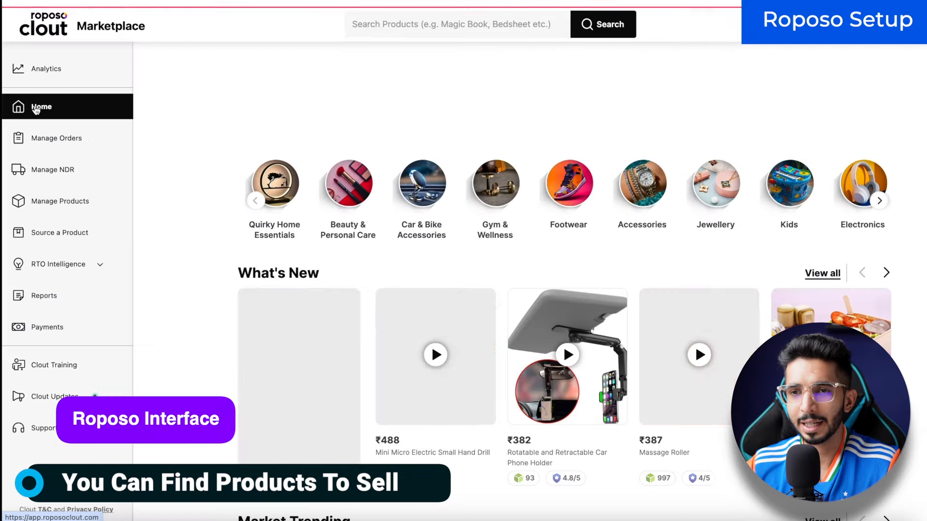
# Step: Copy 'Fan' from the product title and search the Roposo marketplace for it
pyautogui.scroll(-5, 560, 168)
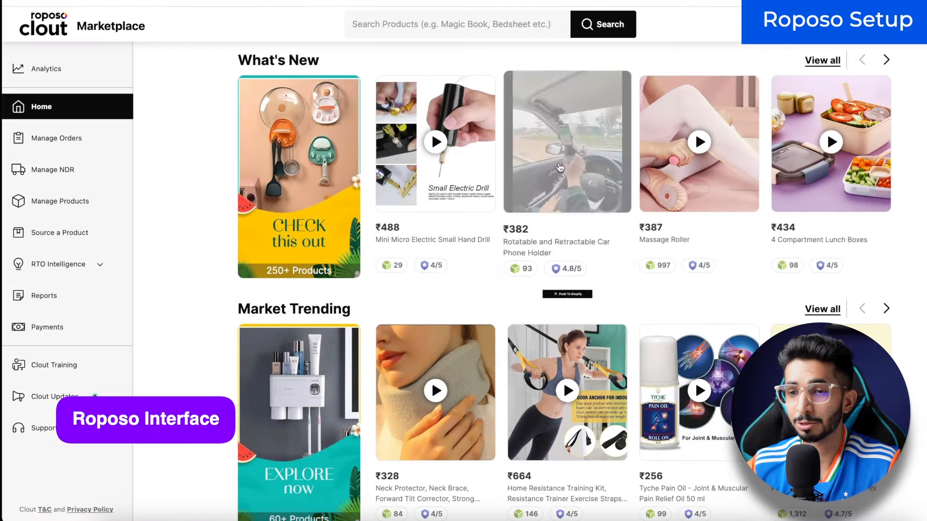
pyautogui.scroll(-5, 186, 315)
pyautogui.scroll(-10, 221, 271)
pyautogui.scroll(20, 221, 275)
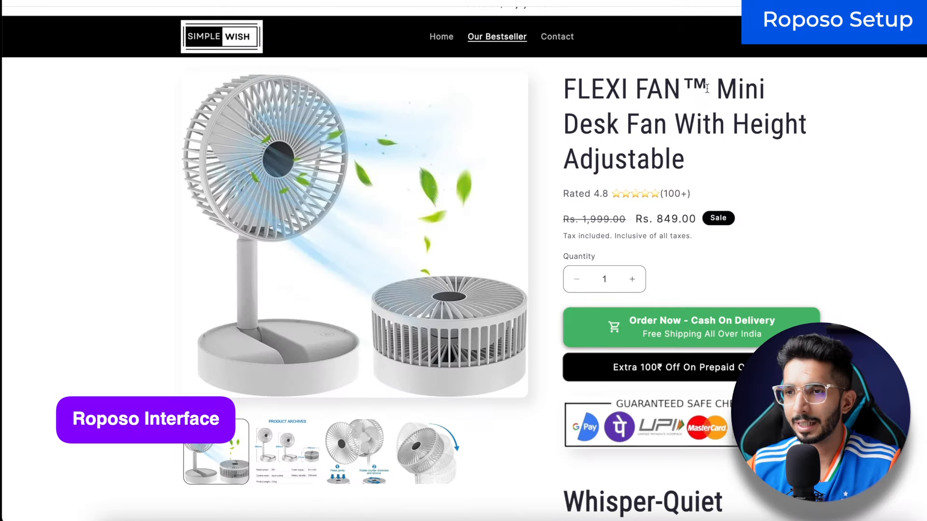
pyautogui.doubleClick(660, 133)
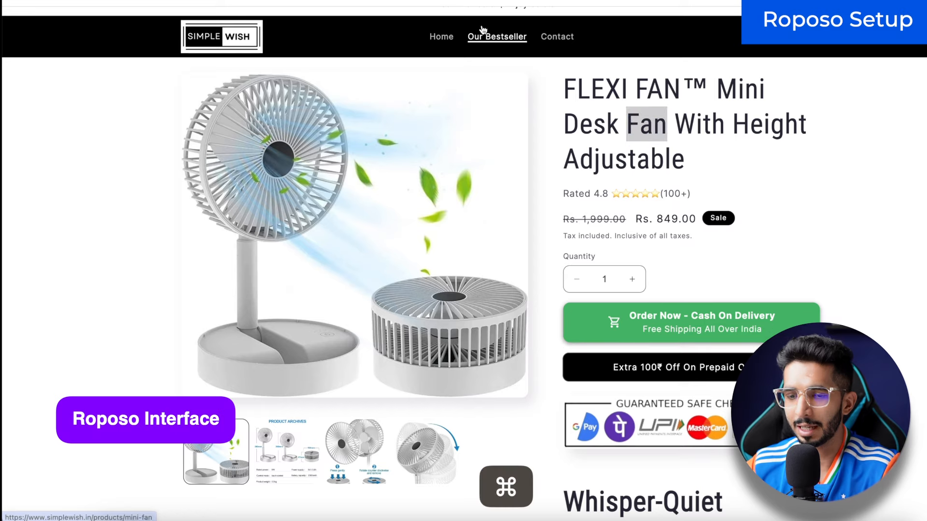
pyautogui.press('super+c')
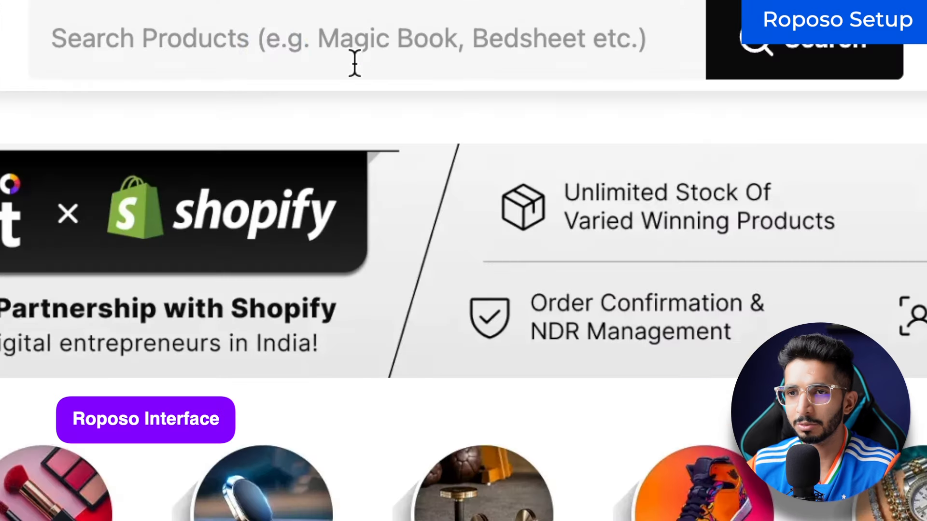
pyautogui.click(427, 29)
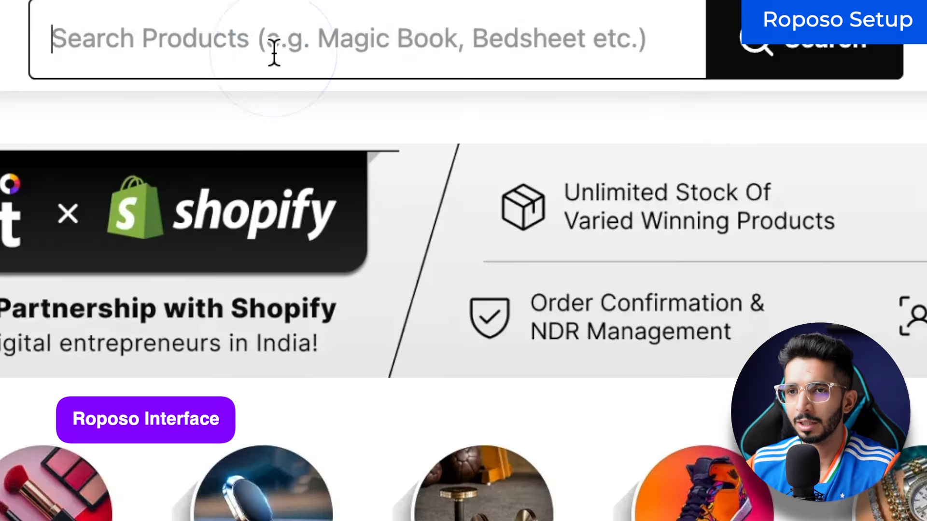
pyautogui.press('super+v')
pyautogui.press('Return')
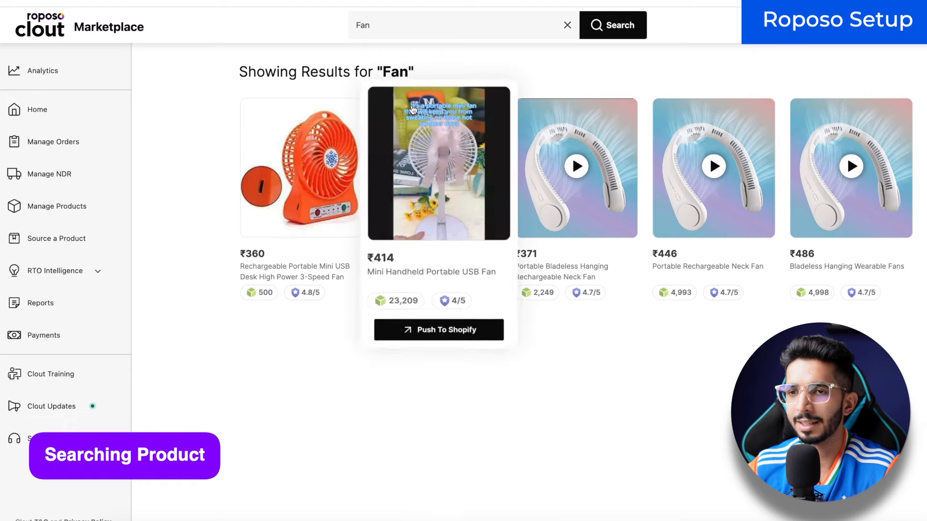
# Step: Open the ₹414 Mini Handheld Portable USB Fan from the search results
pyautogui.scroll(-1, 378, 355)
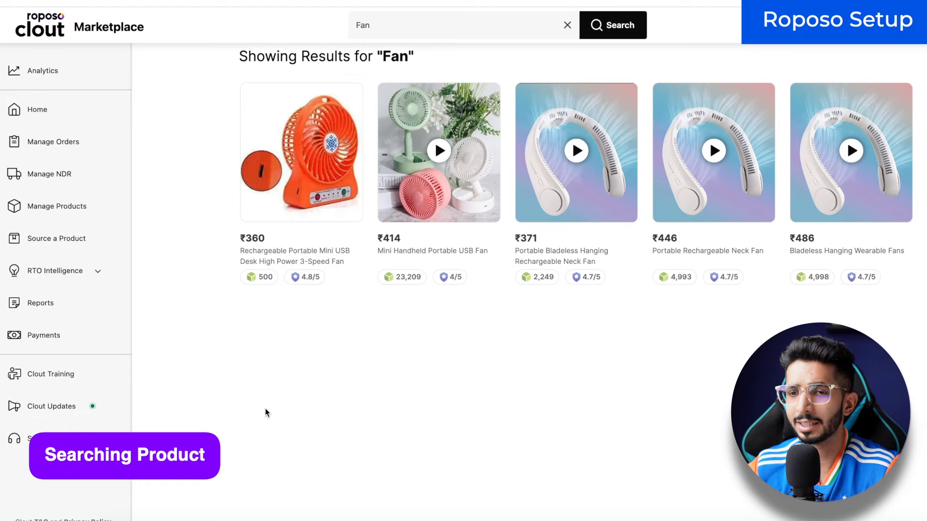
pyautogui.moveTo(382, 236)
pyautogui.scroll(-1, 381, 236)
pyautogui.scroll(1, 381, 235)
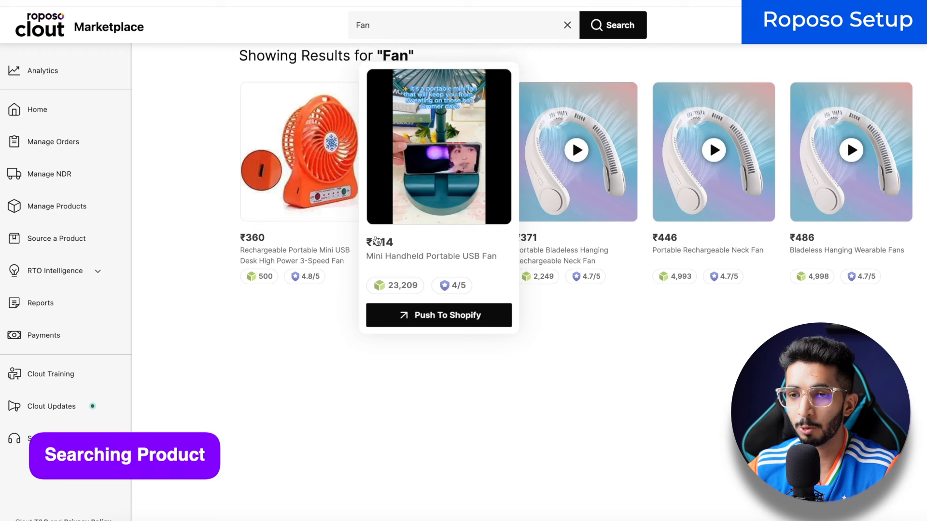
pyautogui.click(390, 259)
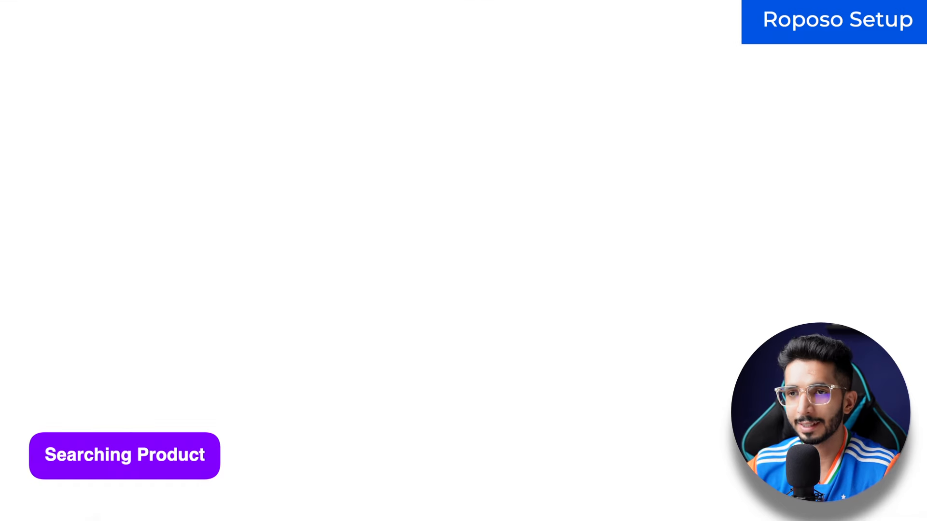
# Step: Check the fan's 23,208 inventory and 4/5 supplier score, then open Push To Shopify
pyautogui.scroll(-5, 775, 267)
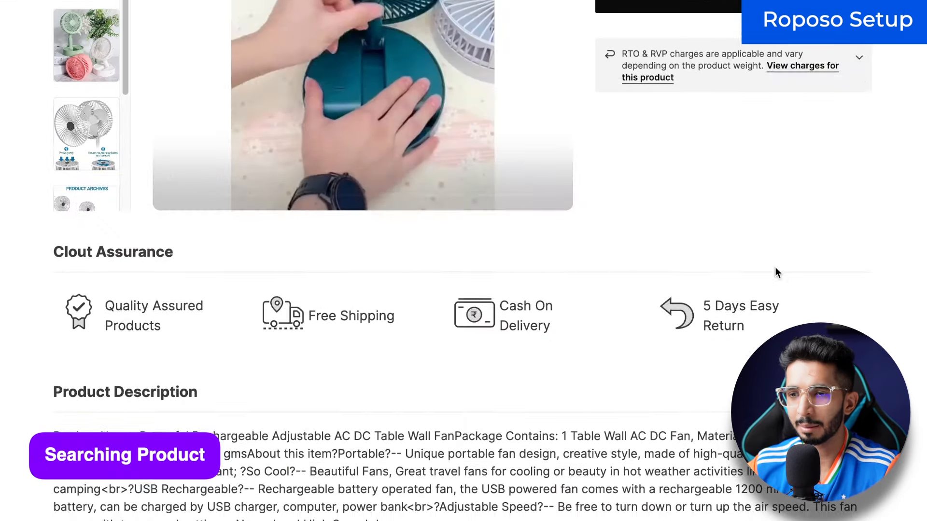
pyautogui.scroll(5, 772, 267)
pyautogui.scroll(-3, 73, 371)
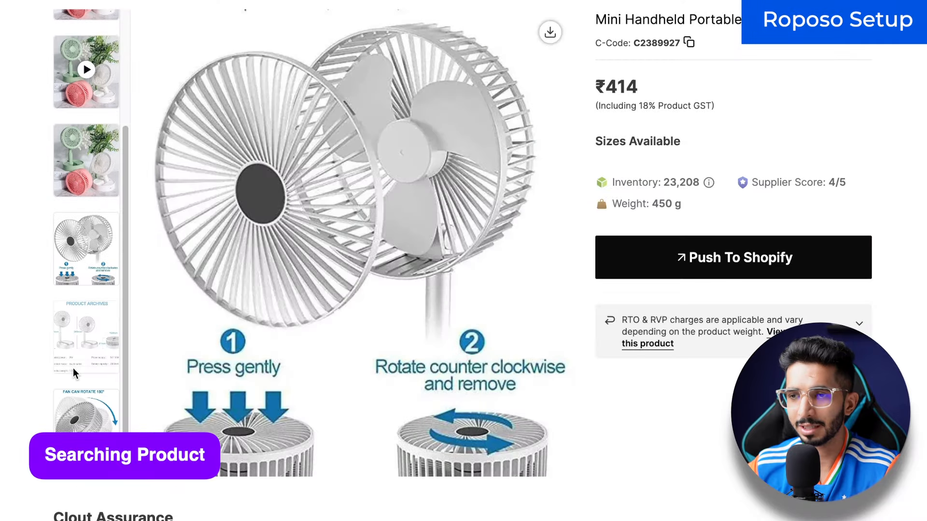
pyautogui.moveTo(664, 184); pyautogui.dragTo(700, 187)
pyautogui.moveTo(852, 189); pyautogui.dragTo(830, 189)
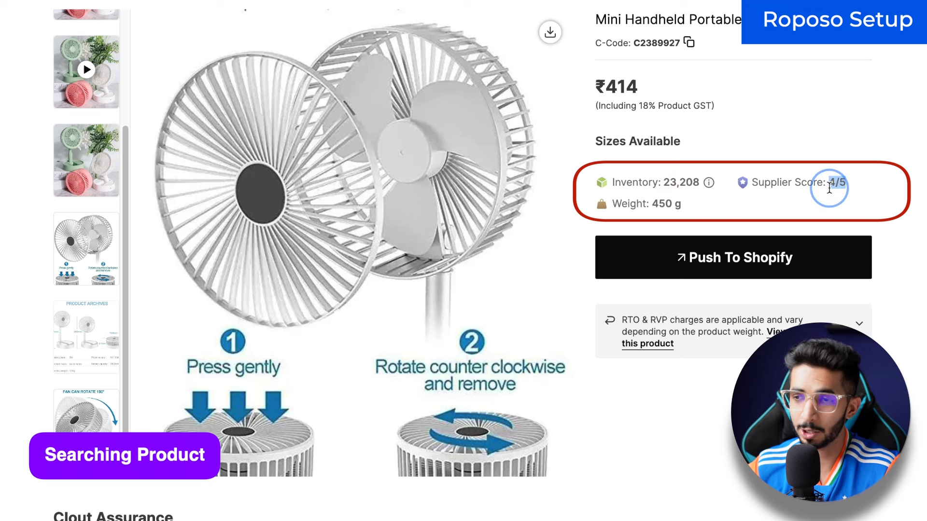
pyautogui.click(829, 187)
pyautogui.moveTo(849, 192); pyautogui.dragTo(829, 189)
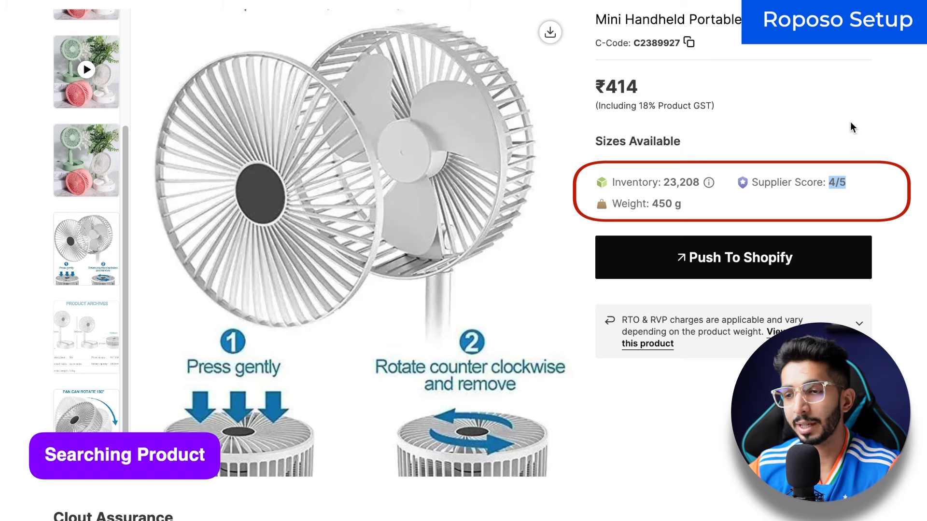
pyautogui.scroll(-1, 852, 127)
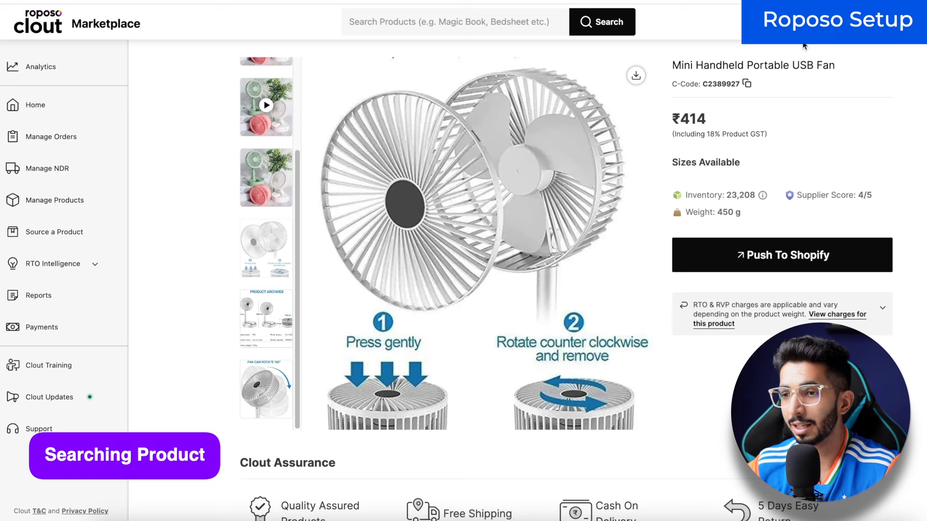
pyautogui.click(762, 260)
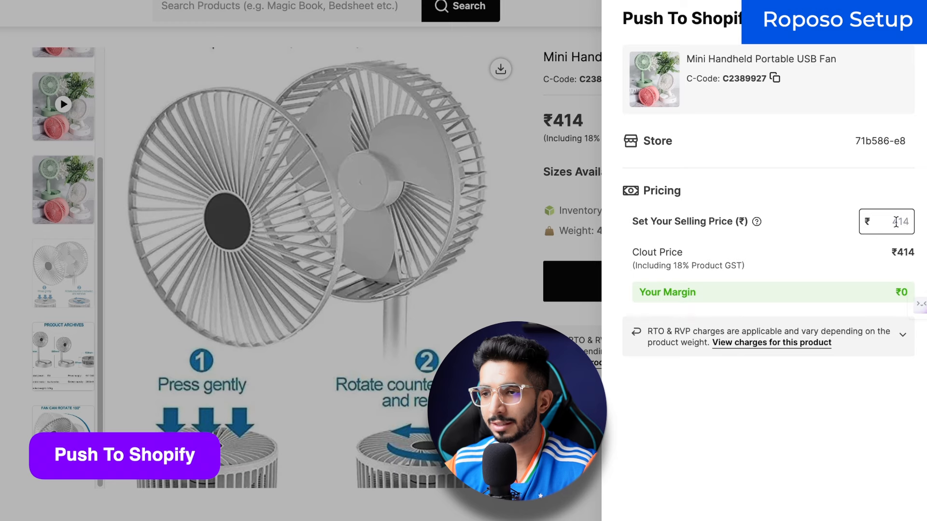
# Step: Set the USB fan's selling price to ₹849, giving a ₹435 margin
pyautogui.click(896, 224)
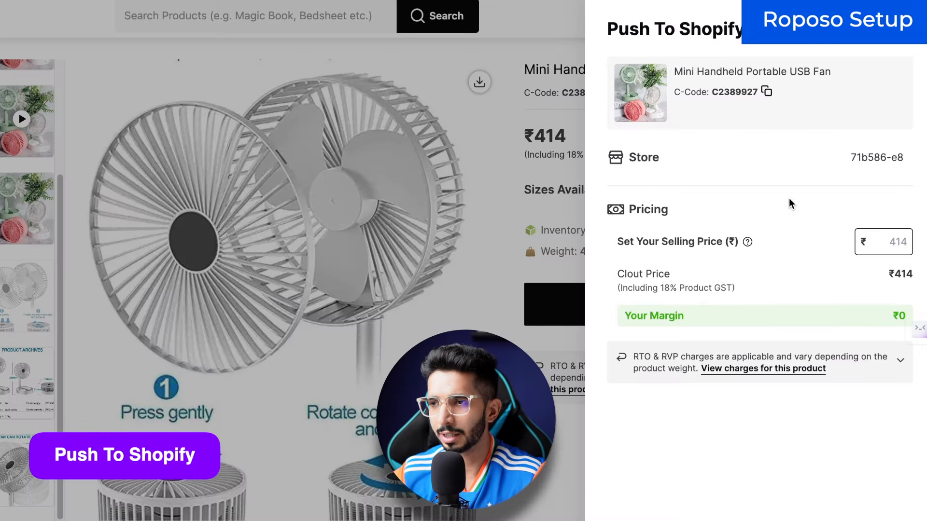
pyautogui.click(870, 234)
pyautogui.write('849')
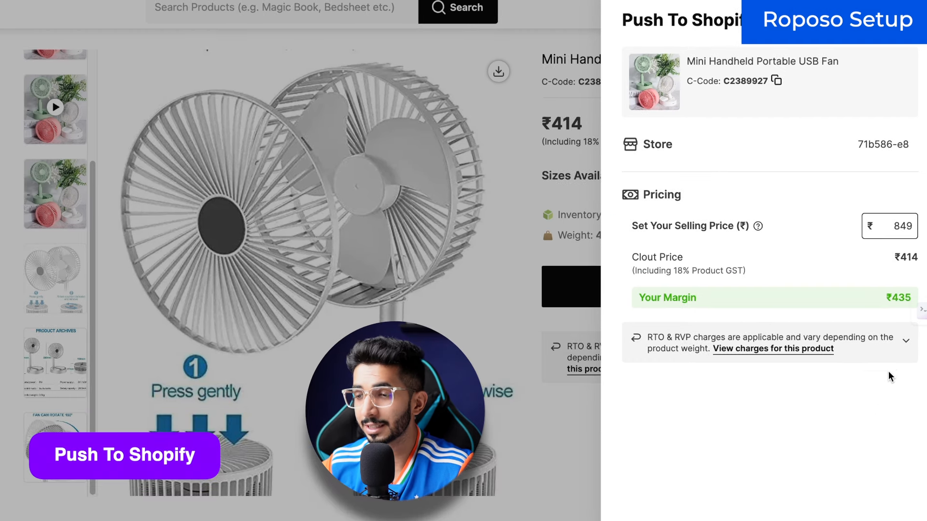
# Step: Check the fan's ₹72 RTO and ₹143 RVP charges, then push it to Shopify
pyautogui.click(875, 370)
pyautogui.moveTo(769, 416); pyautogui.dragTo(785, 423)
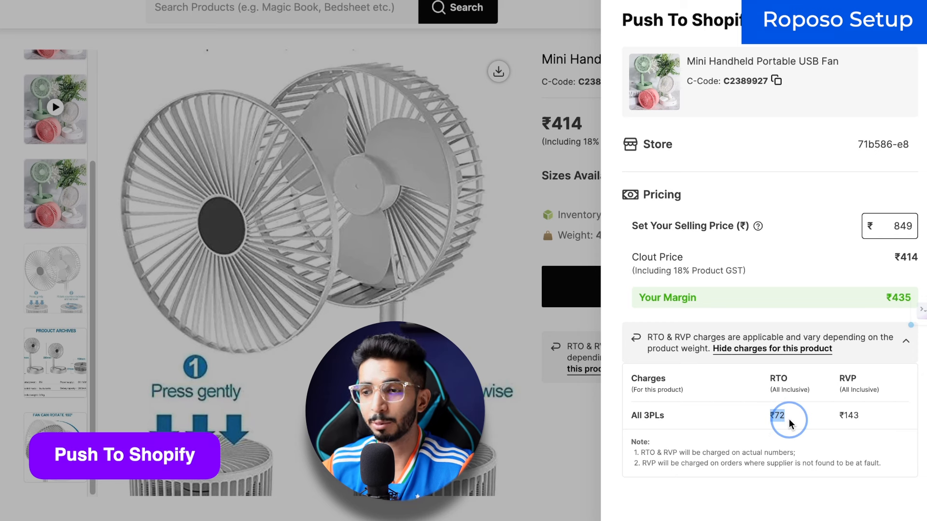
pyautogui.click(789, 426)
pyautogui.moveTo(786, 416)
pyautogui.mouseDown()
pyautogui.moveTo(769, 414)
pyautogui.moveTo(774, 420)
pyautogui.mouseUp()
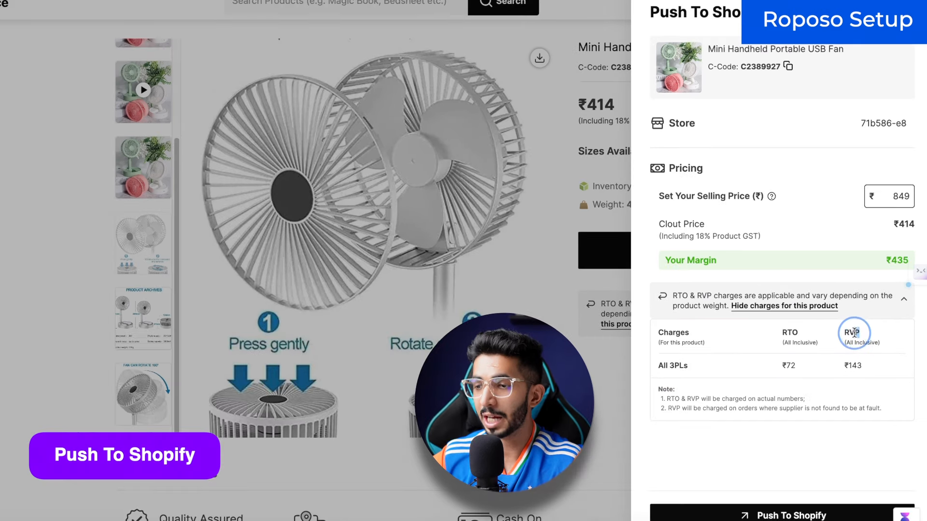
pyautogui.moveTo(857, 378); pyautogui.dragTo(845, 379)
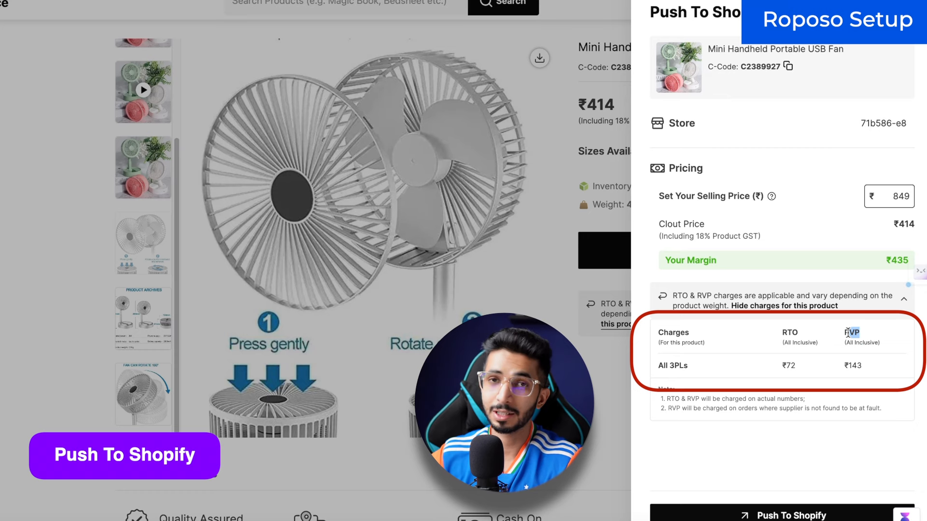
pyautogui.moveTo(862, 371); pyautogui.dragTo(849, 370)
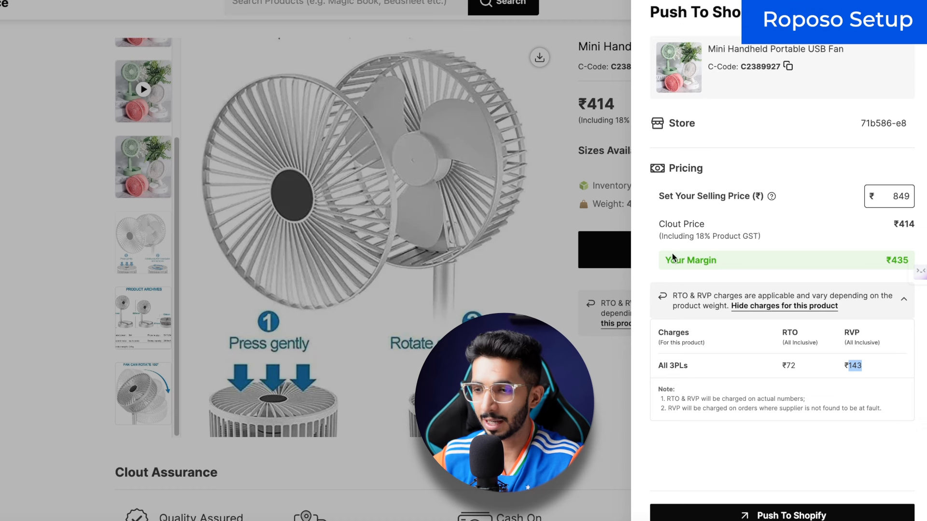
pyautogui.click(786, 513)
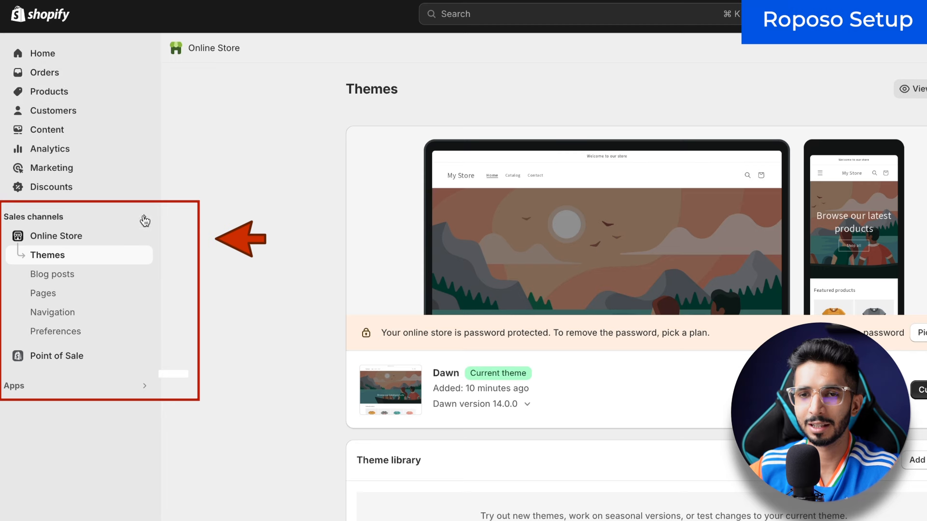
# Step: Open the live EKart India store and browse its catalog to the USB fan's product page
pyautogui.click(143, 236)
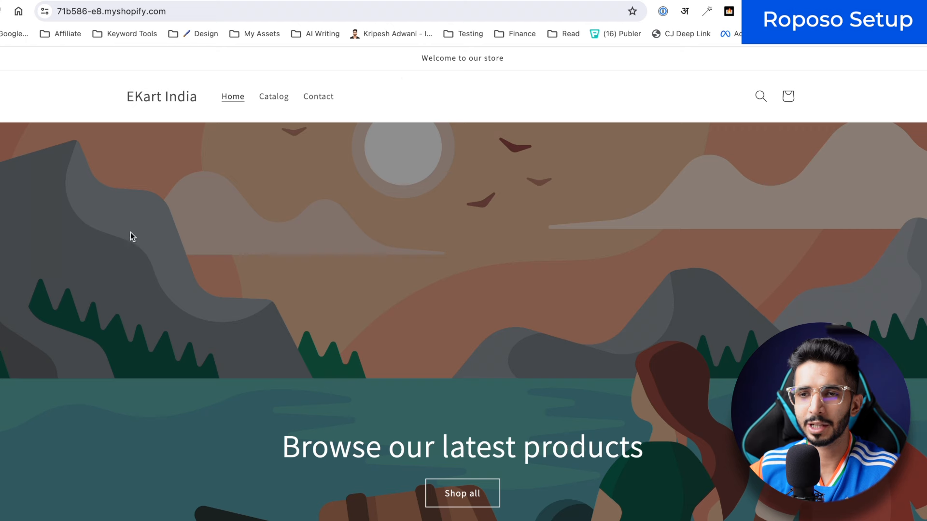
pyautogui.scroll(-1, 269, 112)
pyautogui.click(269, 91)
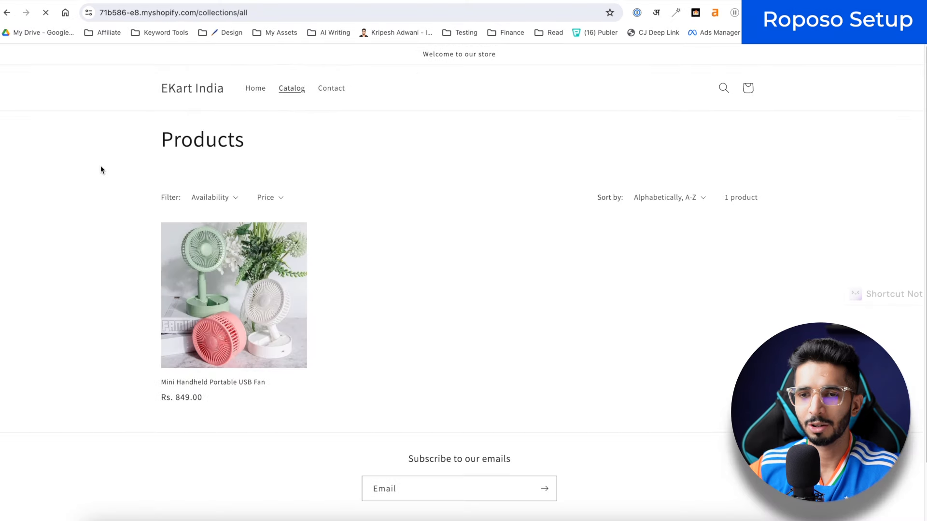
pyautogui.scroll(-1, 101, 166)
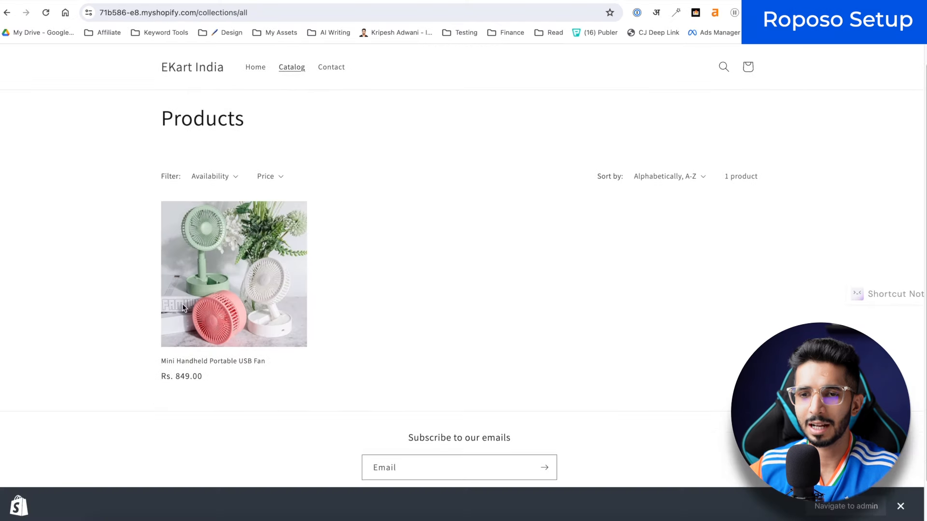
pyautogui.click(221, 290)
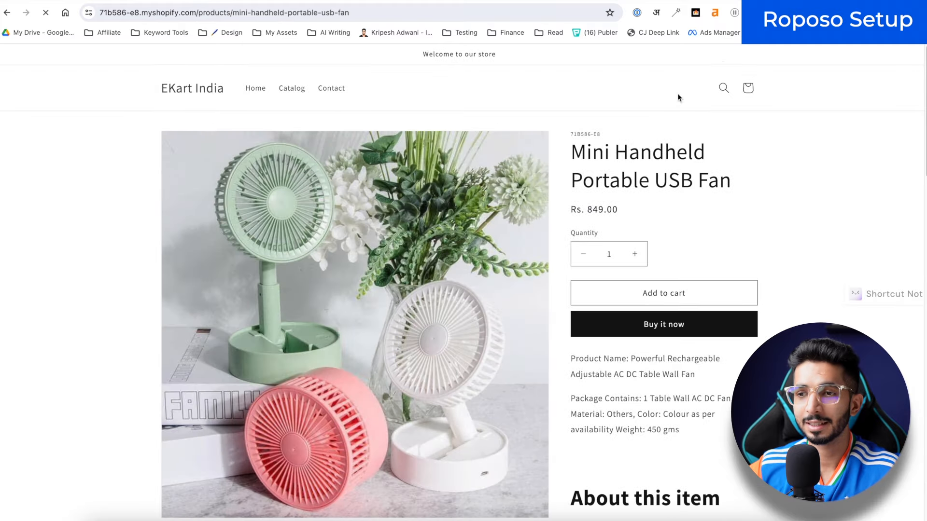
pyautogui.scroll(-2, 733, 318)
pyautogui.scroll(-10, 733, 318)
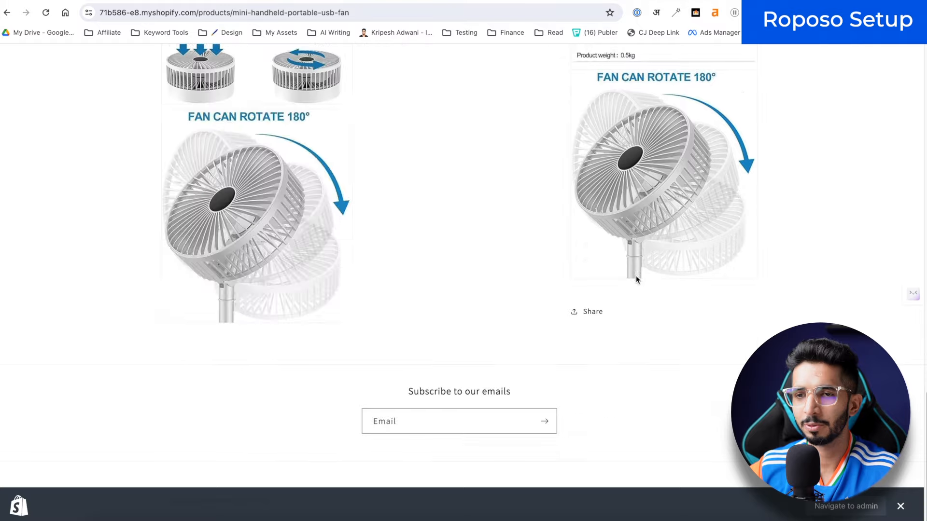
pyautogui.scroll(15, 635, 276)
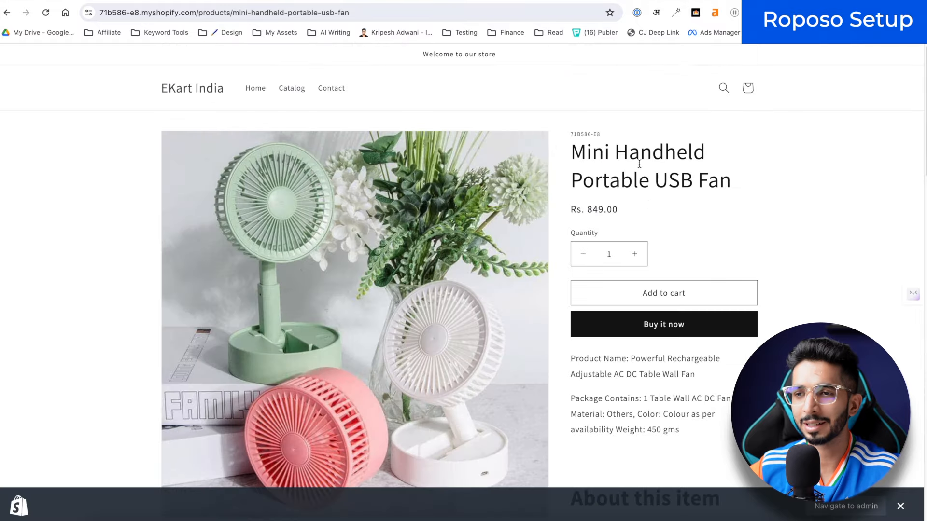
# Step: Scroll the EKart fan page and Simple Wish's FLEXI FAN page to compare their layouts
pyautogui.scroll(-10, 518, 177)
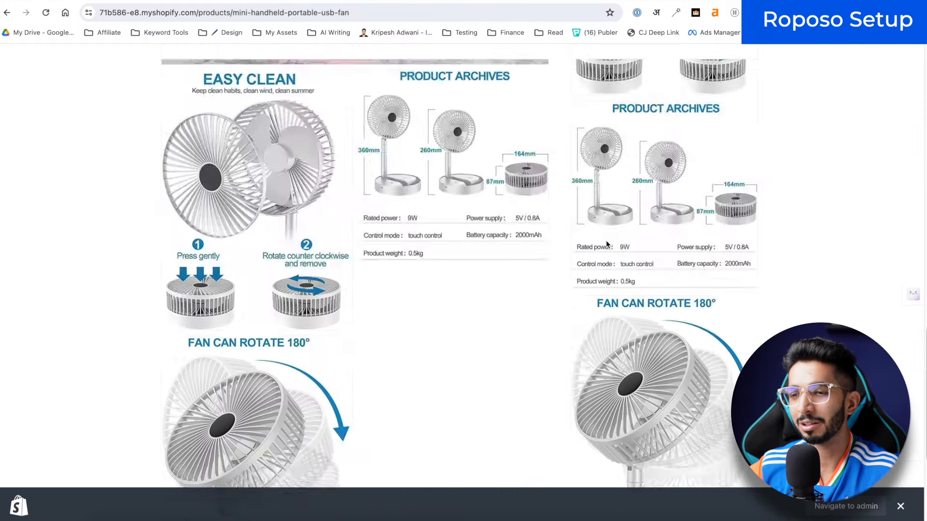
pyautogui.scroll(10, 606, 241)
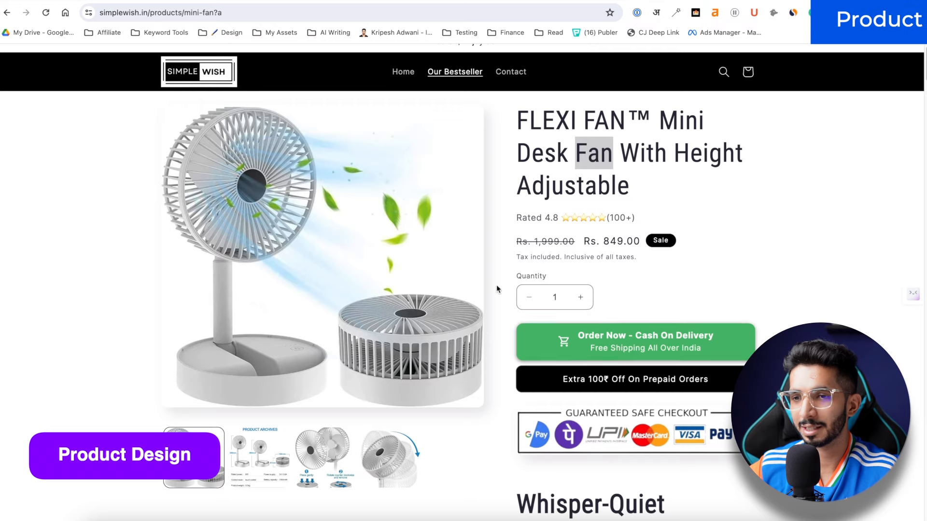
pyautogui.scroll(1, 342, 266)
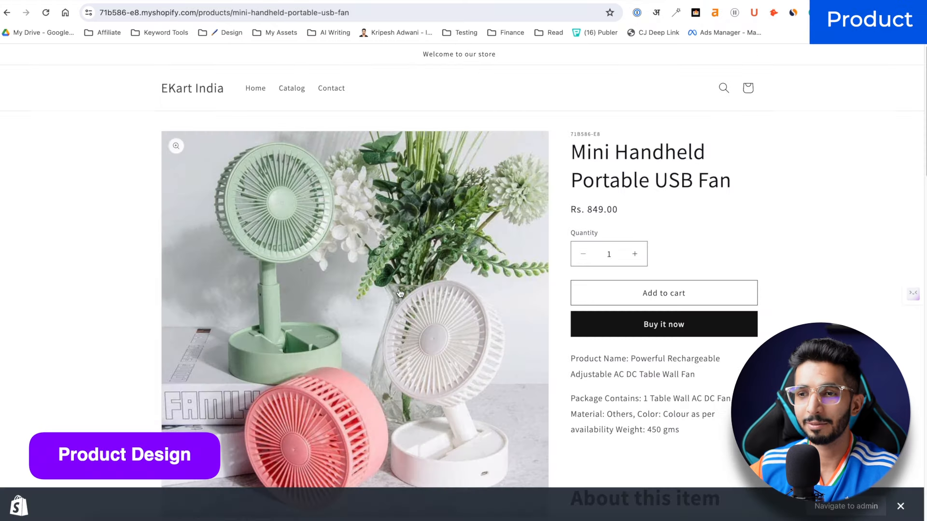
pyautogui.scroll(-3, 635, 202)
pyautogui.scroll(-15, 635, 201)
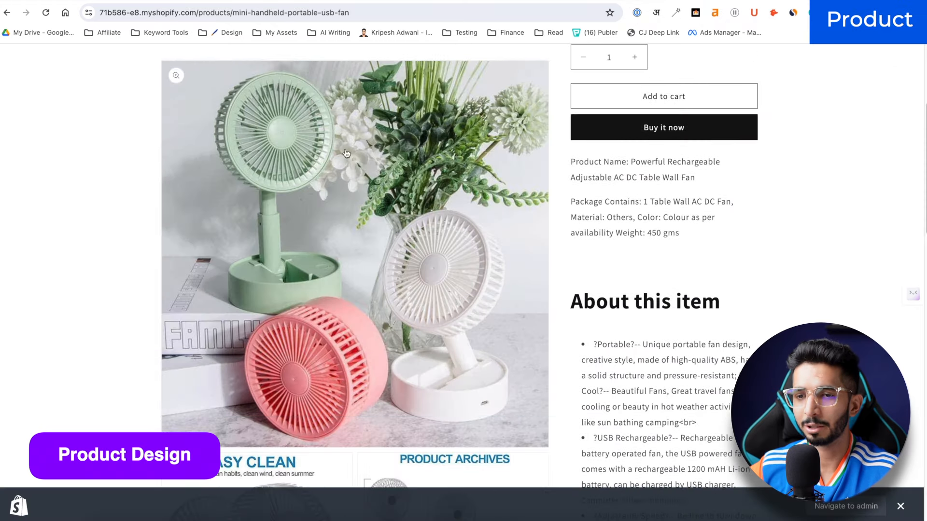
pyautogui.scroll(15, 628, 290)
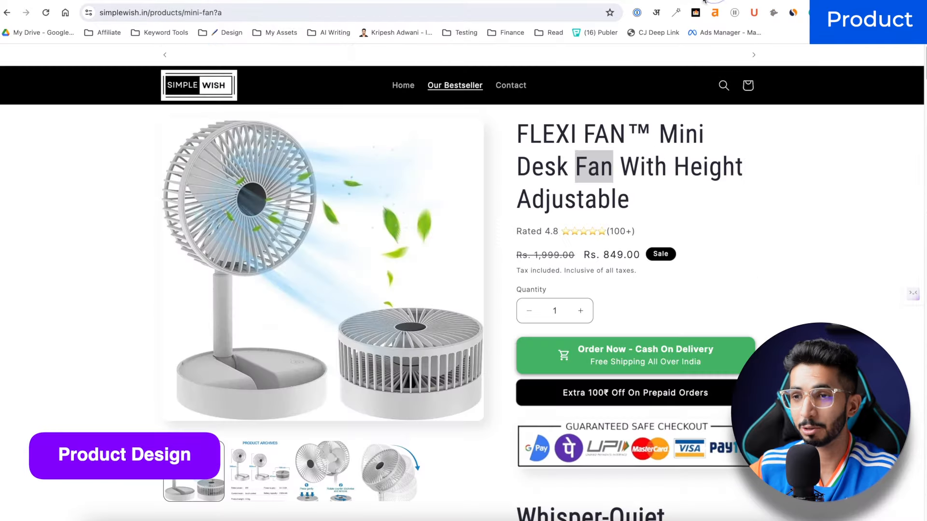
pyautogui.scroll(-10, 526, 270)
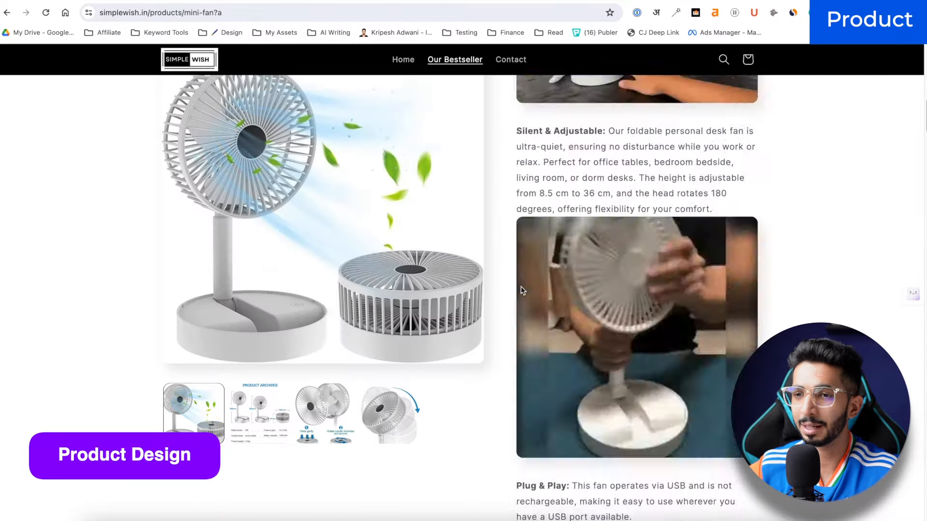
pyautogui.scroll(10, 509, 265)
pyautogui.scroll(-1, 359, 230)
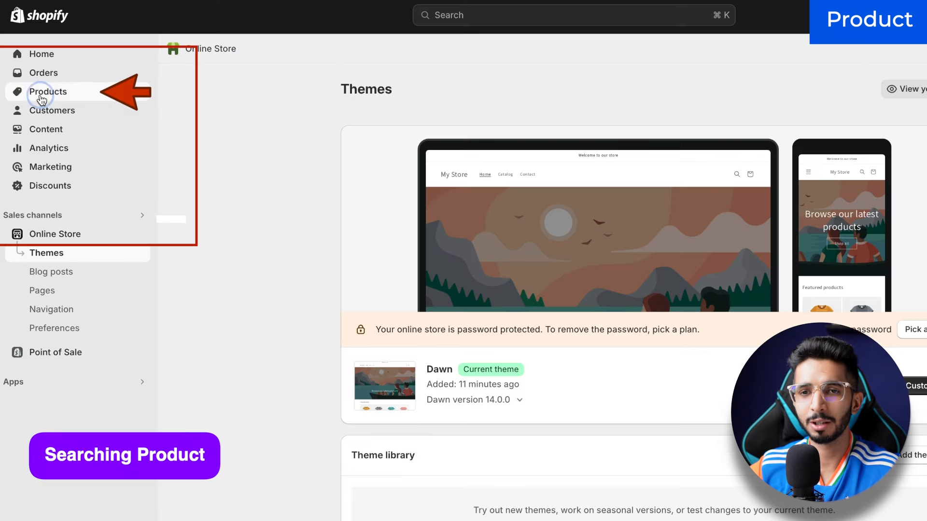
# Step: Open the Mini Handheld Portable USB Fan in the product editor and select Simple Wish's title to copy
pyautogui.click(41, 96)
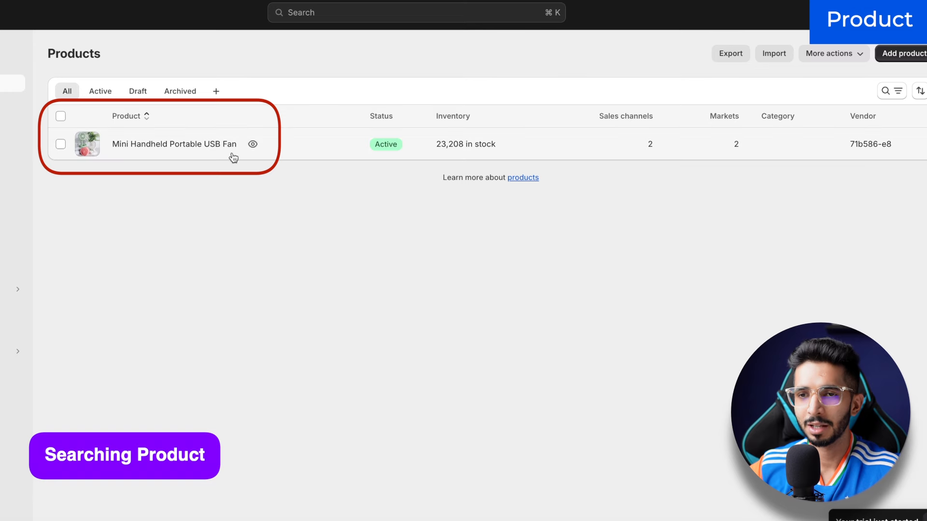
pyautogui.click(170, 146)
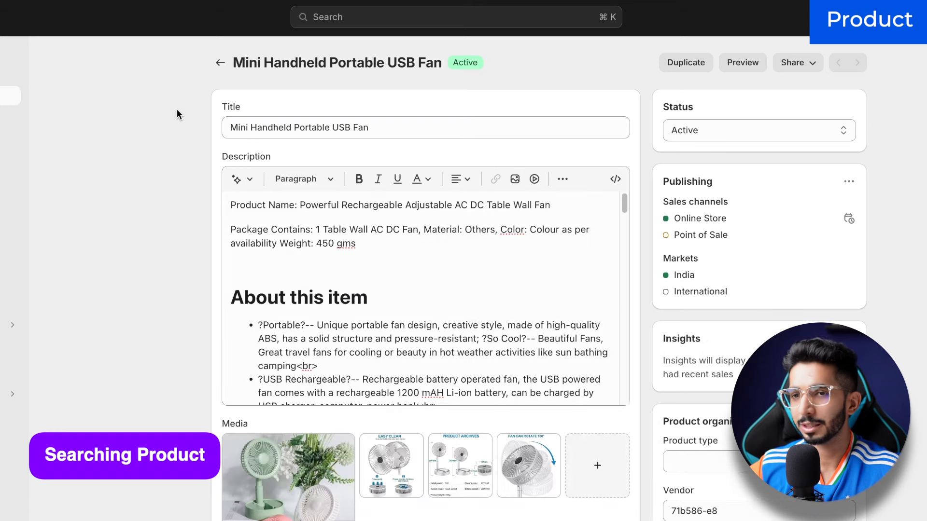
pyautogui.click(284, 278)
pyautogui.scroll(-15, 181, 285)
pyautogui.scroll(15, 185, 283)
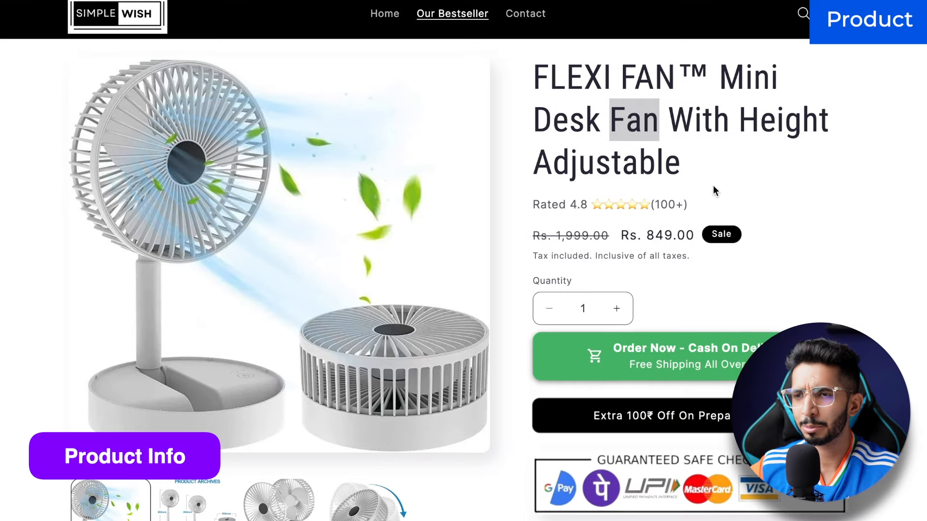
pyautogui.moveTo(719, 172); pyautogui.dragTo(531, 86)
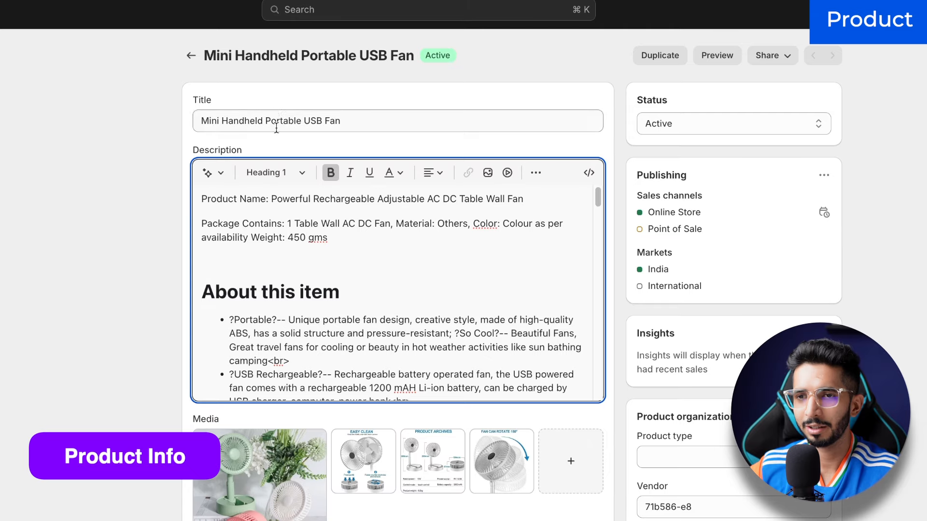
# Step: Replace the title with 'FLEXI FAN™ Mini Desk Fan With Height Adjustable' and paste Simple Wish's description
pyautogui.tripleClick(277, 127)
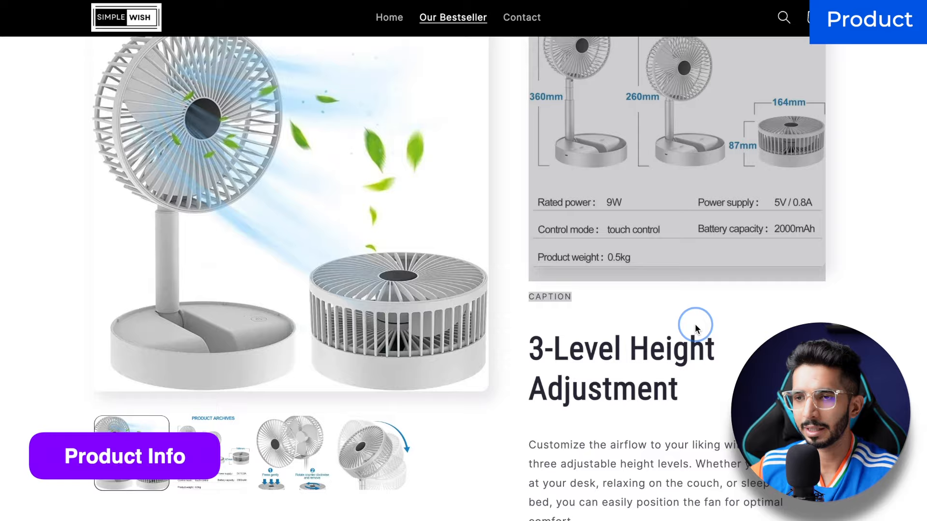
pyautogui.scroll(-10, 694, 325)
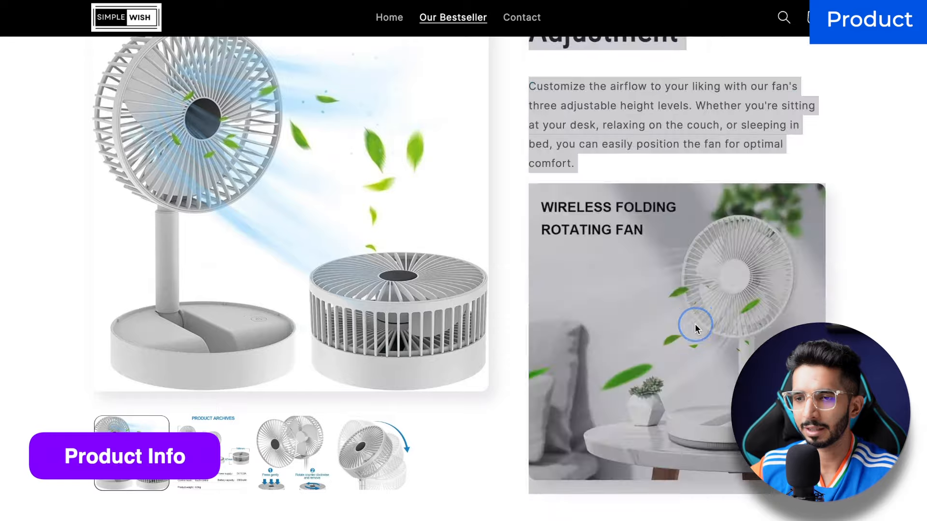
pyautogui.scroll(5, 715, 290)
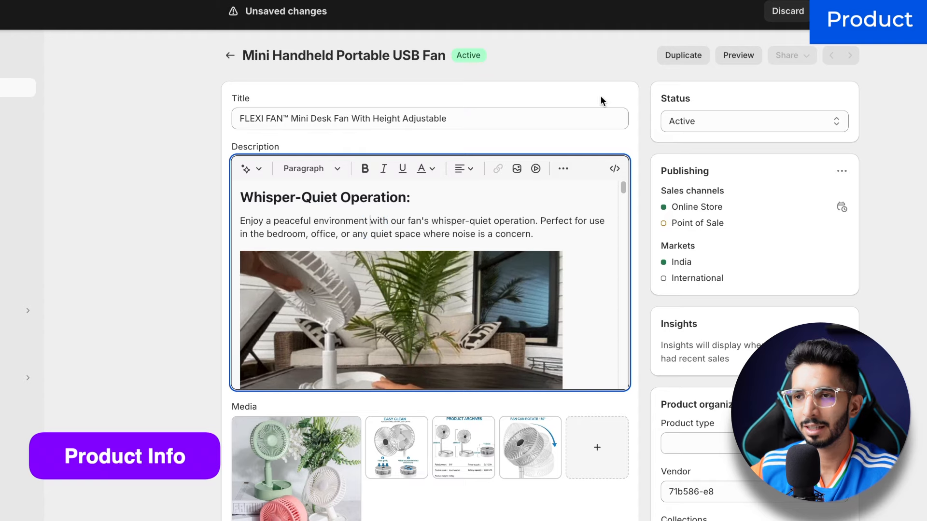
# Step: Preview the retitled fan product page on the storefront
pyautogui.click(727, 57)
pyautogui.scroll(-10, 666, 241)
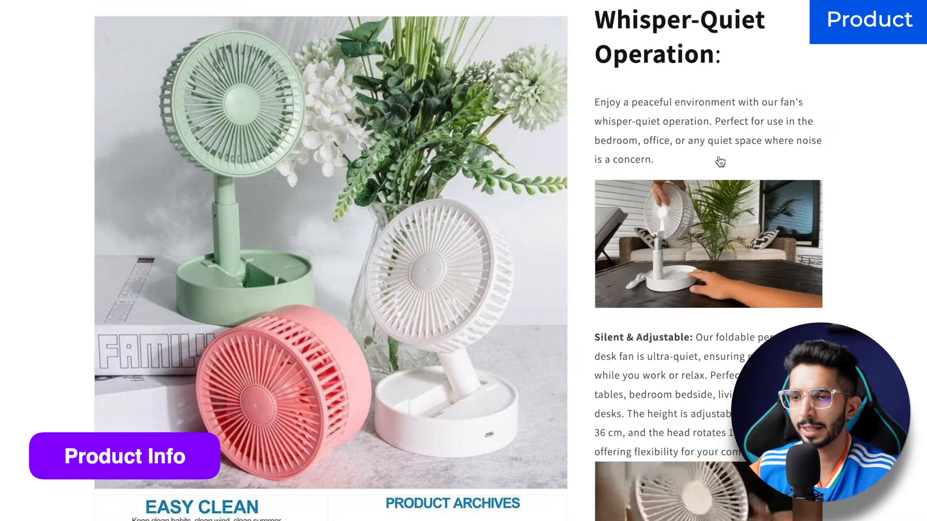
pyautogui.scroll(-8, 717, 160)
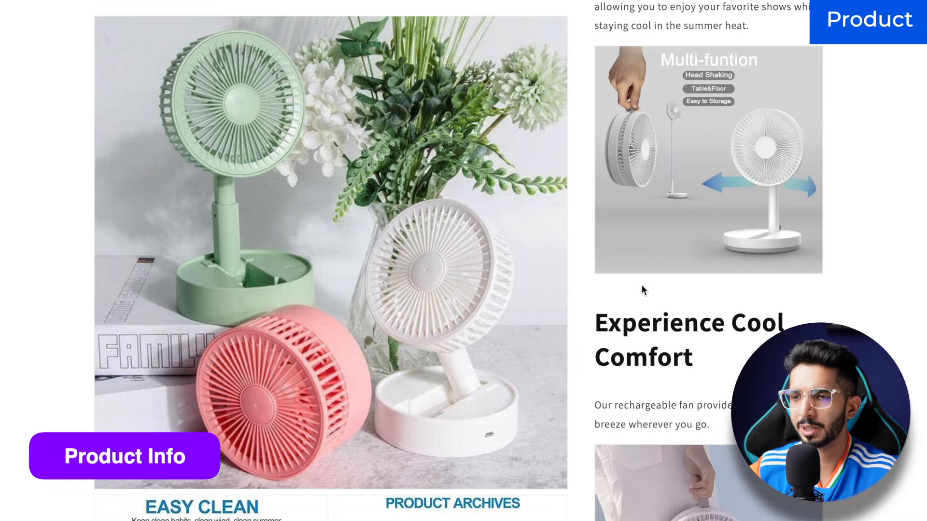
pyautogui.scroll(15, 665, 300)
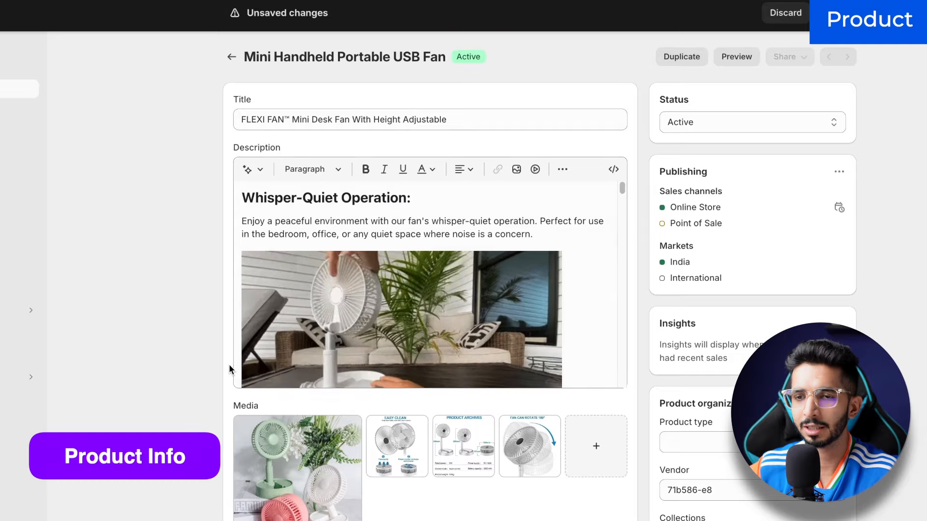
pyautogui.scroll(-8, 229, 364)
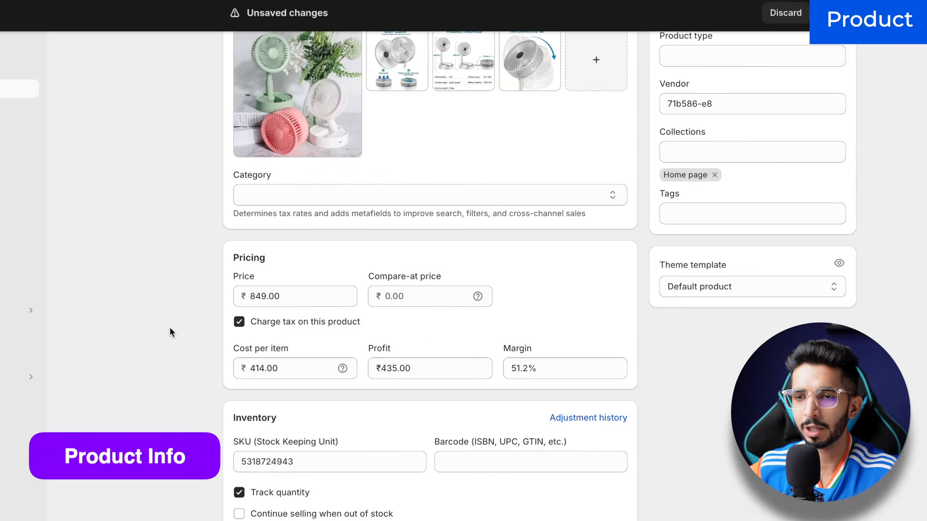
# Step: Give the fan product a compare-at price of ₹1,999.00
pyautogui.click(426, 292)
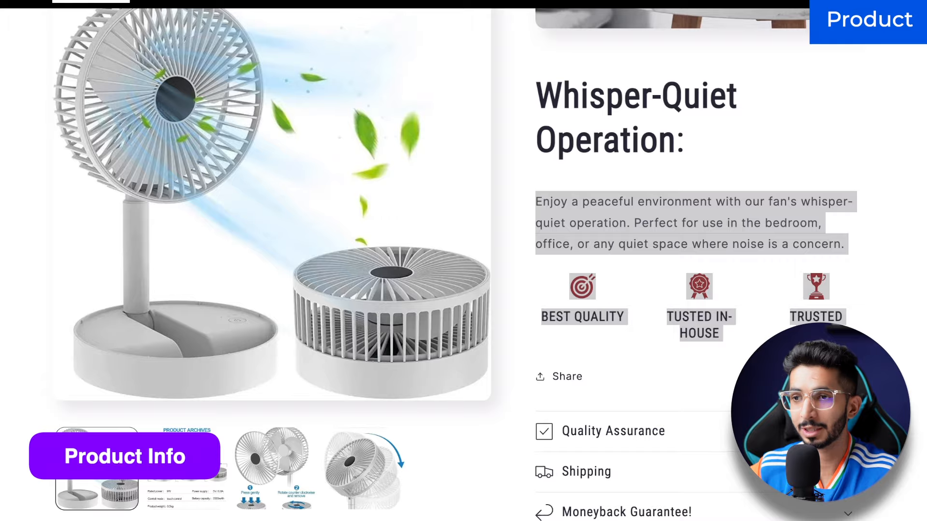
pyautogui.scroll(-3, 722, 206)
pyautogui.scroll(10, 722, 206)
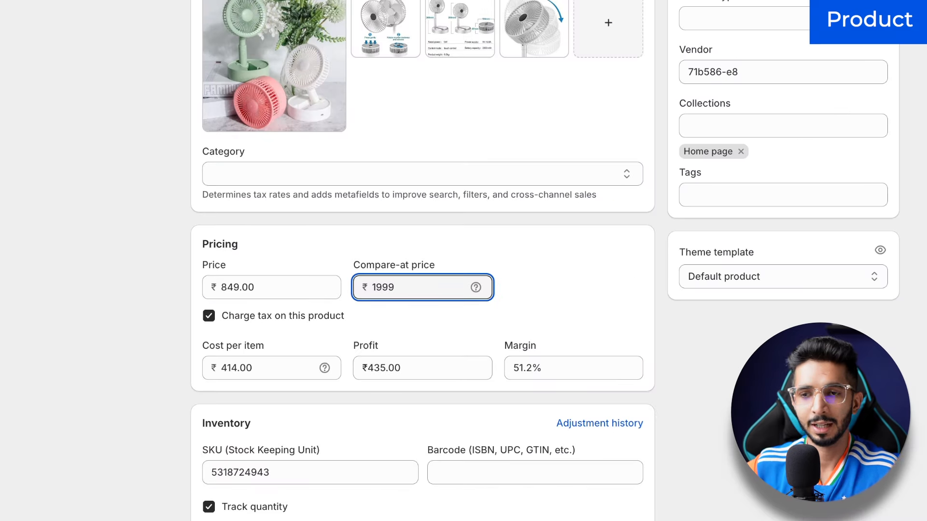
pyautogui.click(558, 315)
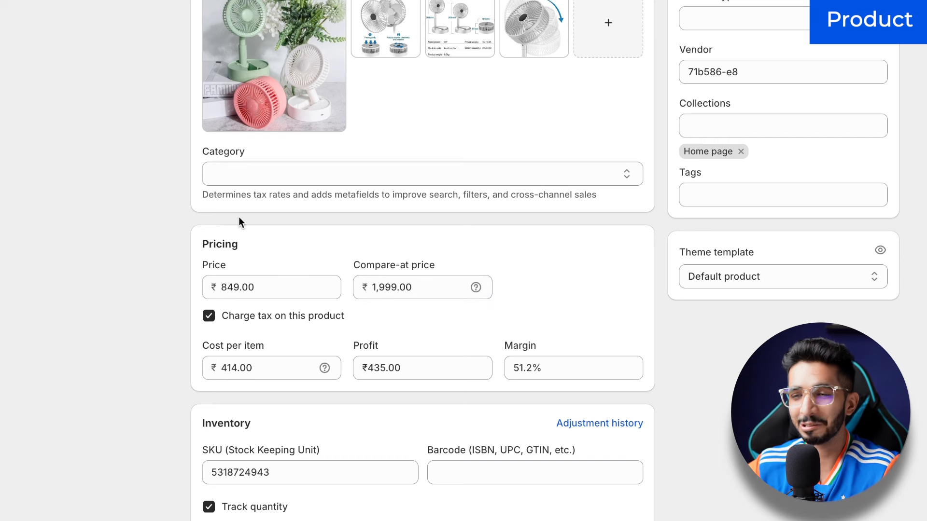
pyautogui.scroll(-1, 436, 288)
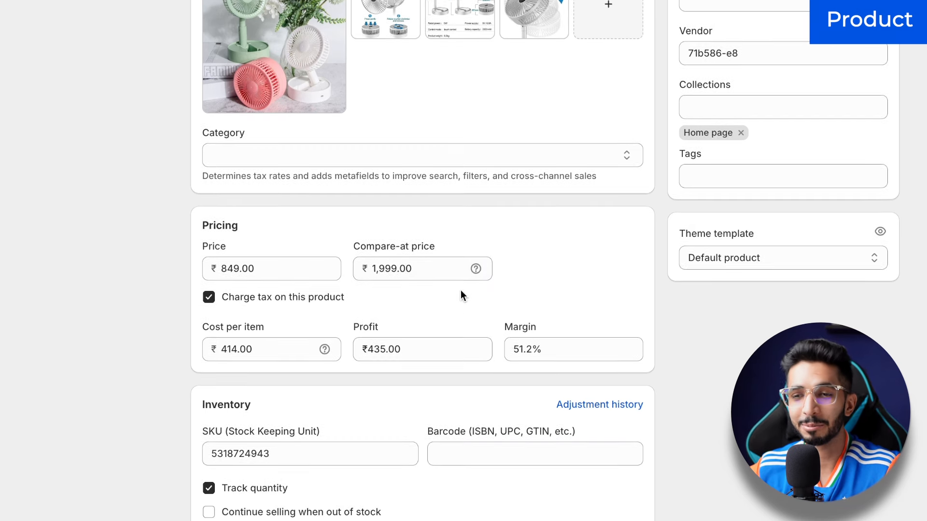
# Step: Stop charging tax on the fan product and save the changes
pyautogui.click(225, 298)
pyautogui.scroll(-3, 174, 338)
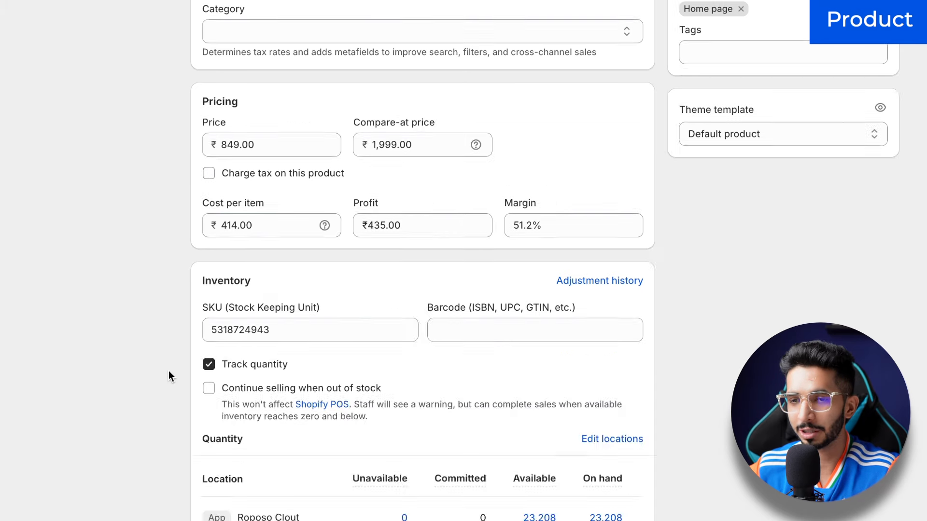
pyautogui.scroll(-3, 169, 370)
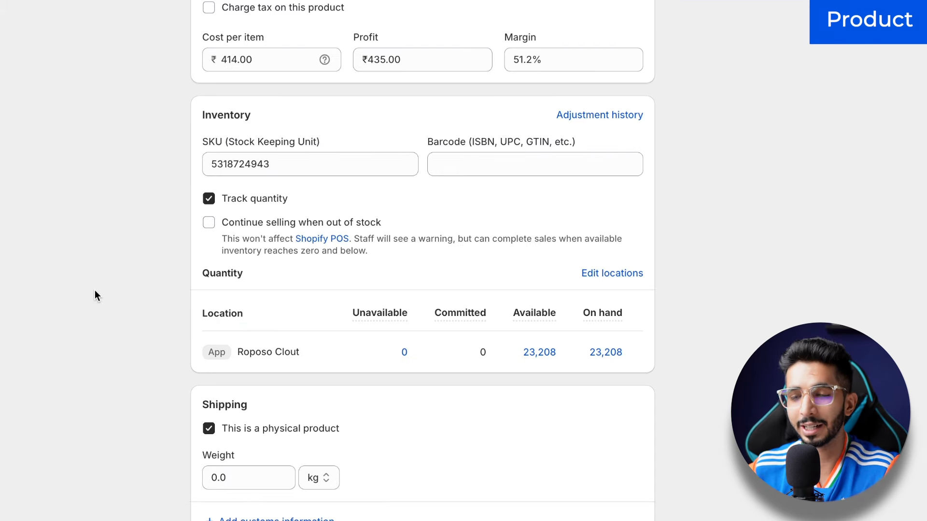
pyautogui.scroll(3, 95, 290)
pyautogui.scroll(-8, 129, 320)
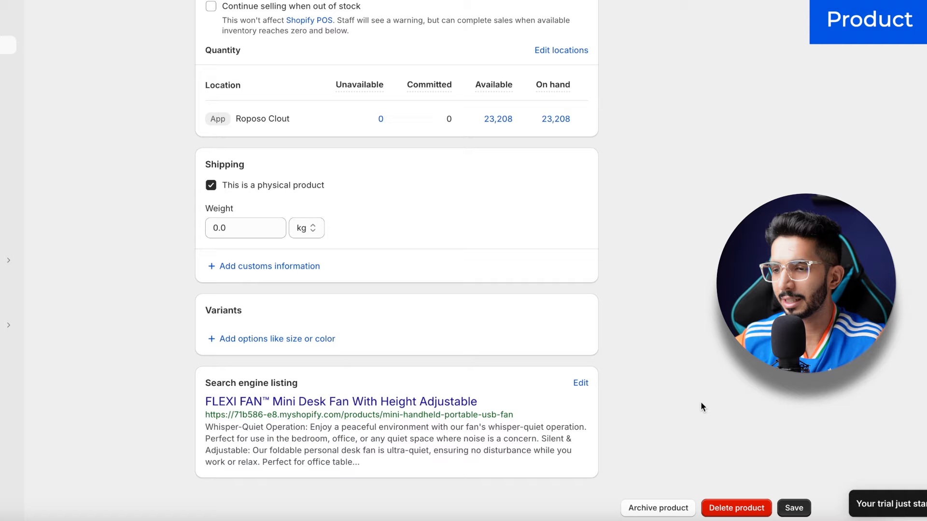
pyautogui.click(793, 507)
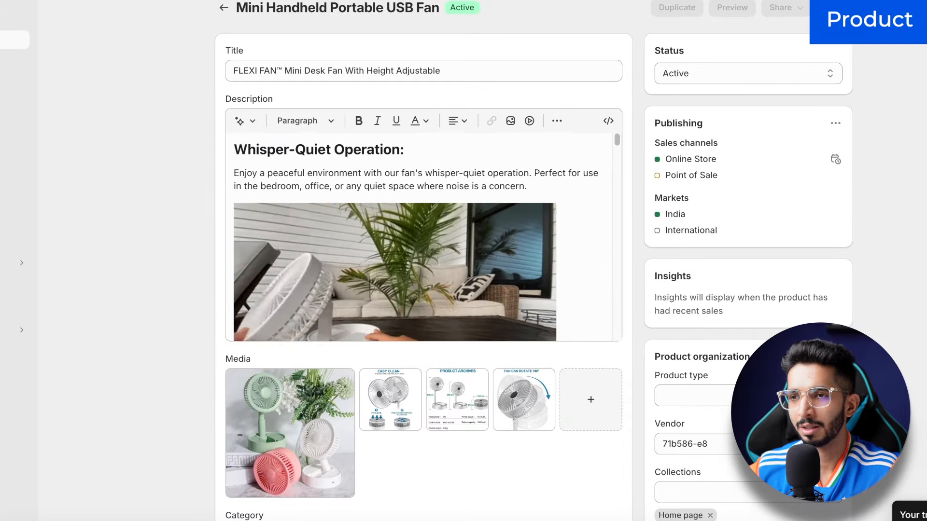
# Step: Change the search listing URL handle from mini-handheld-portable-usb-fan to mini-fan and save
pyautogui.scroll(-3, 621, 140)
pyautogui.scroll(-10, 627, 169)
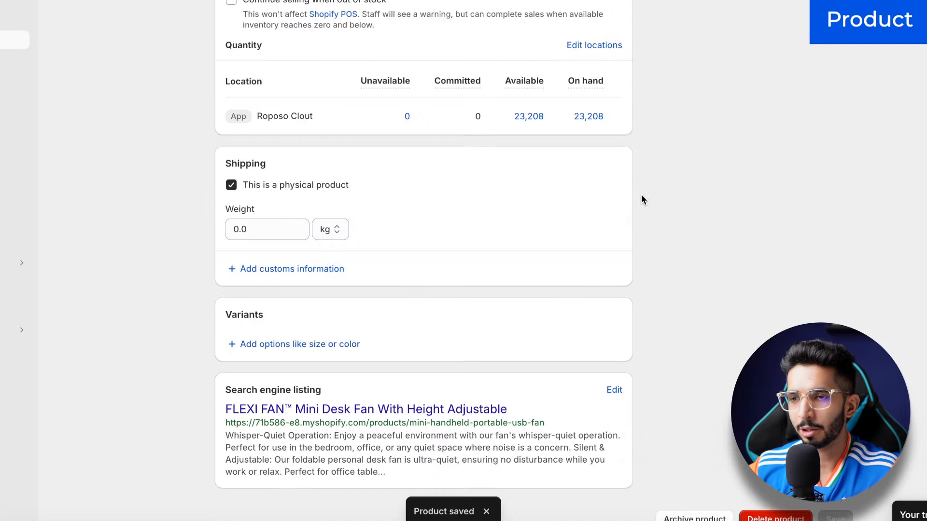
pyautogui.click(614, 391)
pyautogui.scroll(-4, 387, 435)
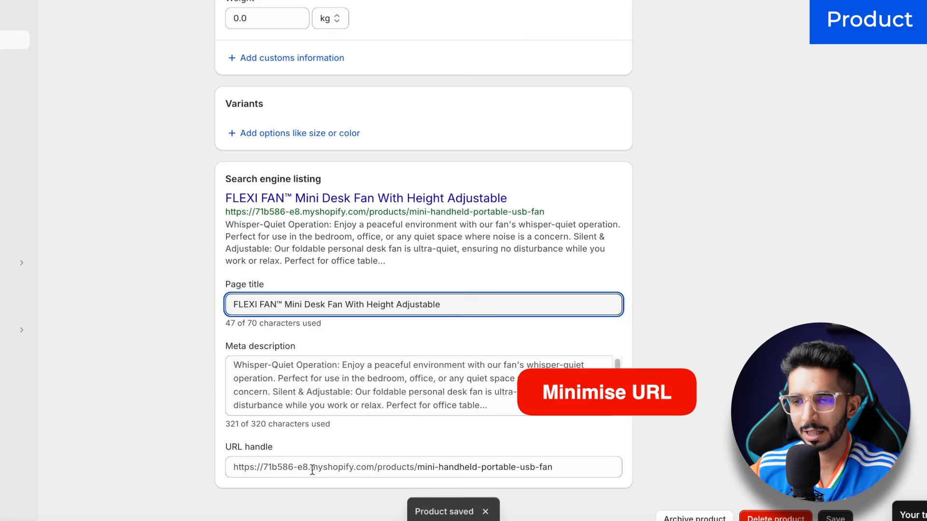
pyautogui.scroll(3, 312, 469)
pyautogui.scroll(-3, 412, 457)
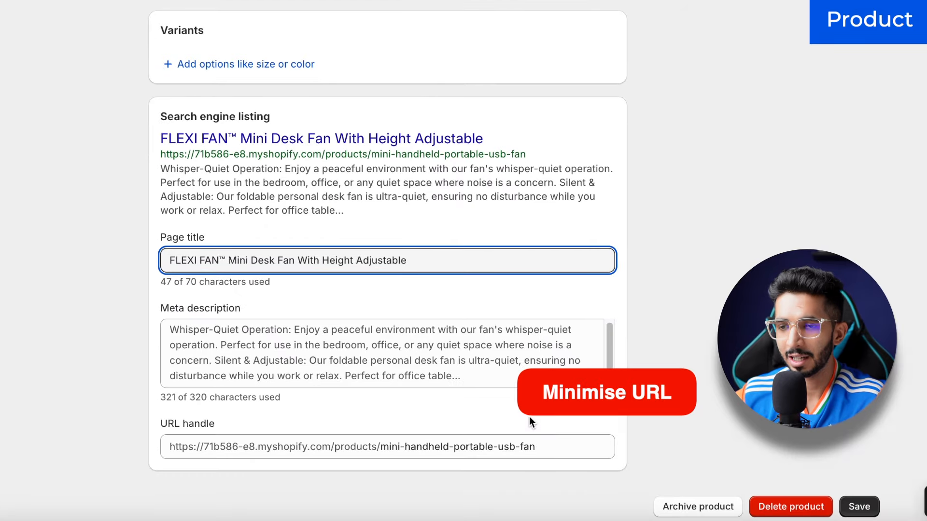
pyautogui.moveTo(536, 448); pyautogui.dragTo(404, 442)
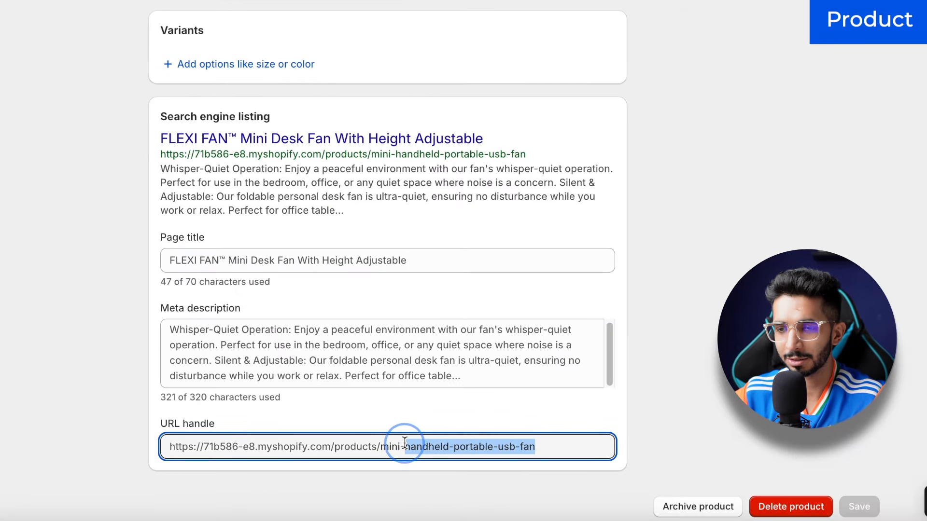
pyautogui.write('fan')
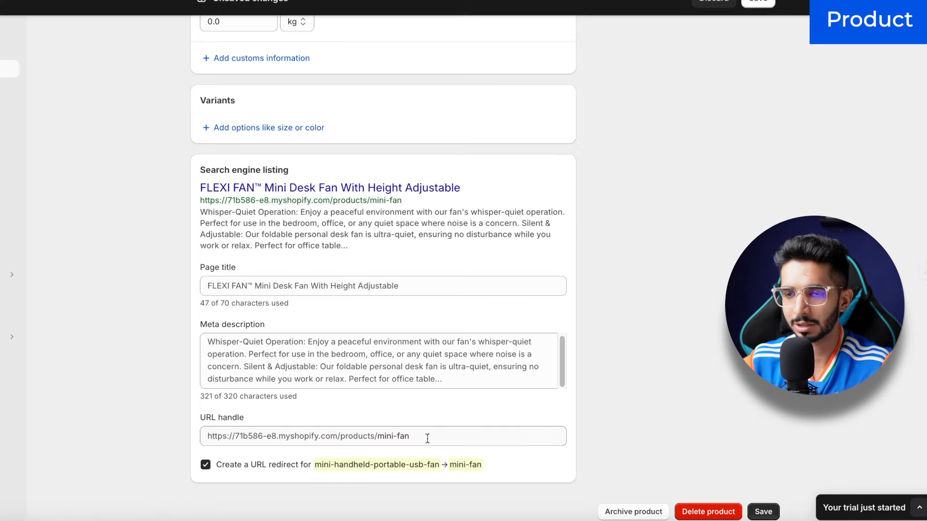
pyautogui.click(761, 511)
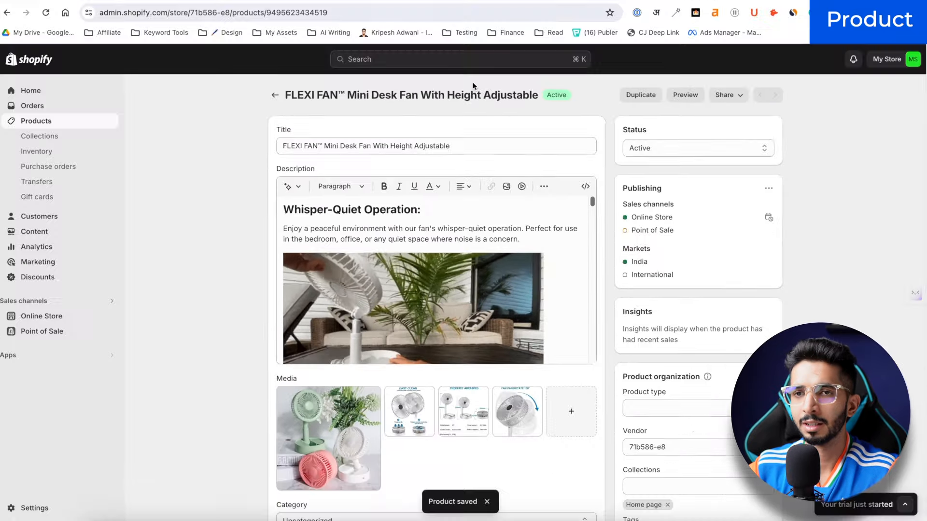
# Step: Preview the storefront and open the FLEXI FAN page at /products/mini-fan from the catalog
pyautogui.click(760, 39)
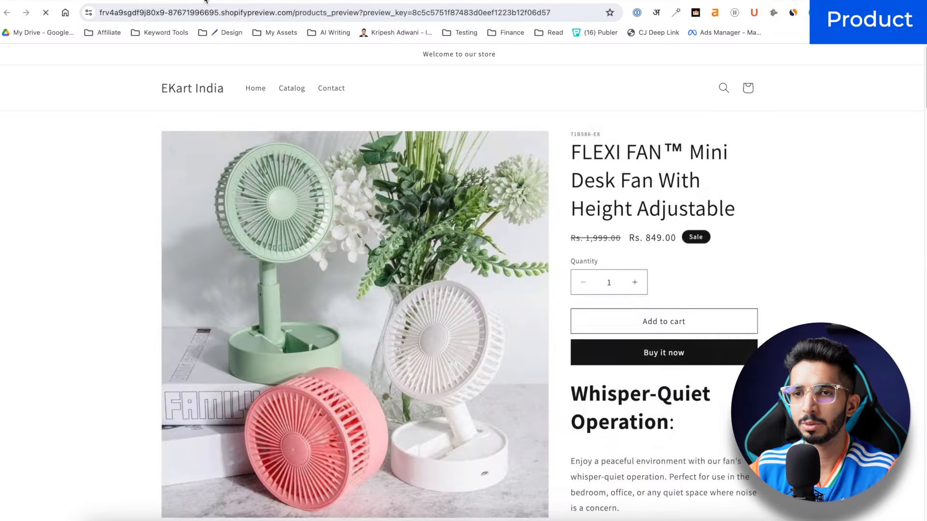
pyautogui.click(187, 87)
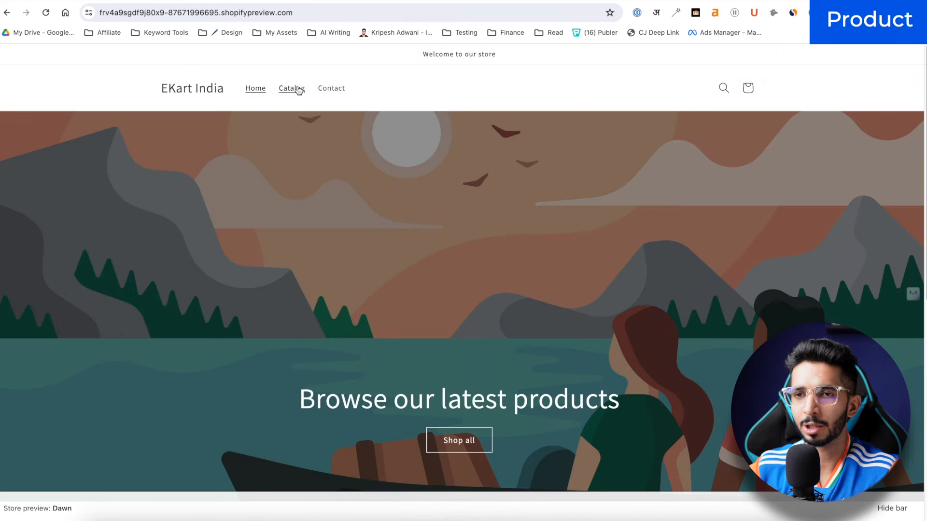
pyautogui.click(296, 88)
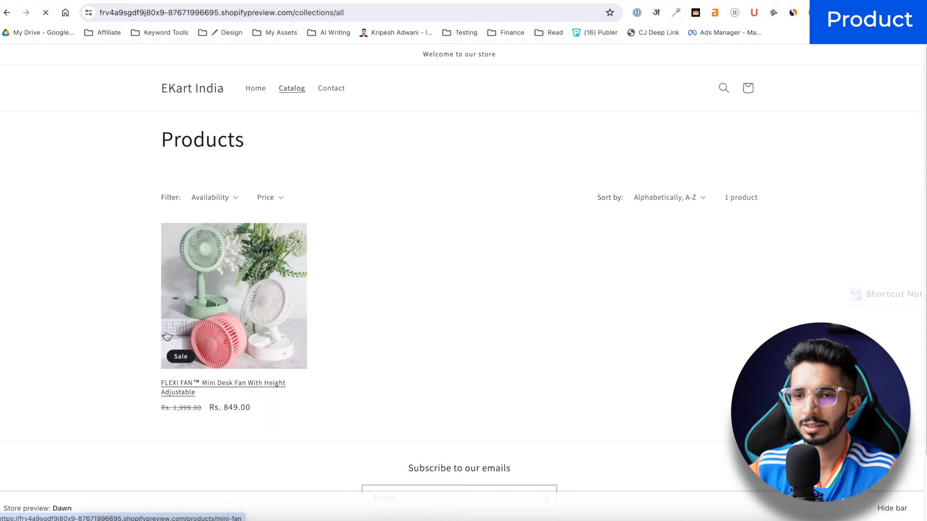
pyautogui.click(166, 336)
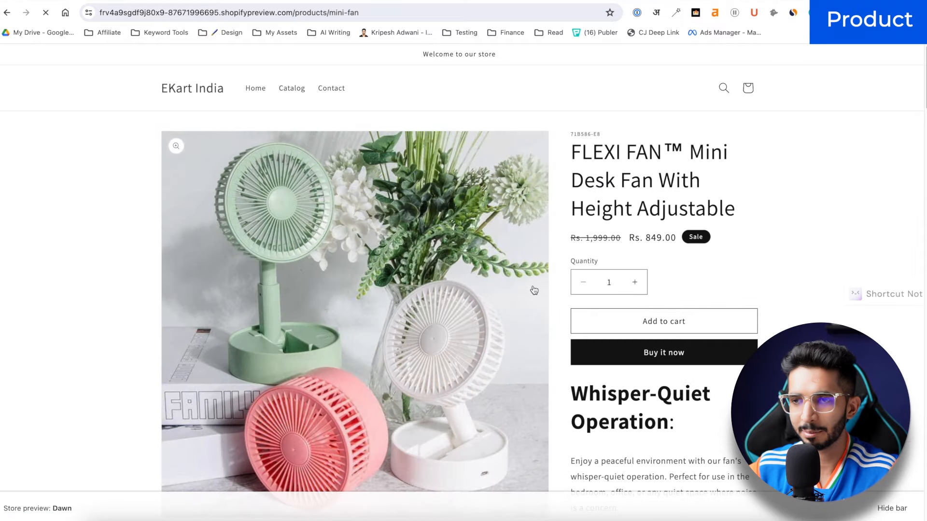
pyautogui.scroll(-12, 607, 187)
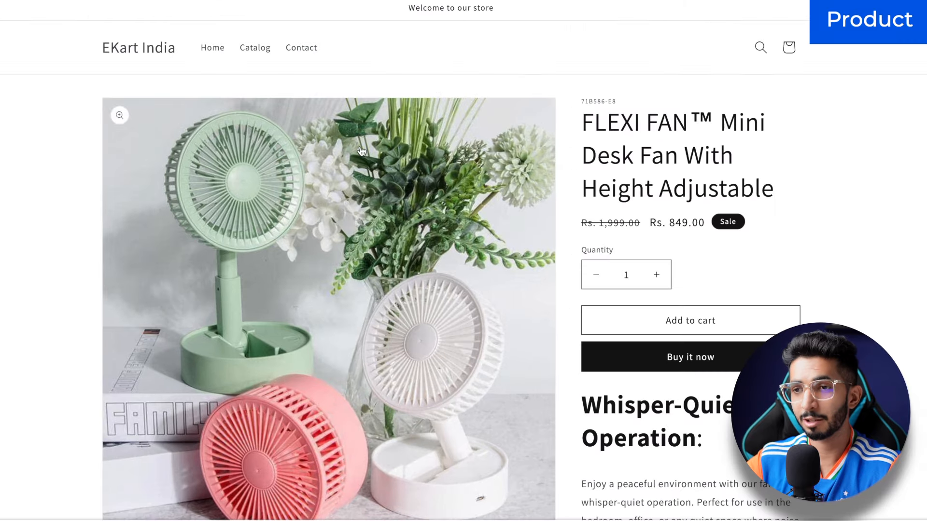
pyautogui.scroll(-20, 362, 152)
pyautogui.scroll(5, 362, 151)
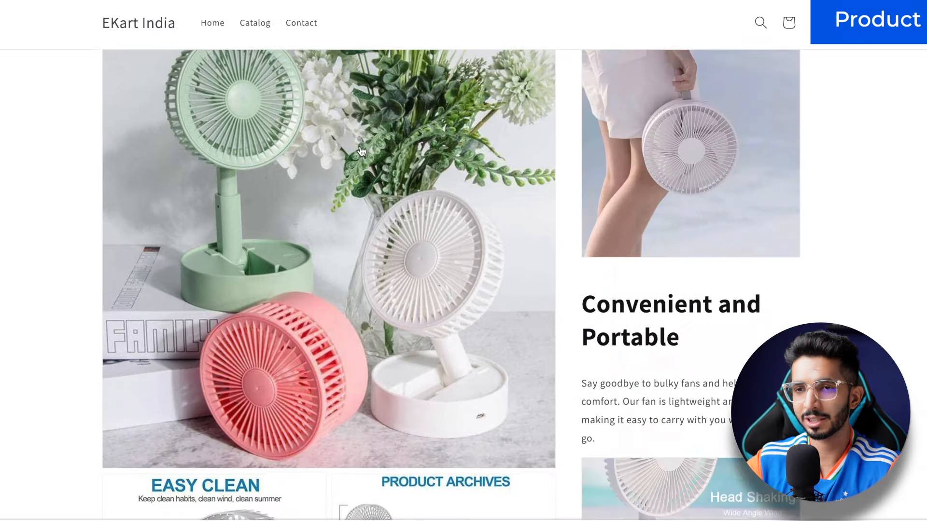
pyautogui.scroll(10, 361, 151)
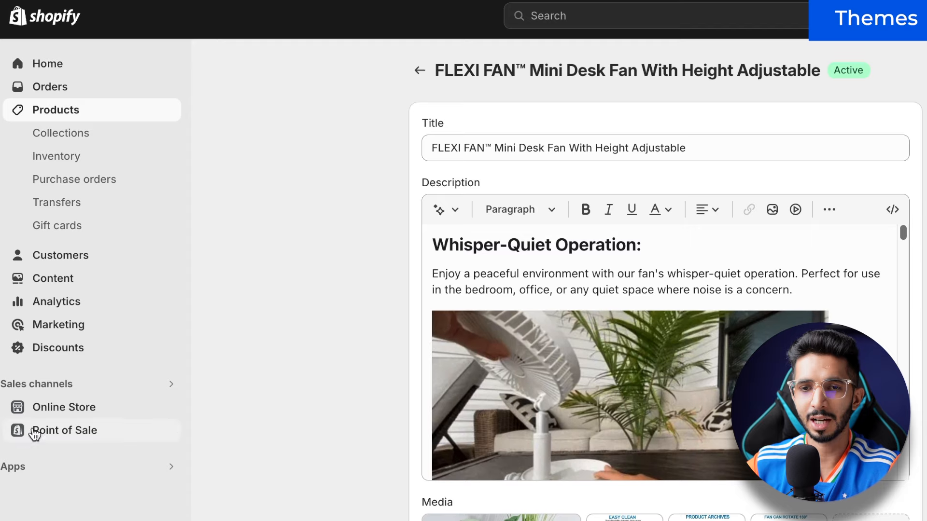
# Step: Go to Online Store > Themes and scroll down to Popular free themes to add Sense
pyautogui.click(59, 409)
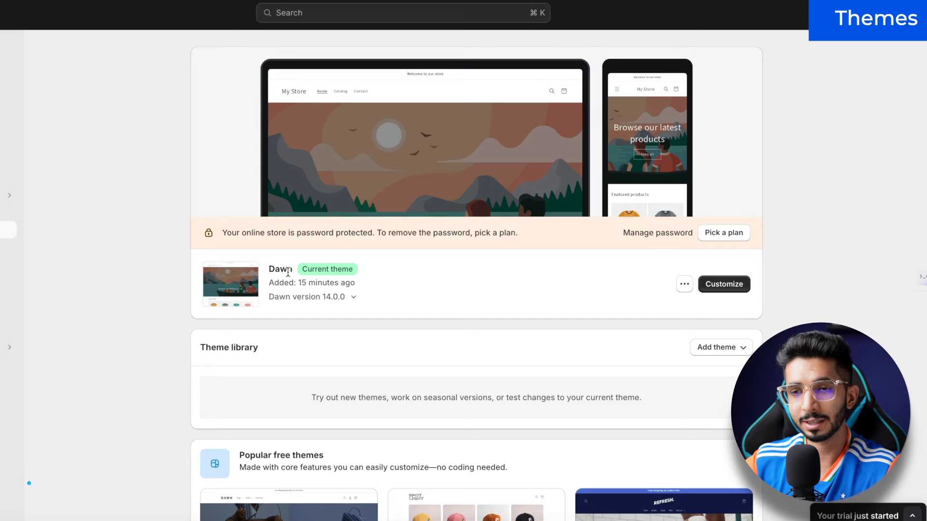
pyautogui.scroll(-2, 271, 240)
pyautogui.scroll(-7, 272, 236)
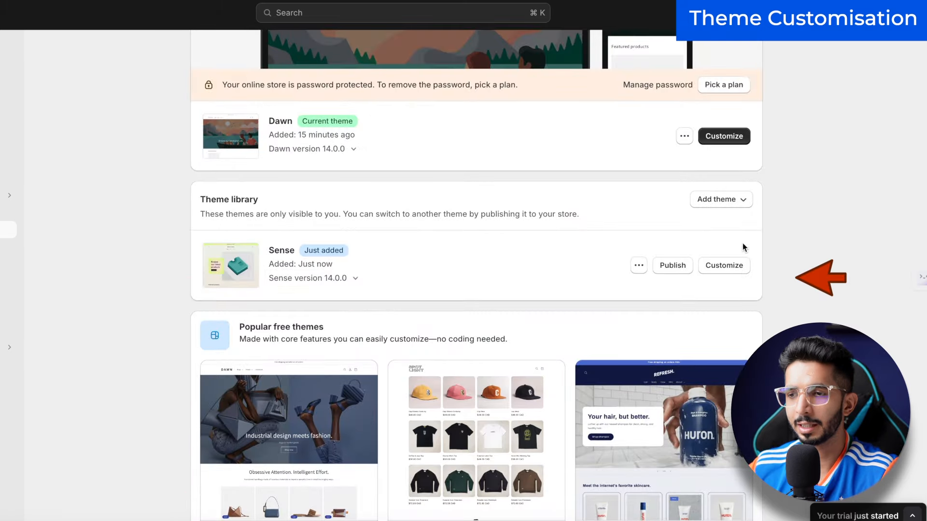
# Step: Open the Sense theme in the theme editor and scroll through its home page preview
pyautogui.click(732, 265)
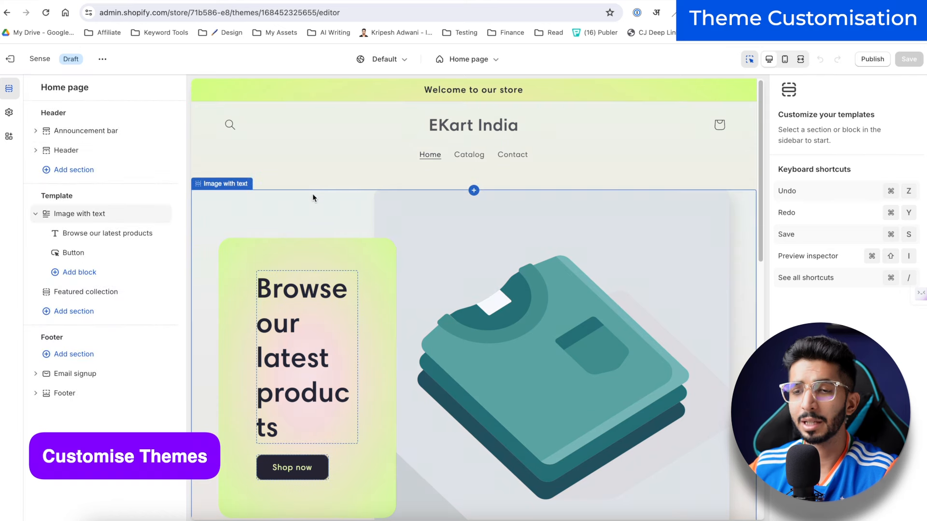
pyautogui.scroll(-10, 378, 314)
pyautogui.scroll(10, 385, 300)
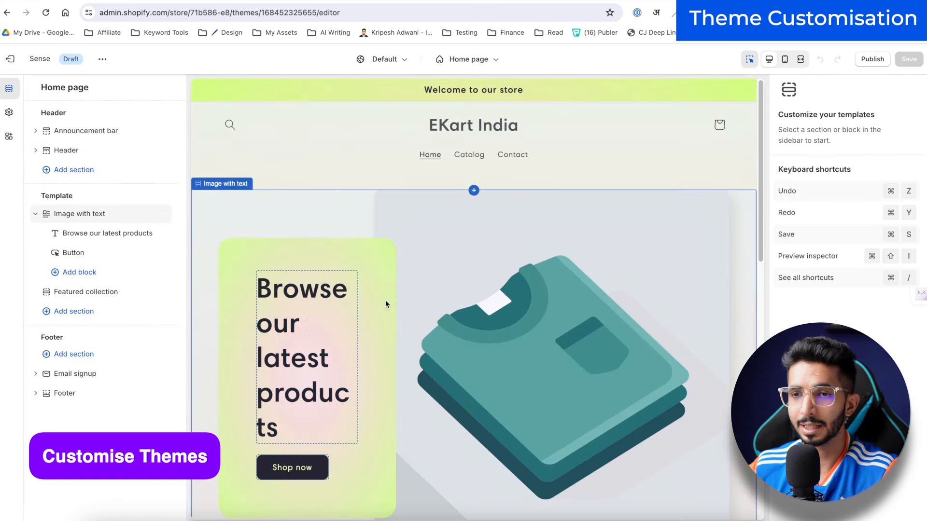
pyautogui.scroll(-1, 322, 141)
pyautogui.scroll(1, 536, 77)
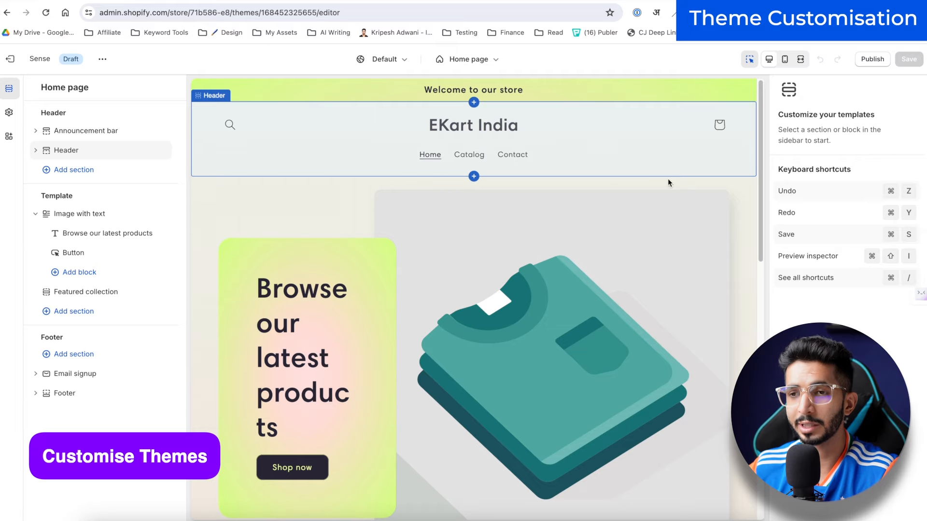
pyautogui.scroll(-5, 532, 276)
pyautogui.scroll(5, 532, 276)
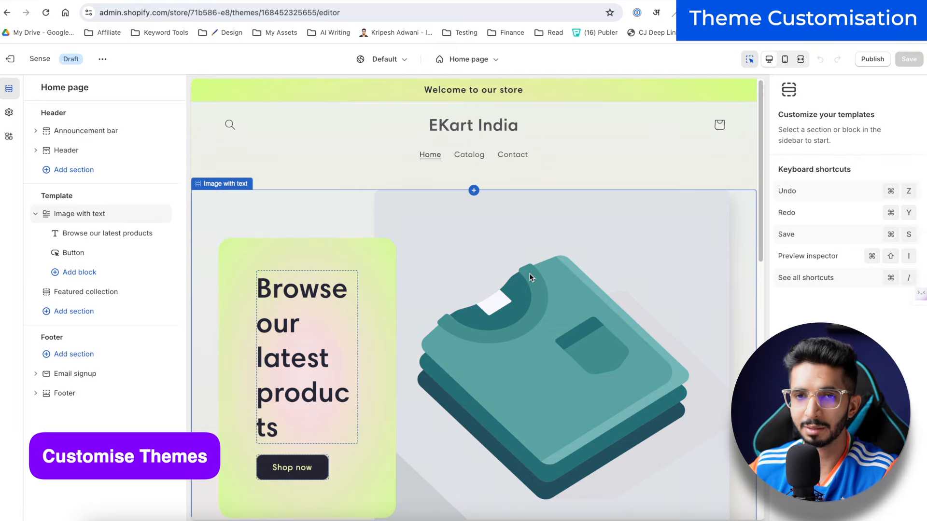
pyautogui.scroll(-8, 335, 195)
pyautogui.scroll(3, 335, 195)
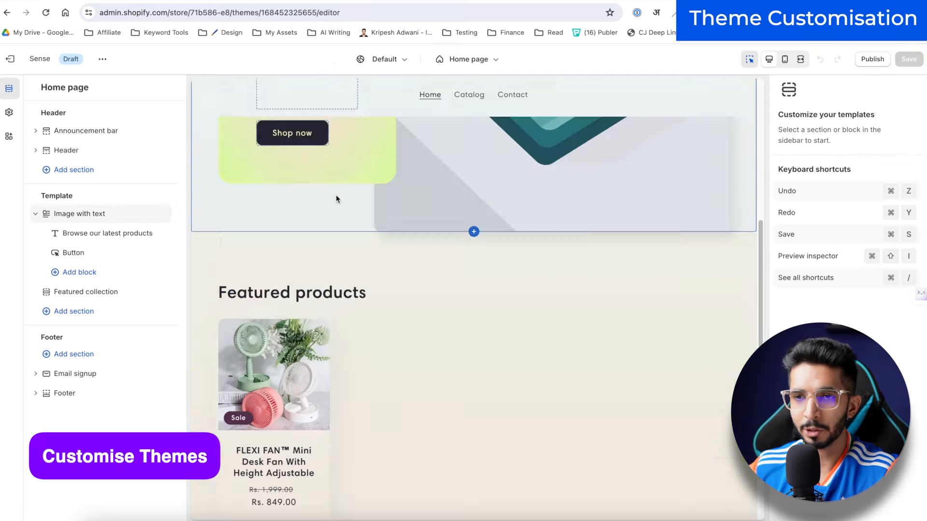
pyautogui.scroll(5, 337, 196)
# Step: Move the Sense preview through Catalog's product grid to the FLEXI FAN product page
pyautogui.click(462, 160)
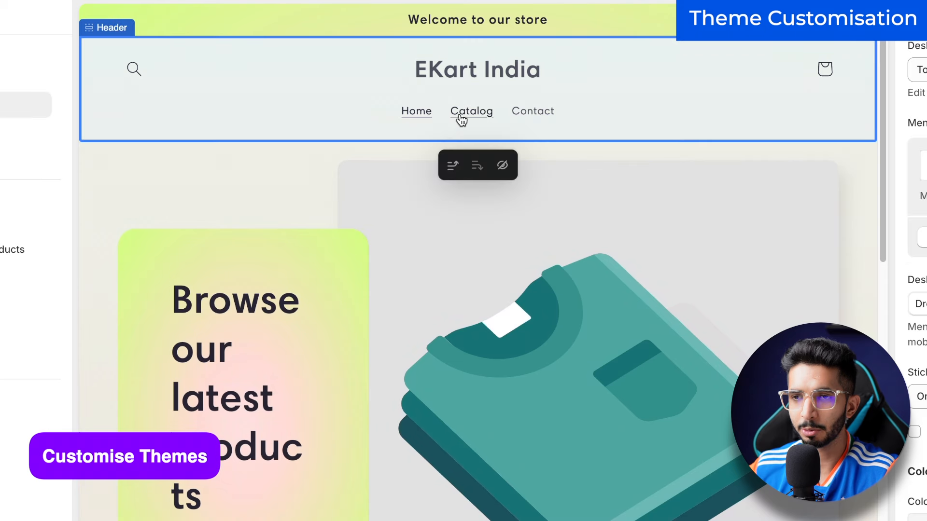
pyautogui.click(461, 115)
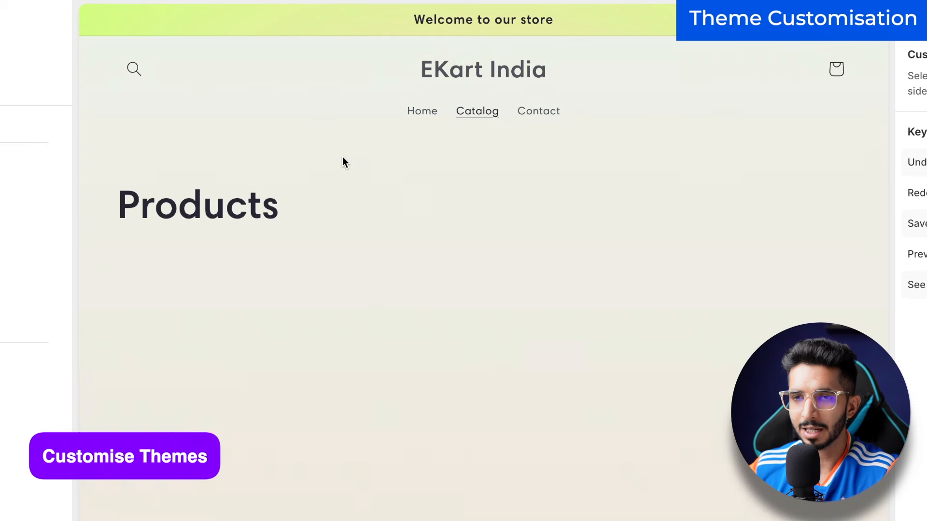
pyautogui.scroll(-3, 176, 245)
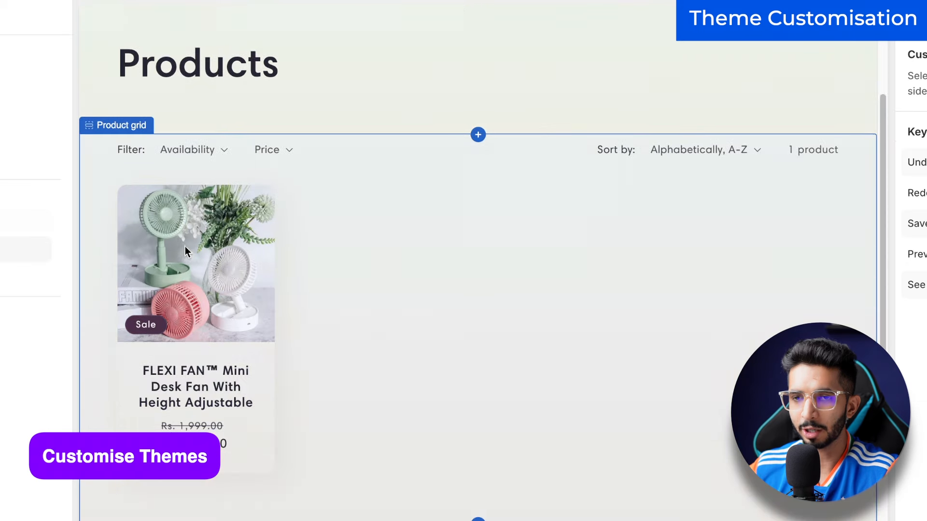
pyautogui.click(203, 382)
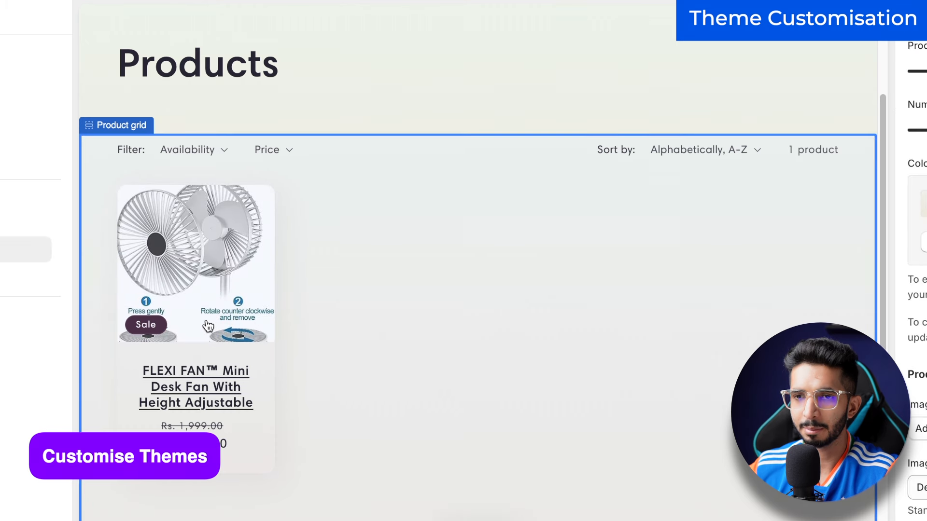
pyautogui.click(204, 388)
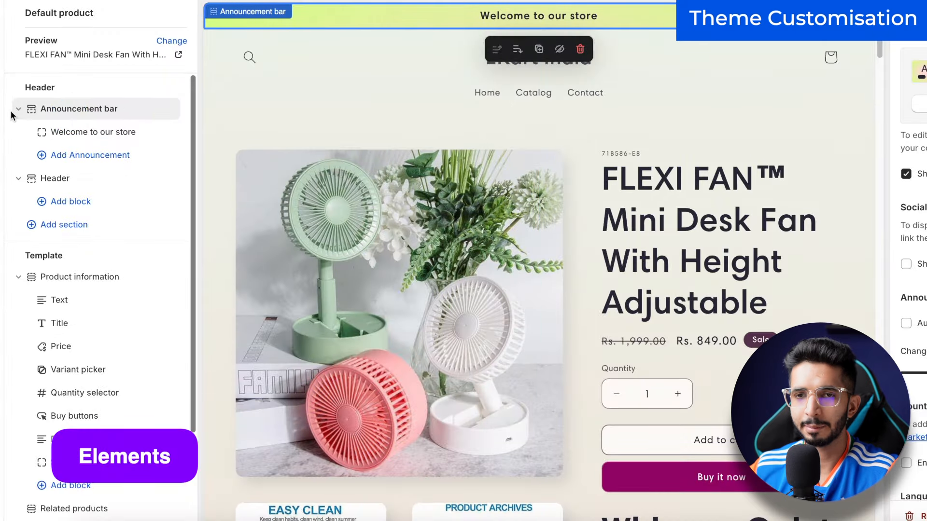
# Step: Hide the 71B586-E8 Text block above the product title on the product page
pyautogui.click(18, 109)
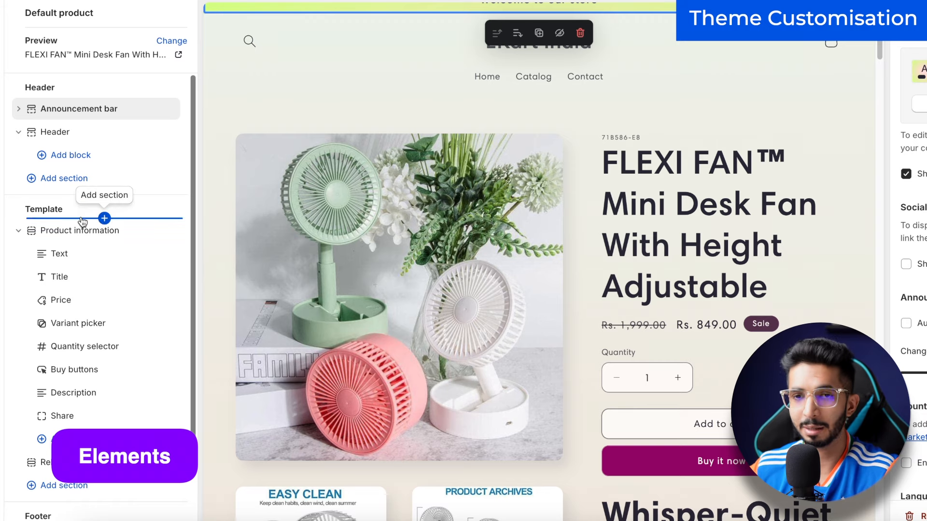
pyautogui.click(63, 253)
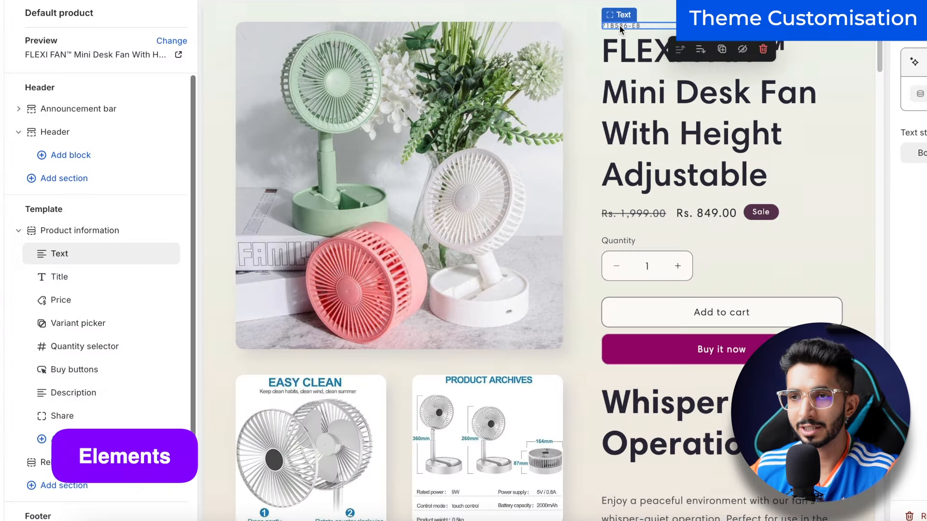
pyautogui.moveTo(132, 265)
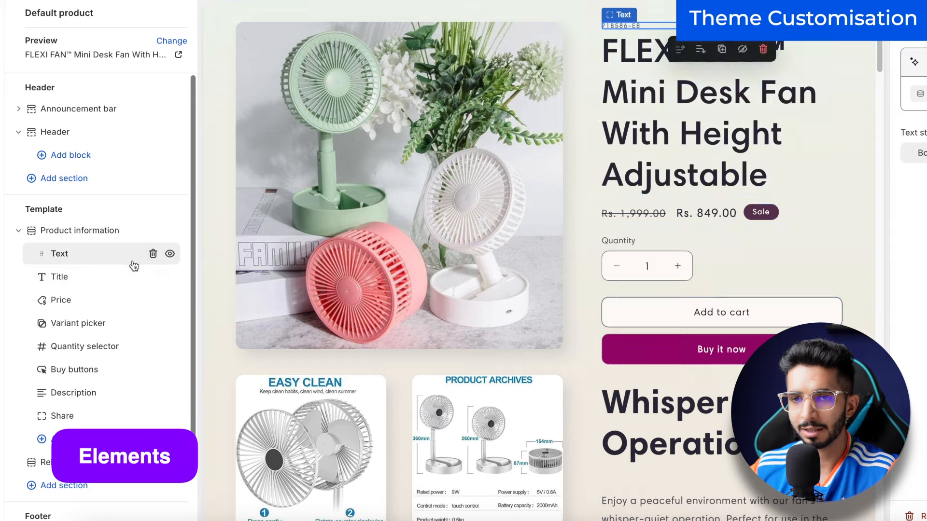
pyautogui.click(170, 255)
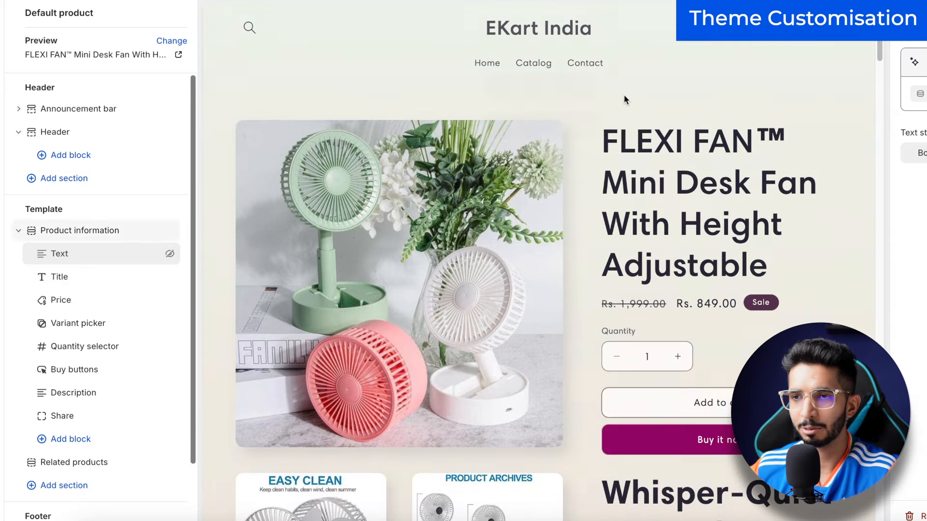
# Step: Hide the Quantity selector block under Product information
pyautogui.click(72, 279)
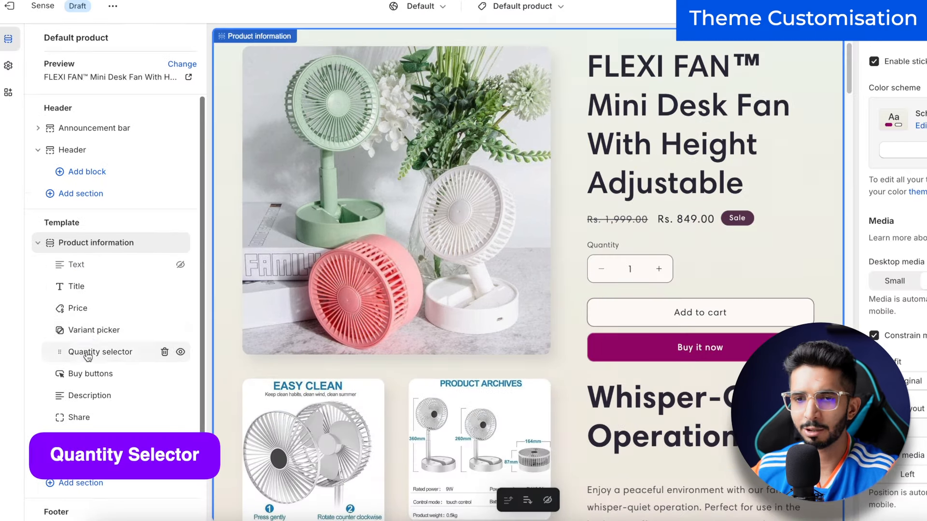
pyautogui.click(72, 348)
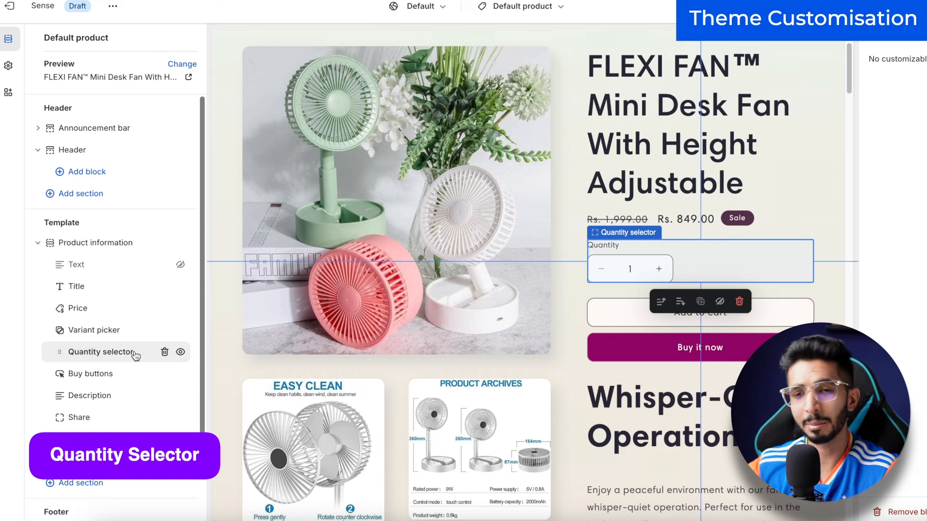
pyautogui.click(181, 352)
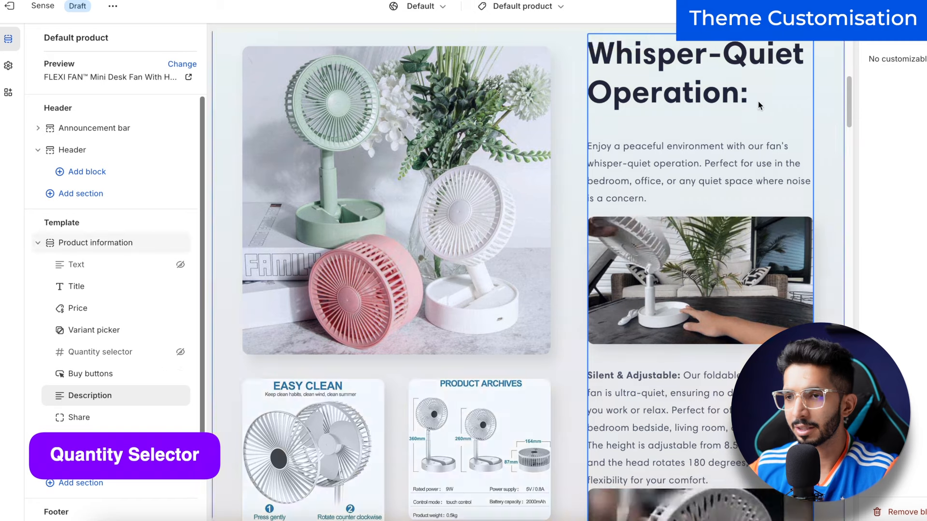
pyautogui.click(99, 416)
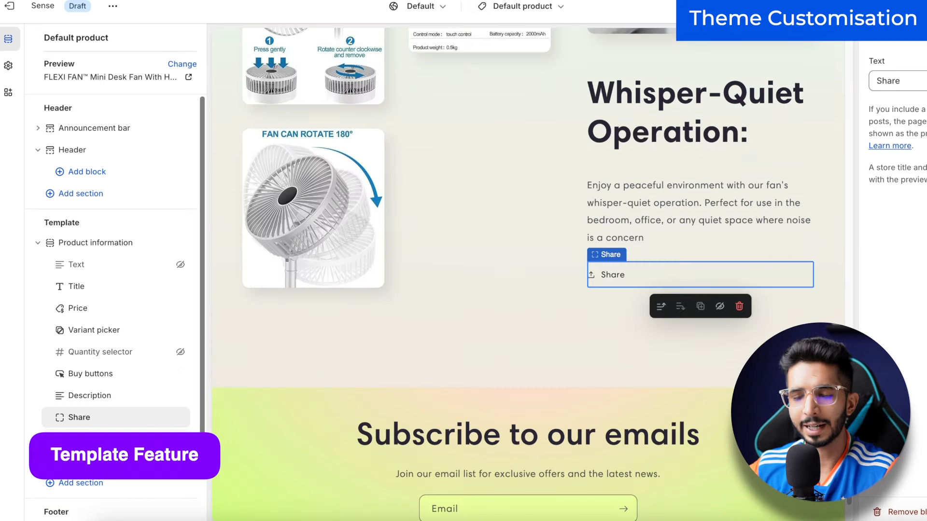
# Step: Add an Icon with text block with a Price tag first icon, and move it below Buy buttons
pyautogui.click(77, 439)
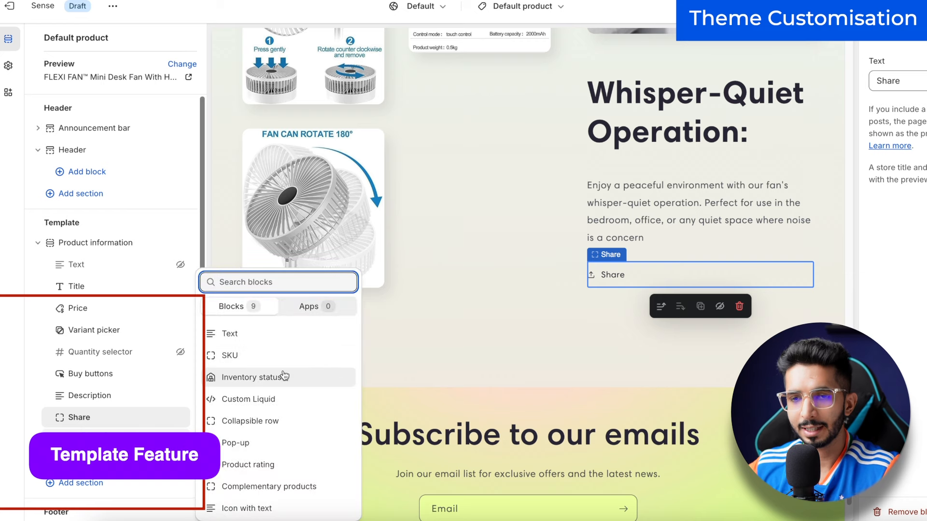
pyautogui.click(246, 507)
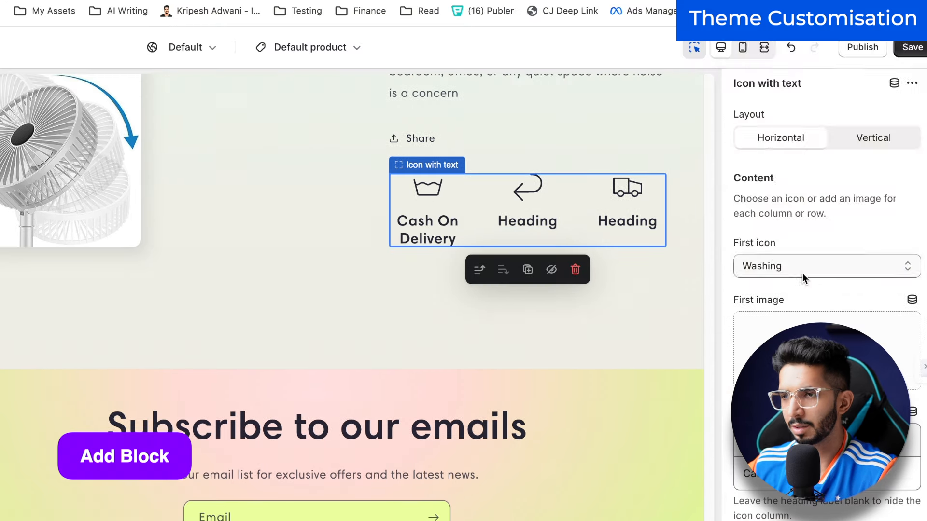
pyautogui.click(802, 194)
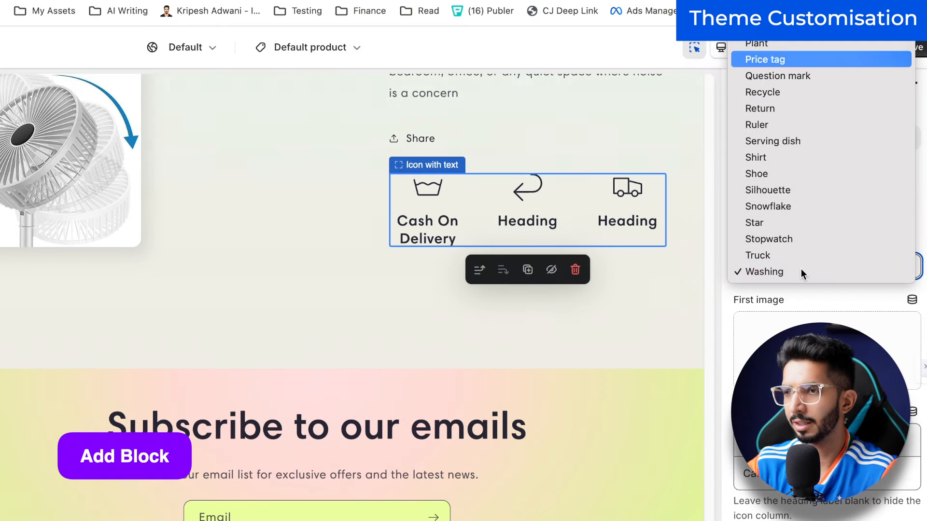
pyautogui.press('Return')
pyautogui.scroll(-10, 801, 269)
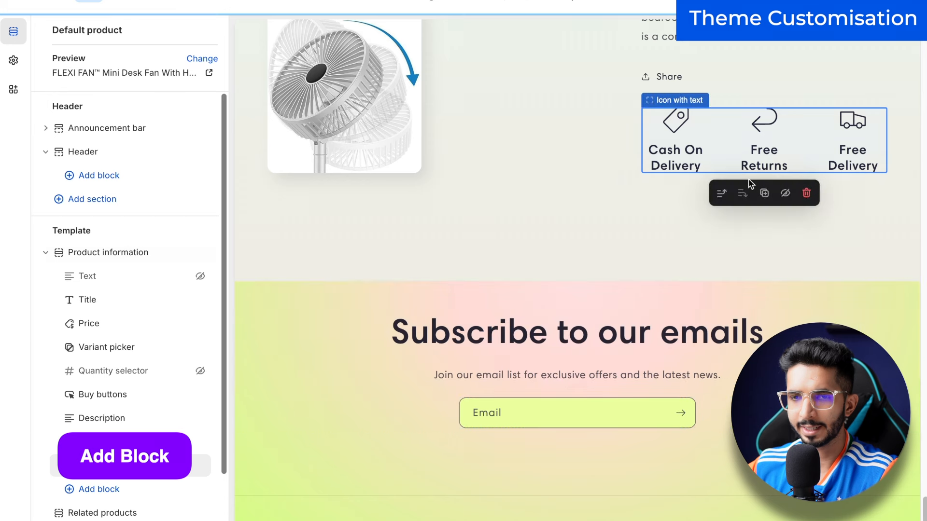
pyautogui.moveTo(137, 478); pyautogui.dragTo(70, 418)
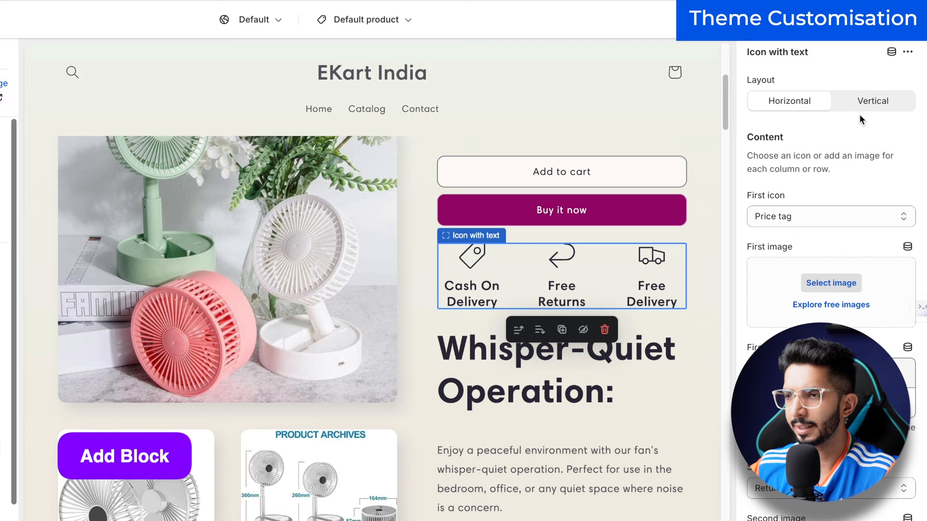
# Step: Set the Icon with text layout back to Horizontal and open the Product information section settings
pyautogui.click(862, 113)
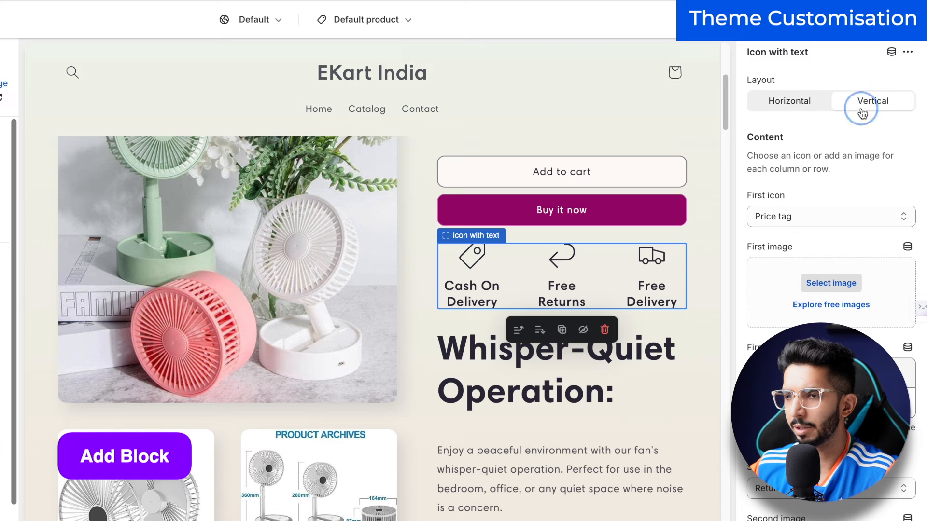
pyautogui.click(797, 100)
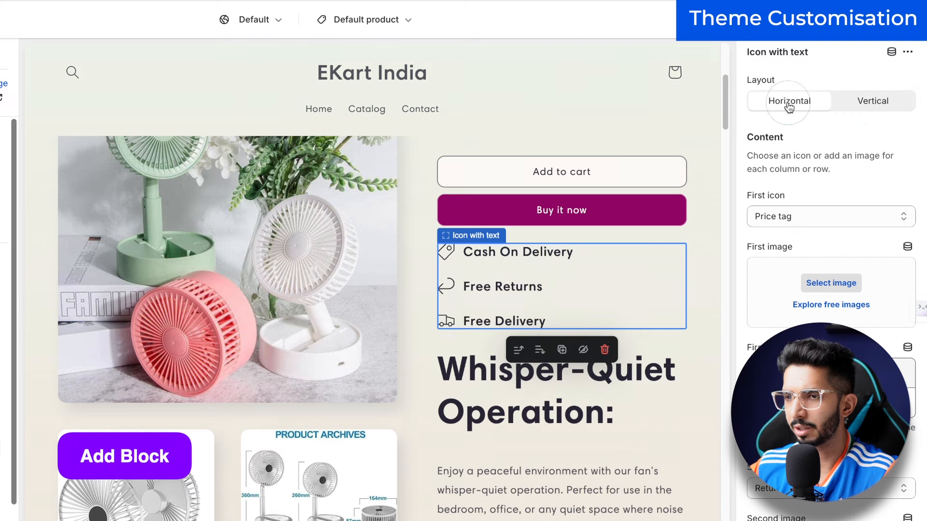
pyautogui.scroll(-10, 380, 312)
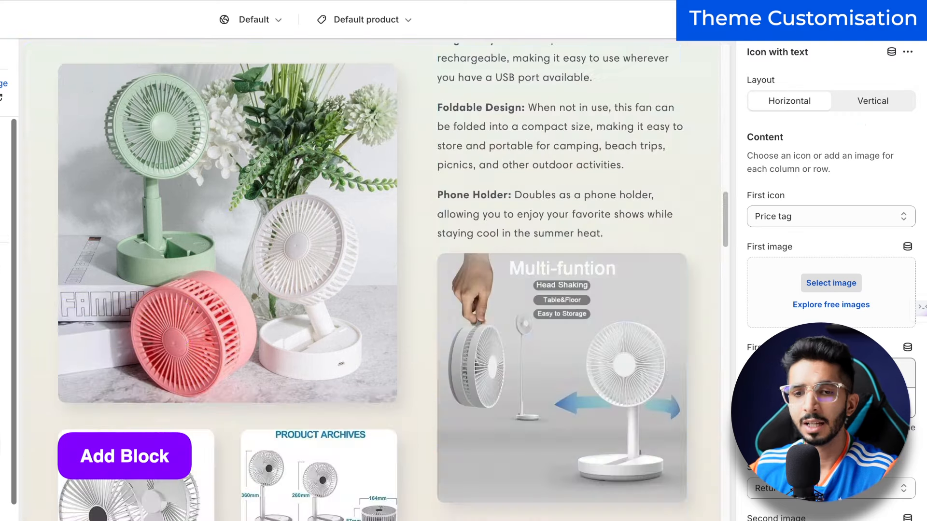
pyautogui.click(380, 312)
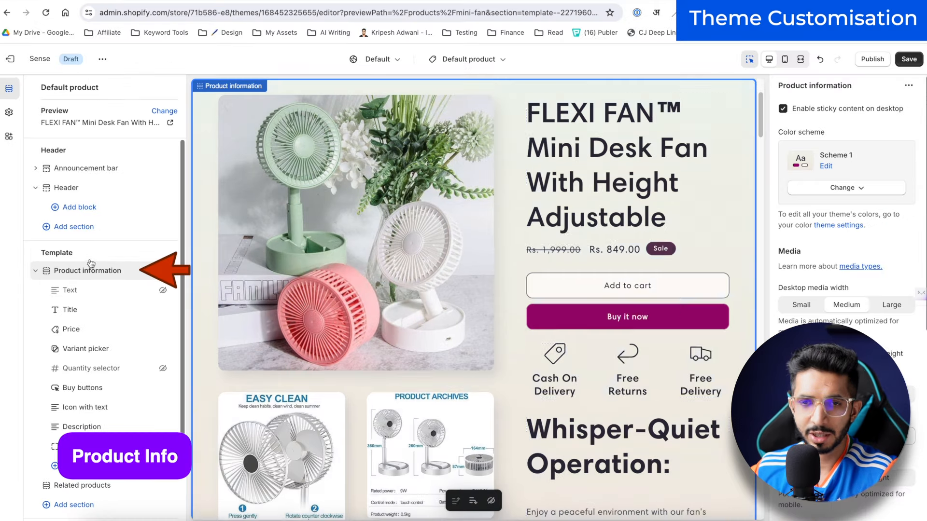
pyautogui.scroll(-5, 635, 358)
pyautogui.scroll(-5, 588, 366)
pyautogui.scroll(10, 531, 352)
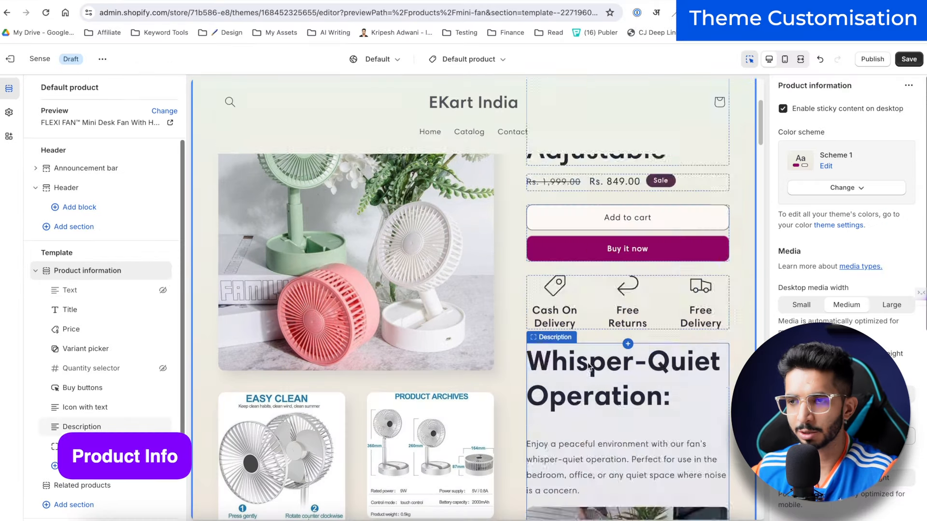
pyautogui.scroll(-3, 442, 336)
pyautogui.scroll(3, 442, 337)
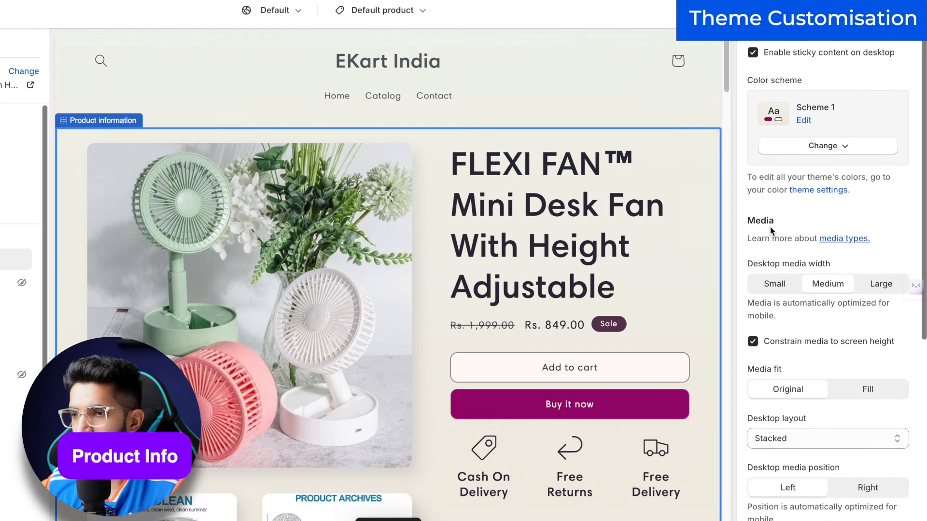
# Step: Keep Desktop media width Medium and set Desktop layout to Thumbnail carousel
pyautogui.click(786, 305)
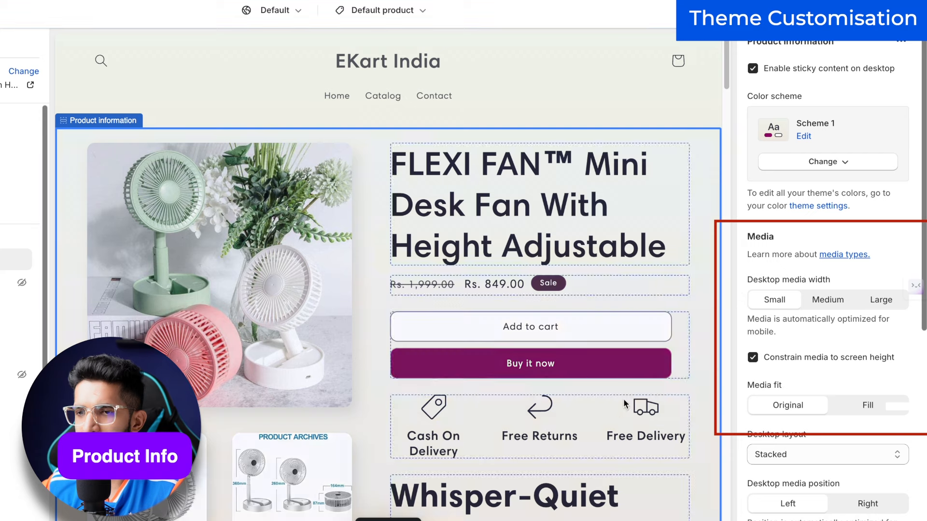
pyautogui.click(814, 300)
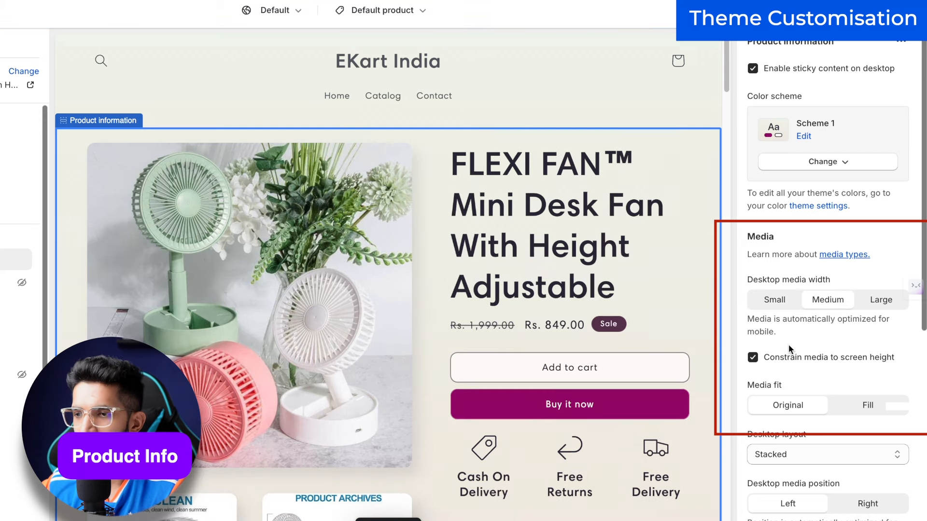
pyautogui.scroll(-1, 796, 339)
pyautogui.scroll(-1, 796, 337)
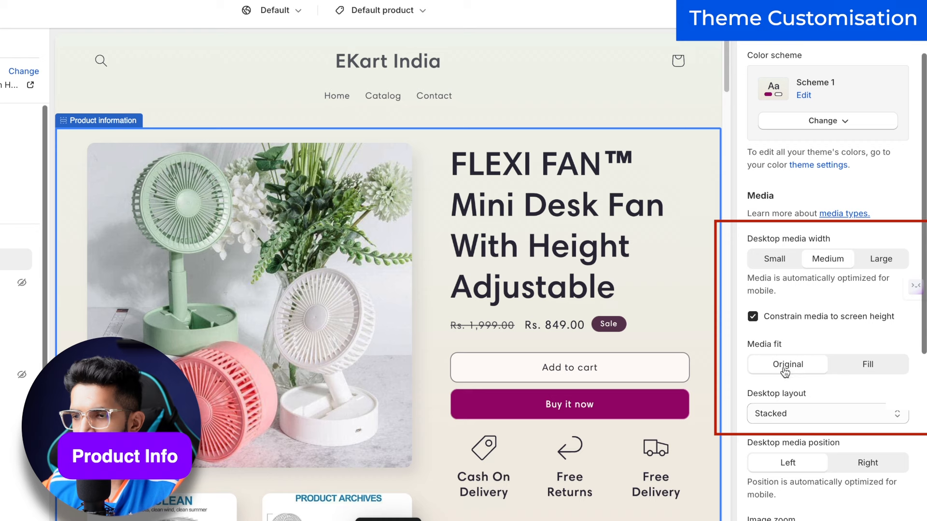
pyautogui.scroll(-1, 733, 369)
pyautogui.click(772, 395)
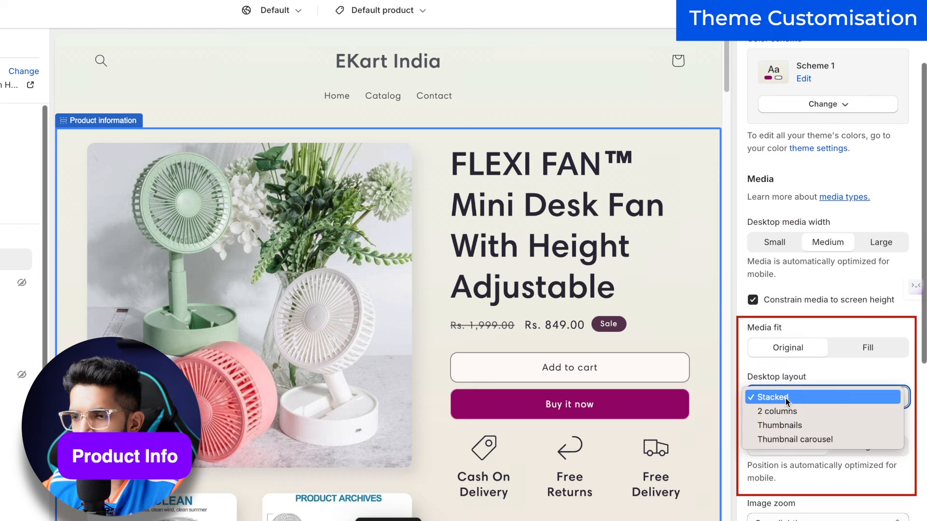
pyautogui.click(784, 439)
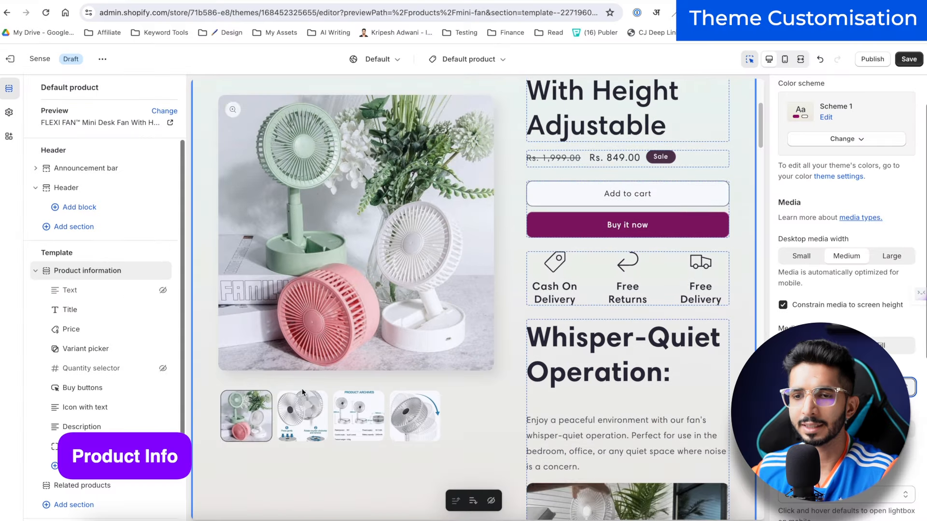
# Step: Check the carousel by switching between the EASY CLEAN, PRODUCT ARCHIVES and fan photos and opening an enlarged view
pyautogui.click(302, 489)
pyautogui.scroll(-1, 368, 411)
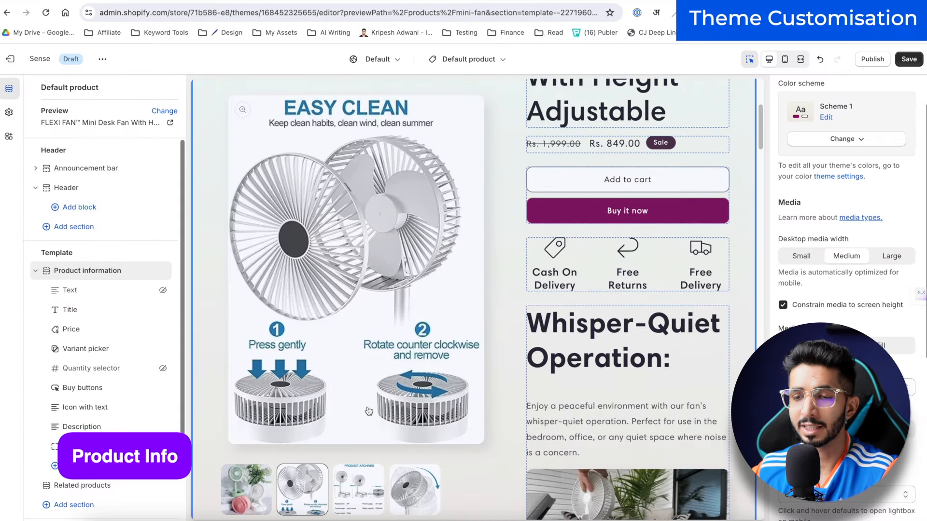
pyautogui.click(359, 480)
pyautogui.click(247, 415)
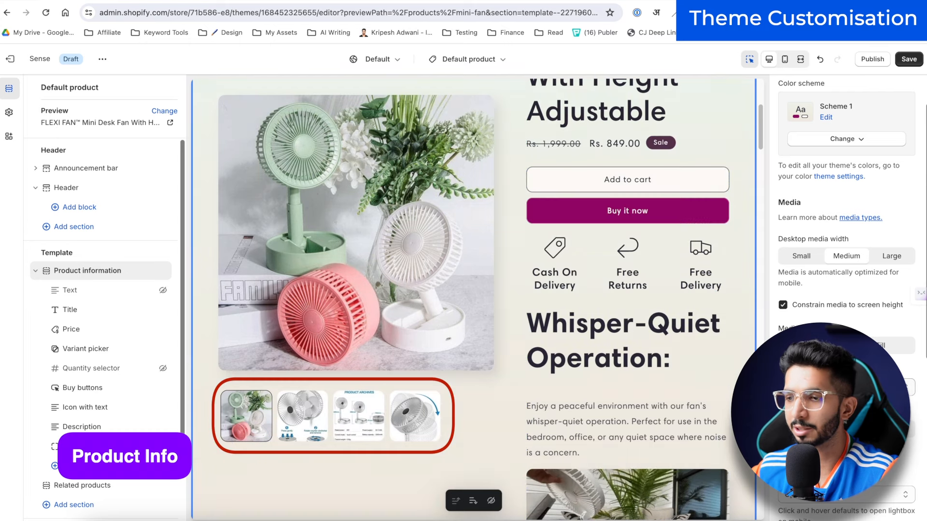
pyautogui.scroll(-3, 844, 290)
pyautogui.scroll(-1, 845, 290)
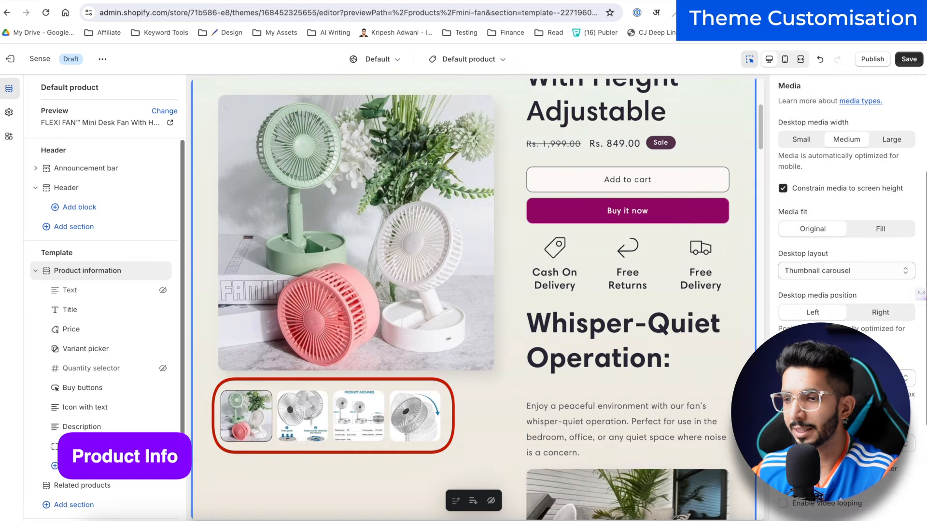
pyautogui.click(250, 153)
pyautogui.click(647, 264)
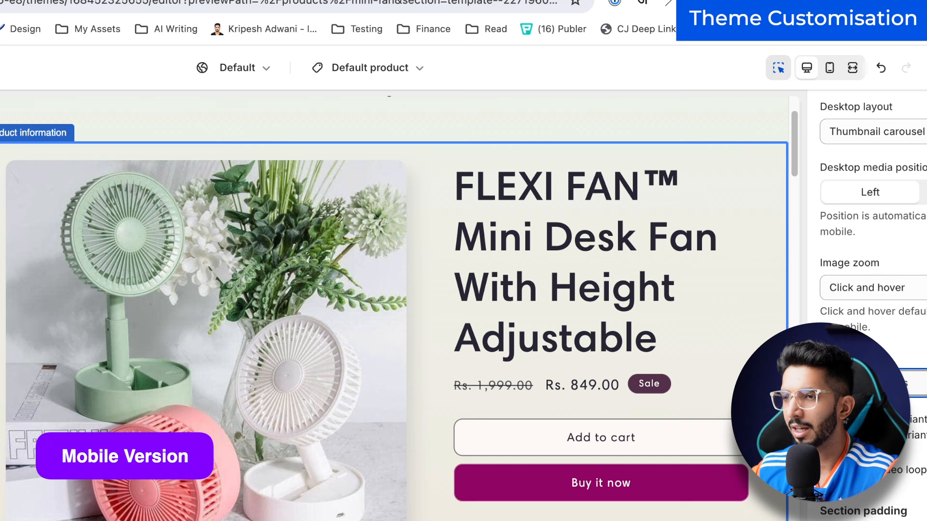
pyautogui.scroll(7, 812, 117)
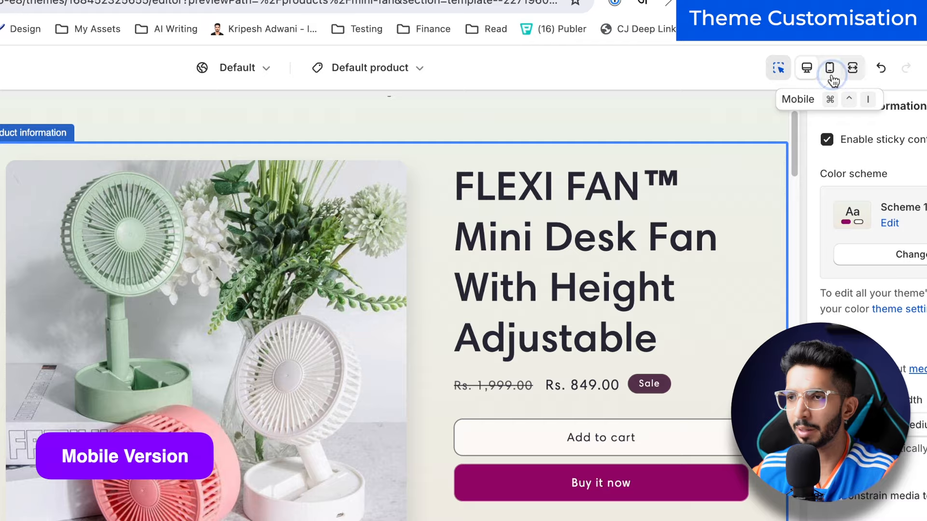
# Step: Preview the FLEXI FAN product page at mobile size
pyautogui.click(831, 75)
pyautogui.scroll(3, 318, 253)
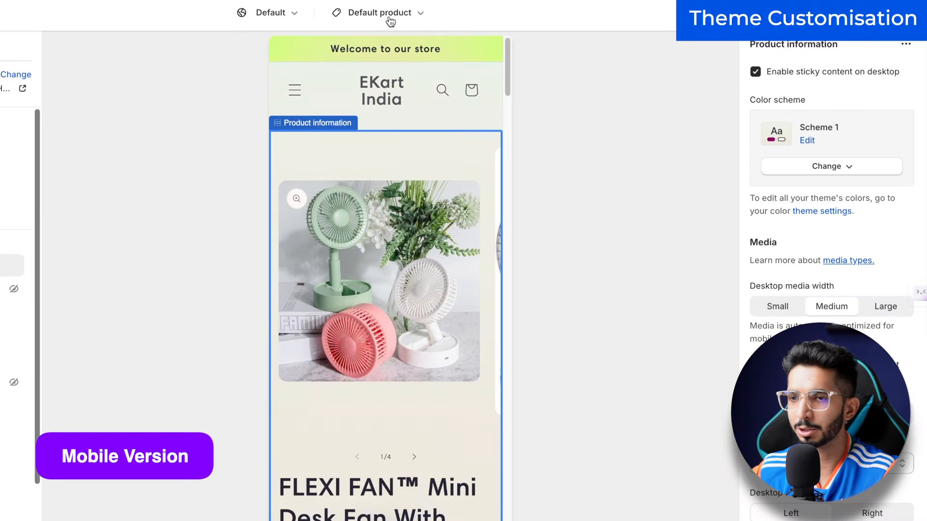
pyautogui.scroll(-3, 424, 275)
pyautogui.scroll(3, 409, 309)
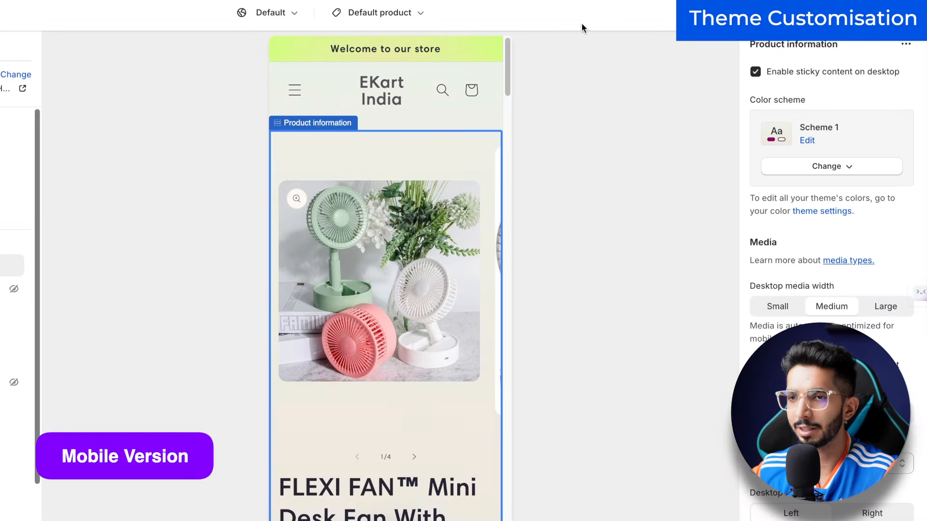
pyautogui.scroll(-1, 400, 236)
pyautogui.scroll(1, 400, 236)
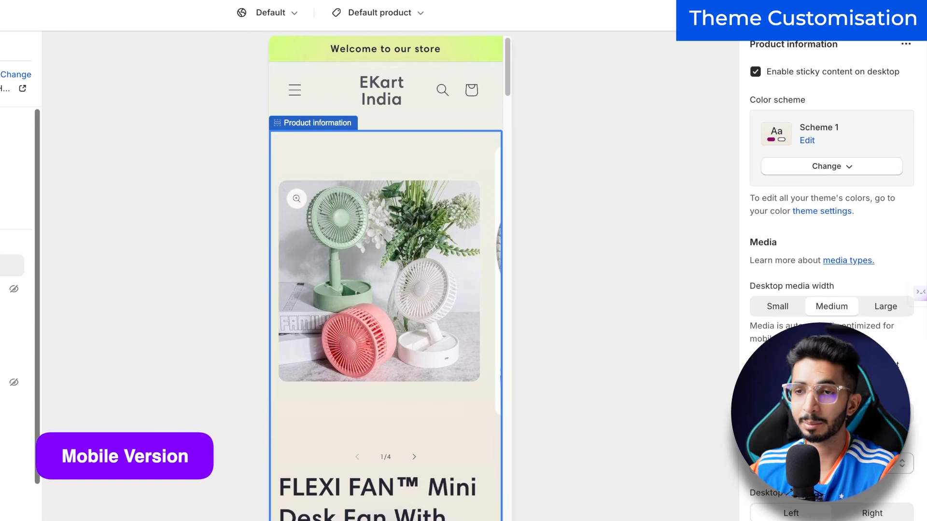
pyautogui.scroll(-6, 830, 241)
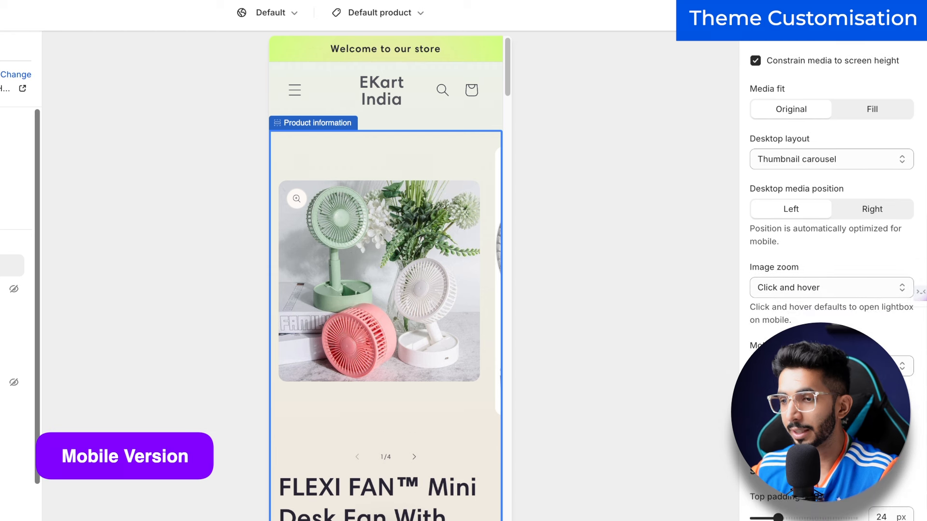
# Step: Set the Mobile media layout to show product images two per row
pyautogui.click(820, 352)
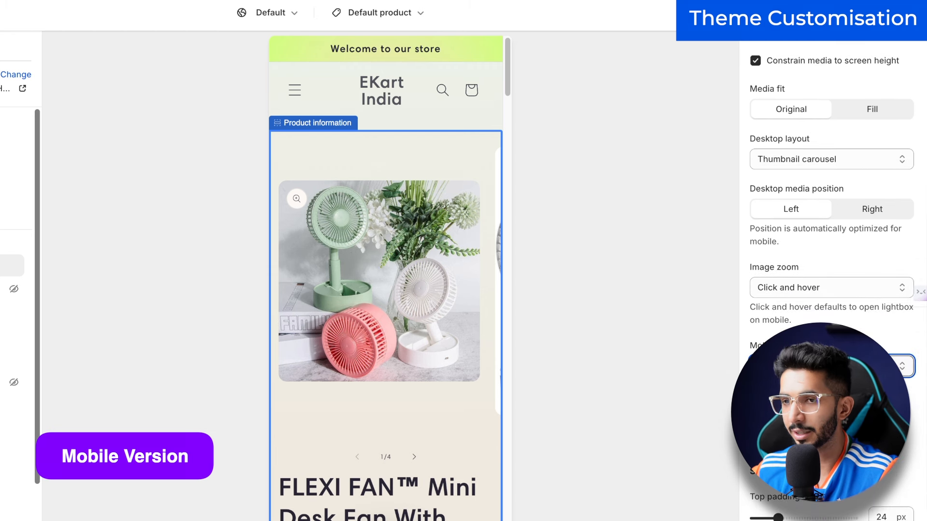
pyautogui.click(823, 366)
pyautogui.click(822, 352)
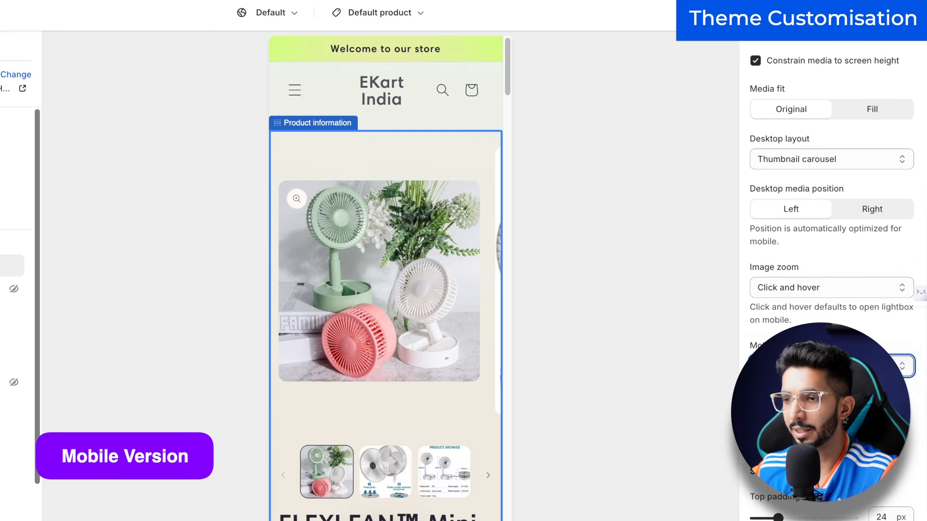
pyautogui.scroll(1, 823, 351)
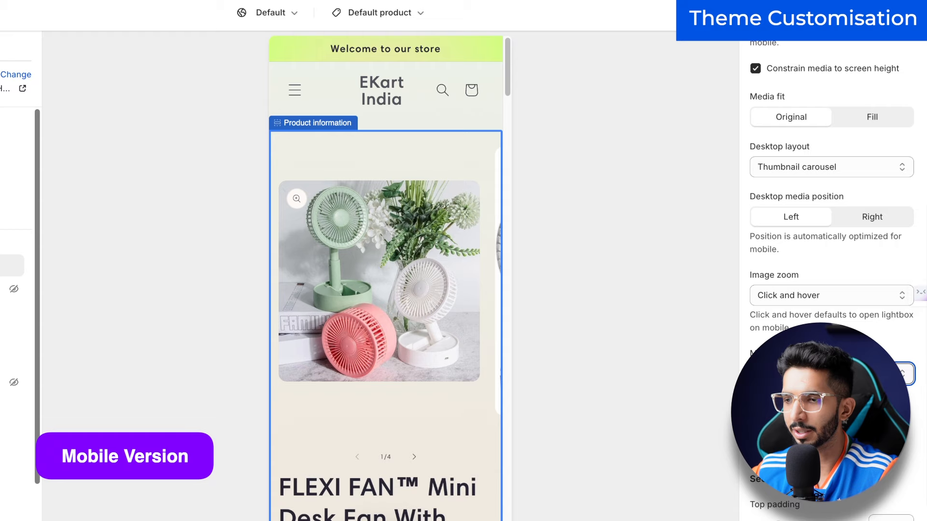
pyautogui.click(823, 373)
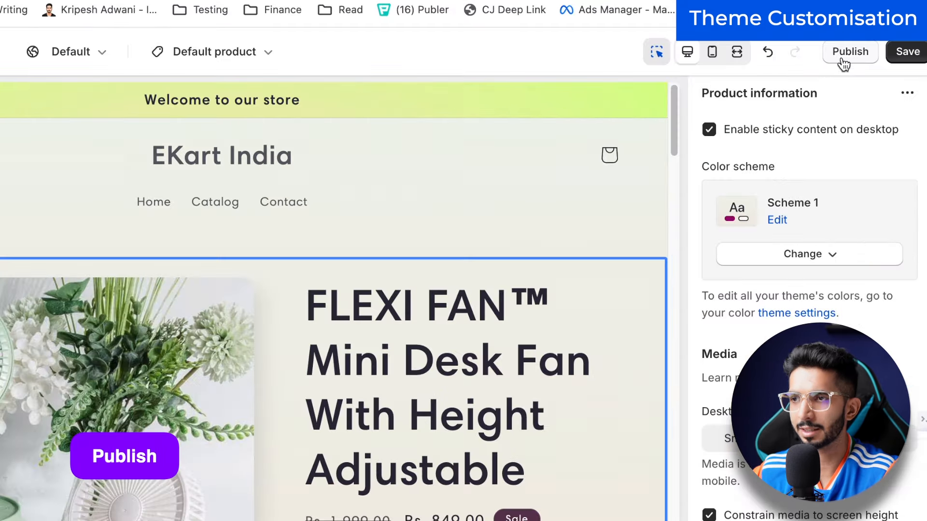
# Step: Save and publish the Sense theme, then preview the live online store
pyautogui.click(843, 60)
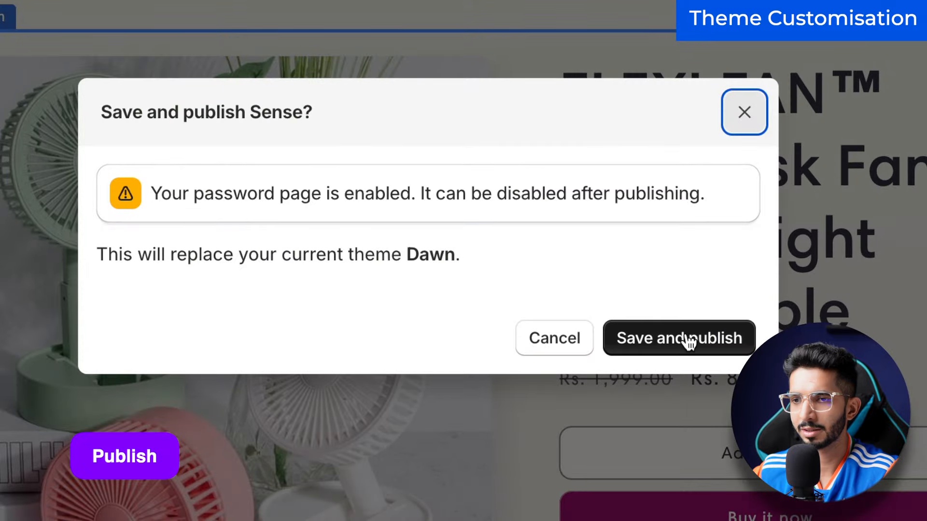
pyautogui.click(687, 339)
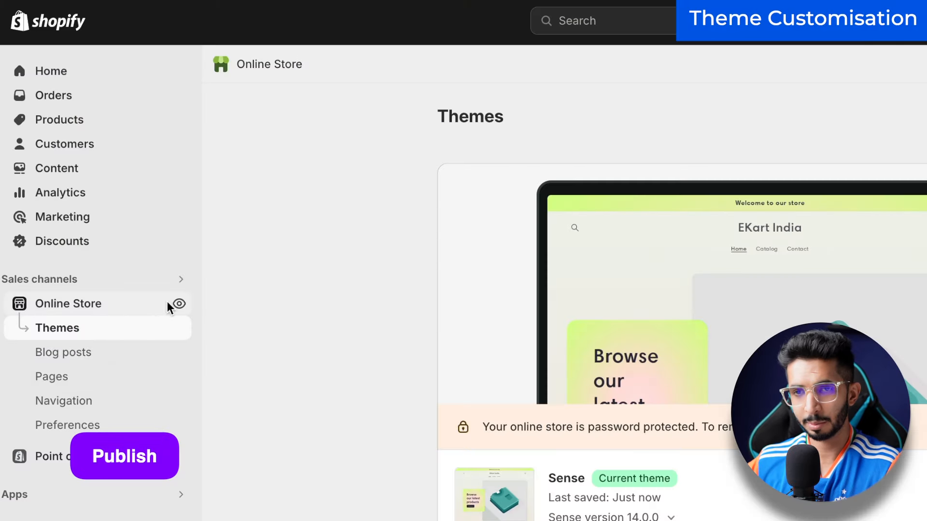
pyautogui.click(180, 304)
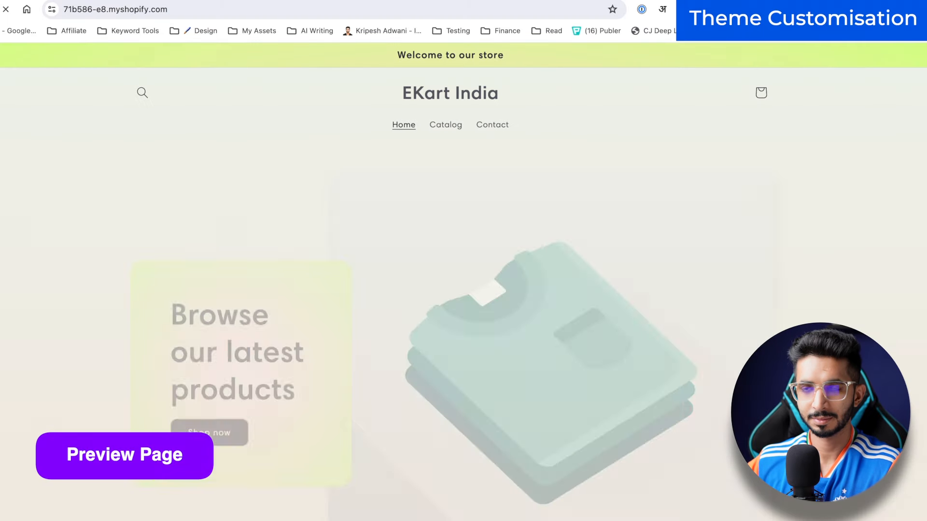
# Step: Open the storefront Catalog, open the FLEXI FAN product, and scroll through its description
pyautogui.scroll(-5, 118, 279)
pyautogui.scroll(5, 235, 170)
pyautogui.click(448, 124)
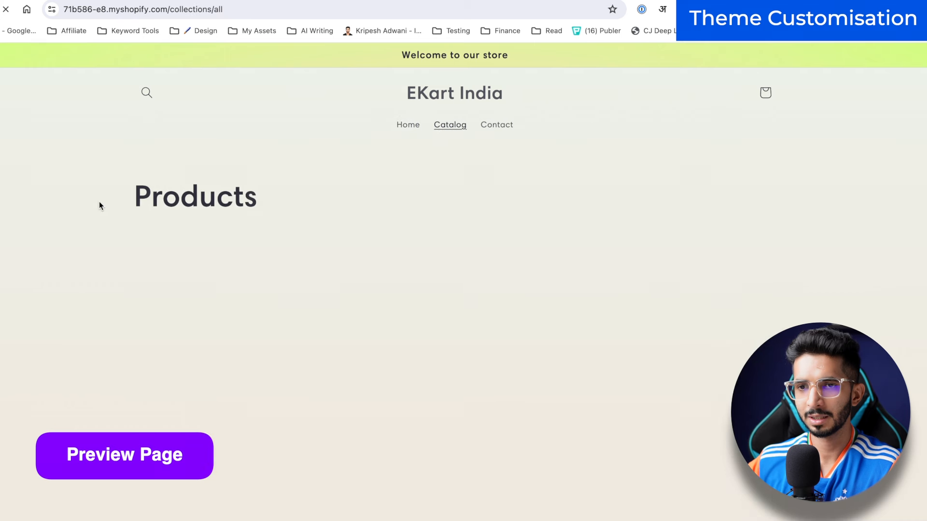
pyautogui.moveTo(147, 196); pyautogui.dragTo(265, 197)
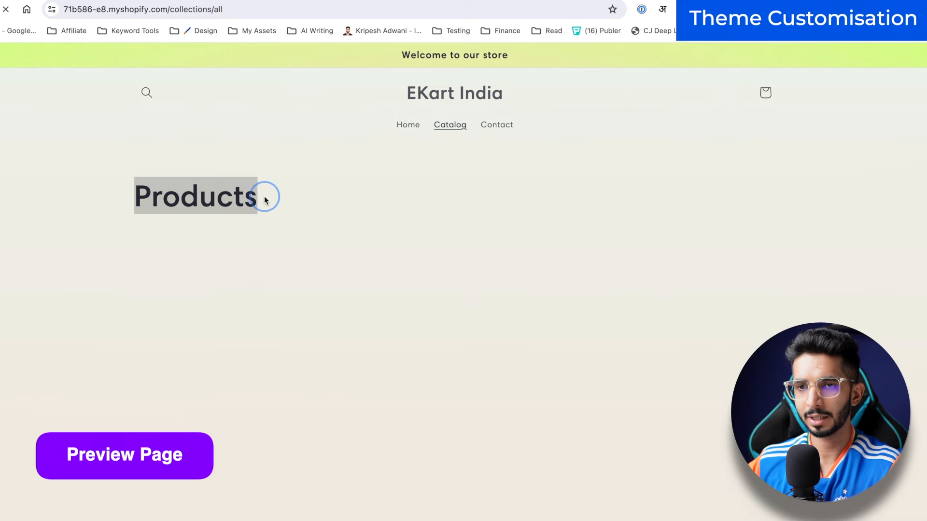
pyautogui.click(176, 246)
pyautogui.click(186, 356)
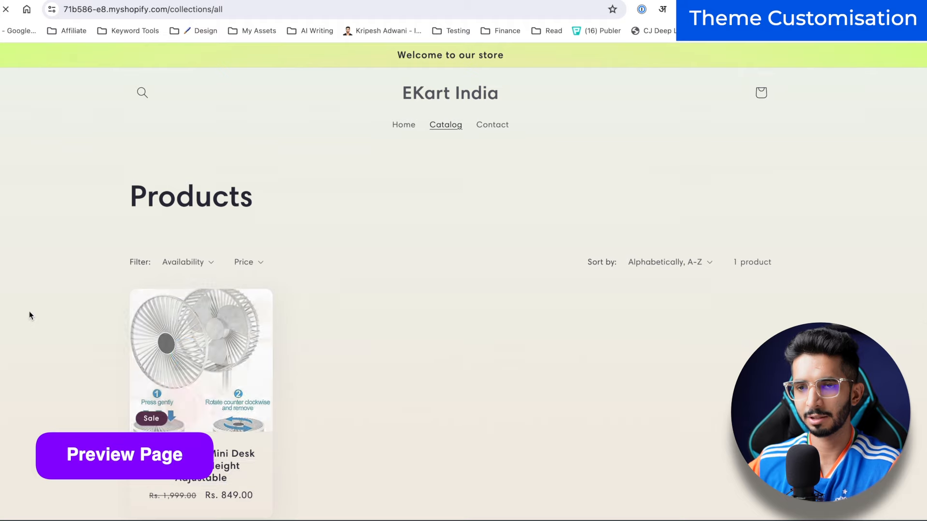
pyautogui.scroll(-15, 39, 231)
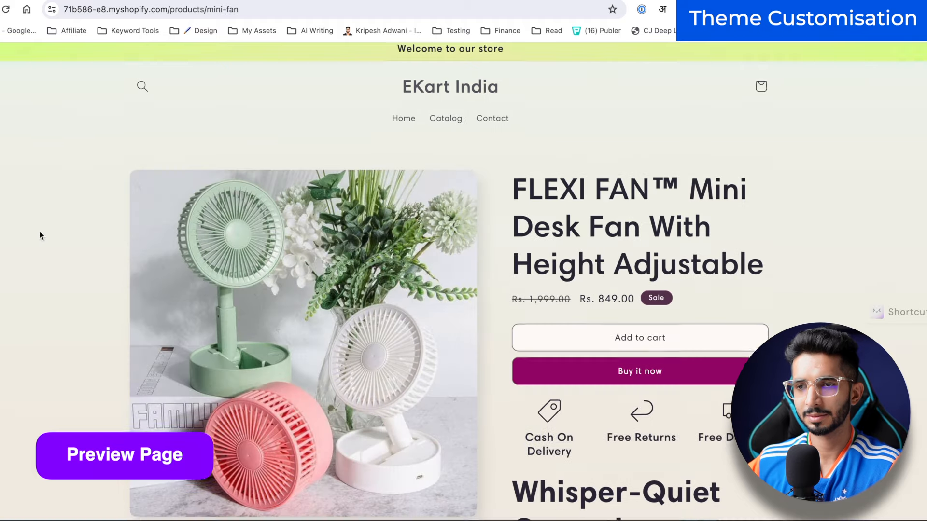
pyautogui.scroll(-8, 40, 231)
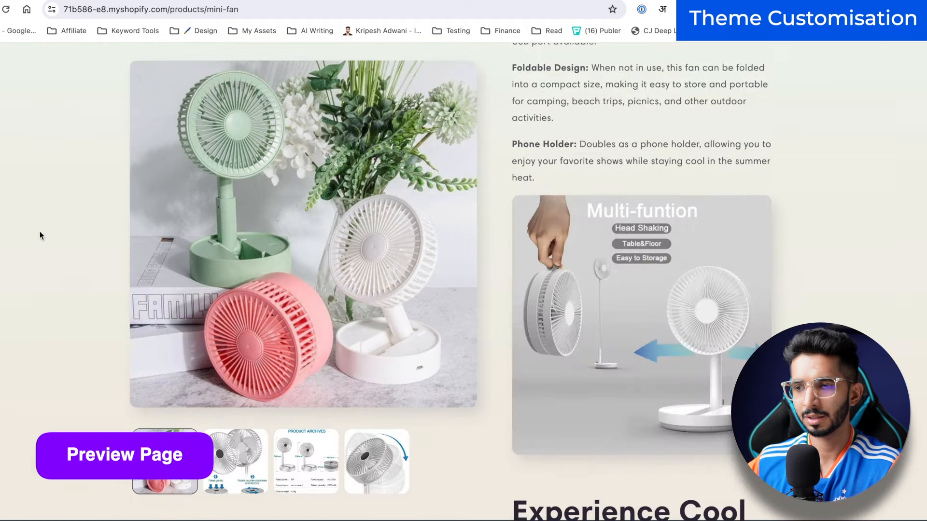
pyautogui.scroll(-2, 481, 372)
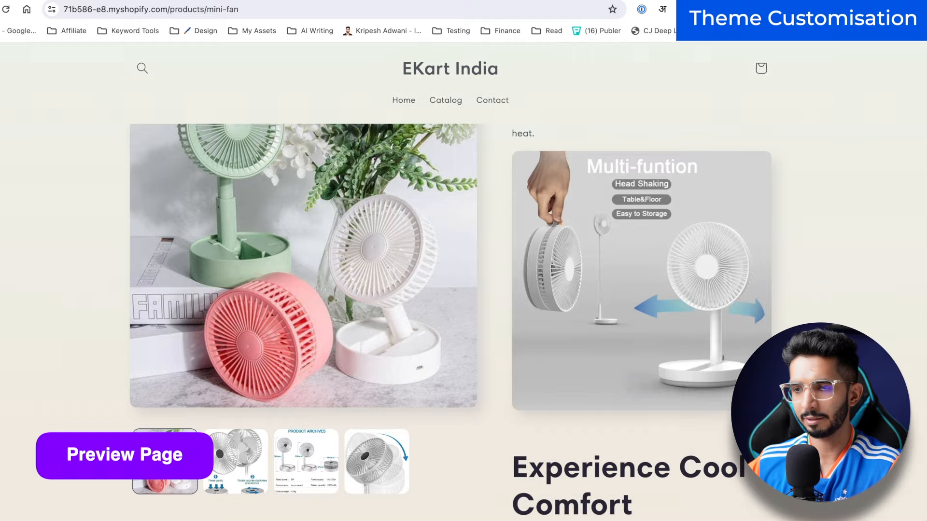
pyautogui.scroll(-8, 481, 372)
pyautogui.scroll(15, 481, 372)
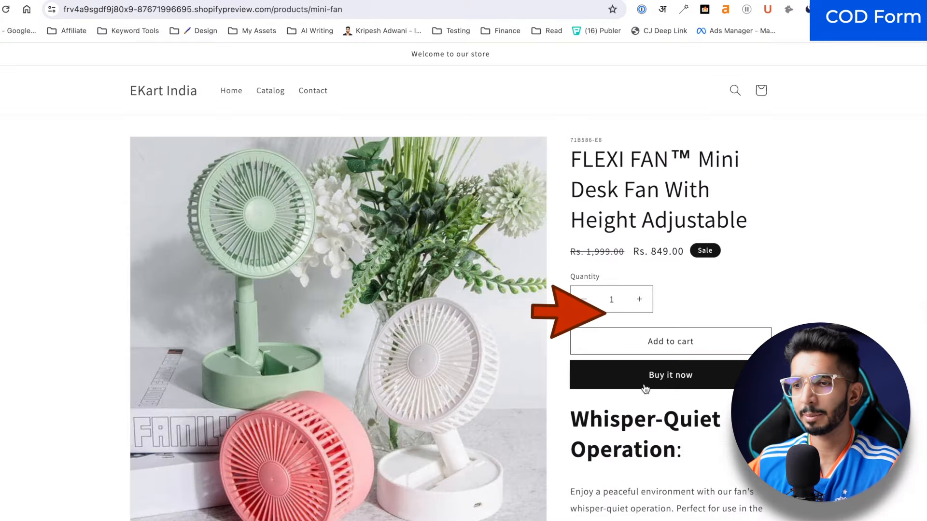
pyautogui.scroll(-1, 695, 341)
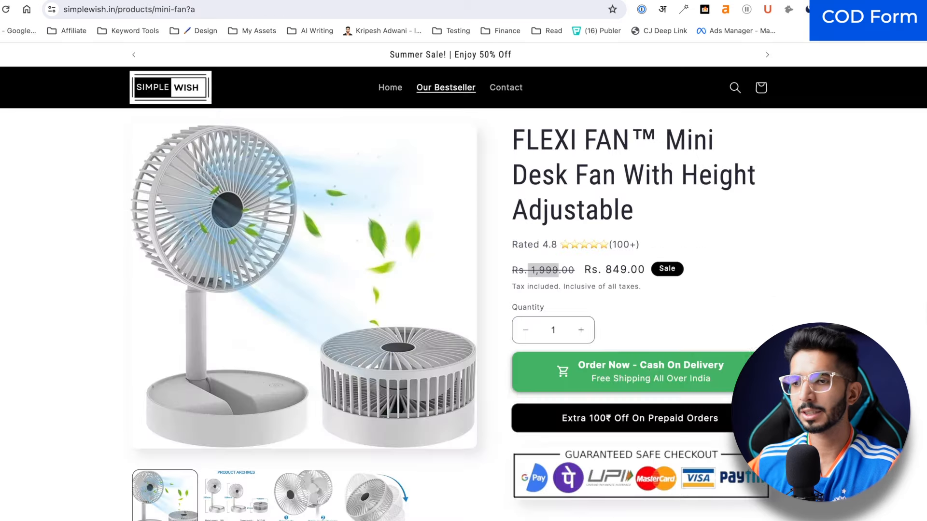
pyautogui.click(644, 386)
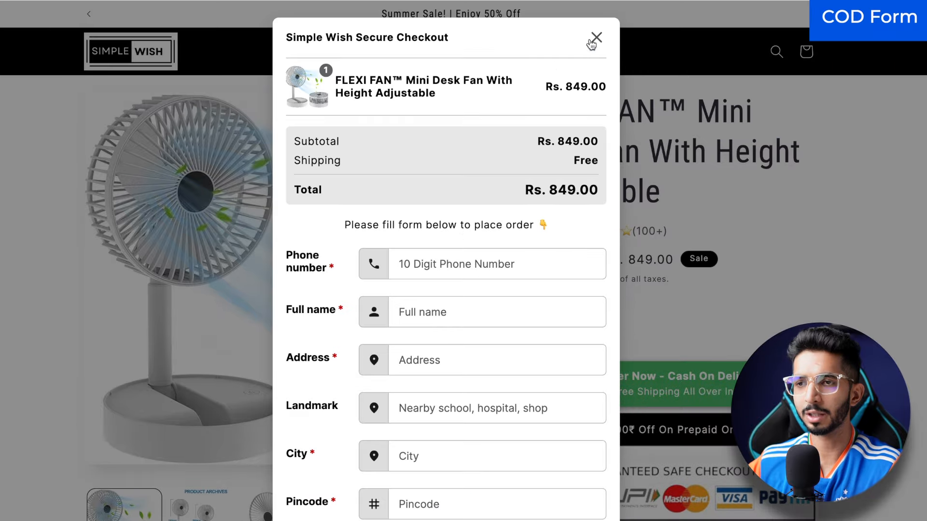
pyautogui.click(592, 40)
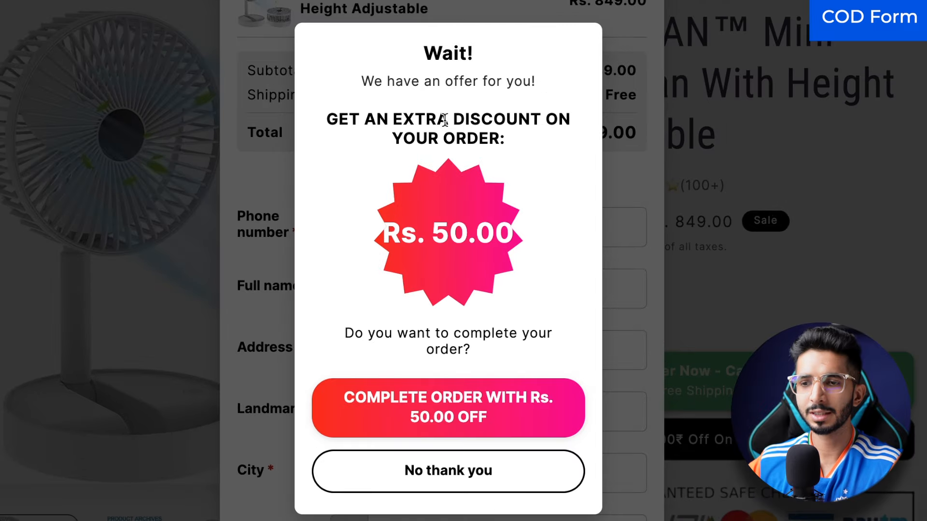
pyautogui.click(458, 487)
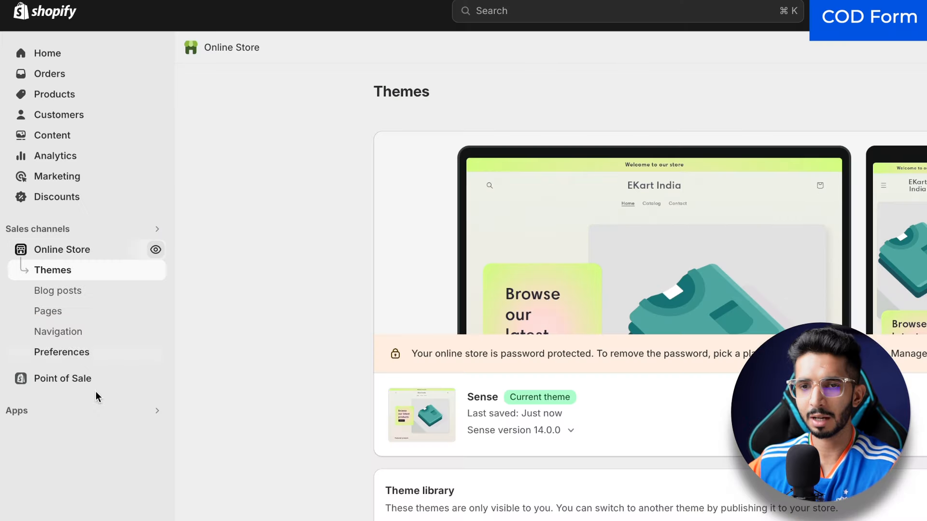
# Step: Search the App Store for 'releasit cod' and begin installing Releasit COD Form & Upsells
pyautogui.click(77, 408)
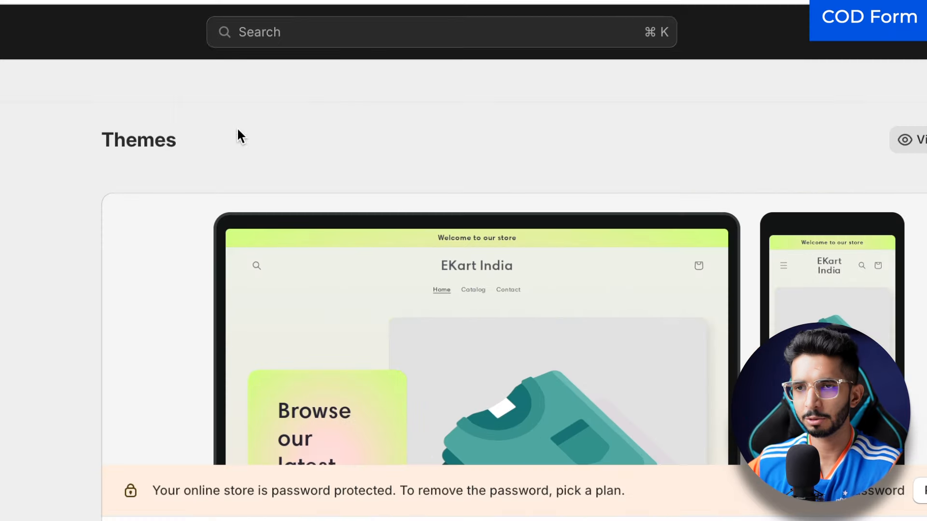
pyautogui.click(319, 32)
pyautogui.write('releasit cod')
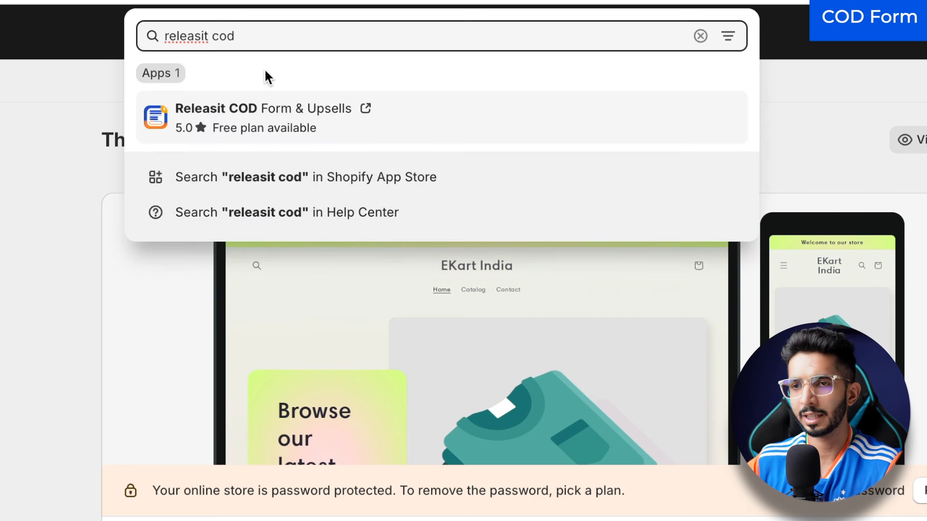
pyautogui.click(405, 178)
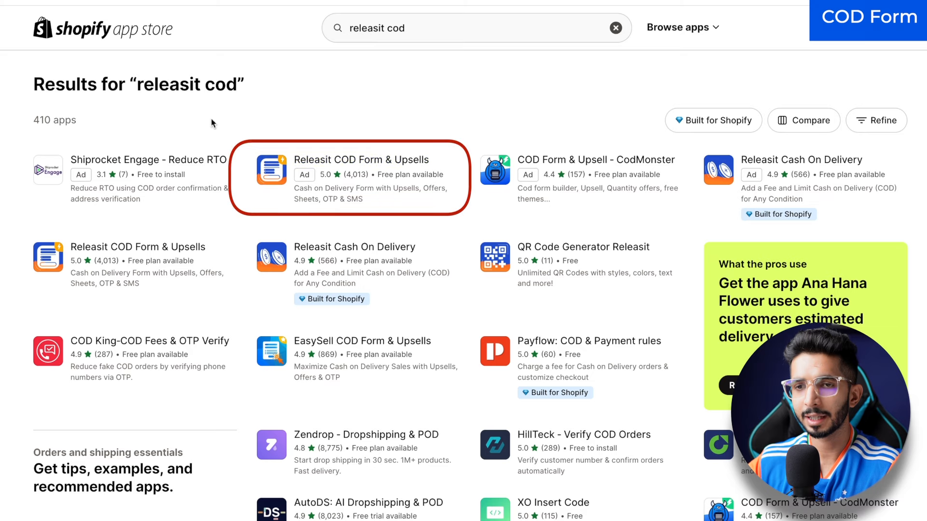
pyautogui.click(378, 166)
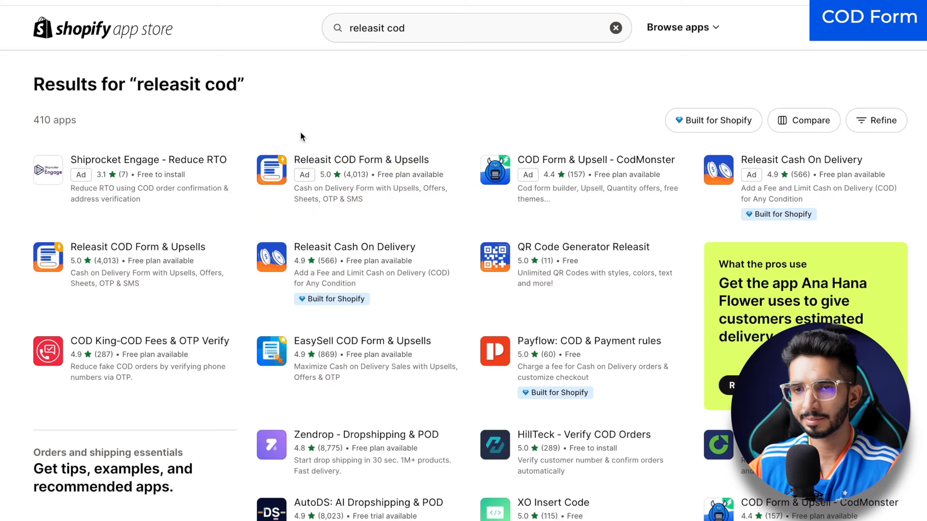
pyautogui.click(140, 360)
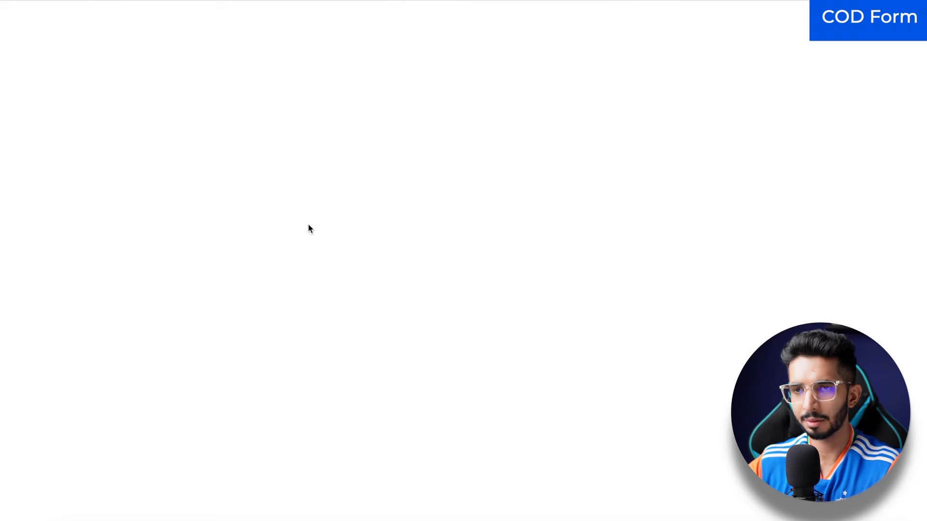
# Step: Approve the Releasit app install, then open the theme's app embeds from Online Store > Themes
pyautogui.click(673, 412)
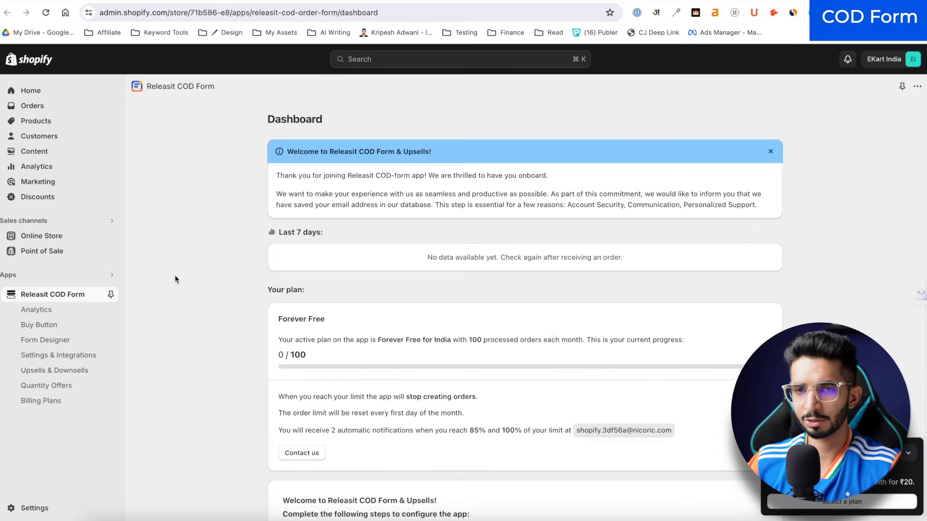
pyautogui.scroll(-1, 269, 187)
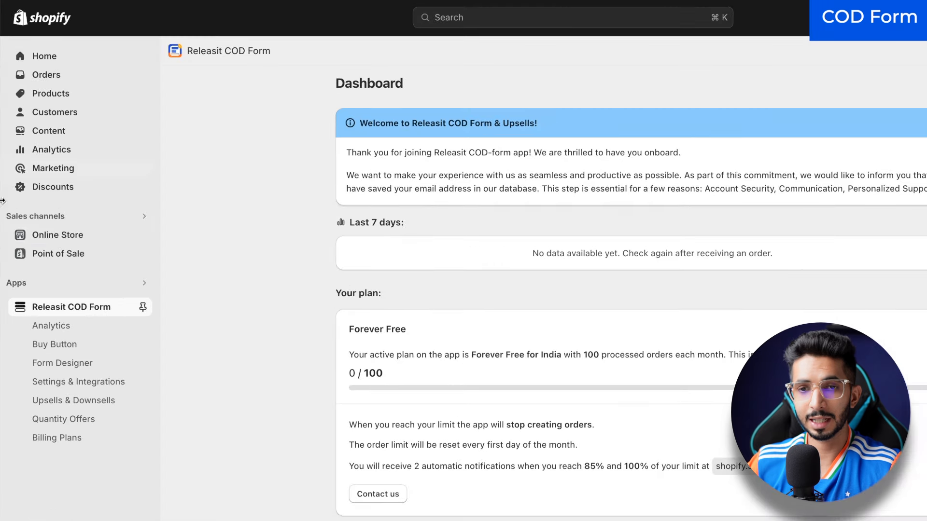
pyautogui.click(45, 238)
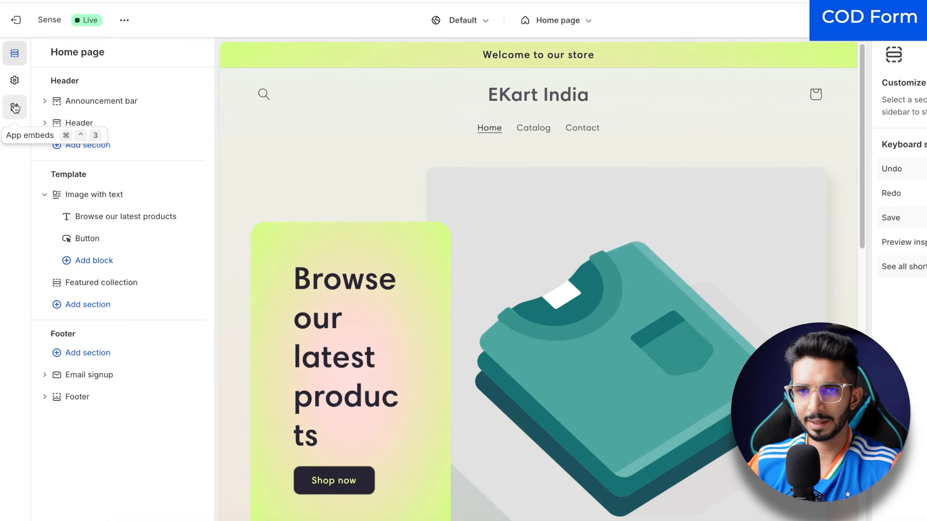
pyautogui.click(15, 107)
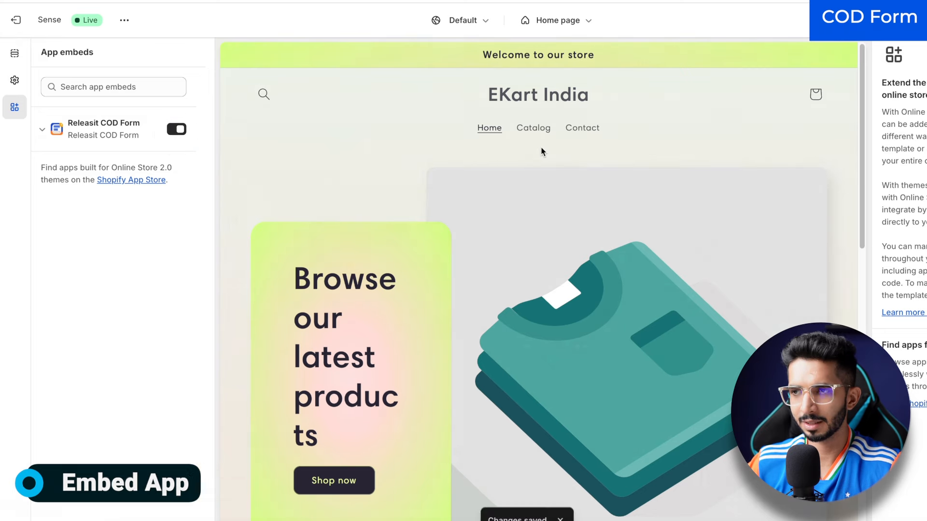
pyautogui.scroll(-10, 324, 85)
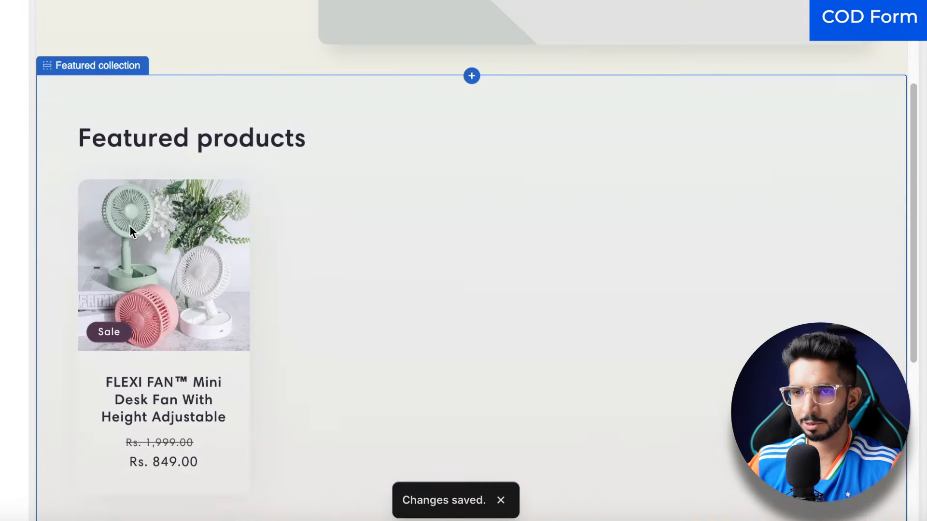
pyautogui.scroll(-2, 145, 338)
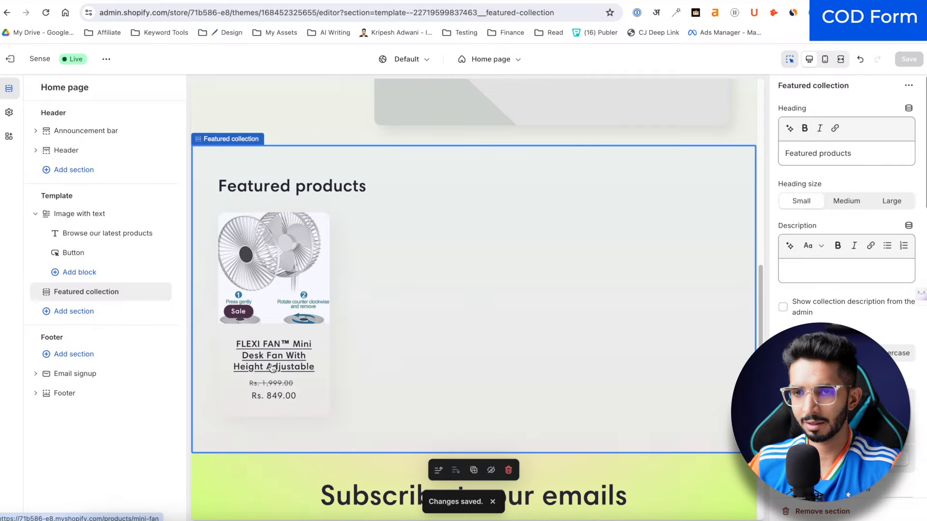
# Step: Test the Order Now - Cash on Delivery form on the fan product page in the theme editor
pyautogui.click(153, 376)
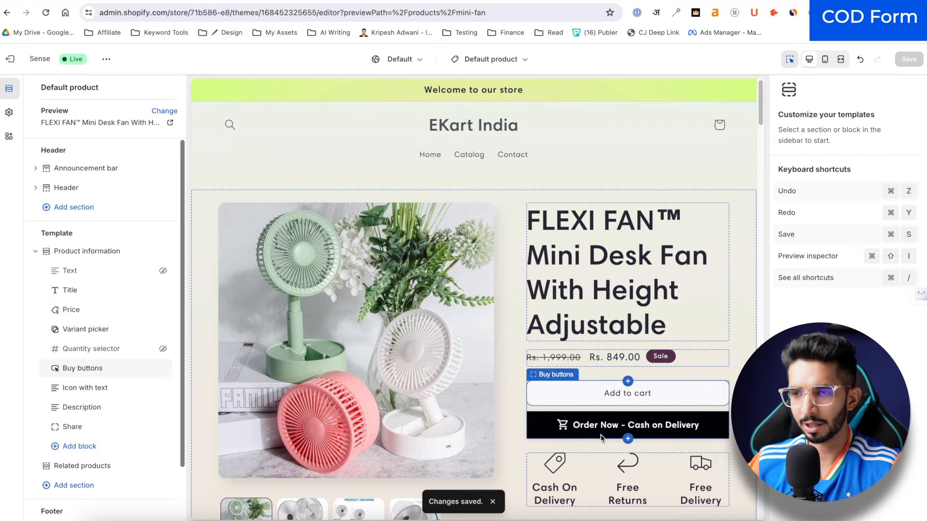
pyautogui.click(600, 431)
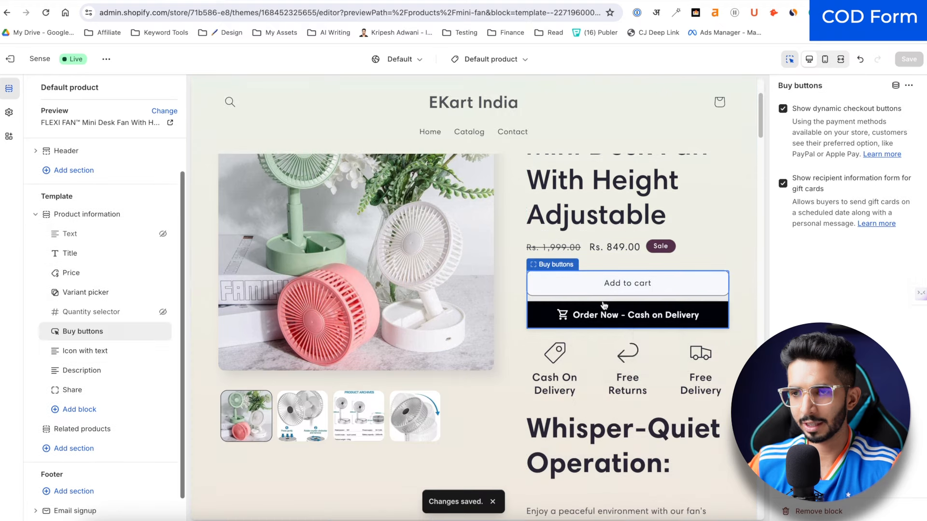
pyautogui.click(604, 302)
pyautogui.scroll(-3, 463, 241)
pyautogui.scroll(5, 488, 275)
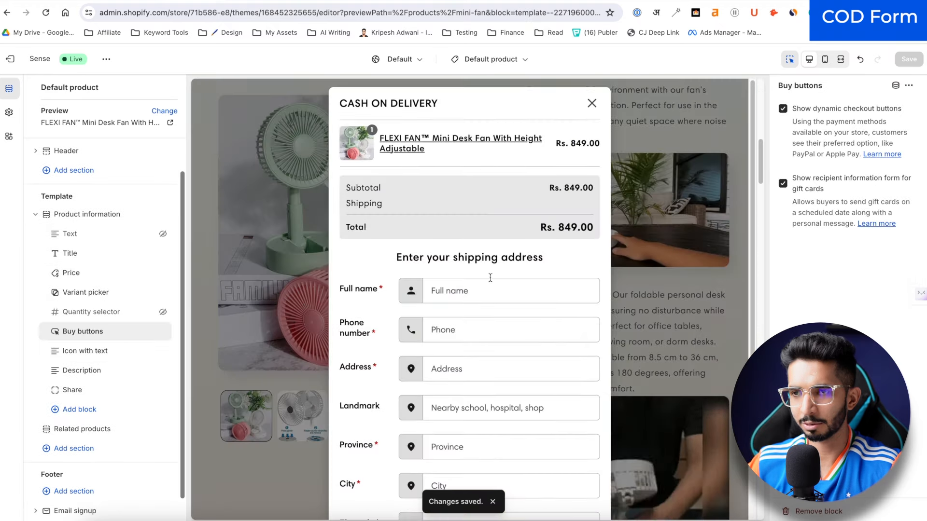
pyautogui.click(594, 104)
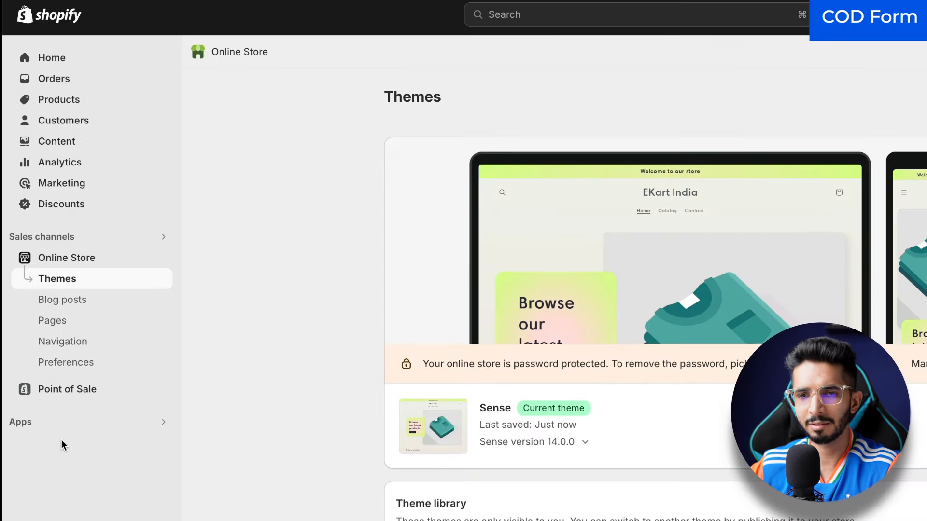
# Step: Set Button animation to Shaker in the Releasit COD Form app's Buy Button settings
pyautogui.click(68, 429)
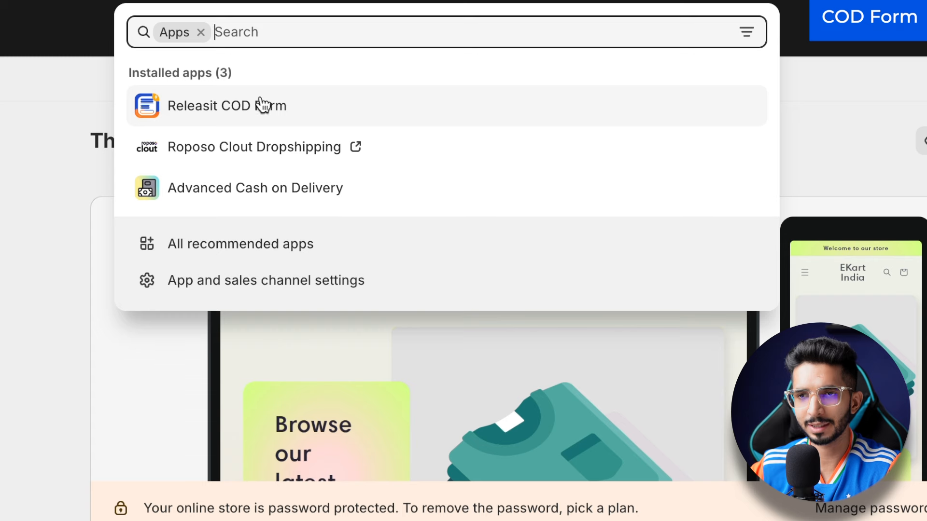
pyautogui.click(245, 115)
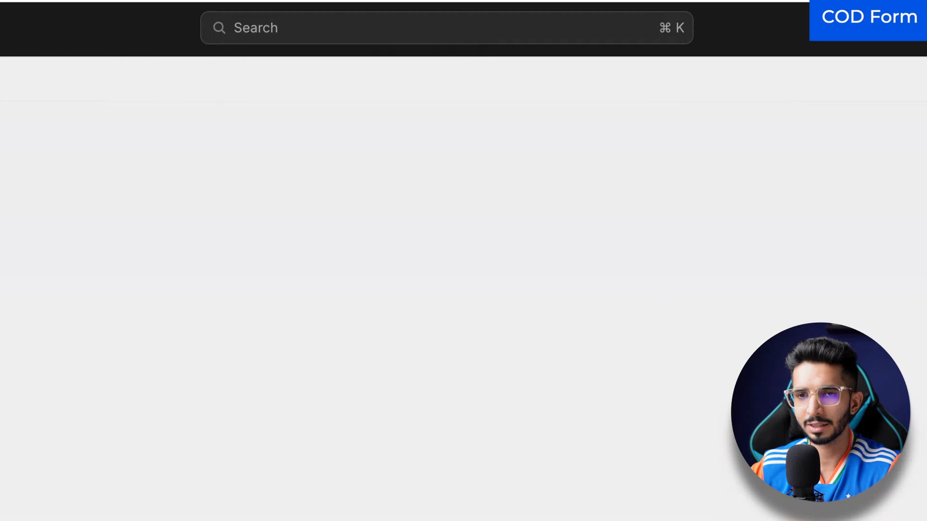
pyautogui.click(143, 306)
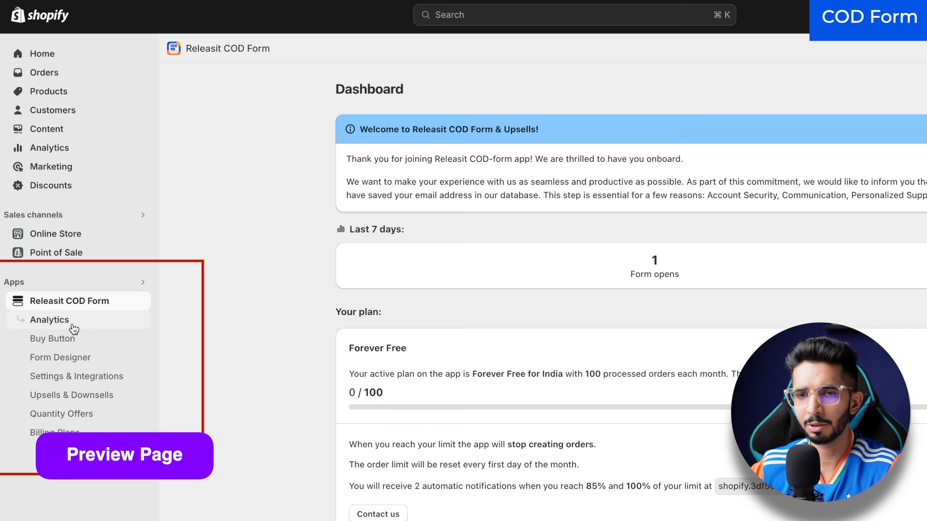
pyautogui.click(72, 341)
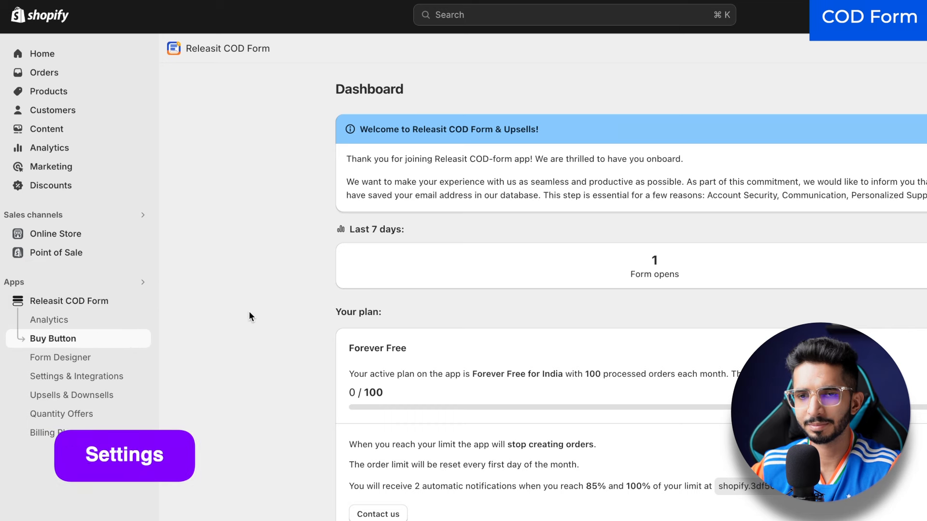
pyautogui.click(238, 322)
pyautogui.click(178, 343)
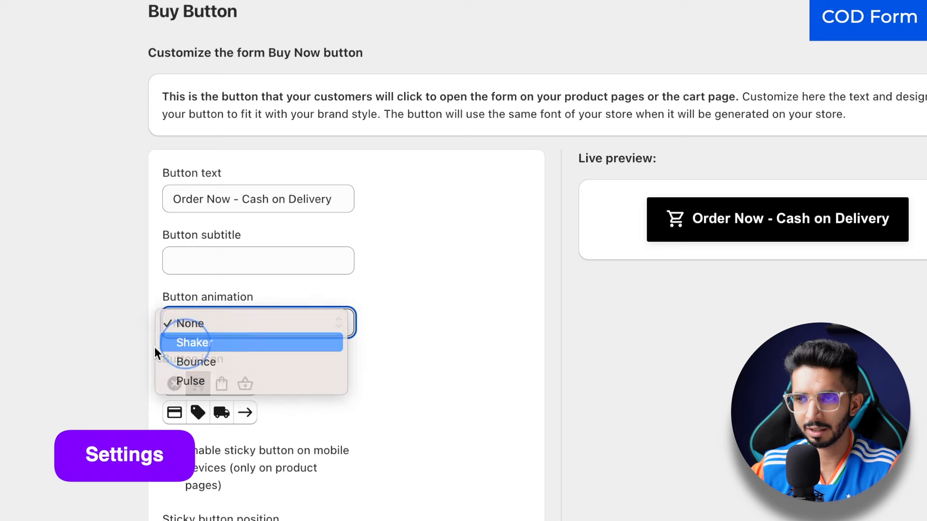
pyautogui.scroll(-2, 114, 352)
pyautogui.scroll(-15, 112, 349)
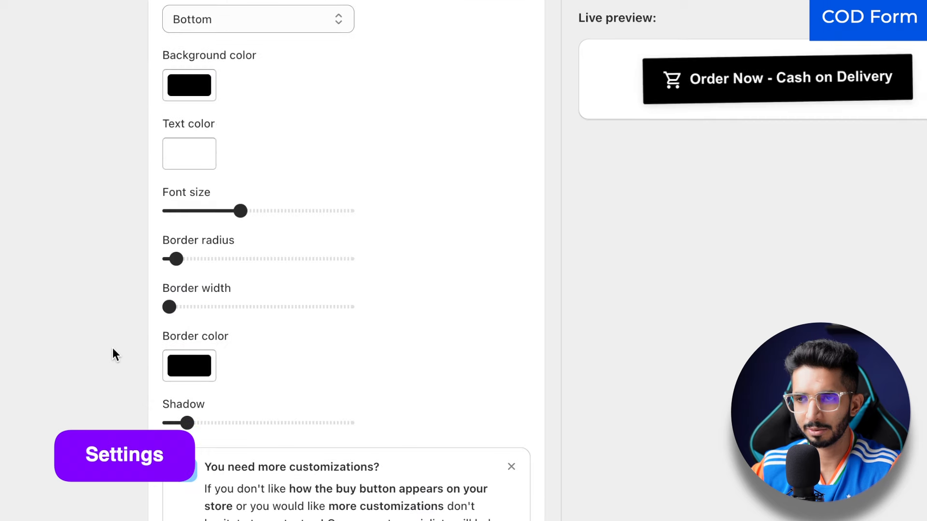
pyautogui.scroll(15, 112, 348)
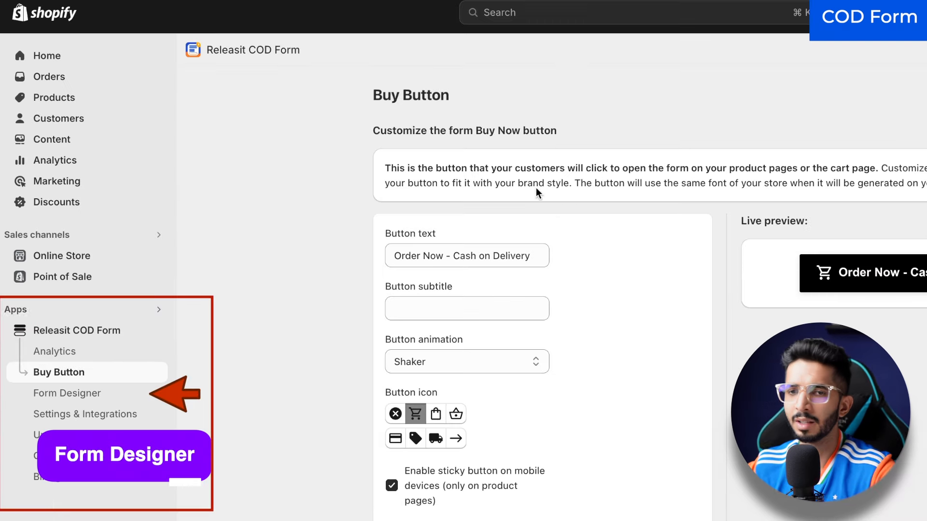
# Step: In the COD form designer, hide the Landmark field
pyautogui.click(48, 393)
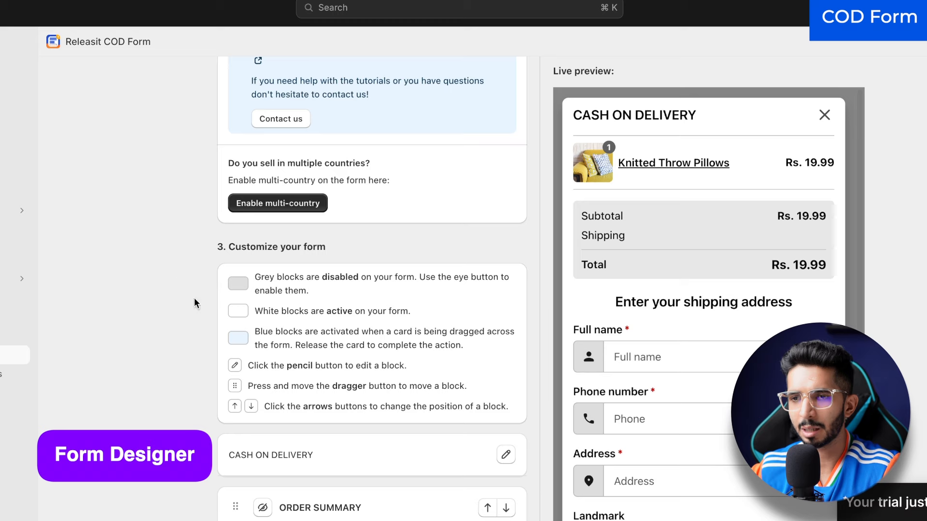
pyautogui.scroll(-6, 194, 297)
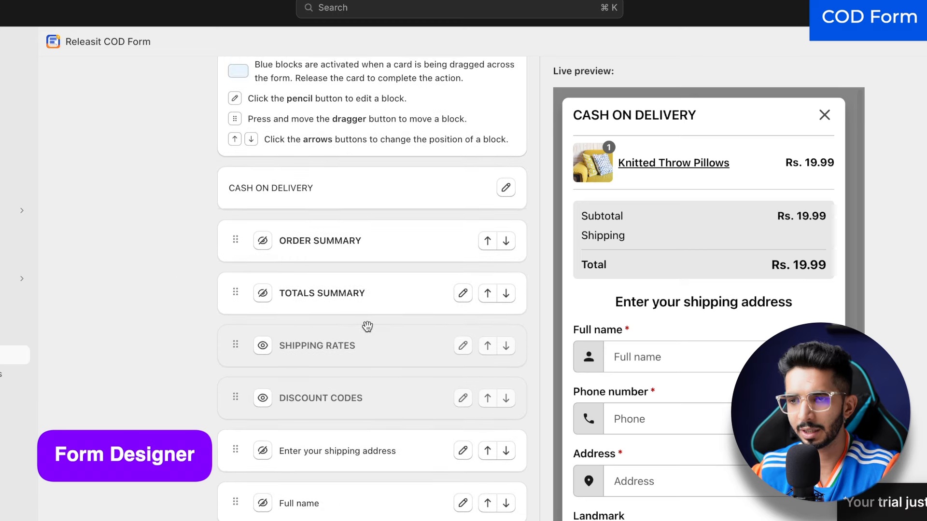
pyautogui.scroll(-7, 367, 325)
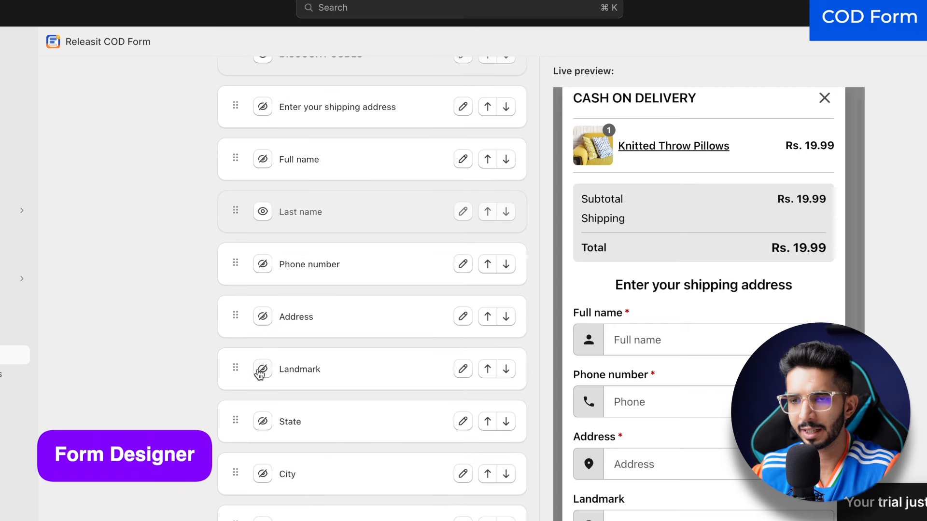
pyautogui.click(259, 371)
# Step: Move the Pincode field above the State field
pyautogui.scroll(-2, 346, 436)
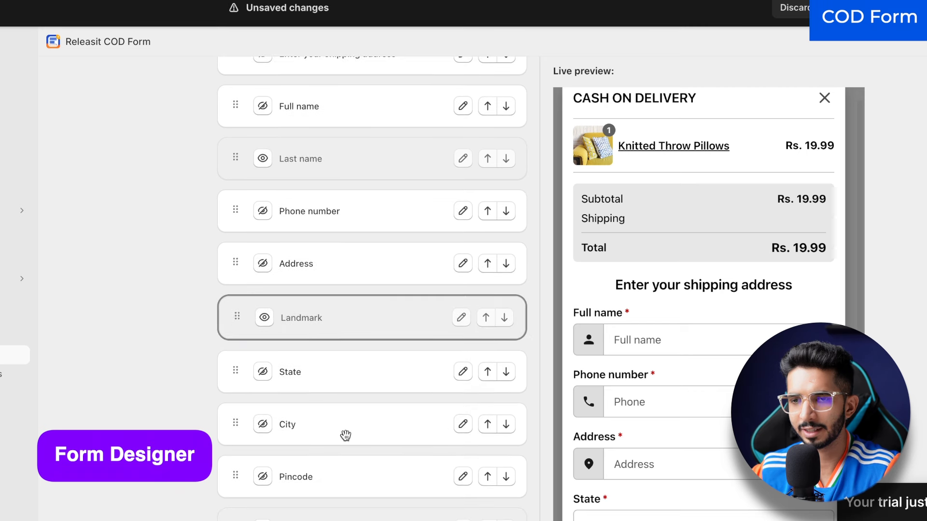
pyautogui.scroll(-4, 679, 455)
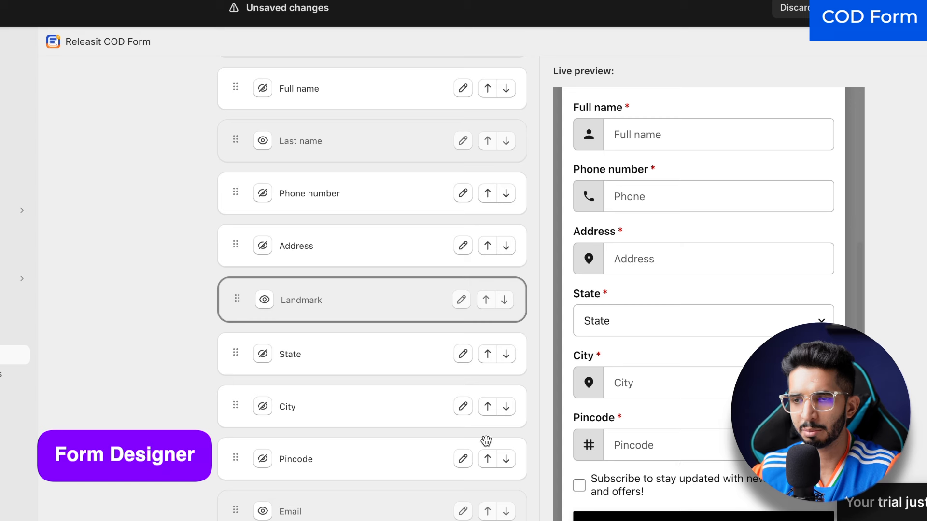
pyautogui.scroll(-1, 338, 424)
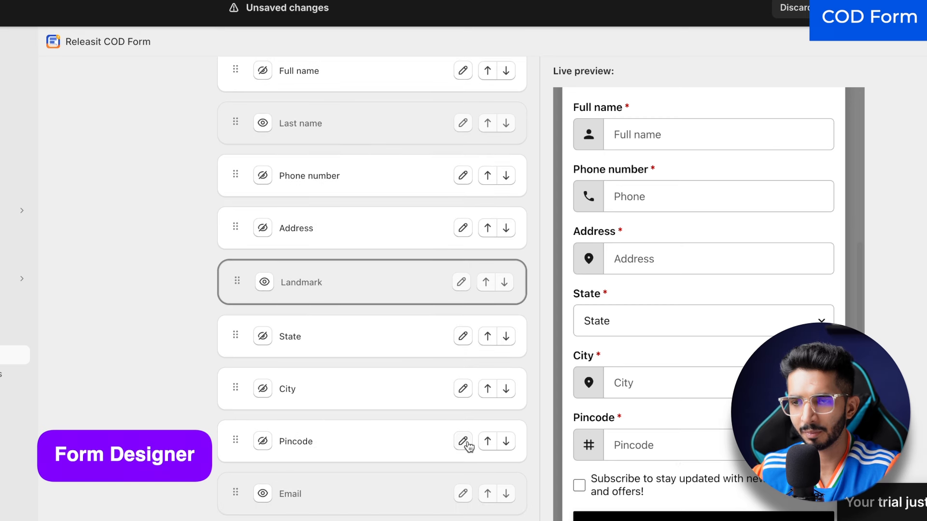
pyautogui.moveTo(232, 449); pyautogui.dragTo(232, 336)
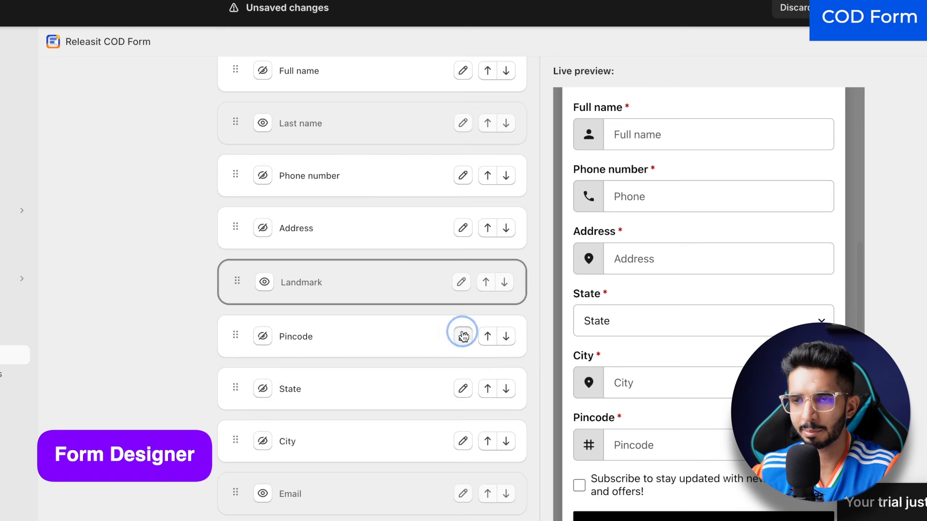
pyautogui.click(464, 337)
pyautogui.scroll(-4, 384, 383)
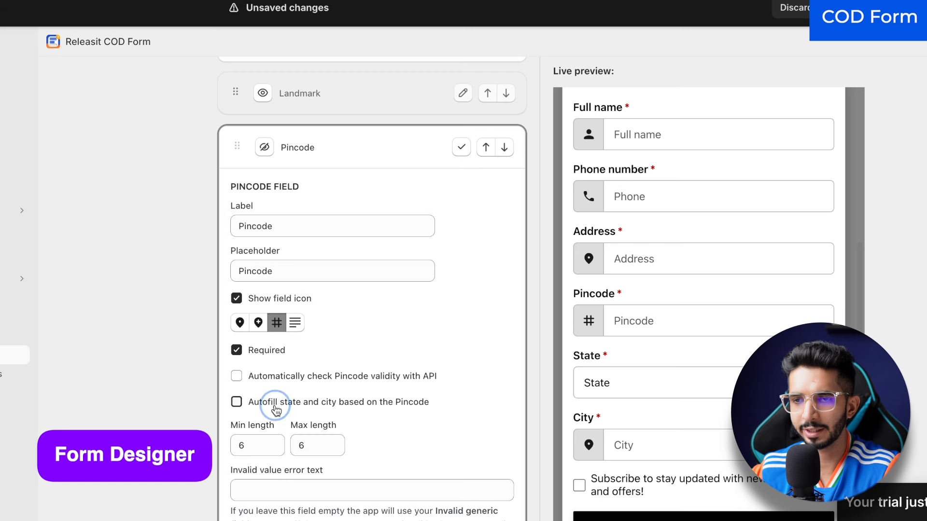
pyautogui.scroll(1, 441, 273)
pyautogui.click(461, 182)
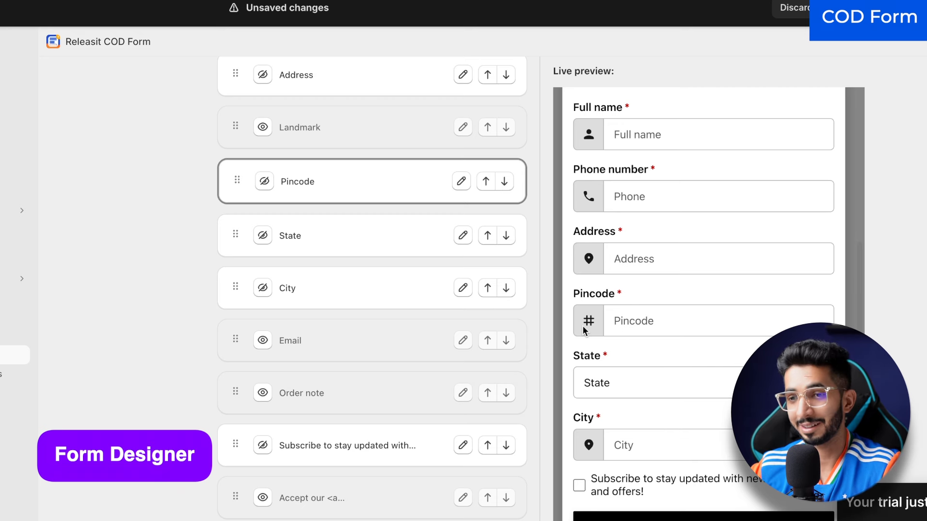
# Step: Enable the full screen form on mobile devices
pyautogui.scroll(-7, 291, 386)
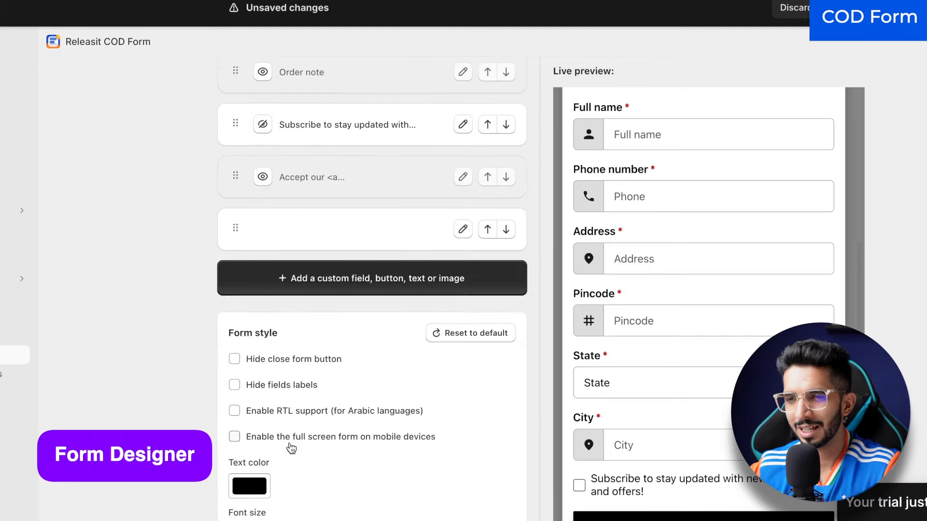
pyautogui.scroll(-1, 183, 298)
pyautogui.click(306, 358)
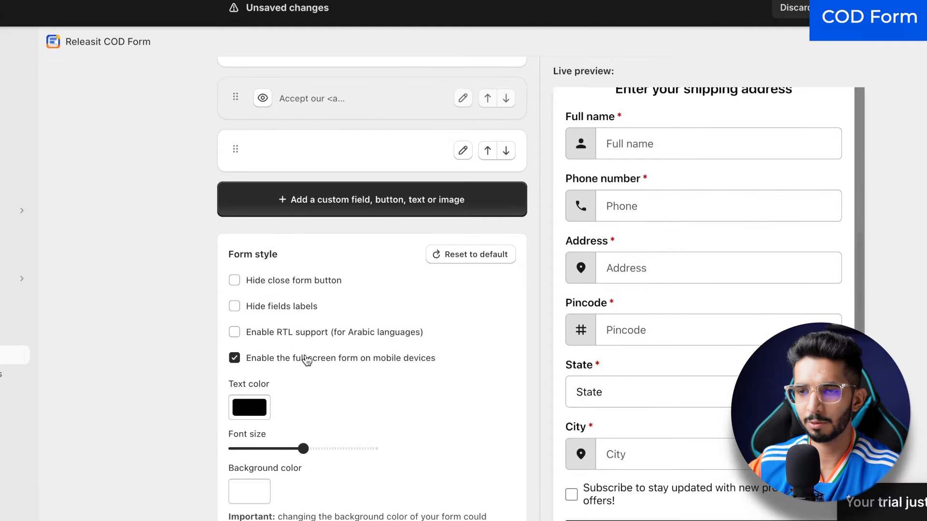
pyautogui.scroll(-6, 666, 352)
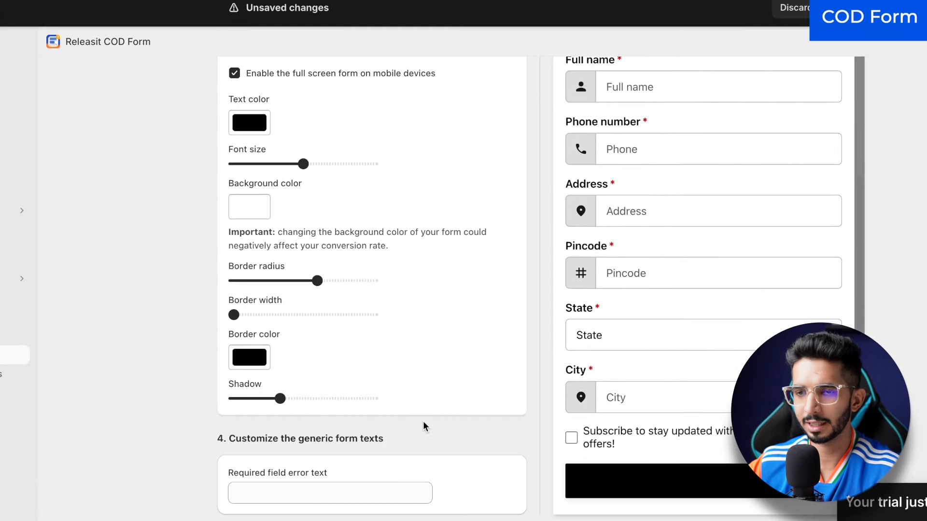
pyautogui.scroll(7, 423, 421)
pyautogui.scroll(10, 427, 414)
pyautogui.scroll(3, 690, 400)
pyautogui.scroll(-2, 690, 400)
pyautogui.scroll(-2, 690, 399)
pyautogui.scroll(-5, 454, 388)
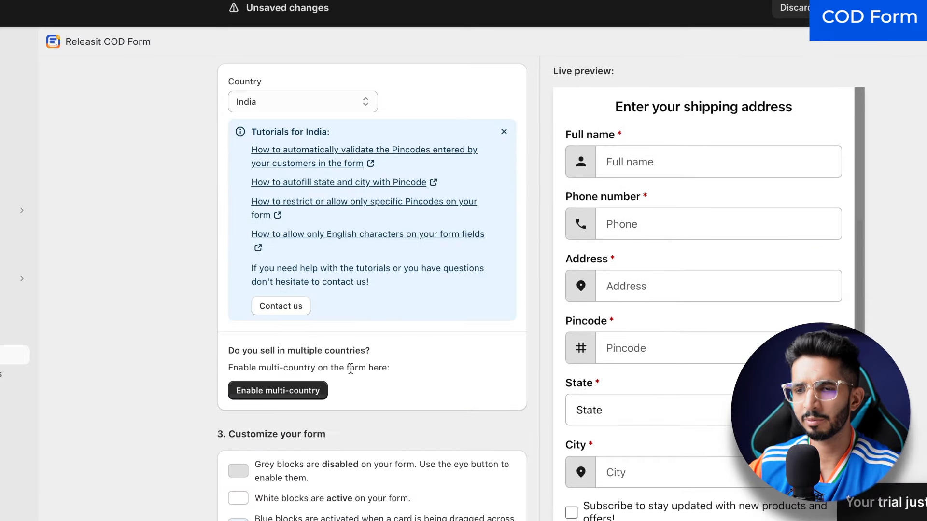
pyautogui.scroll(-5, 350, 367)
pyautogui.scroll(4, 668, 410)
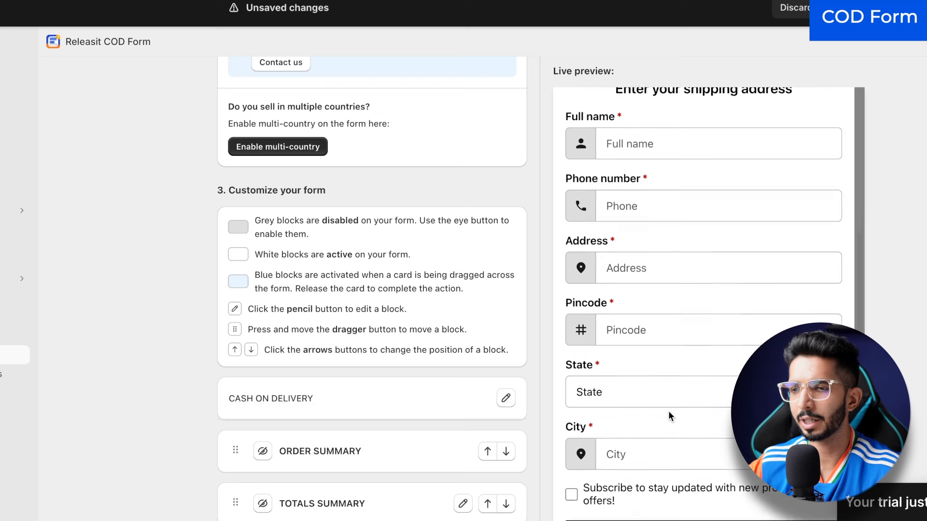
pyautogui.scroll(-4, 668, 410)
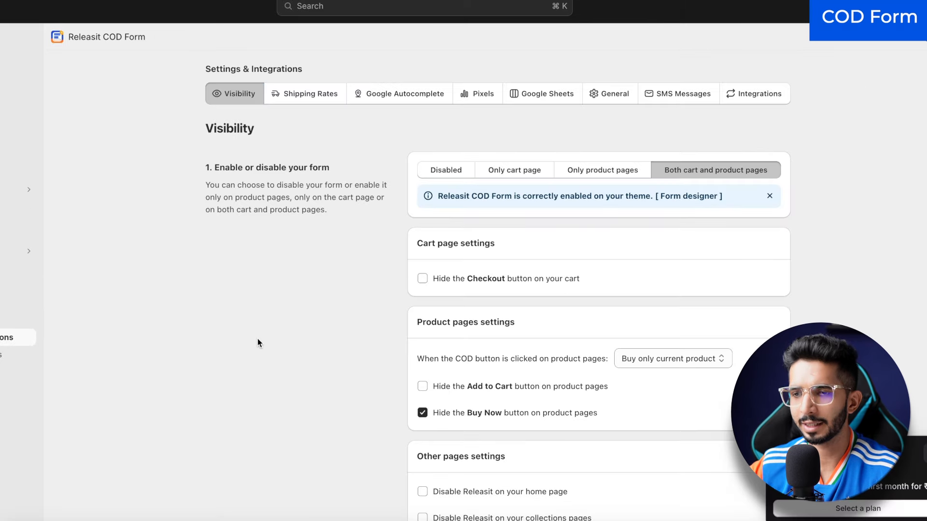
# Step: Turn on 'Hide the Add to Cart button on product pages' in Visibility and save
pyautogui.scroll(-1, 259, 343)
pyautogui.click(422, 371)
pyautogui.scroll(1, 349, 321)
pyautogui.click(773, 6)
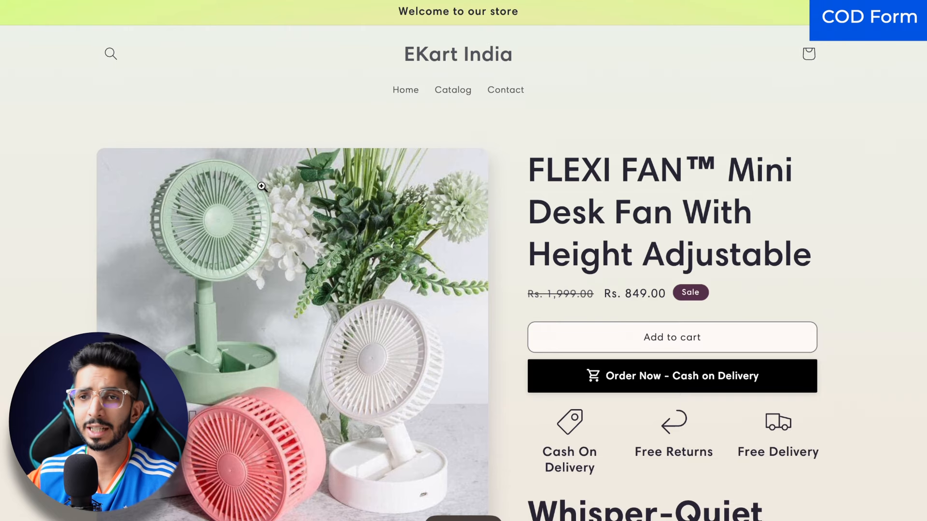
# Step: Reload the FLEXI FAN product page to confirm only Order Now – Cash on Delivery remains
pyautogui.press('super+r')
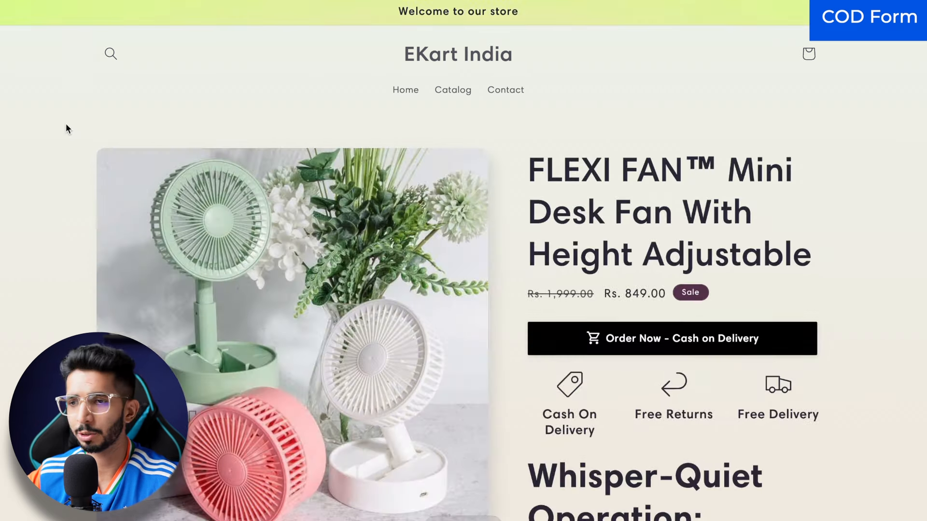
pyautogui.moveTo(529, 172); pyautogui.dragTo(711, 255)
pyautogui.click(710, 255)
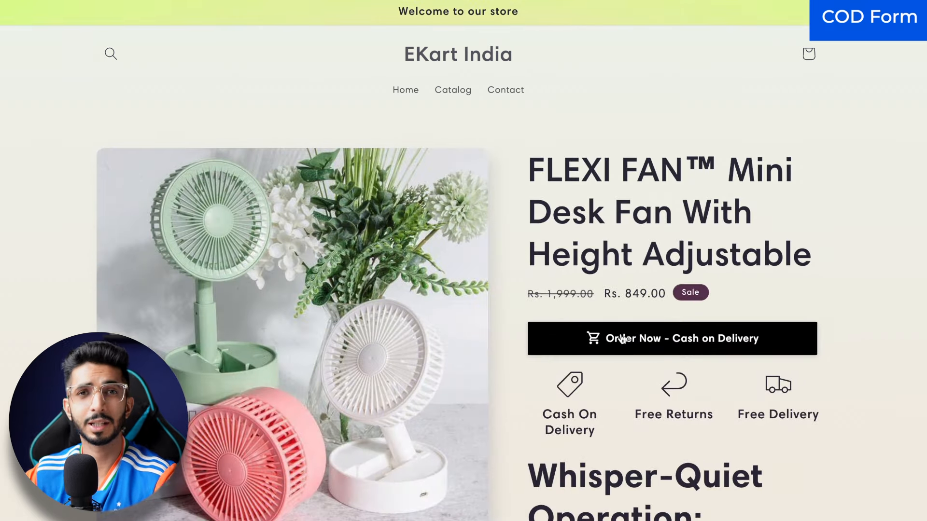
pyautogui.scroll(-1, 564, 172)
pyautogui.scroll(1, 565, 172)
pyautogui.click(756, 266)
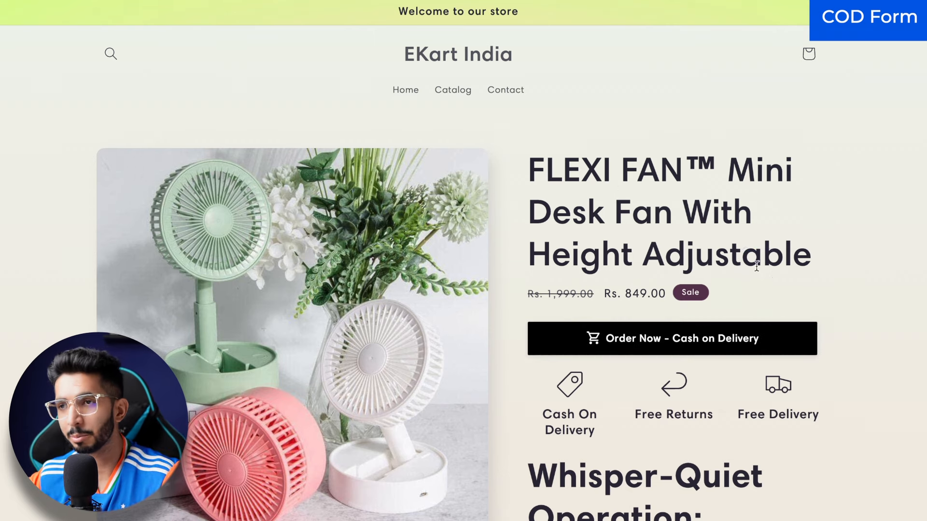
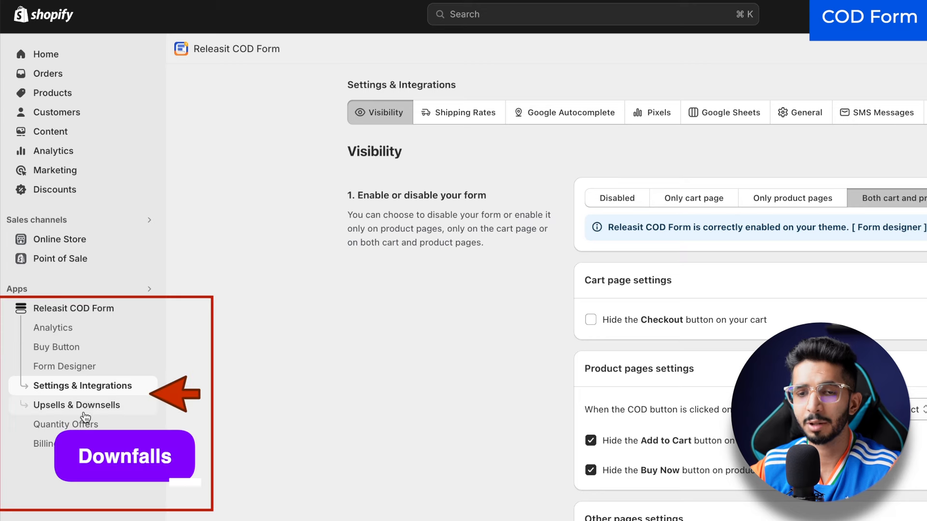
# Step: Start a new downsell from the Upsells & Downsells downsell configuration
pyautogui.click(83, 401)
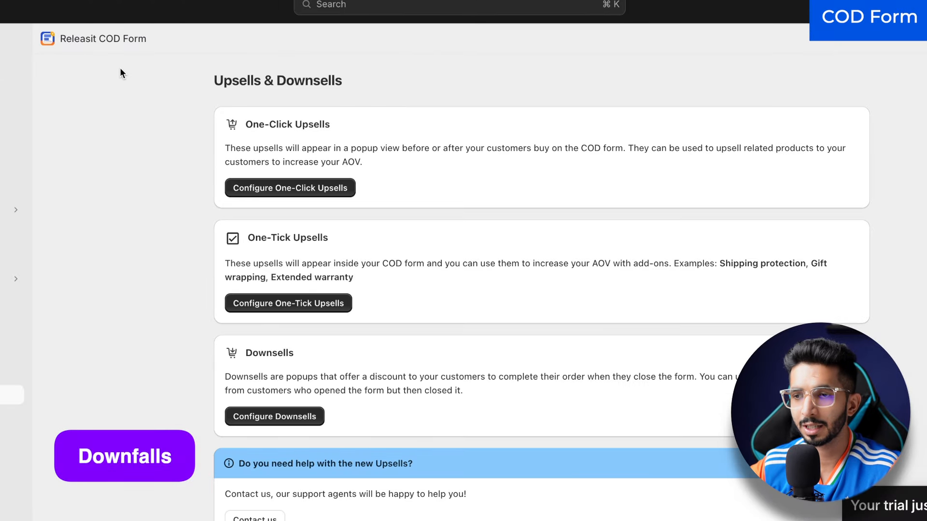
pyautogui.scroll(-1, 294, 448)
pyautogui.click(283, 410)
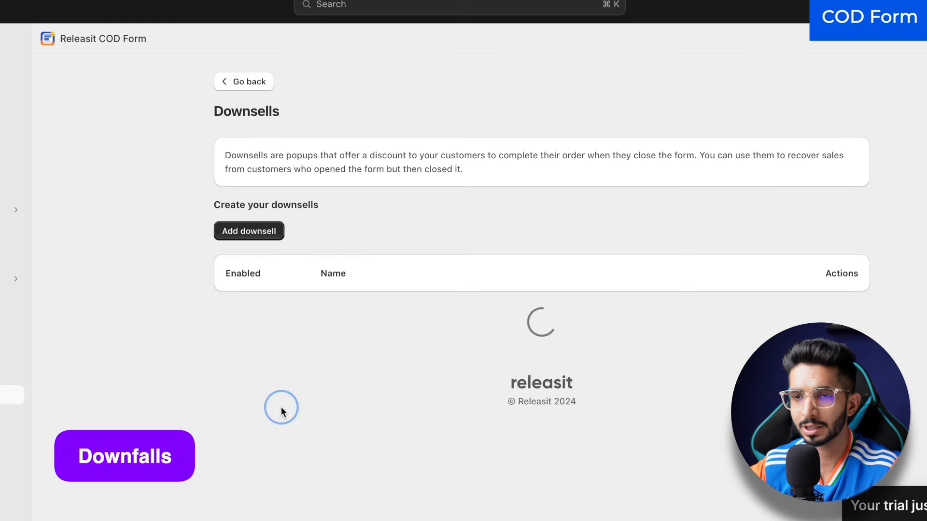
pyautogui.click(233, 230)
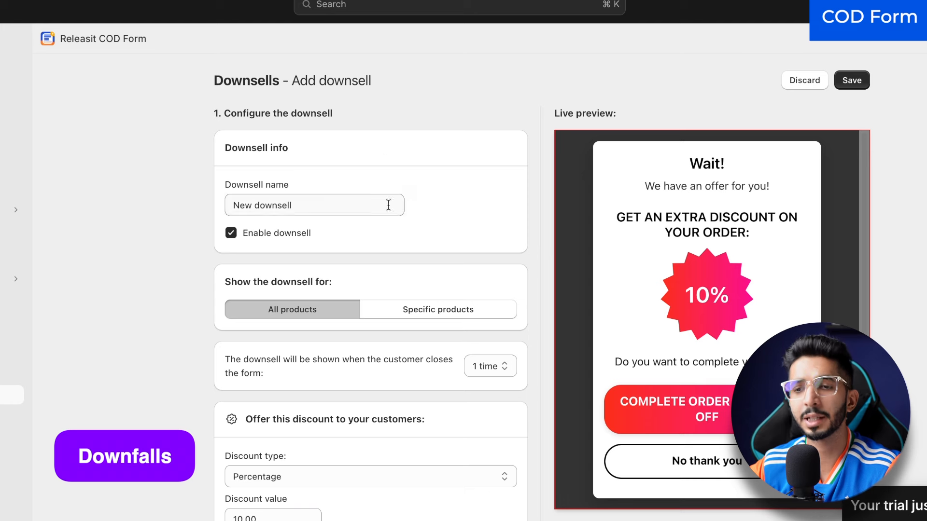
# Step: Set the downsell discount type to Fixed value with a value of 50 (Rs. 50.00)
pyautogui.scroll(-5, 489, 233)
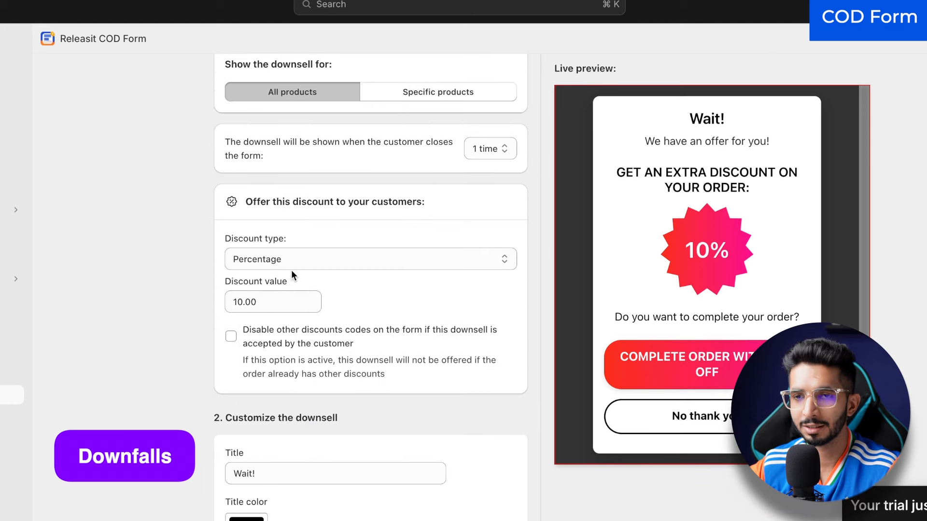
pyautogui.click(262, 263)
pyautogui.click(261, 245)
pyautogui.doubleClick(245, 301)
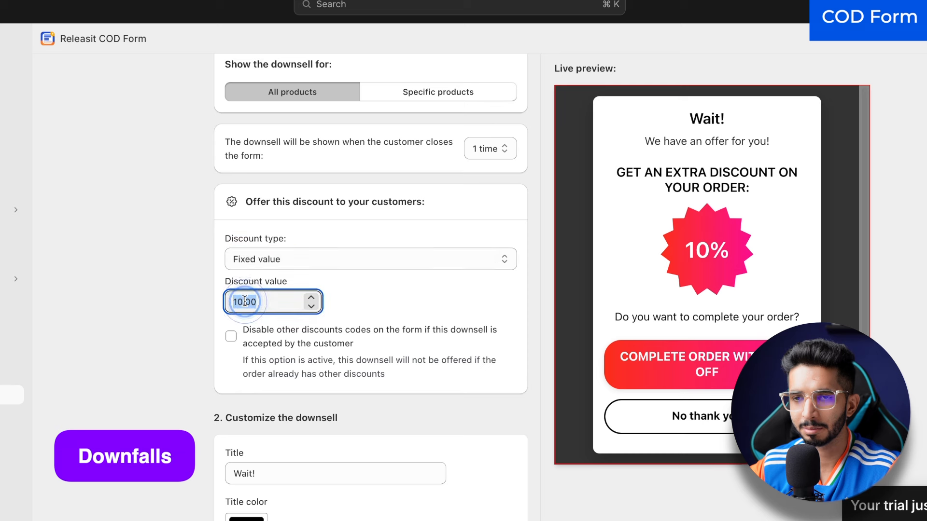
pyautogui.write('50')
pyautogui.click(128, 265)
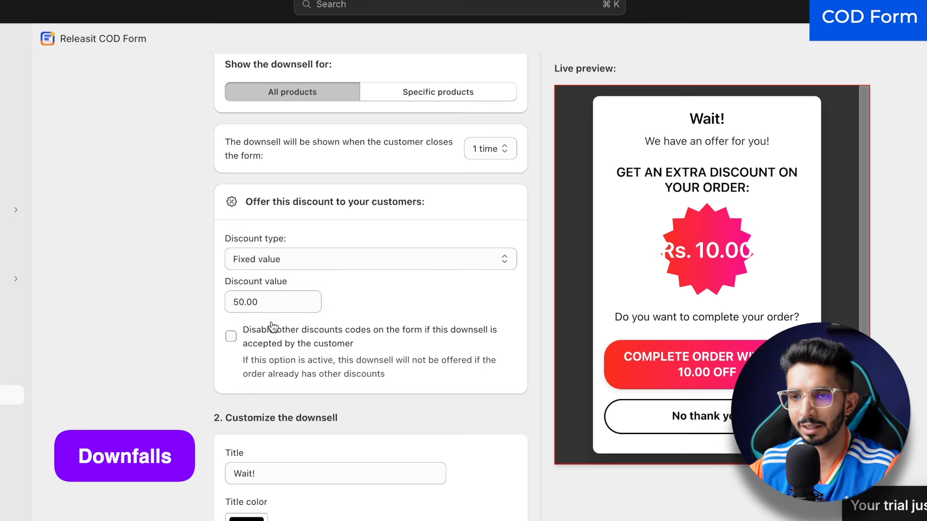
pyautogui.scroll(-15, 272, 327)
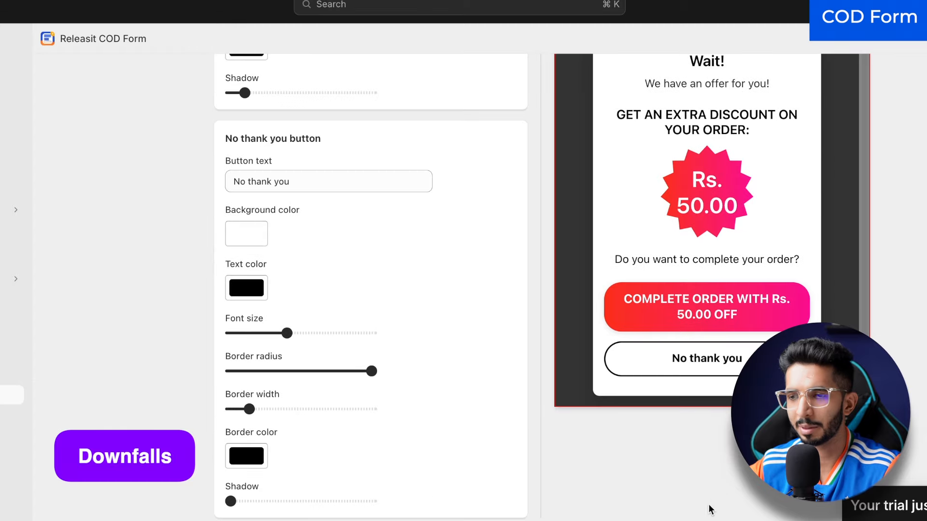
pyautogui.scroll(10, 360, 410)
pyautogui.scroll(10, 290, 338)
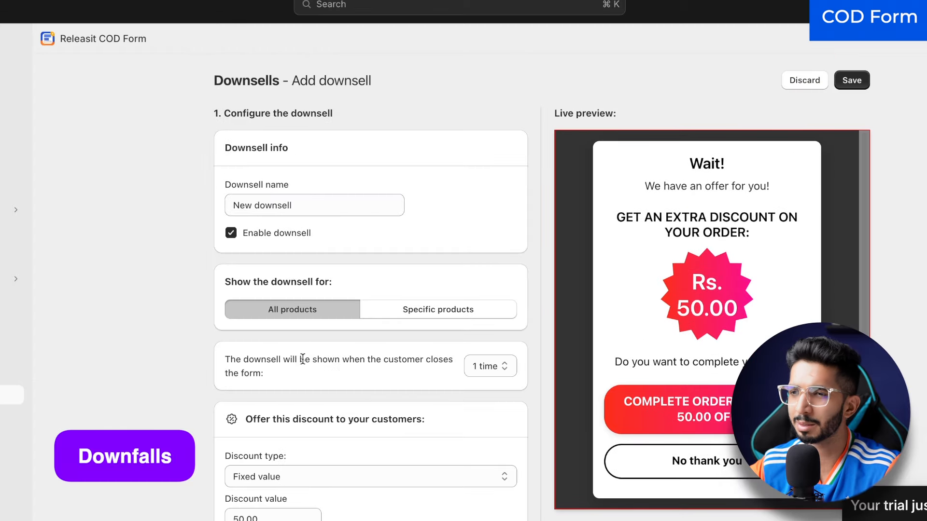
# Step: Save the downsell and open the Cash on Delivery order form on the fan product page
pyautogui.click(847, 86)
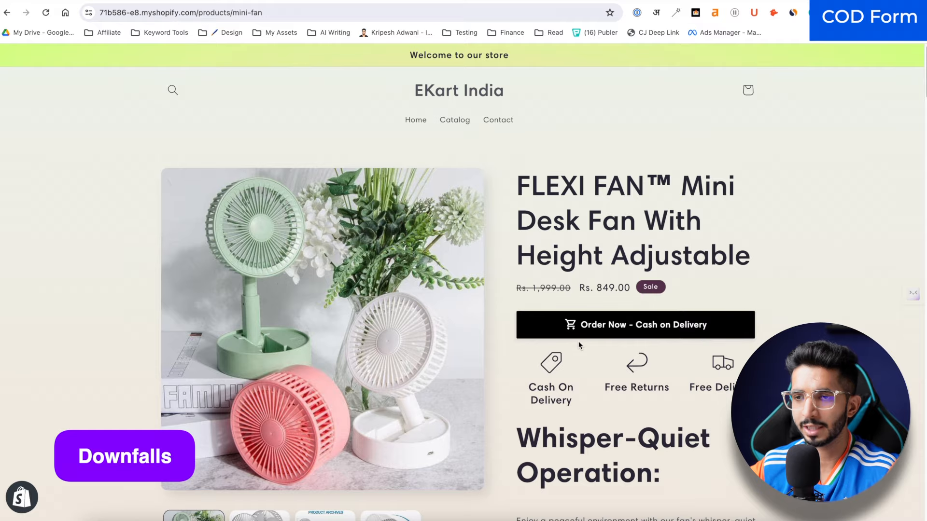
pyautogui.click(607, 322)
pyautogui.scroll(-5, 493, 161)
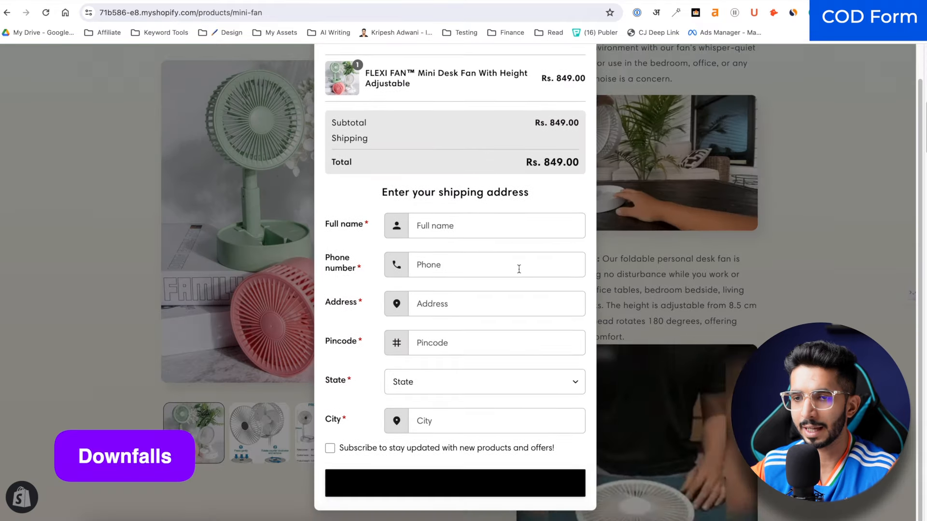
pyautogui.scroll(2, 429, 372)
# Step: Close the COD form and accept the Rs. 50.00 Wait! offer, bringing the total to Rs. 799.00
pyautogui.click(576, 75)
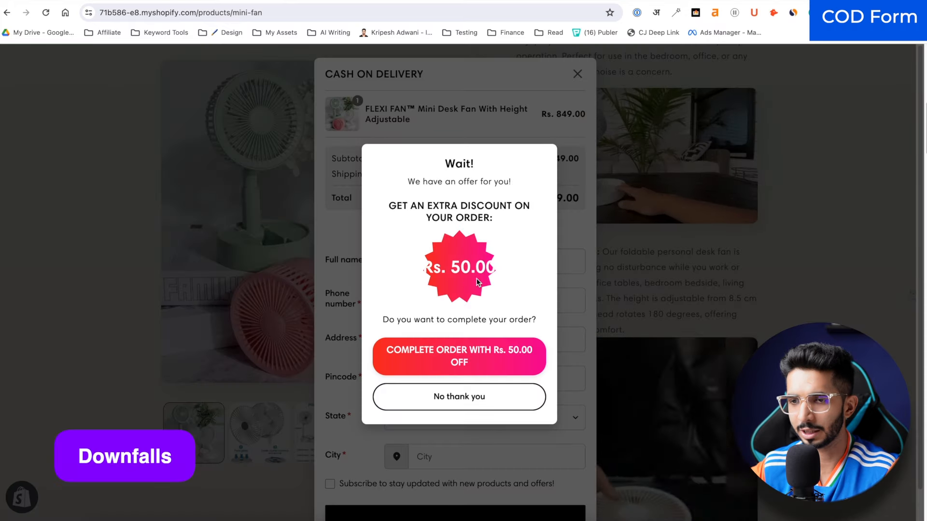
pyautogui.click(428, 353)
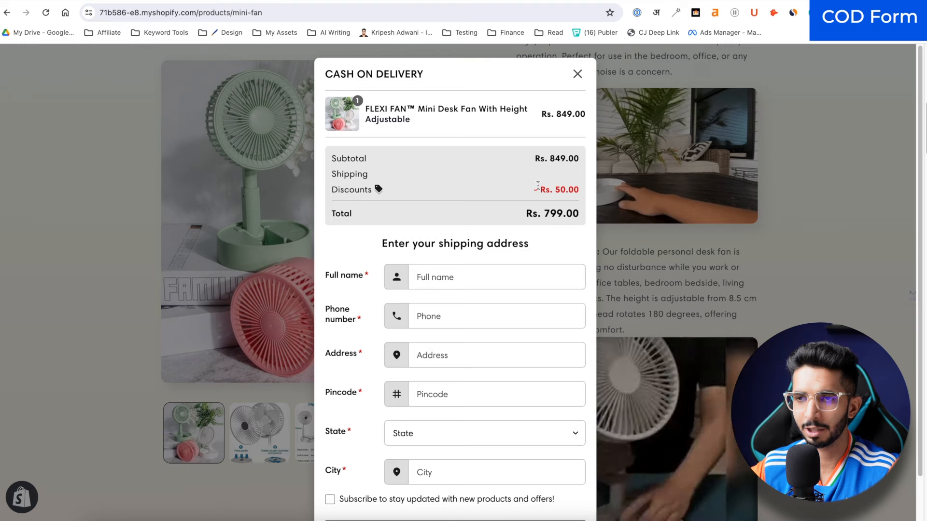
pyautogui.scroll(2, 569, 145)
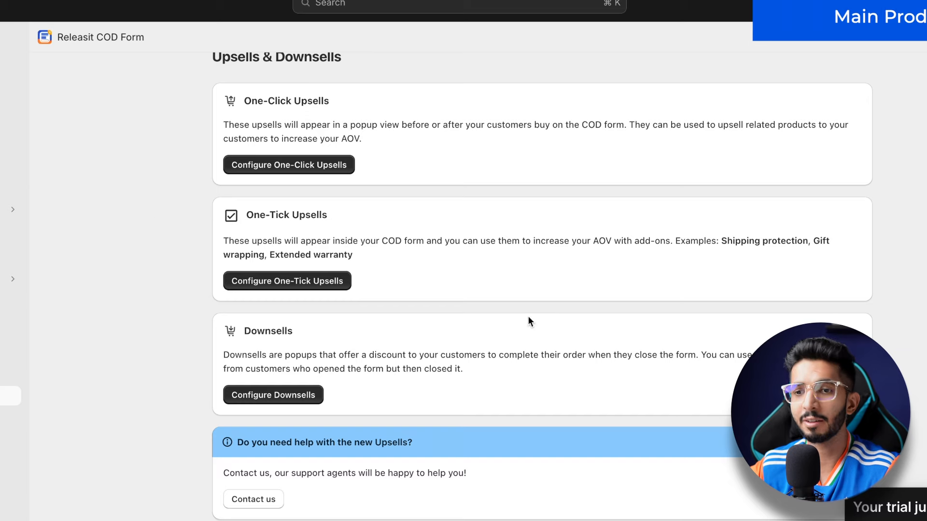
# Step: Reload the FLEXI FAN page and compare it with simplewish.in's reviews and 'You may also like' sections
pyautogui.press('super+r')
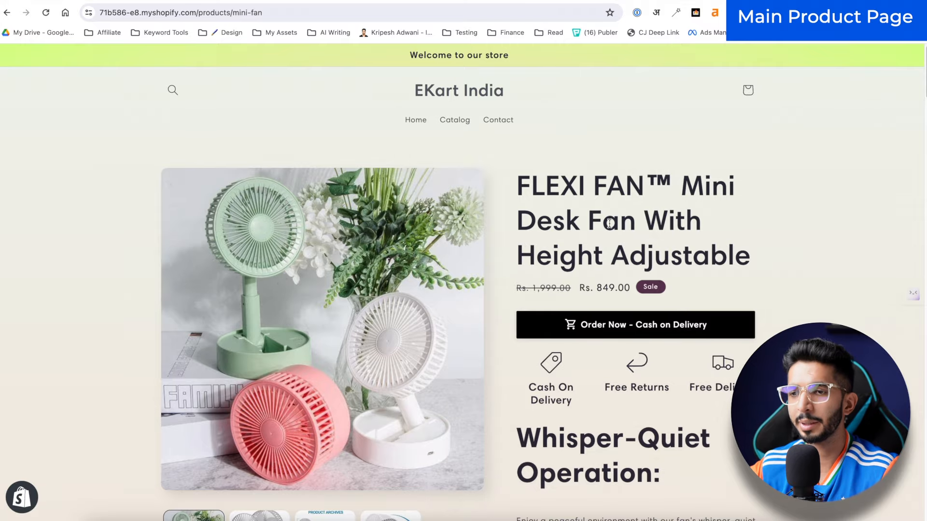
pyautogui.scroll(-10, 609, 226)
pyautogui.scroll(-10, 609, 227)
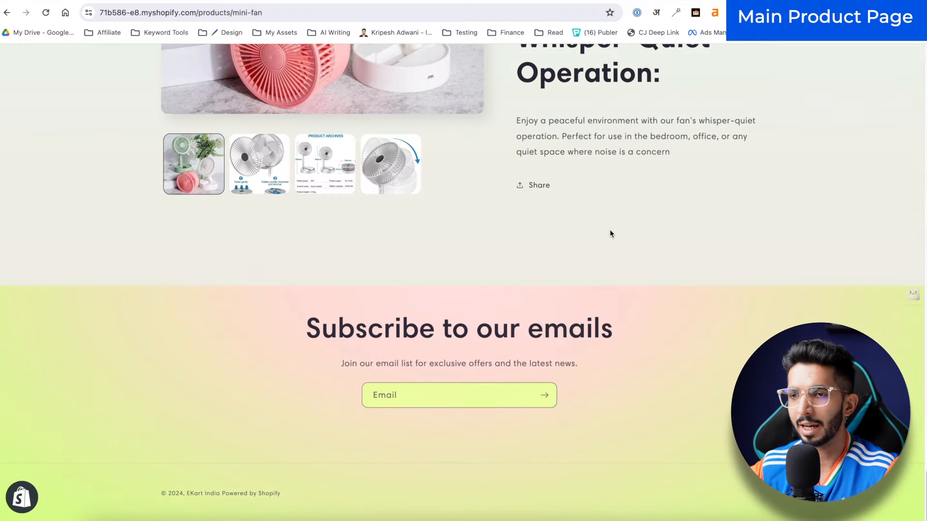
pyautogui.scroll(15, 609, 231)
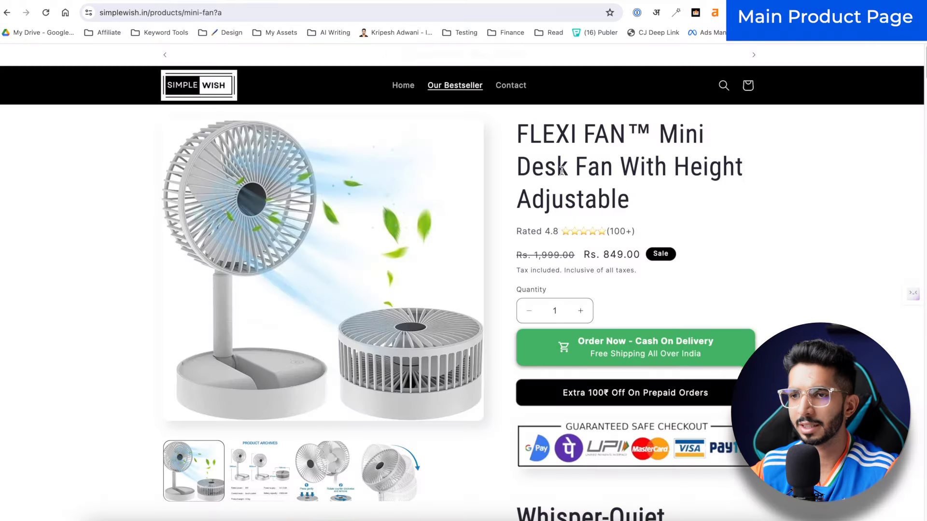
pyautogui.scroll(-15, 491, 250)
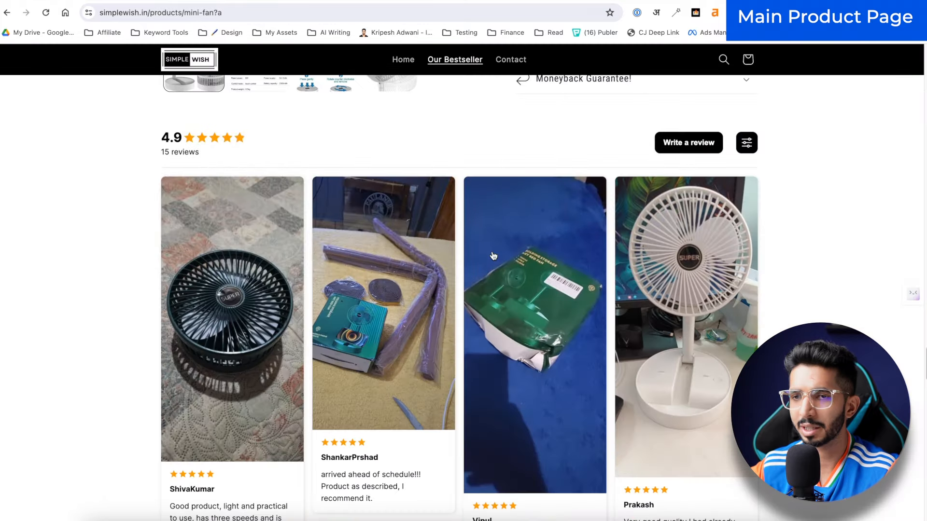
pyautogui.scroll(5, 492, 254)
pyautogui.scroll(-15, 513, 352)
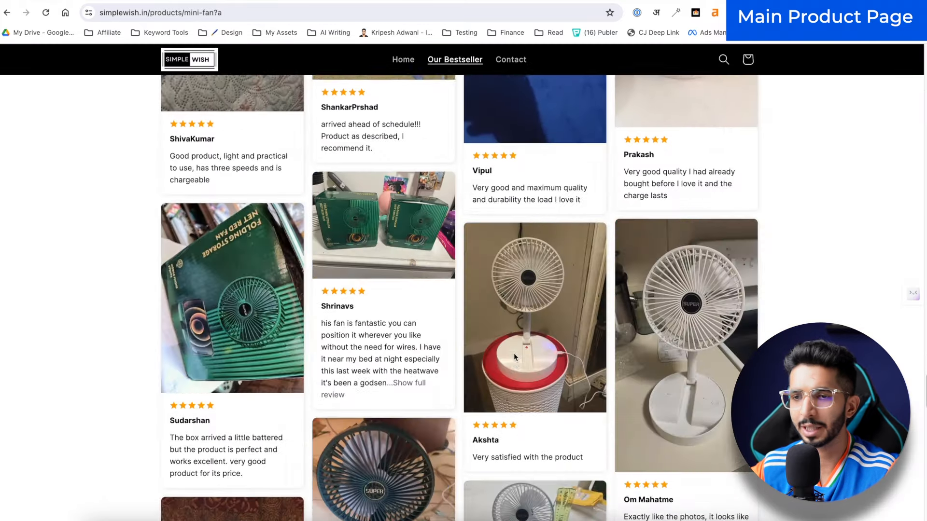
pyautogui.scroll(-2, 515, 358)
pyautogui.moveTo(149, 296); pyautogui.dragTo(336, 293)
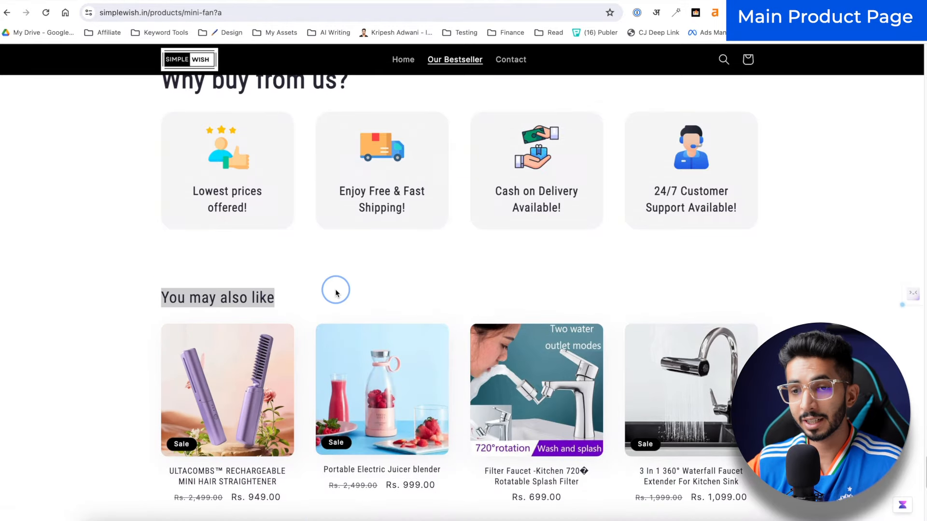
pyautogui.scroll(-1, 337, 293)
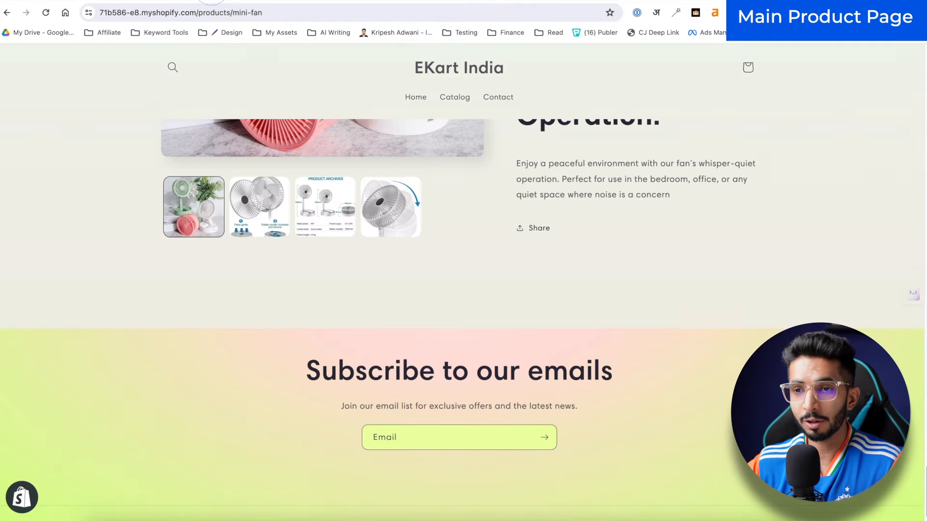
pyautogui.scroll(-1, 201, 341)
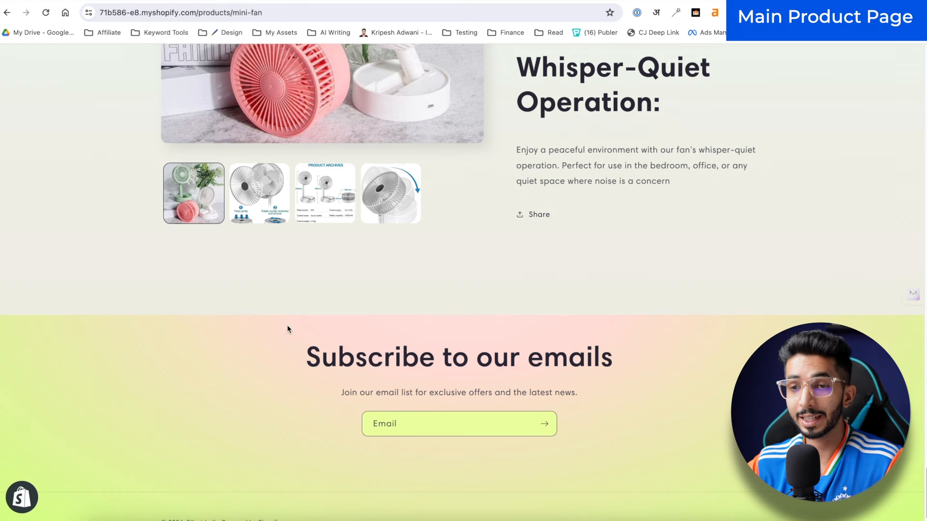
# Step: Add a Featured collection section below related products, set to the Home page collection
pyautogui.click(137, 1)
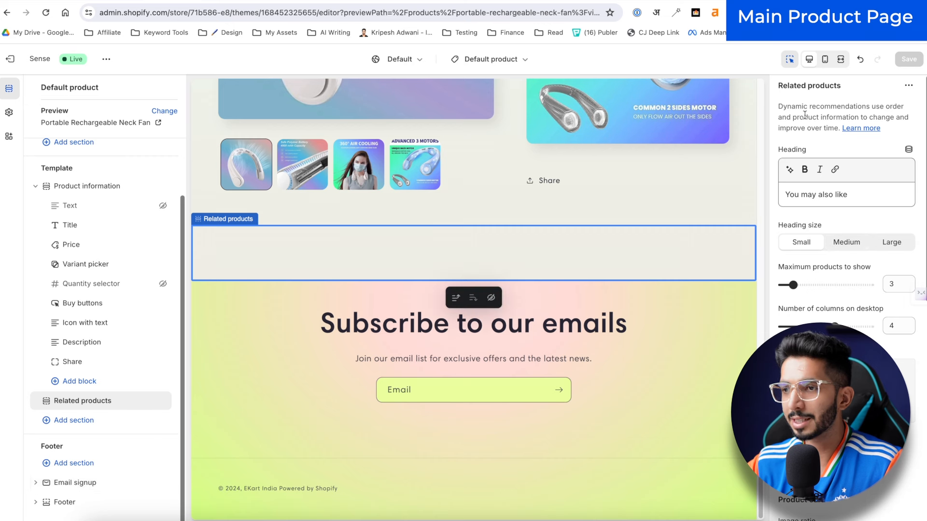
pyautogui.moveTo(785, 113); pyautogui.dragTo(815, 116)
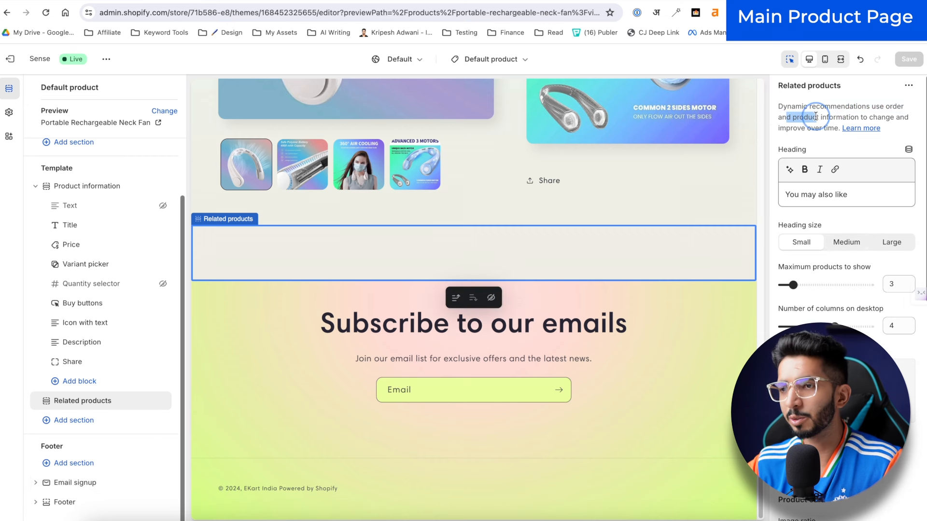
pyautogui.click(816, 119)
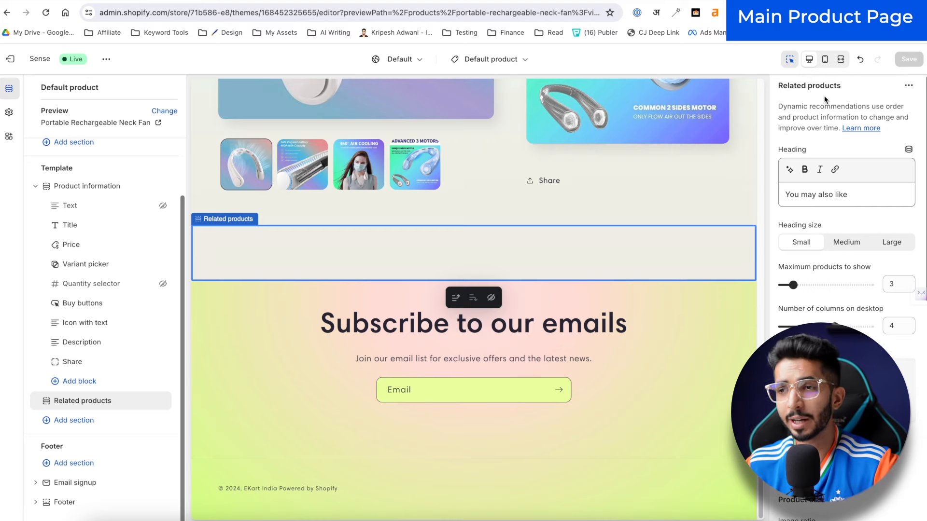
pyautogui.click(213, 2)
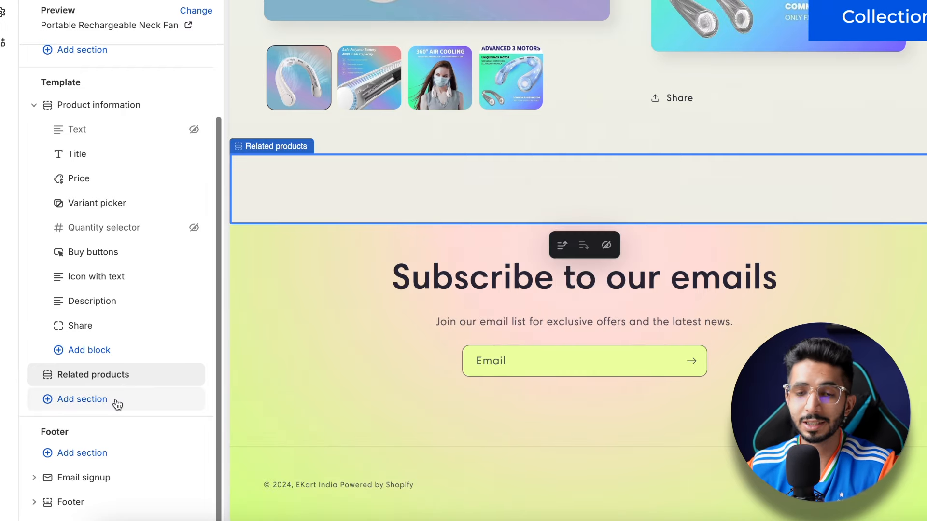
pyautogui.click(116, 400)
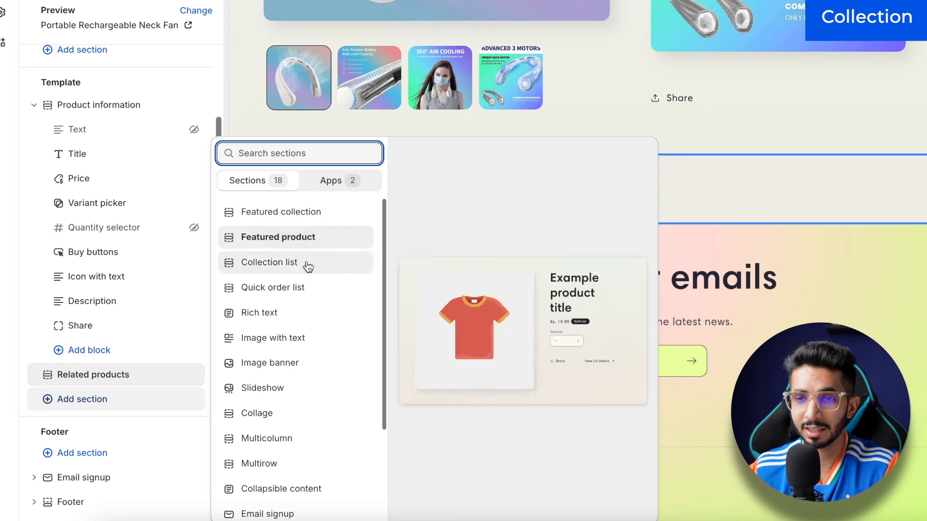
pyautogui.click(309, 217)
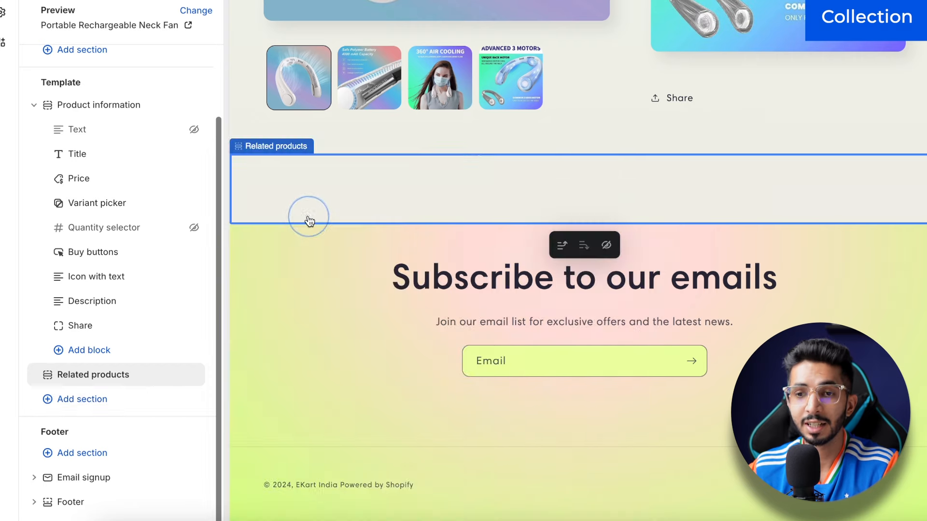
pyautogui.scroll(-4, 852, 182)
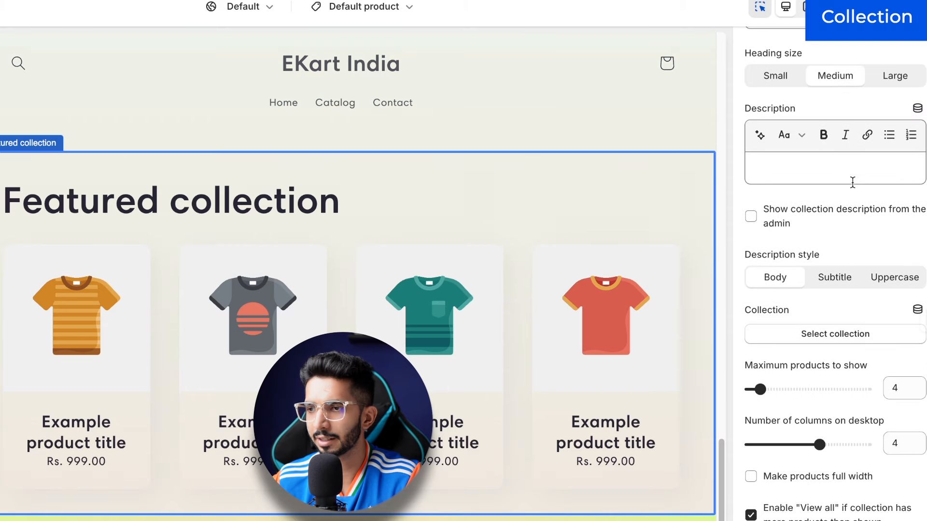
pyautogui.click(833, 292)
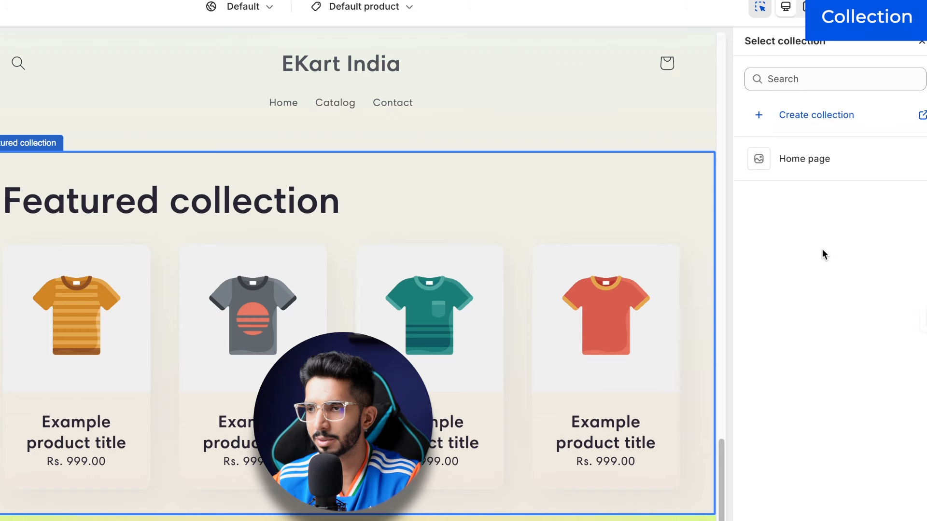
pyautogui.click(815, 160)
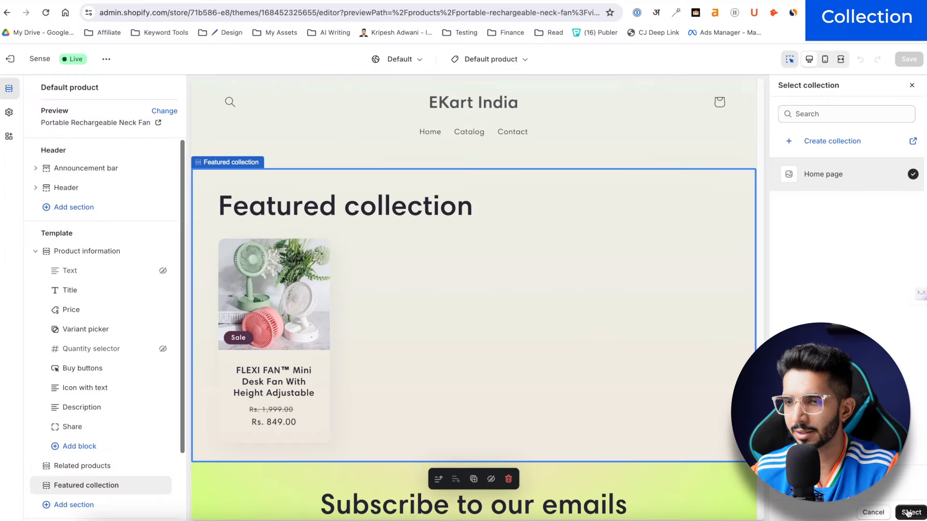
pyautogui.click(911, 512)
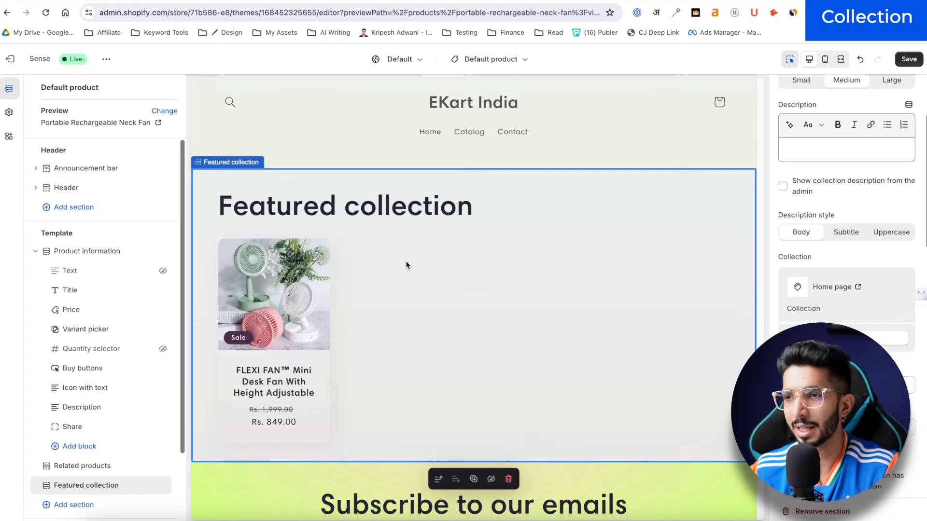
pyautogui.scroll(15, 406, 261)
# Step: Save the theme changes and begin a new collection under Products > Collections
pyautogui.click(899, 61)
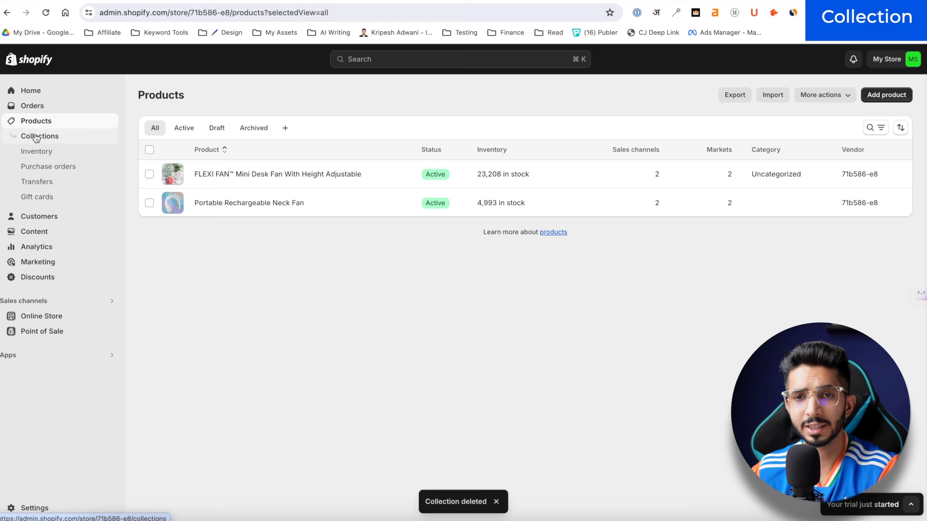
pyautogui.click(36, 137)
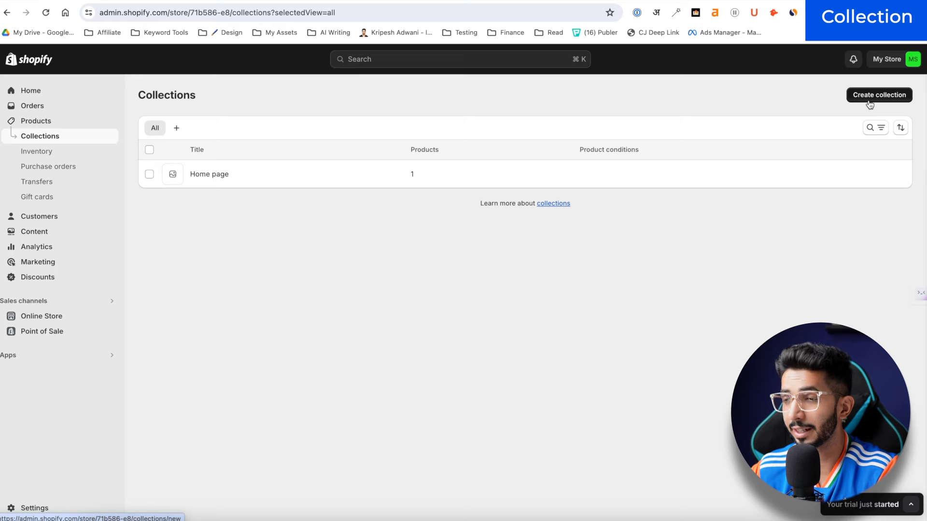
pyautogui.click(868, 100)
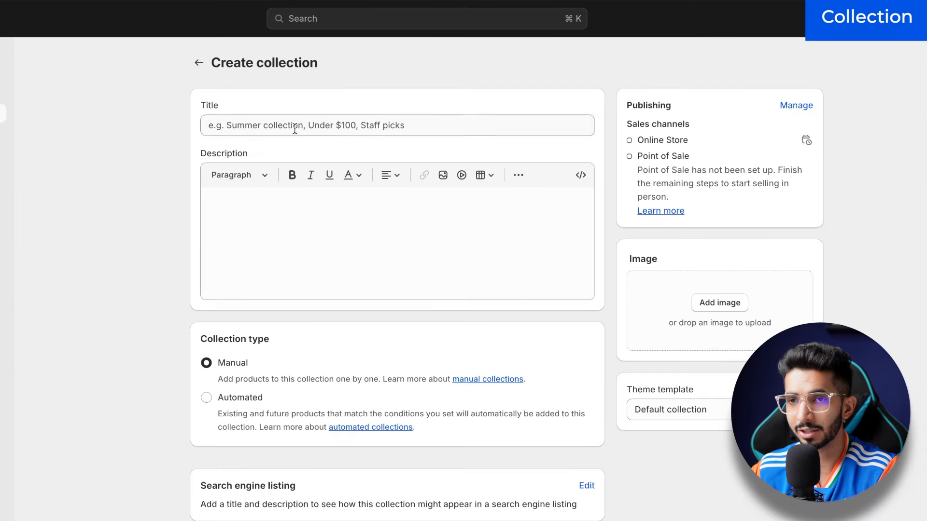
# Step: Title the collection Fans, make it Automated with Product tag equal to fan, and save
pyautogui.click(294, 126)
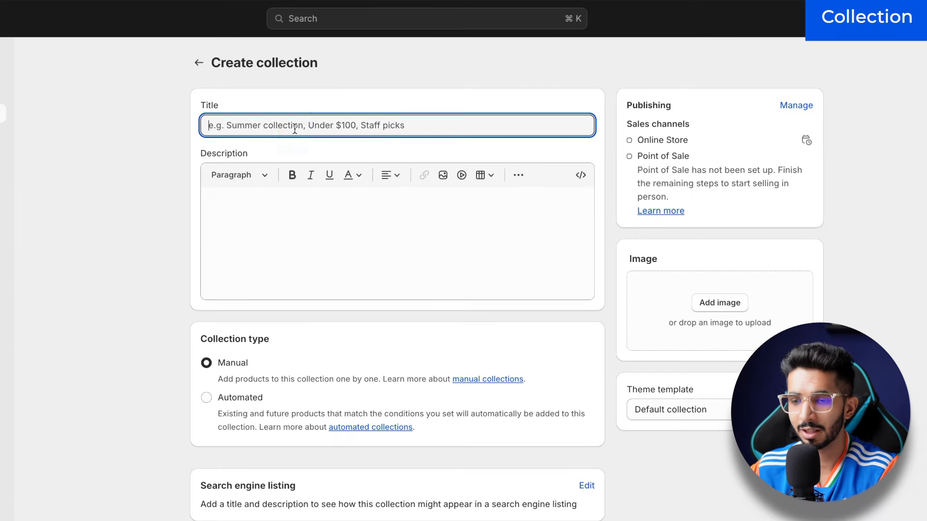
pyautogui.write('Fans')
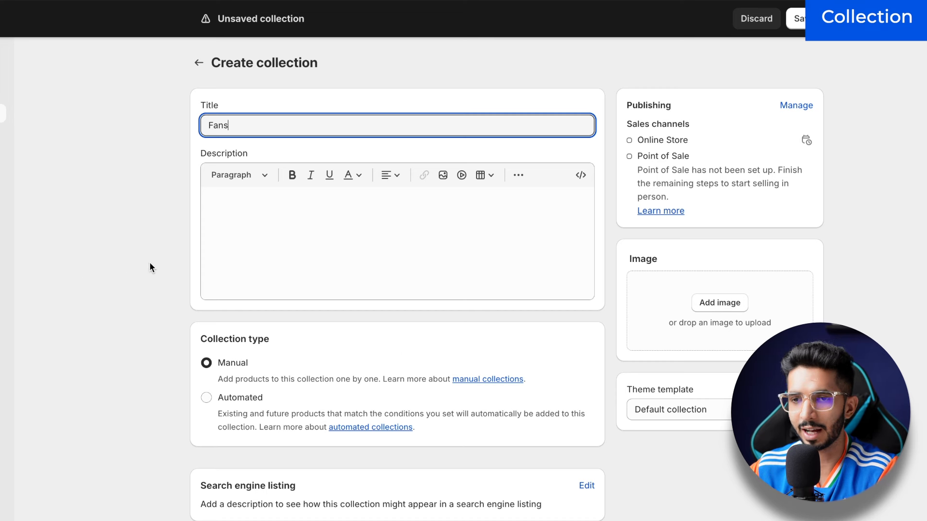
pyautogui.click(151, 267)
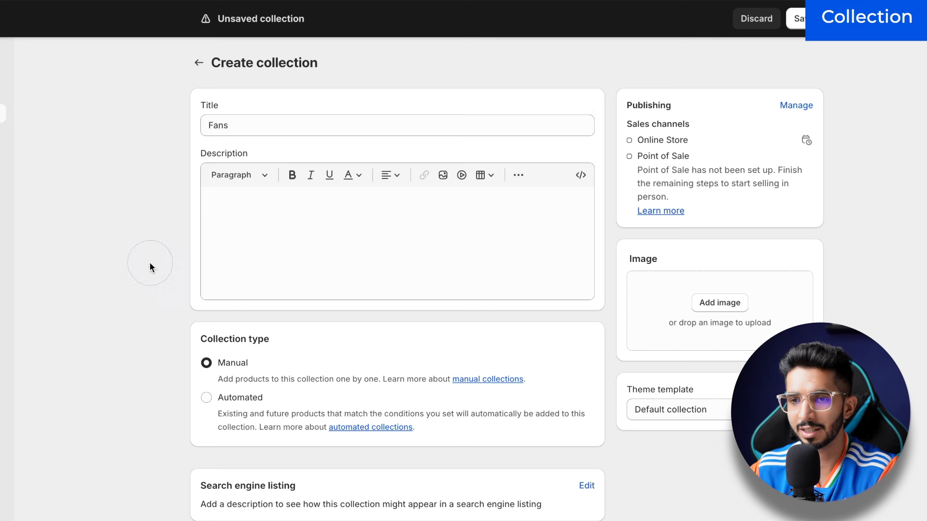
pyautogui.click(207, 398)
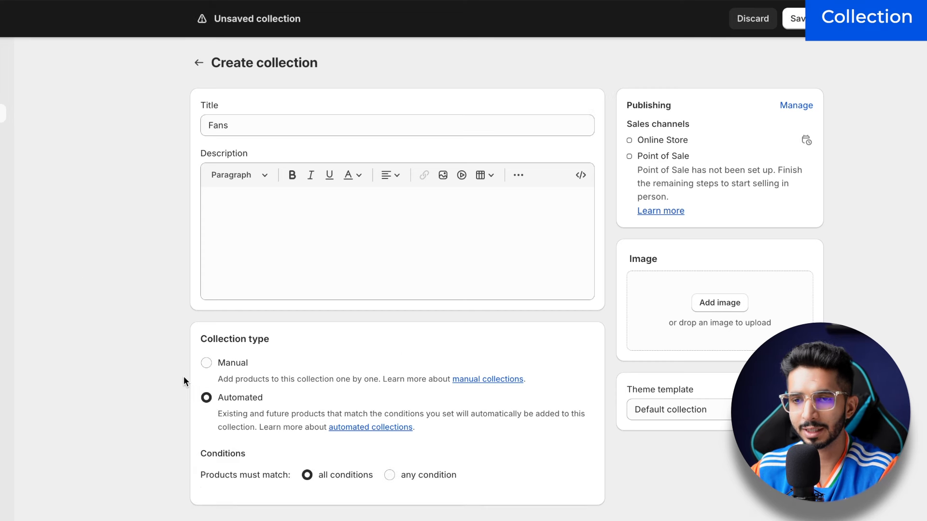
pyautogui.scroll(-3, 184, 375)
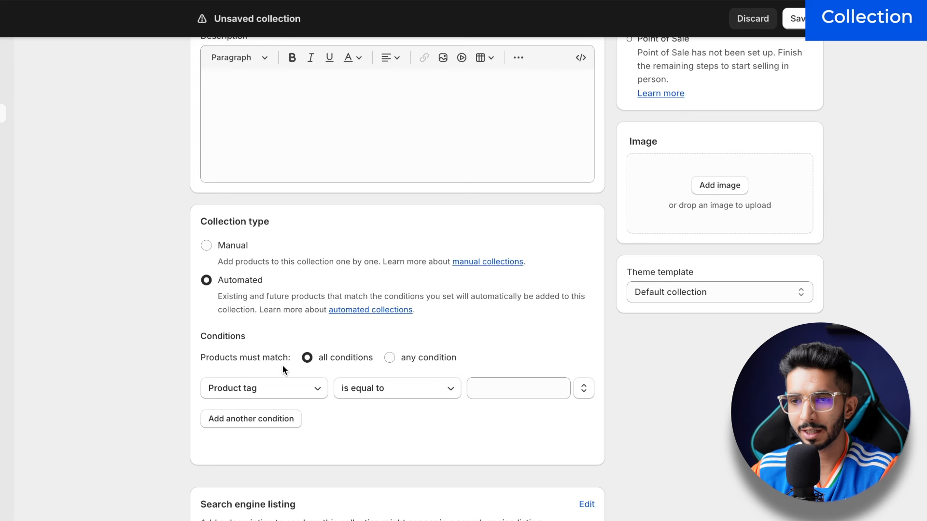
pyautogui.click(496, 388)
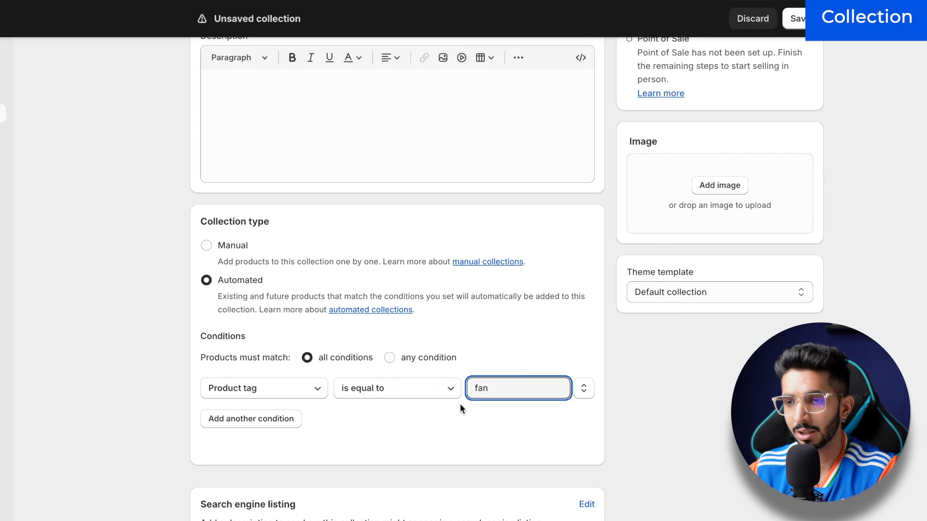
pyautogui.click(454, 425)
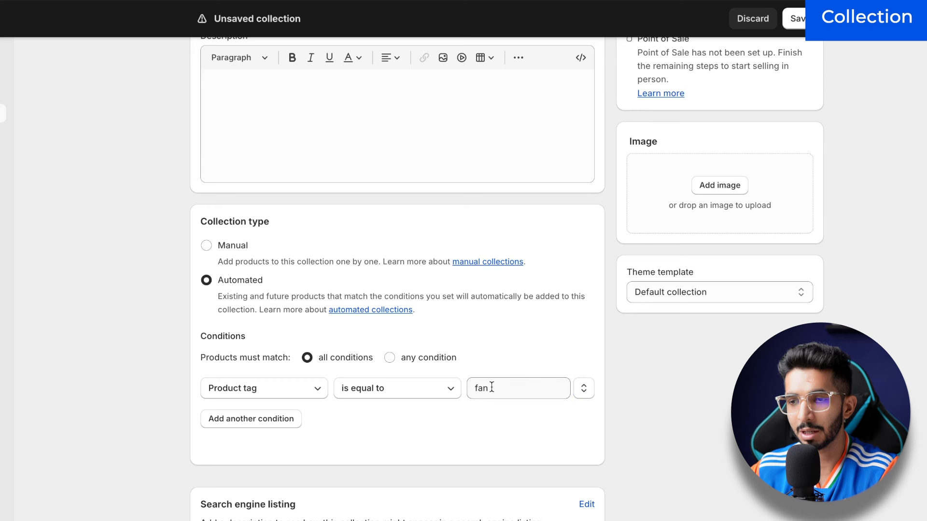
pyautogui.click(796, 18)
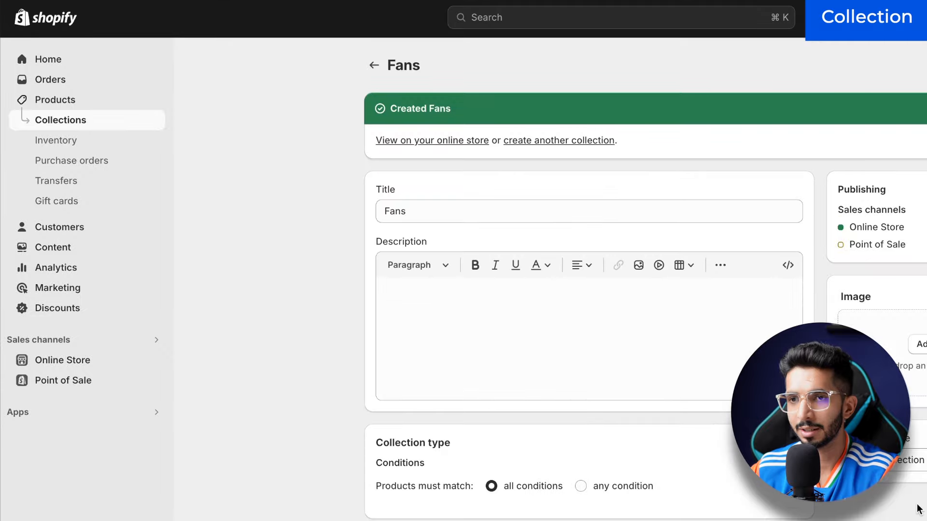
# Step: Add the tag fan to the FLEXI FAN product and save it
pyautogui.click(84, 80)
pyautogui.click(77, 98)
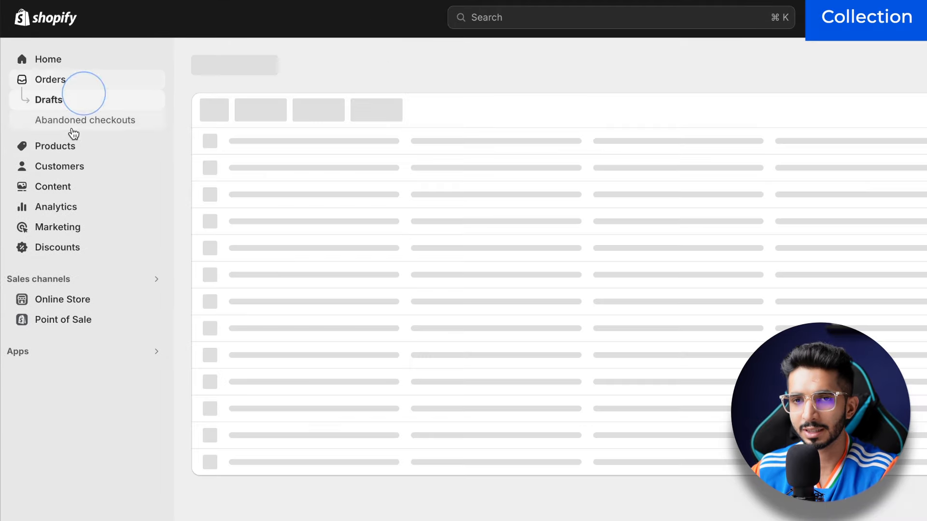
pyautogui.click(74, 147)
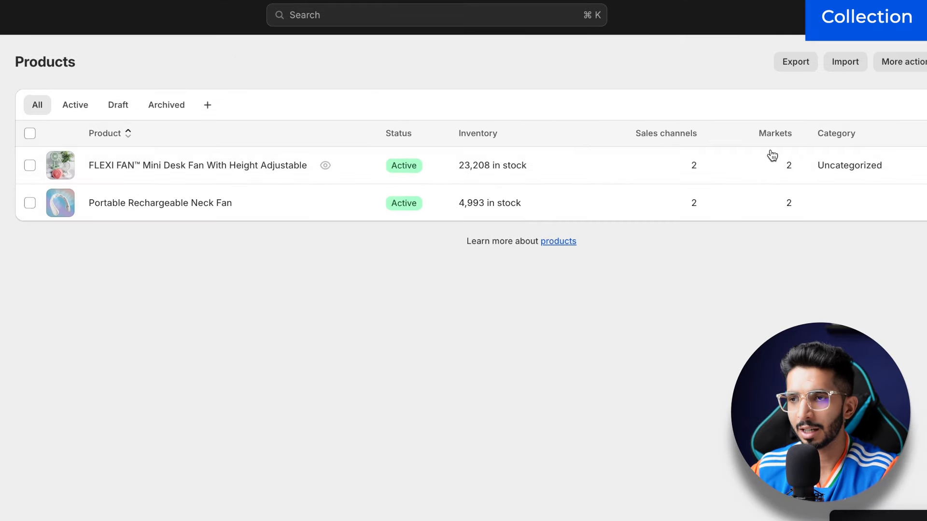
pyautogui.click(240, 169)
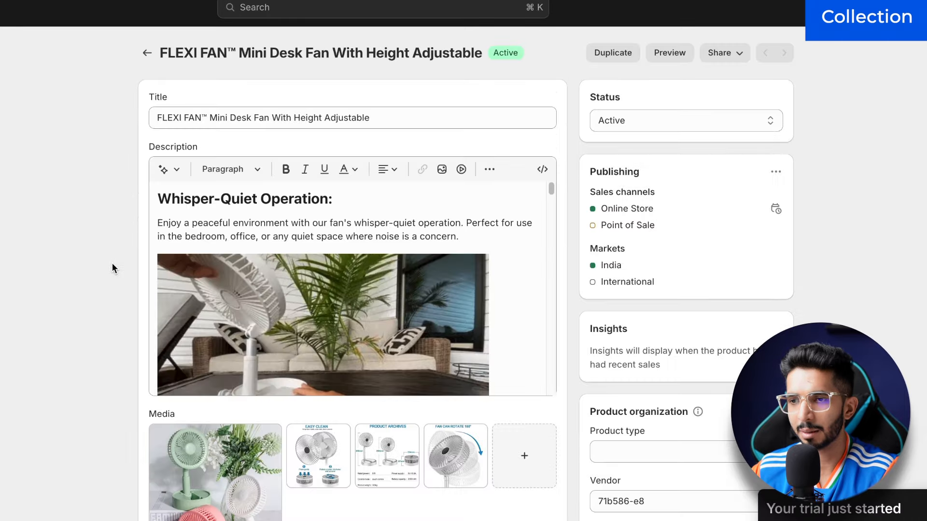
pyautogui.scroll(-10, 113, 268)
pyautogui.scroll(5, 736, 338)
pyautogui.click(667, 357)
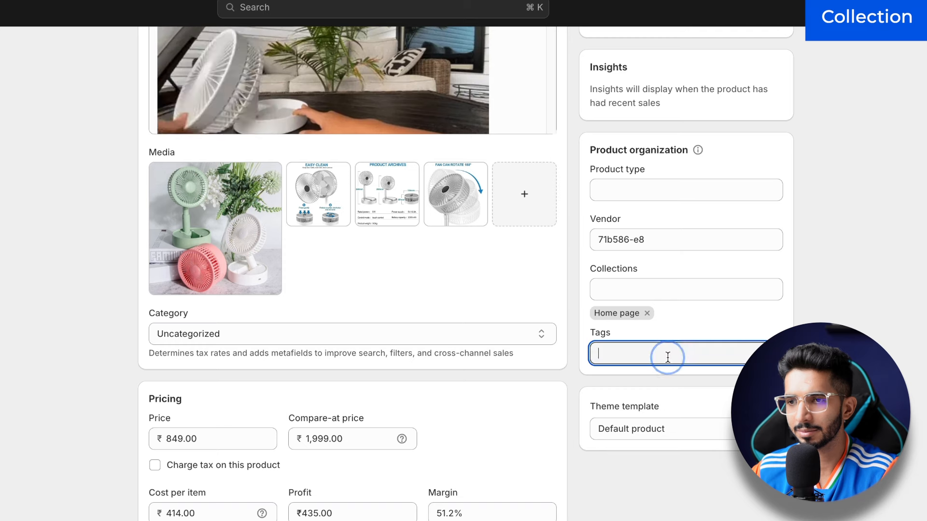
pyautogui.write('fan')
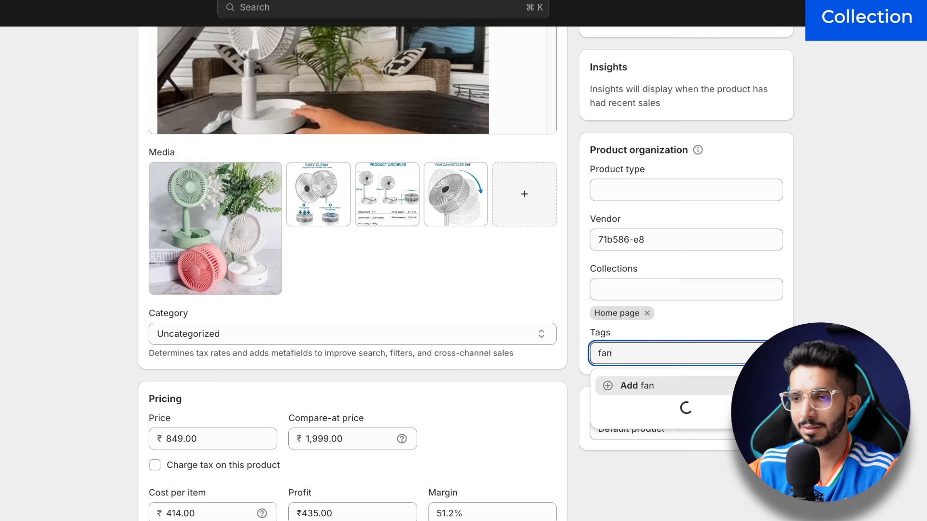
pyautogui.click(668, 389)
pyautogui.scroll(5, 671, 386)
pyautogui.click(772, 16)
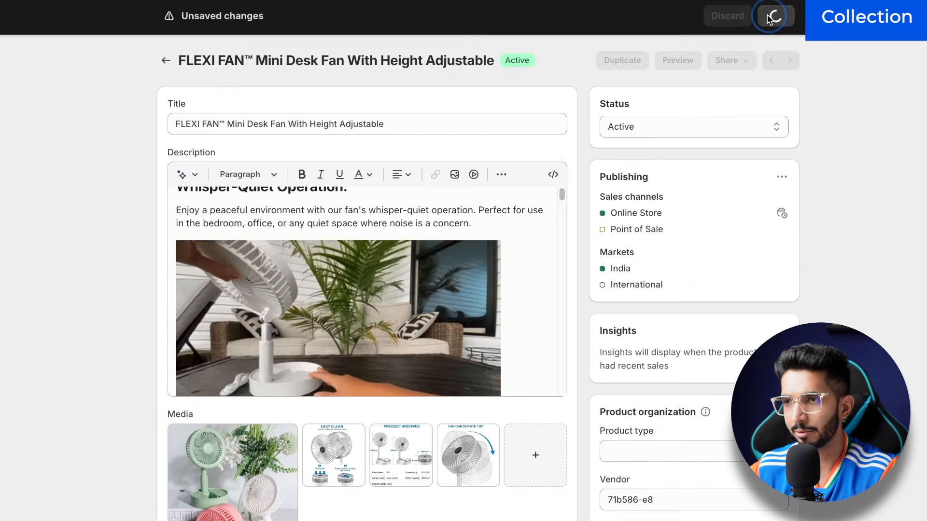
# Step: Add the tag fan to the Portable Rechargeable Neck Fan product and save it
pyautogui.click(165, 61)
pyautogui.click(134, 195)
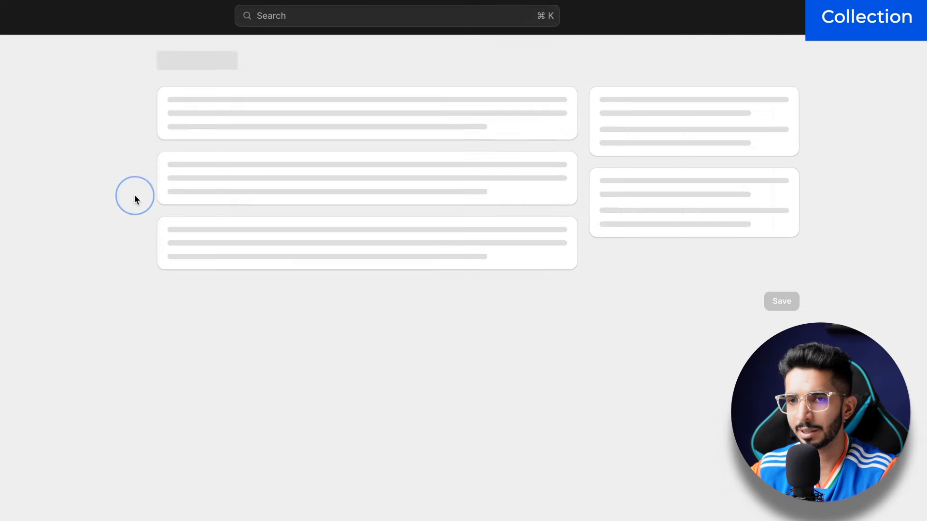
pyautogui.scroll(-7, 710, 269)
pyautogui.click(709, 253)
pyautogui.write('fan')
pyautogui.press('Return')
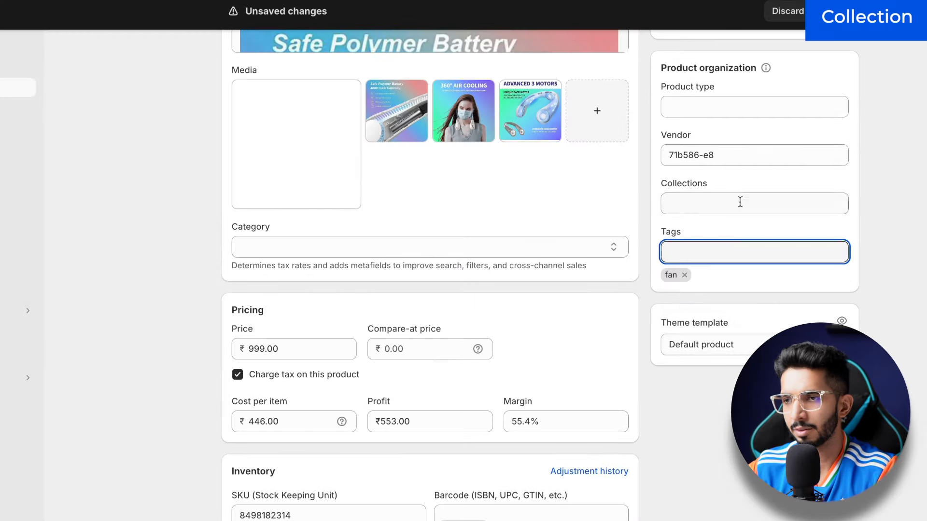
pyautogui.scroll(7, 740, 202)
pyautogui.click(831, 11)
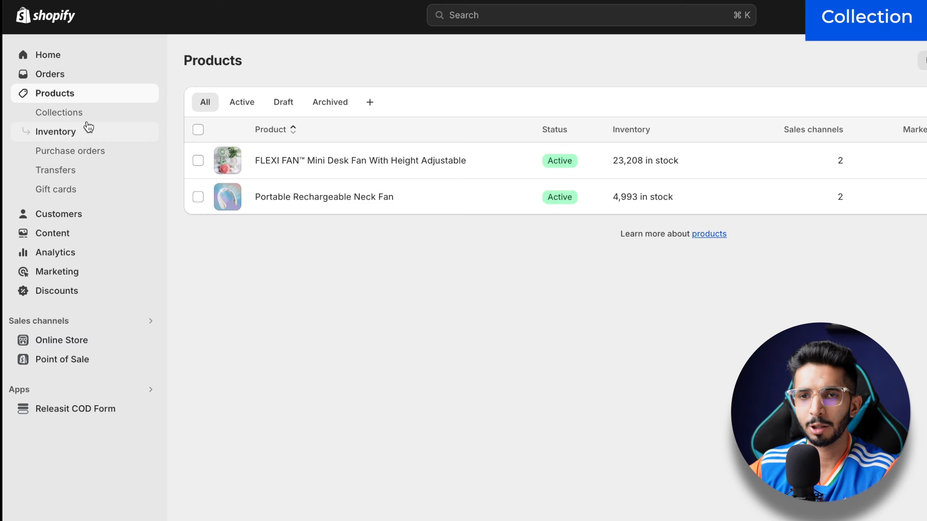
# Step: Open the Fans collection to check that both fan products appear
pyautogui.click(89, 119)
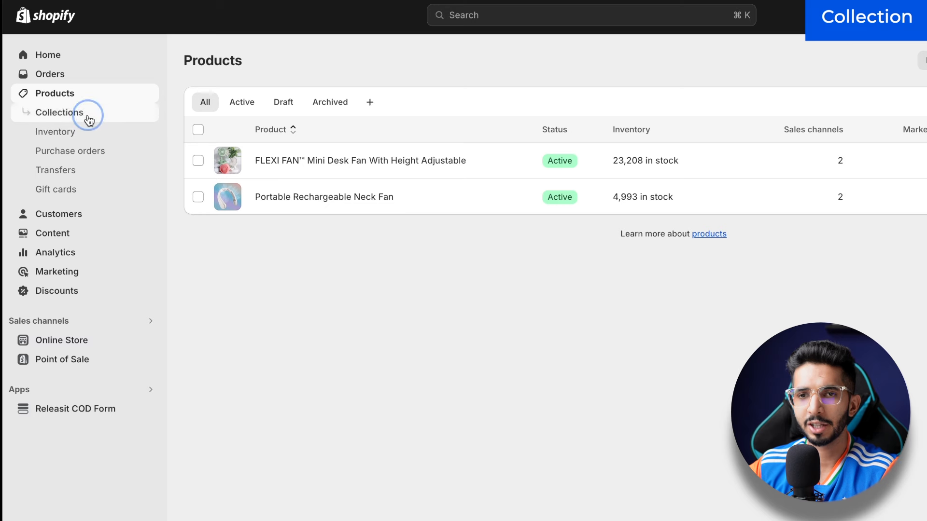
pyautogui.click(241, 152)
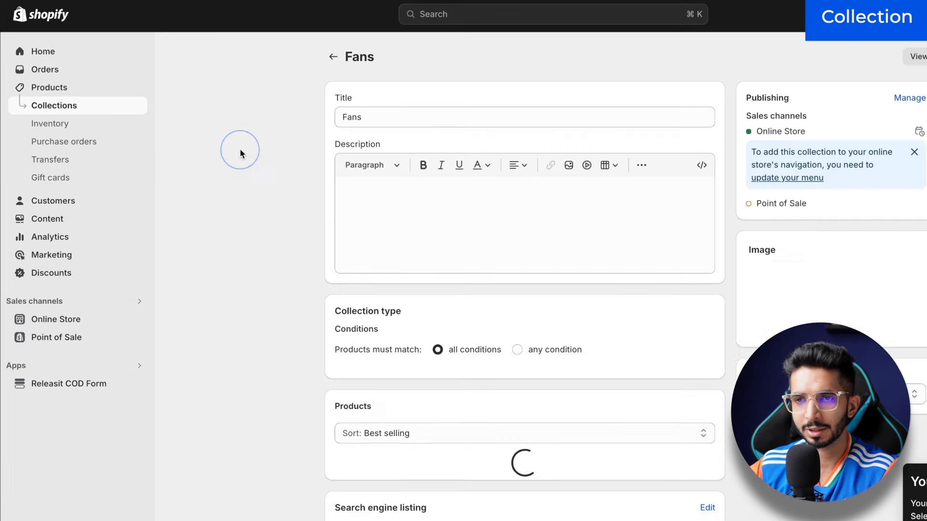
pyautogui.scroll(-3, 280, 312)
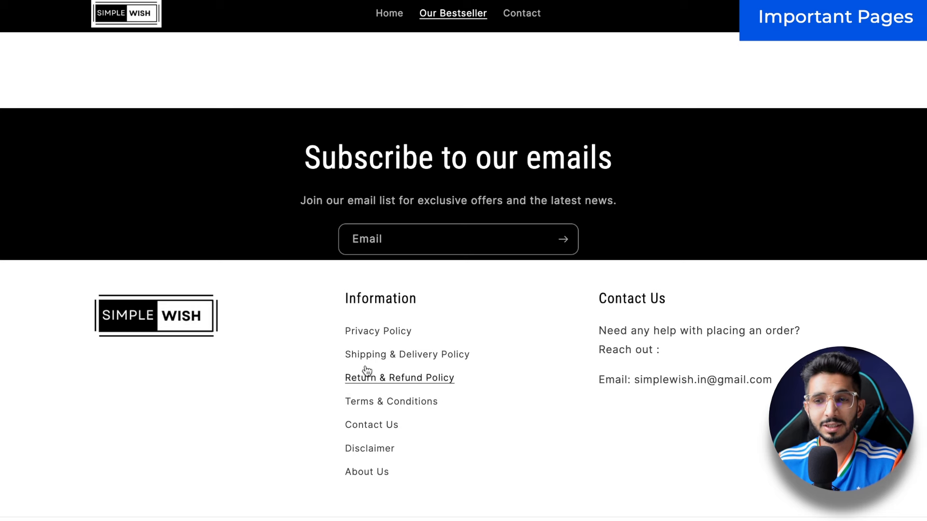
# Step: Scroll through the SimpleWish footer's Information policy links
pyautogui.scroll(1, 360, 433)
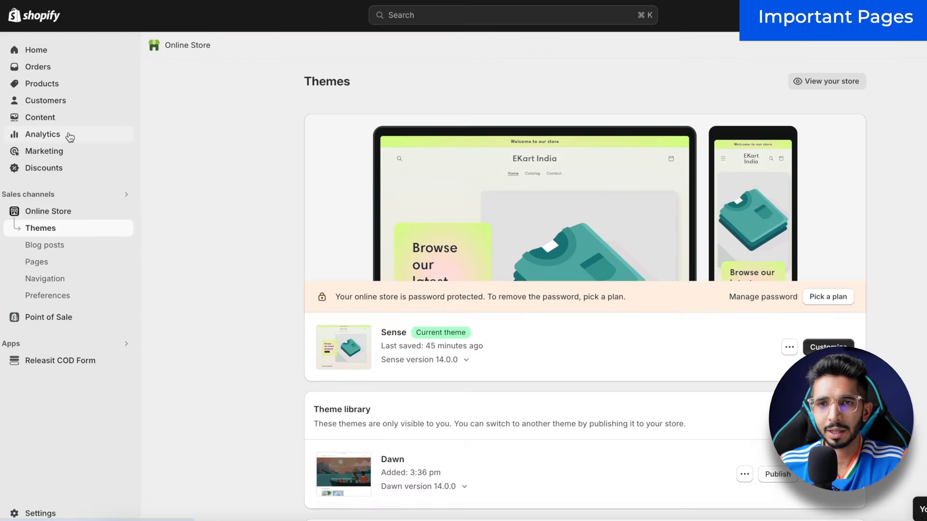
# Step: Go to the Policies page in the store settings
pyautogui.click(43, 514)
pyautogui.scroll(-6, 177, 340)
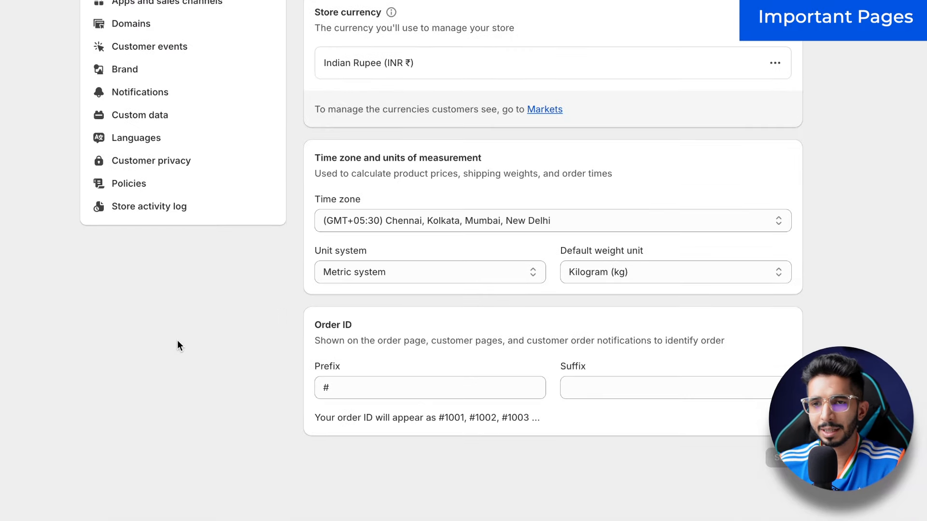
pyautogui.scroll(2, 174, 319)
pyautogui.click(154, 244)
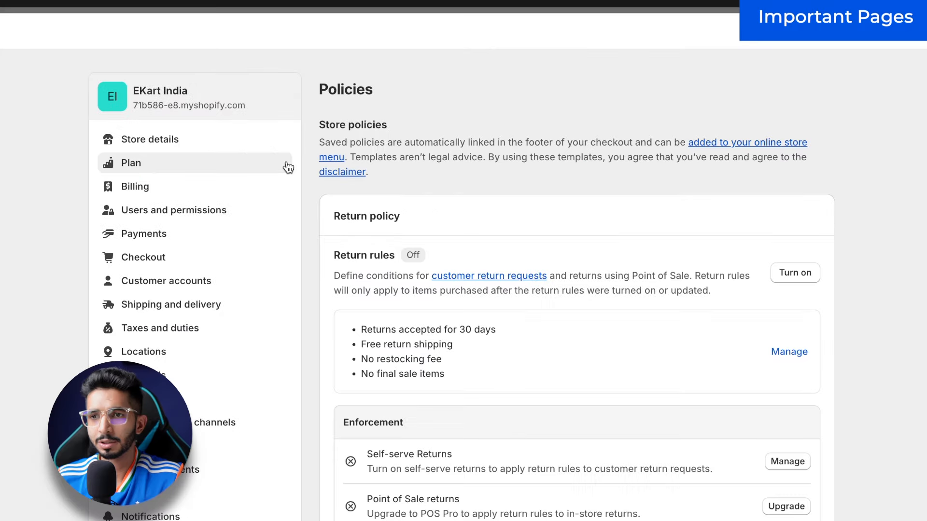
pyautogui.scroll(-1, 435, 294)
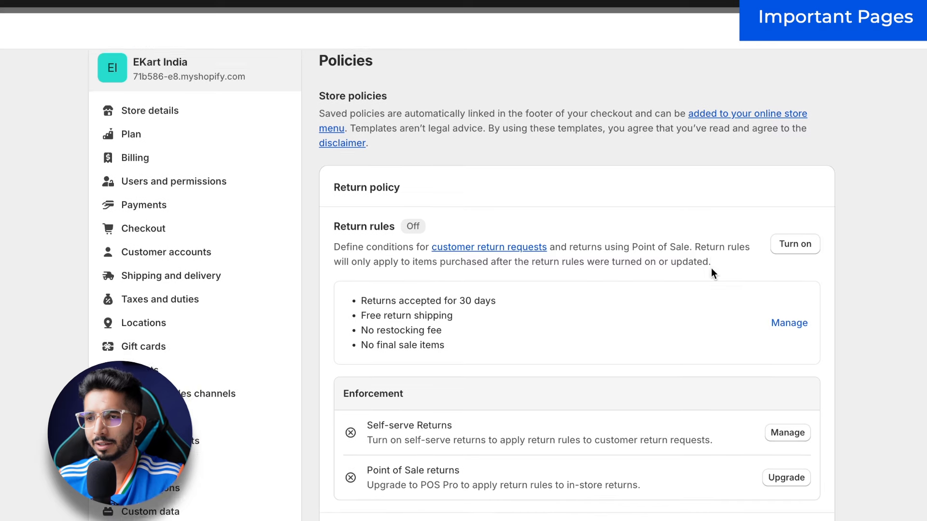
pyautogui.scroll(-10, 707, 269)
# Step: Fill the Refund policy from the template and change the return window from 30 to 5 days
pyautogui.click(532, 311)
pyautogui.click(401, 401)
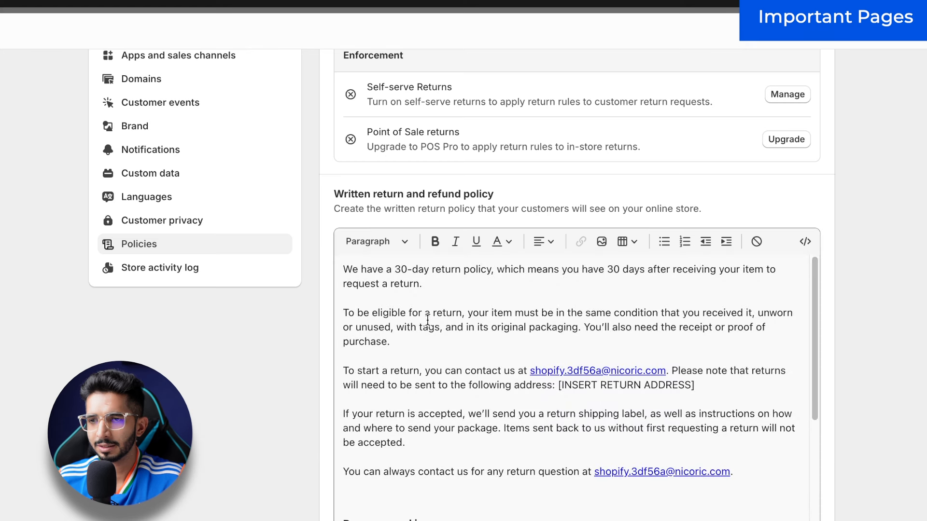
pyautogui.doubleClick(405, 269)
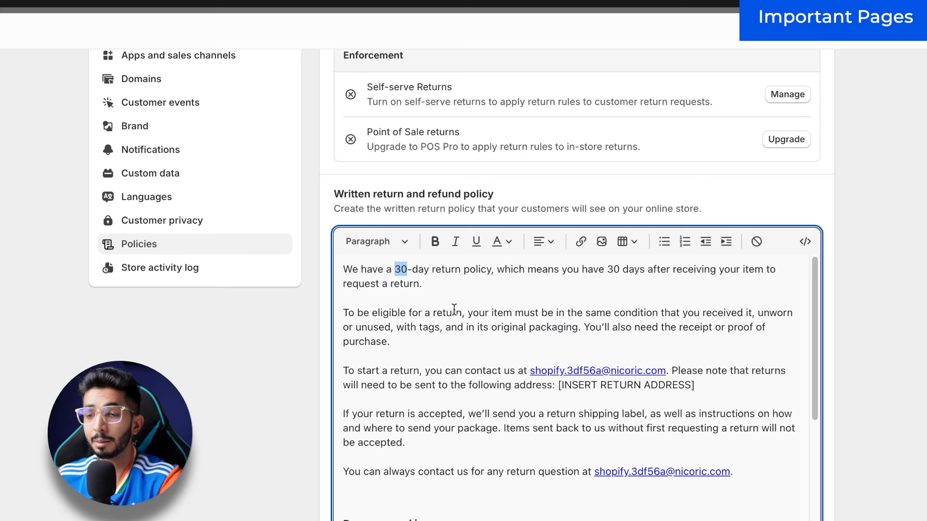
pyautogui.write('5')
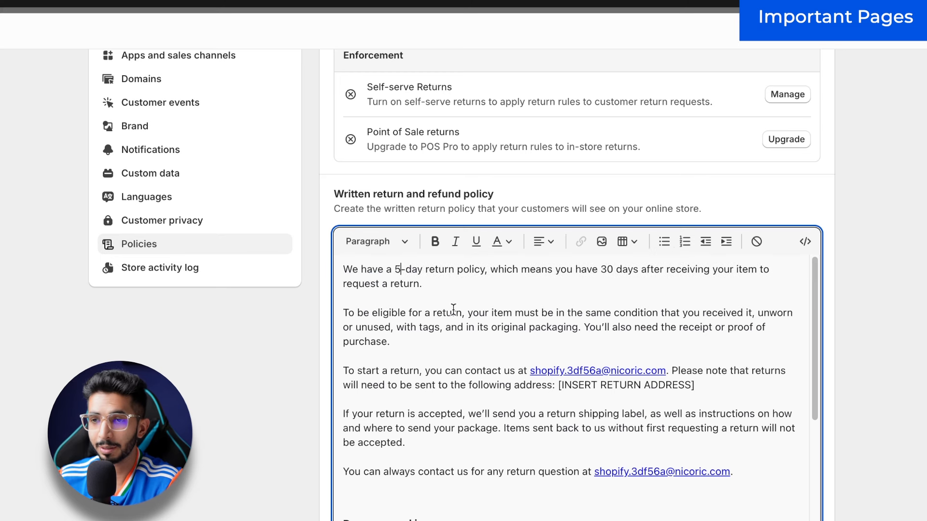
pyautogui.scroll(-1, 408, 340)
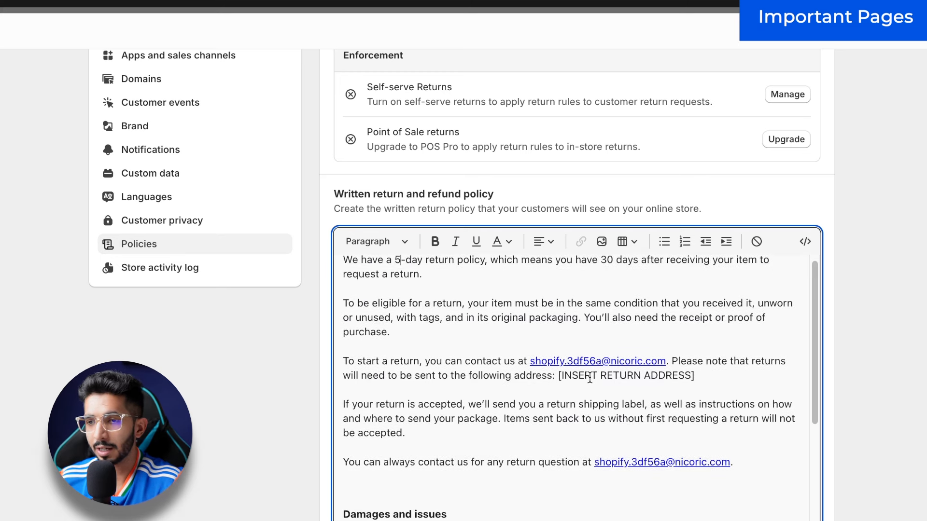
pyautogui.moveTo(694, 377); pyautogui.dragTo(477, 377)
pyautogui.scroll(-1, 538, 400)
pyautogui.click(610, 378)
pyautogui.scroll(-9, 576, 366)
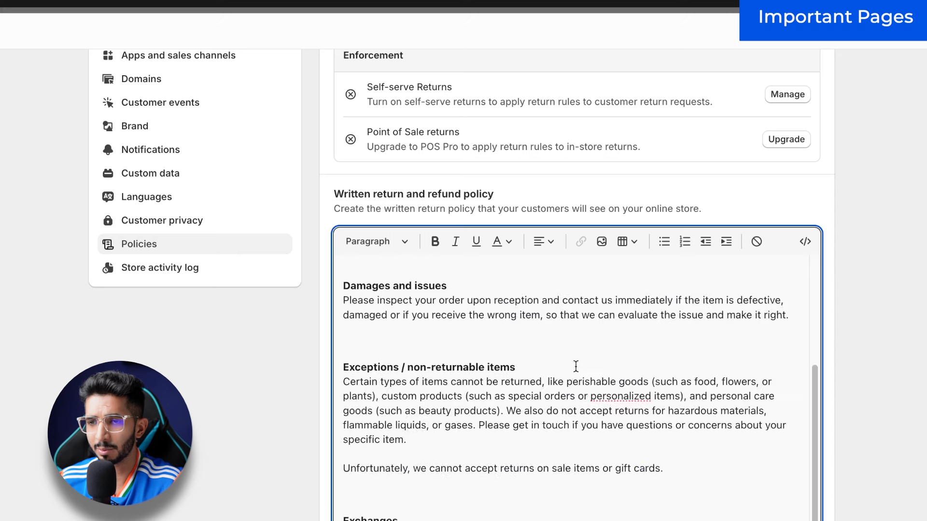
pyautogui.scroll(-3, 576, 367)
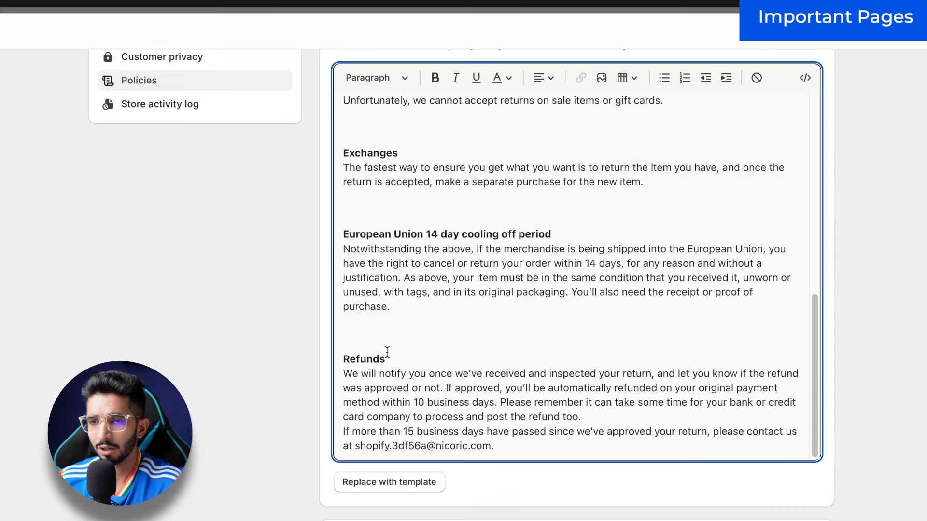
pyautogui.scroll(-7, 513, 306)
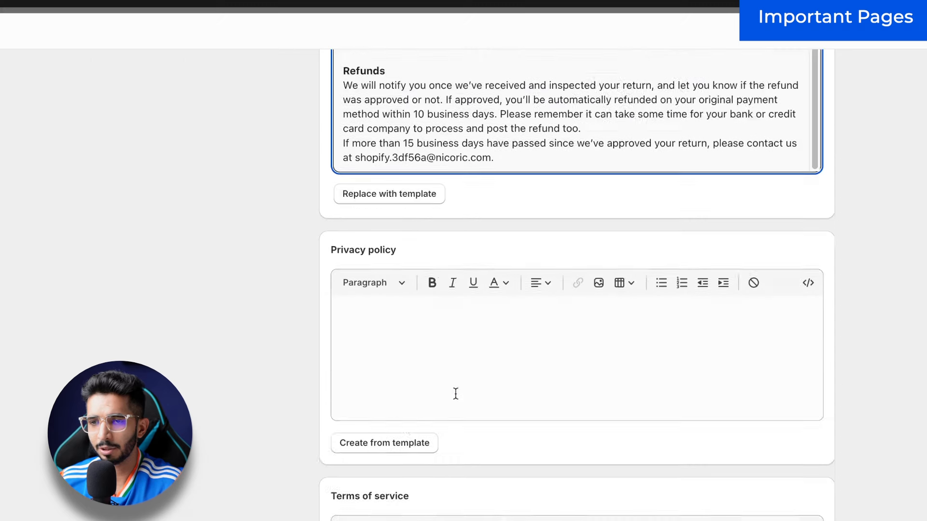
# Step: Create the Privacy policy from the template and delete both NOTE TO MERCHANT paragraphs
pyautogui.click(400, 300)
pyautogui.click(390, 362)
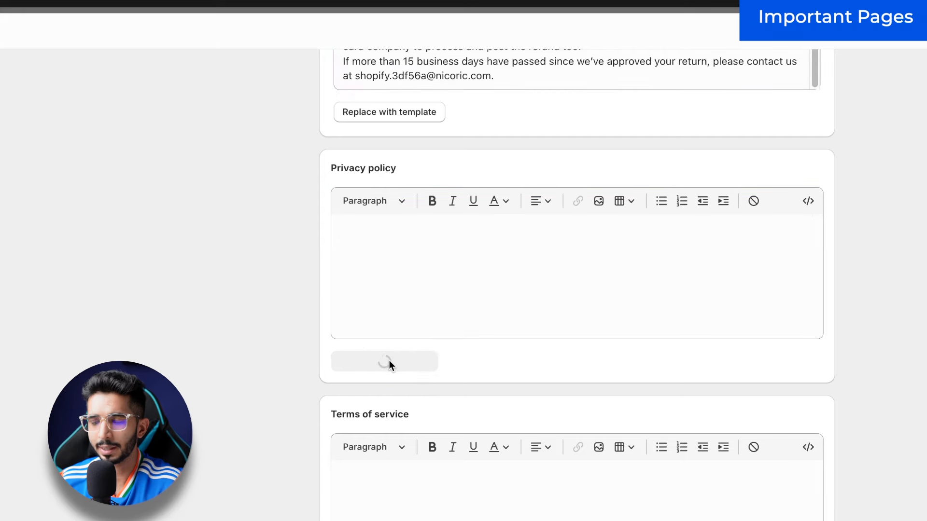
pyautogui.click(500, 329)
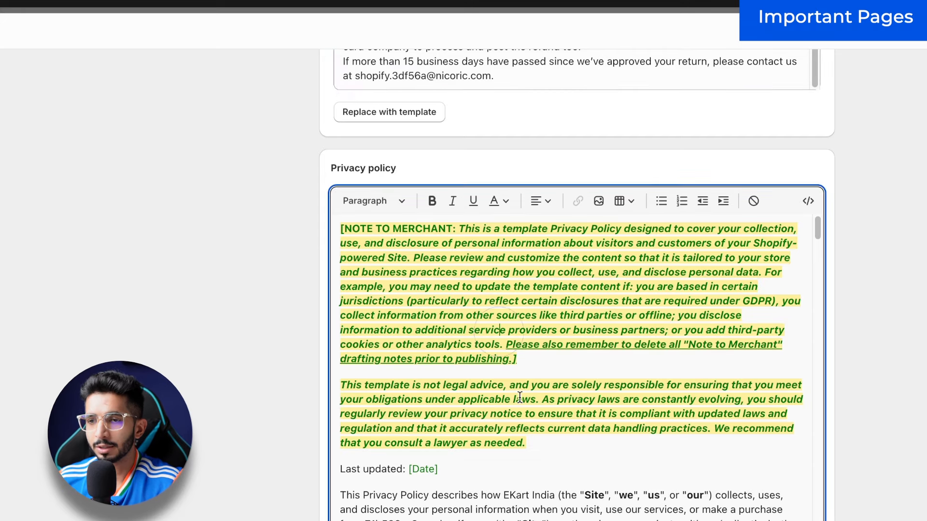
pyautogui.moveTo(544, 437); pyautogui.dragTo(305, 227)
pyautogui.click(305, 227)
pyautogui.moveTo(552, 447); pyautogui.dragTo(342, 229)
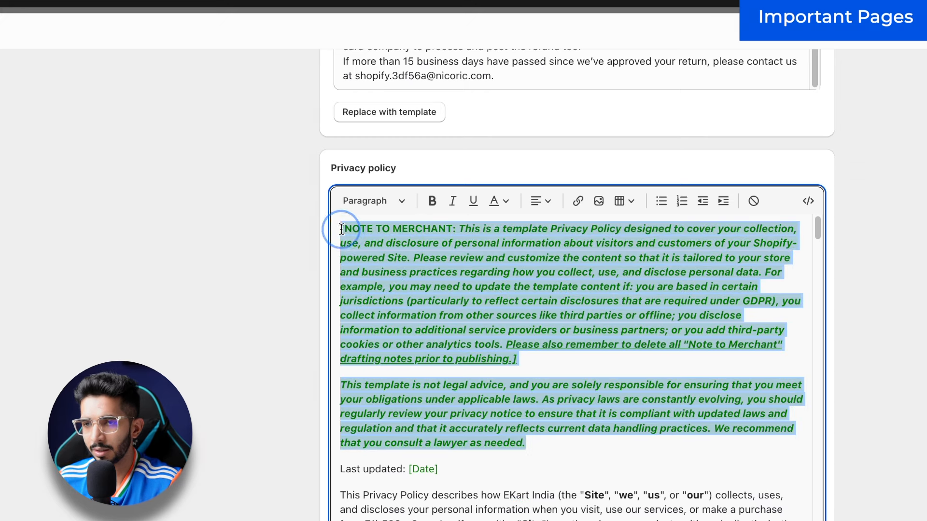
pyautogui.press('BackSpace')
pyautogui.moveTo(449, 254); pyautogui.dragTo(409, 253)
# Step: Create the Contact information from the template
pyautogui.scroll(-3, 465, 268)
pyautogui.scroll(-15, 465, 269)
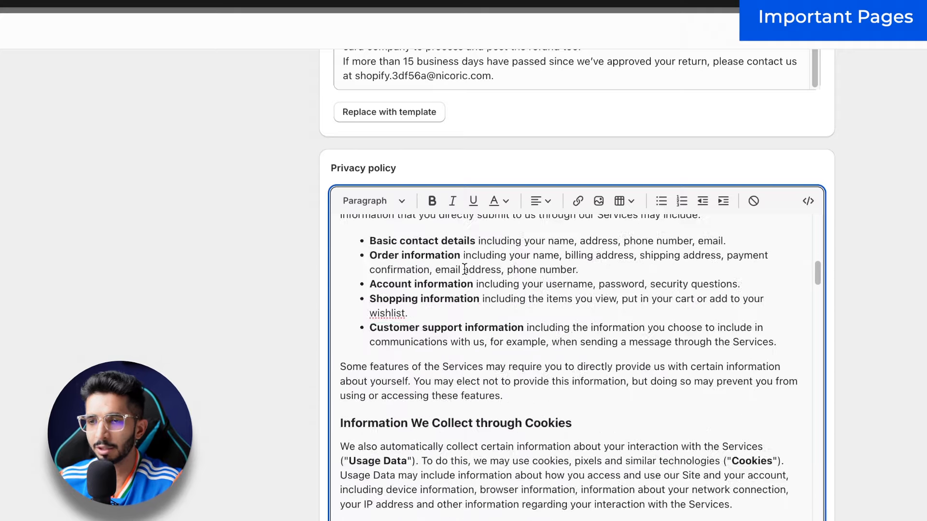
pyautogui.scroll(-8, 465, 271)
pyautogui.scroll(6, 464, 271)
pyautogui.scroll(-10, 464, 270)
pyautogui.scroll(-2, 448, 345)
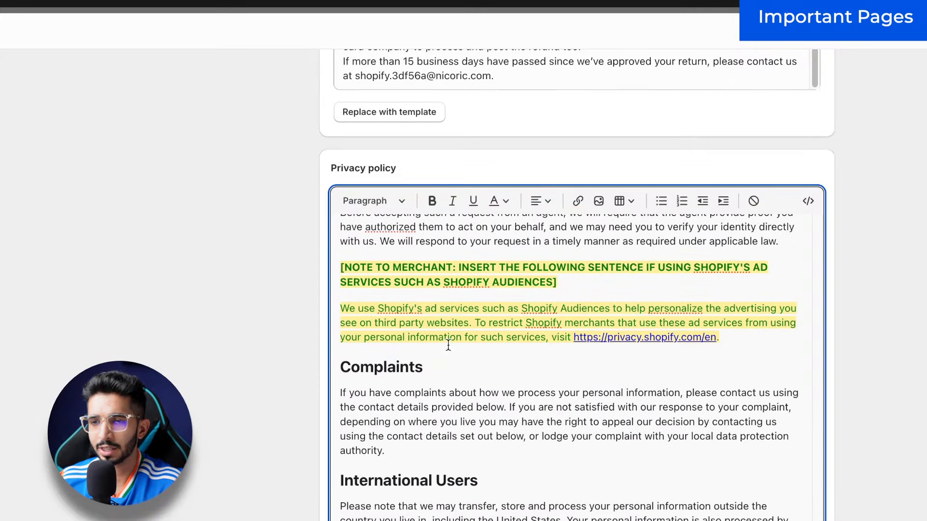
pyautogui.scroll(-10, 548, 314)
pyautogui.scroll(-5, 286, 381)
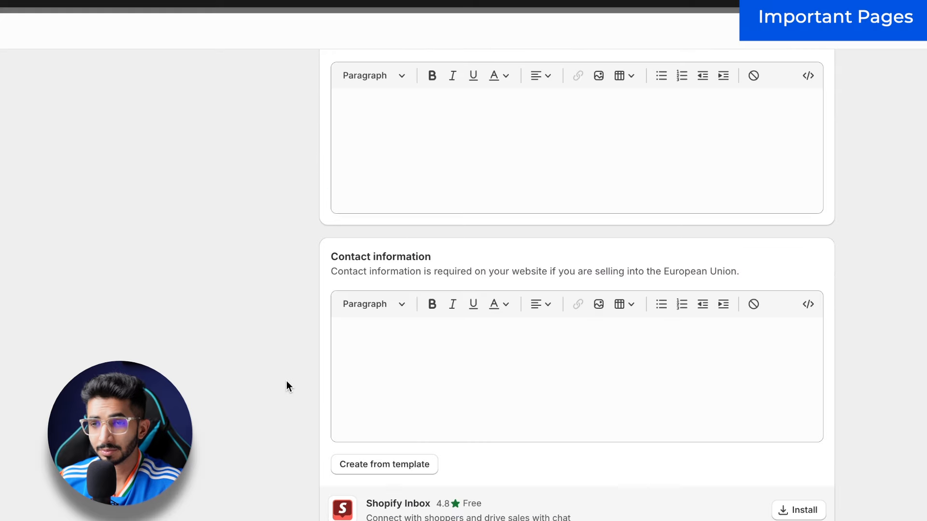
pyautogui.scroll(3, 286, 381)
pyautogui.click(386, 323)
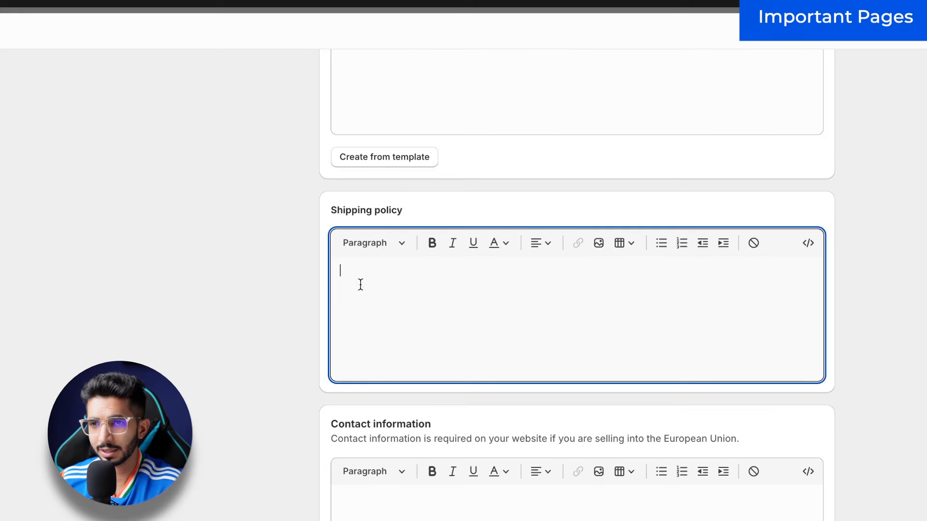
pyautogui.scroll(-4, 302, 289)
pyautogui.click(404, 374)
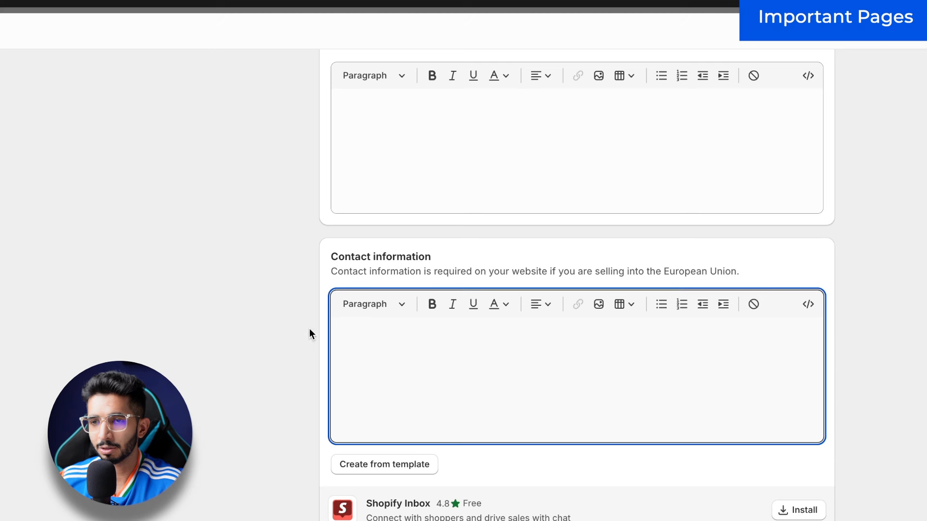
pyautogui.click(379, 464)
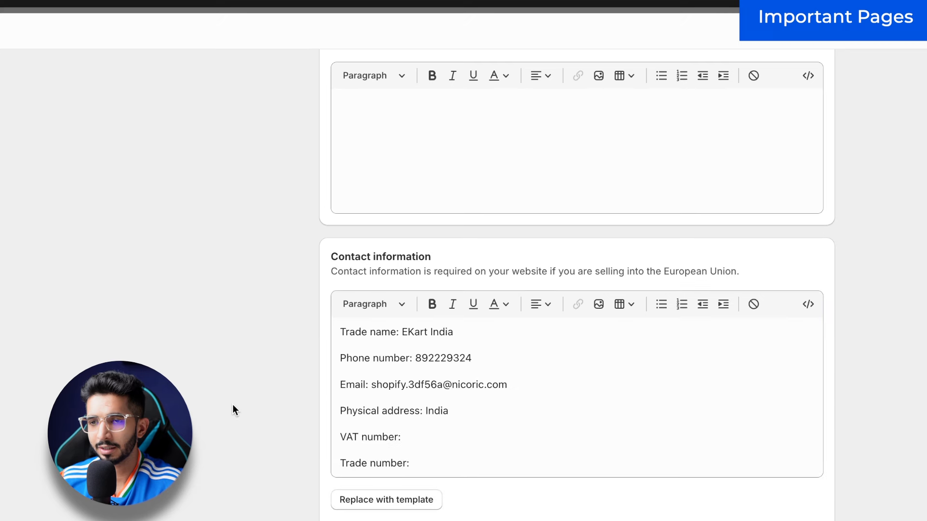
# Step: Review the contact details' phone, physical address, and VAT and trade number lines
pyautogui.click(453, 337)
pyautogui.tripleClick(463, 357)
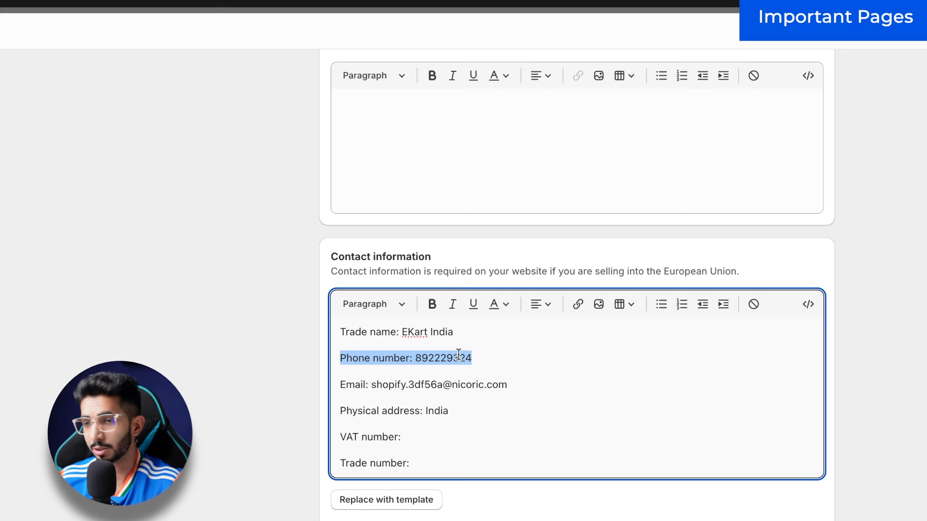
pyautogui.tripleClick(386, 393)
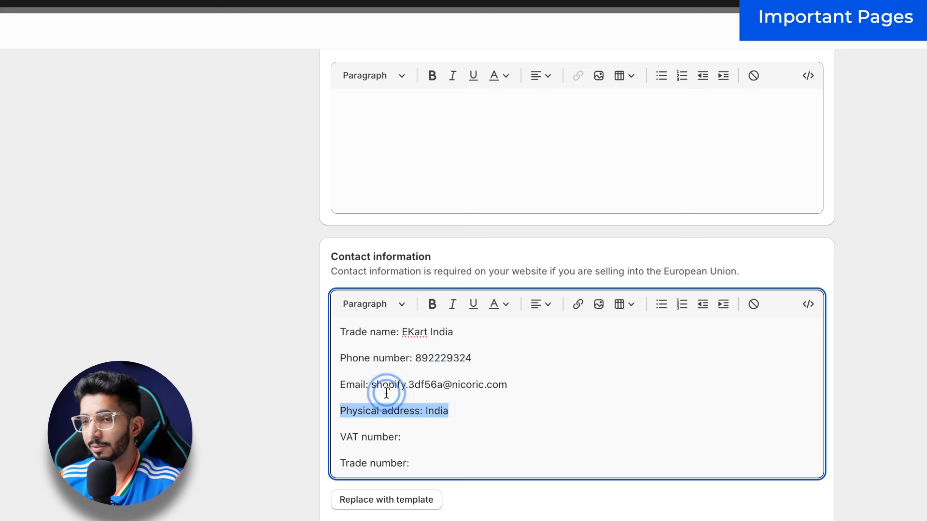
pyautogui.click(424, 440)
pyautogui.moveTo(425, 468); pyautogui.dragTo(294, 437)
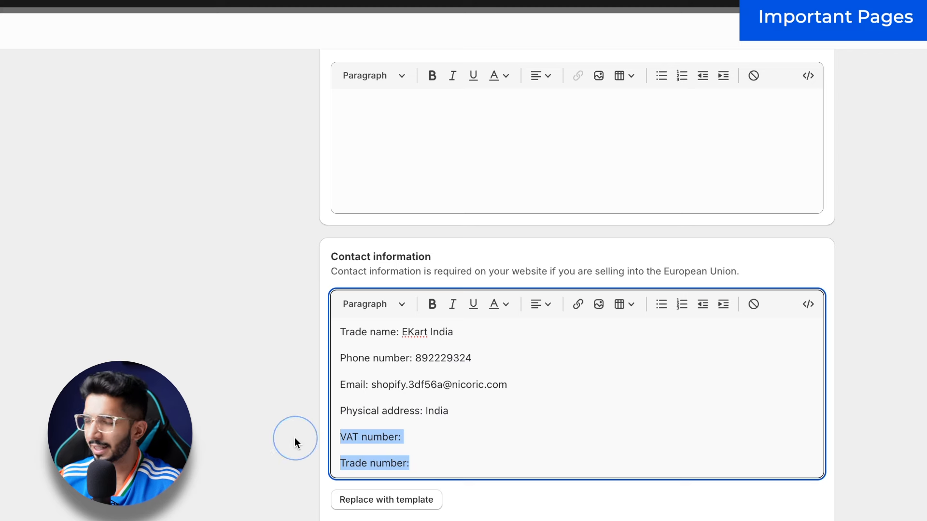
pyautogui.hotkey('ctrl', 'Home')
pyautogui.scroll(5, 358, 439)
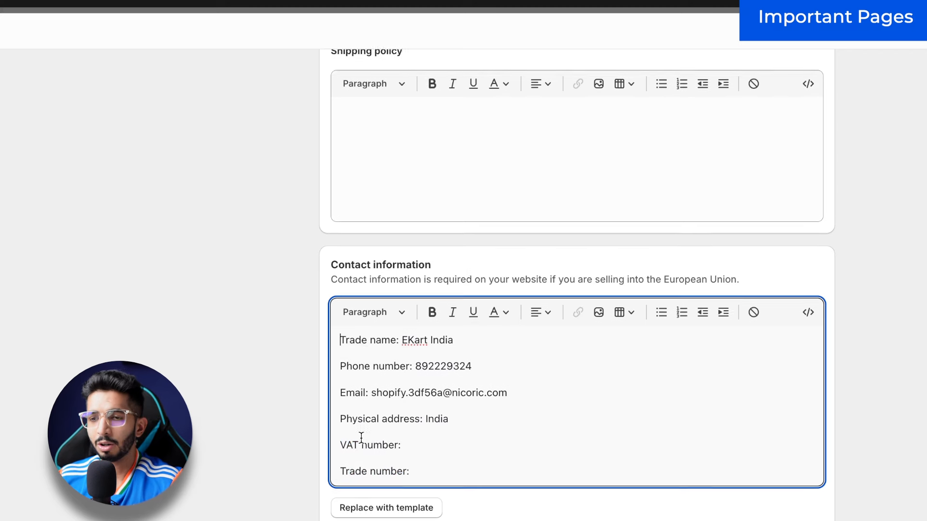
pyautogui.click(367, 374)
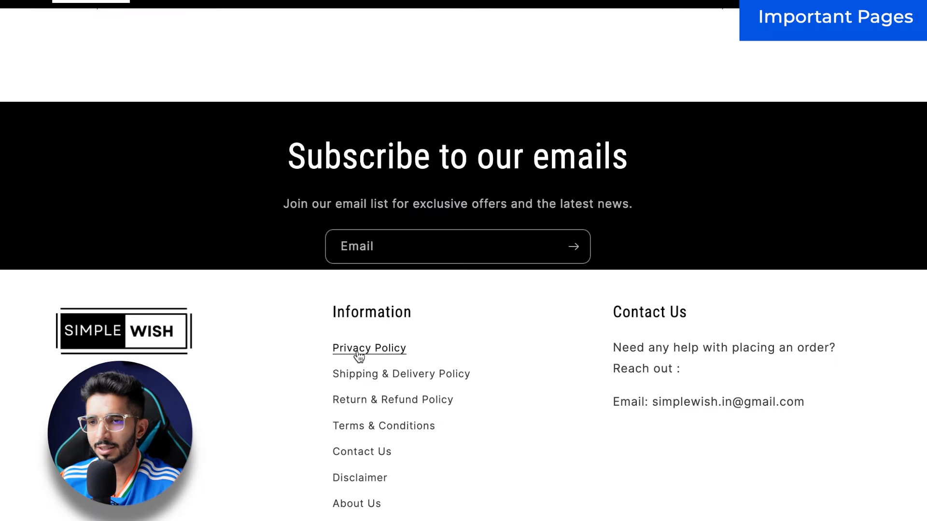
# Step: Open SimpleWish's Shipping & Delivery Policy page and read through its delivery terms
pyautogui.click(372, 375)
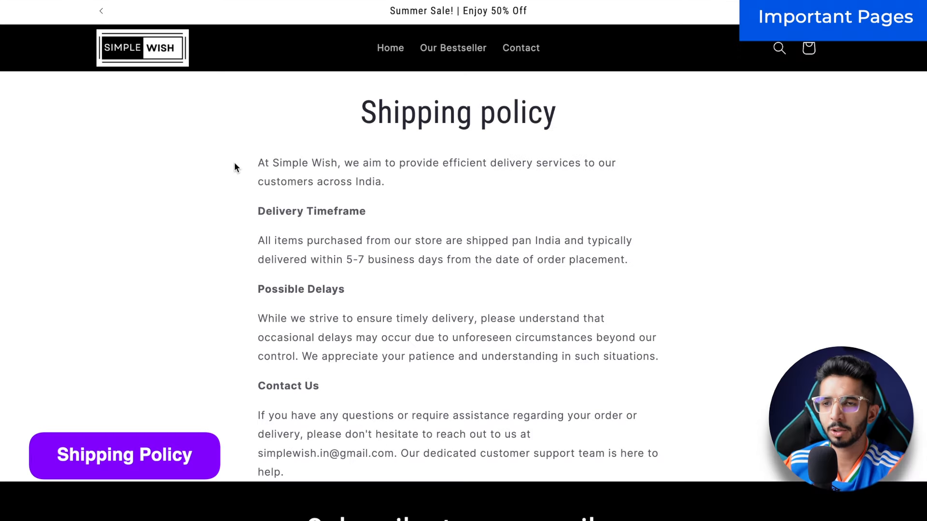
pyautogui.scroll(-1, 234, 162)
pyautogui.moveTo(257, 121); pyautogui.dragTo(374, 244)
pyautogui.scroll(1, 375, 244)
pyautogui.click(374, 244)
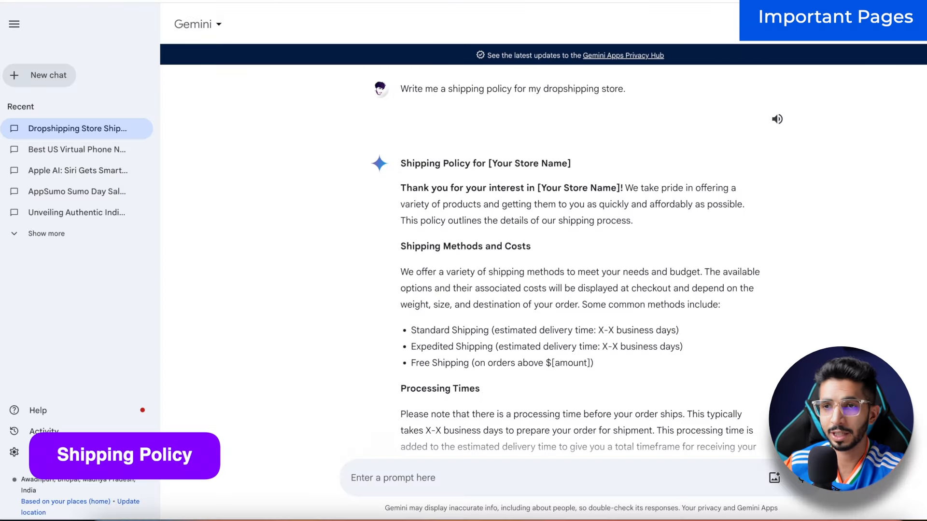
# Step: Copy Gemini's entire short shipping policy response and paste it into Shopify's shipping policy field
pyautogui.scroll(-6, 347, 187)
pyautogui.scroll(6, 348, 187)
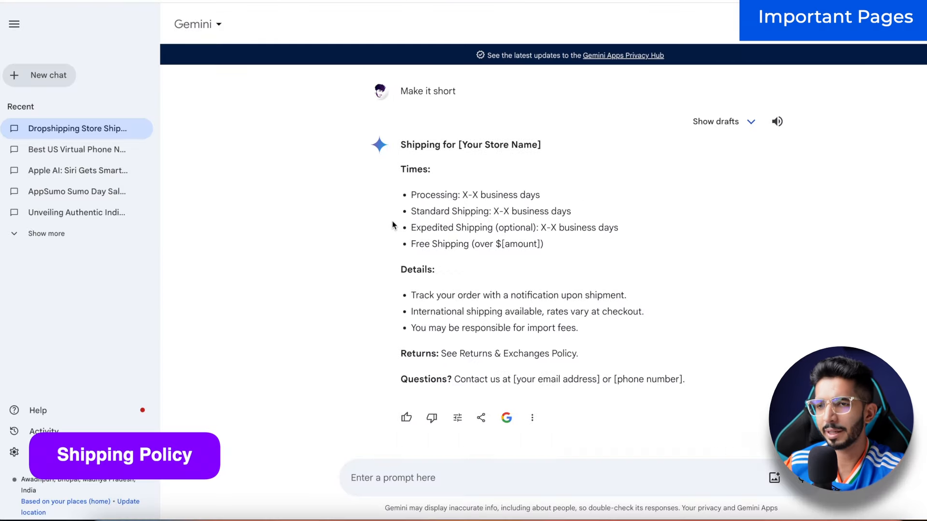
pyautogui.moveTo(455, 192); pyautogui.dragTo(600, 238)
pyautogui.click(405, 213)
pyautogui.click(598, 237)
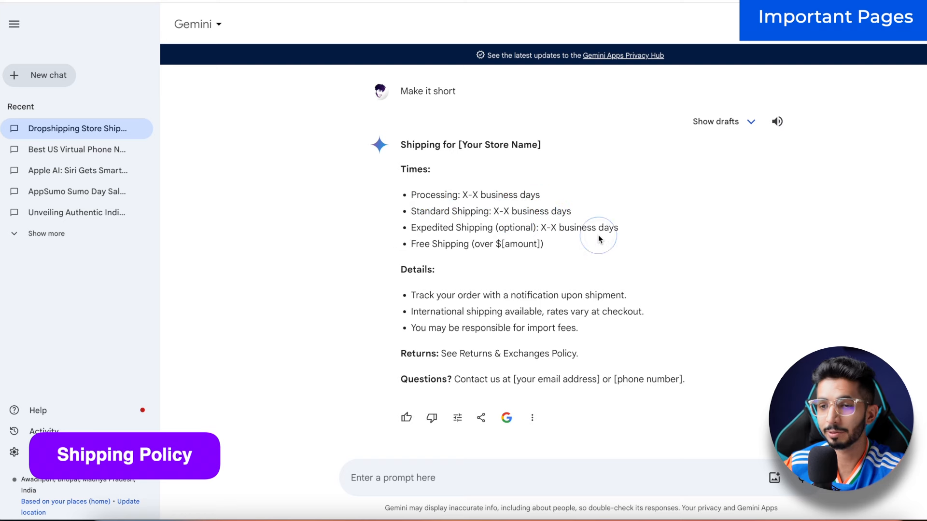
pyautogui.moveTo(693, 379); pyautogui.dragTo(401, 147)
pyautogui.press('super+c')
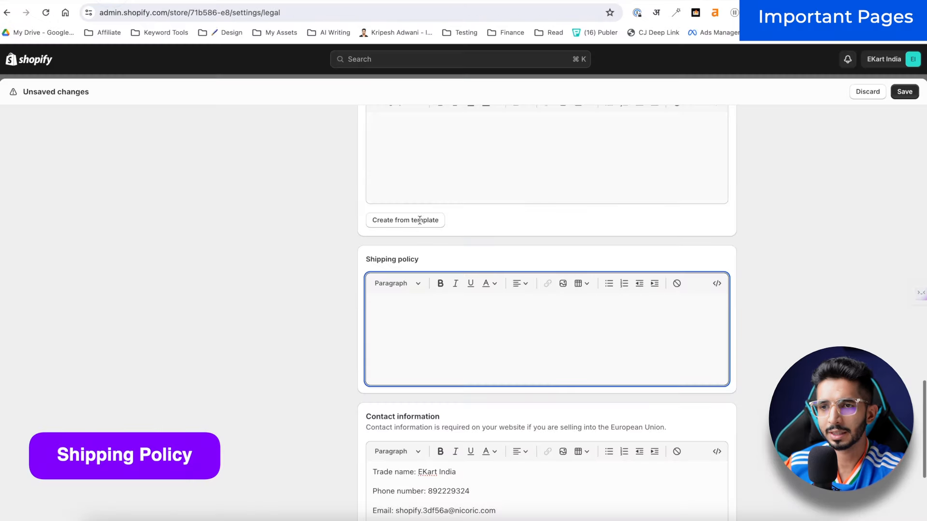
pyautogui.press('super+v')
# Step: Replace the [Your Store Name] placeholder with 'Ekat India'
pyautogui.moveTo(340, 309); pyautogui.dragTo(349, 309)
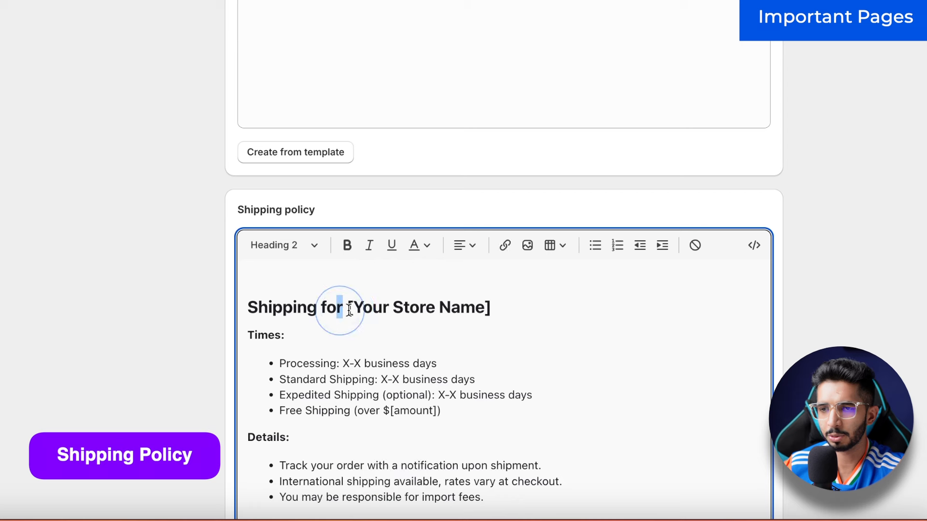
pyautogui.press('shift+super+Right')
pyautogui.write('Eka')
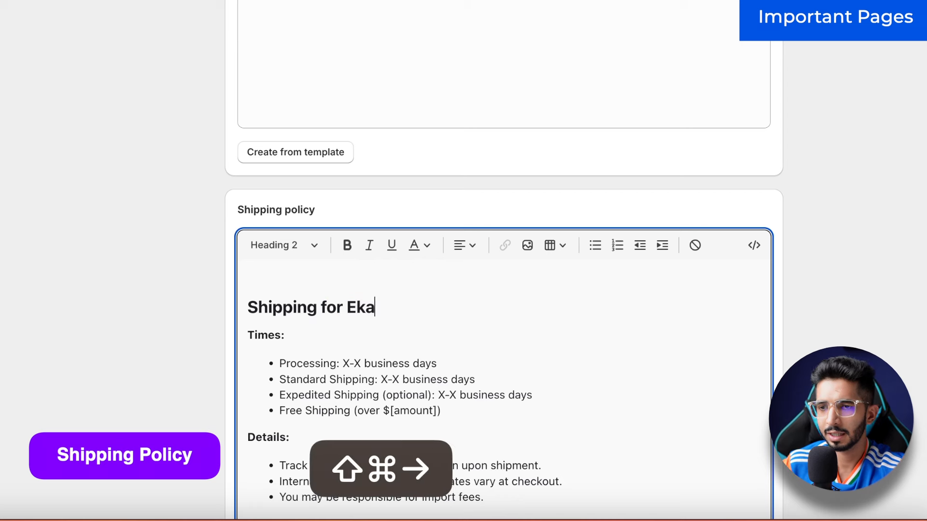
pyautogui.write('t India')
pyautogui.press('Left')
pyautogui.press('Left')
pyautogui.press('Left')
pyautogui.press('Left')
pyautogui.press('Left')
pyautogui.press('Down')
pyautogui.press('Down')
pyautogui.press('Down')
# Step: Set processing time to 3 business days and standard shipping to 4–10 days
pyautogui.press('Up')
pyautogui.hotkey('alt', 'Left')
pyautogui.hotkey('alt', 'Left')
pyautogui.press('Left')
pyautogui.press('shift+super+Right')
pyautogui.write('3 busi')
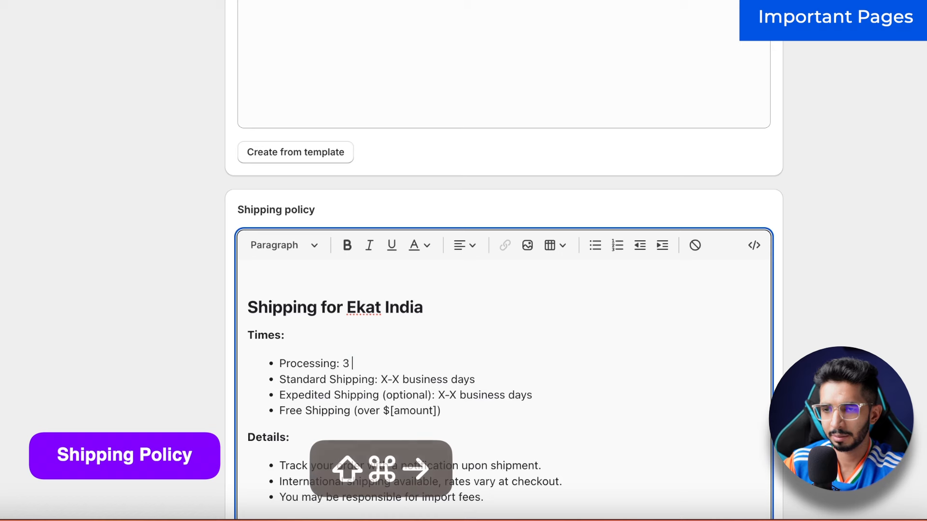
pyautogui.press('Down')
pyautogui.press('Left')
pyautogui.press('Left')
pyautogui.press('Left')
pyautogui.press('Left')
pyautogui.press('Left')
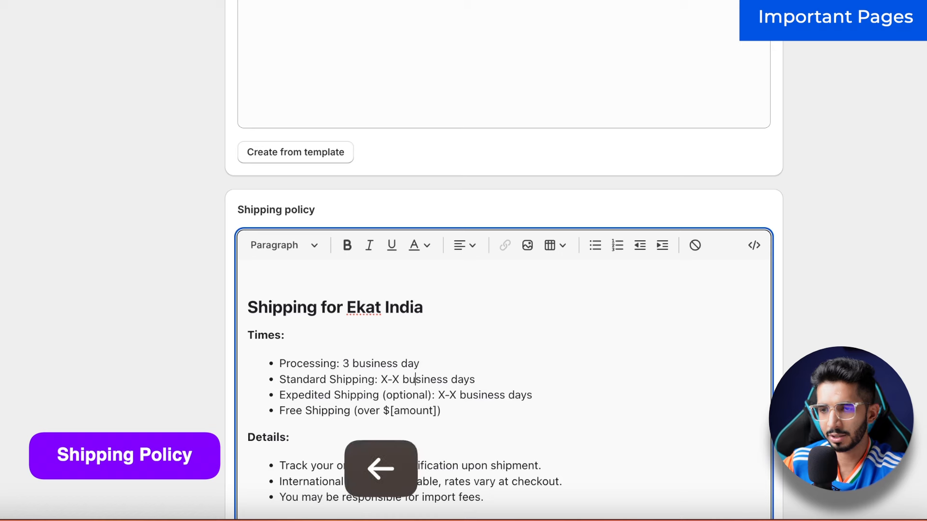
pyautogui.hotkey('shift', 'Left')
pyautogui.write('4')
pyautogui.press('Right')
pyautogui.press('Right')
pyautogui.hotkey('shift', 'Left')
# Step: Delete the expedited shipping line and make shipping free for every order
pyautogui.press('Down')
pyautogui.press('super+Left')
pyautogui.hotkey('shift', 'Down')
pyautogui.hotkey('shift', 'Down')
pyautogui.hotkey('shift', 'Up')
pyautogui.press('BackSpace')
pyautogui.hotkey('alt', 'Right')
pyautogui.press('shift+super+Right')
pyautogui.write('for every')
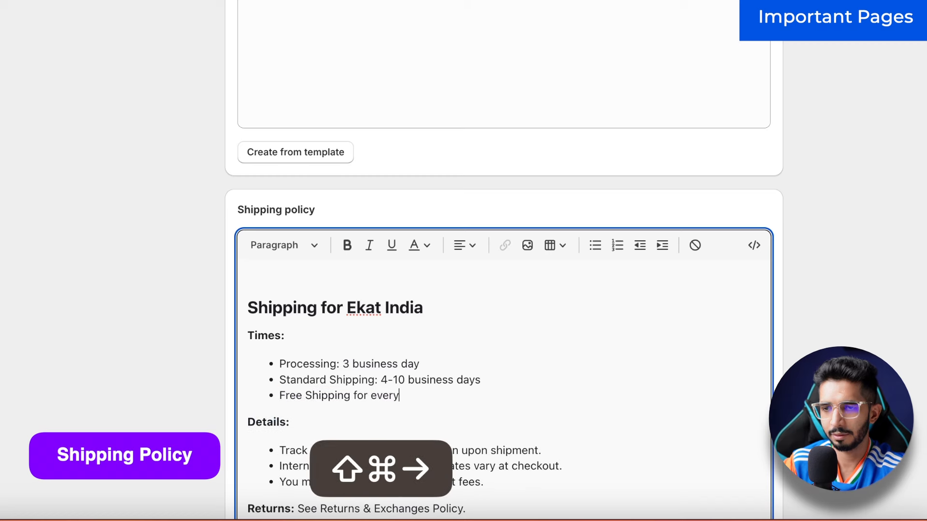
pyautogui.write(' order.')
# Step: Remove the international shipping and import fees bullets from the policy
pyautogui.scroll(-3, 399, 327)
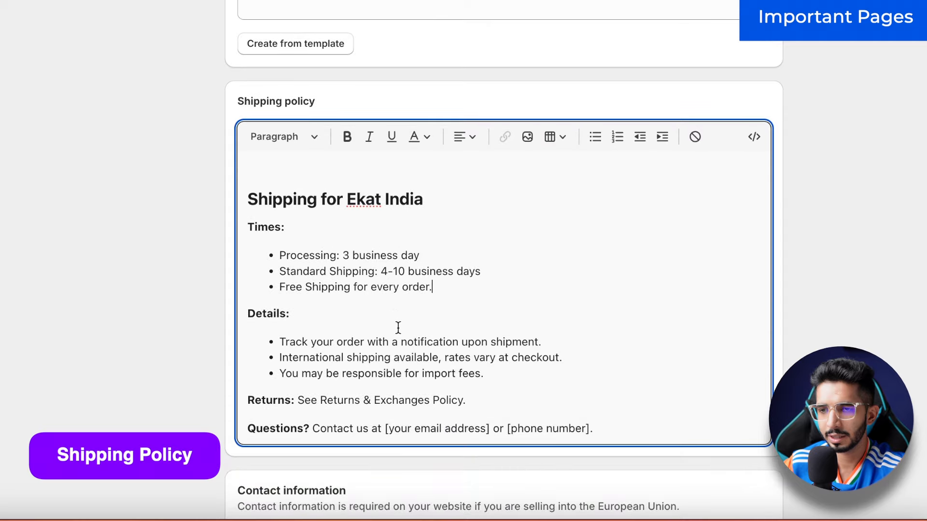
pyautogui.click(491, 309)
pyautogui.press('super+Right')
pyautogui.press('shift+super+Left')
pyautogui.press('BackSpace')
pyautogui.press('BackSpace')
pyautogui.press('Down')
pyautogui.press('shift+super+Left')
pyautogui.press('BackSpace')
pyautogui.press('BackSpace')
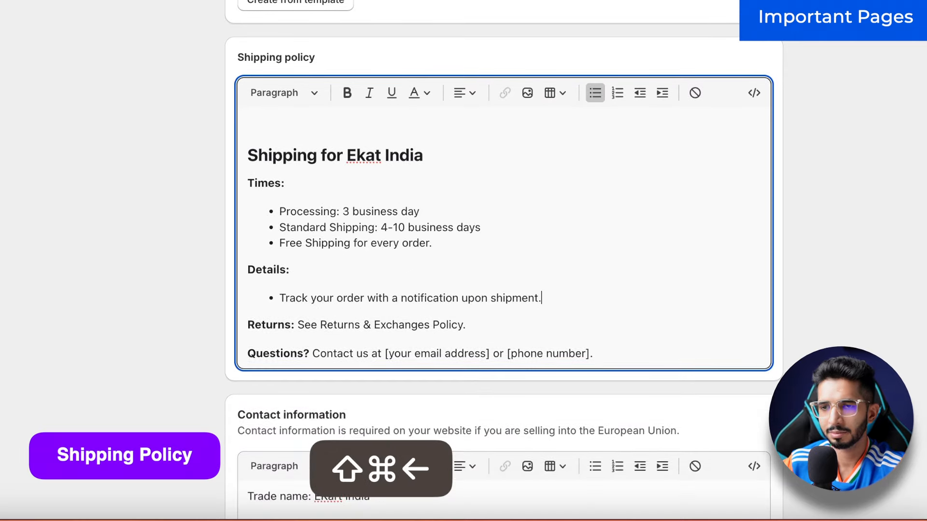
pyautogui.press('Down')
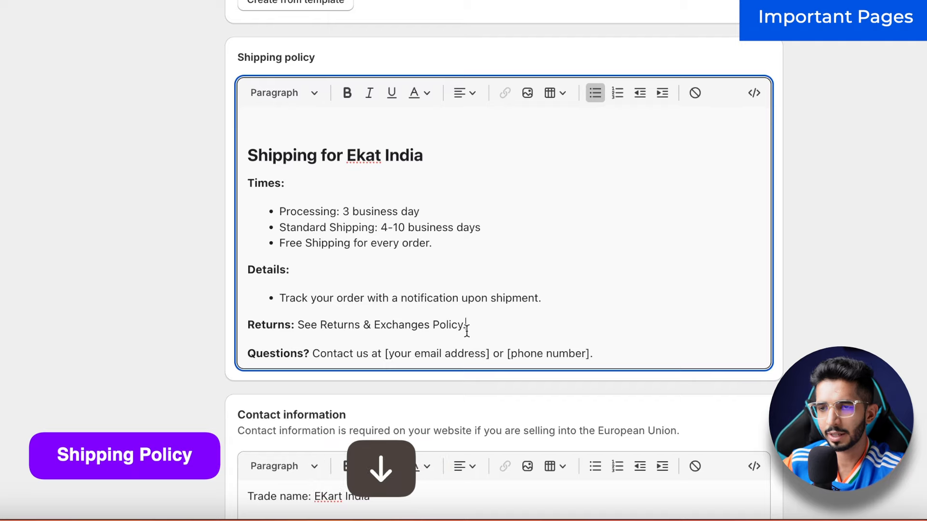
pyautogui.scroll(-3, 466, 332)
pyautogui.scroll(10, 294, 313)
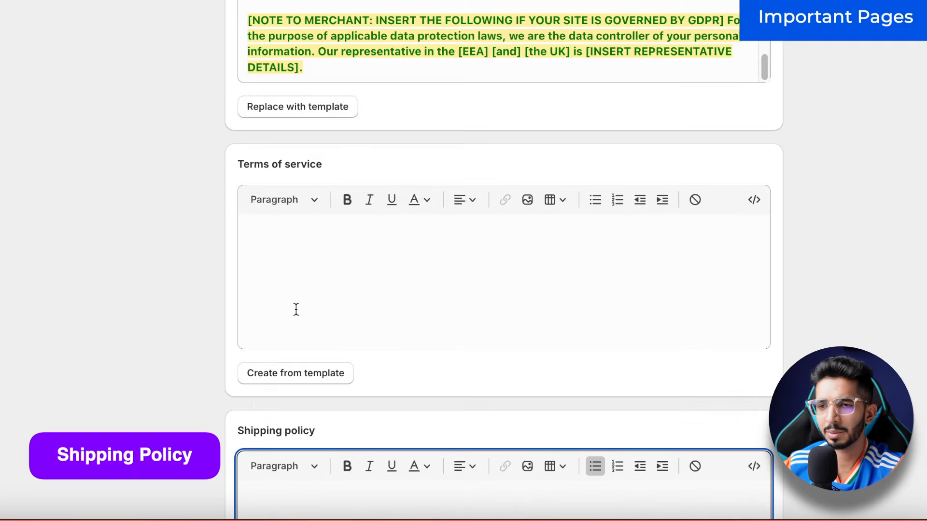
# Step: Fill the empty Terms of Service from Shopify's template and scroll back up the policies page
pyautogui.scroll(-2, 296, 309)
pyautogui.click(296, 309)
pyautogui.click(292, 404)
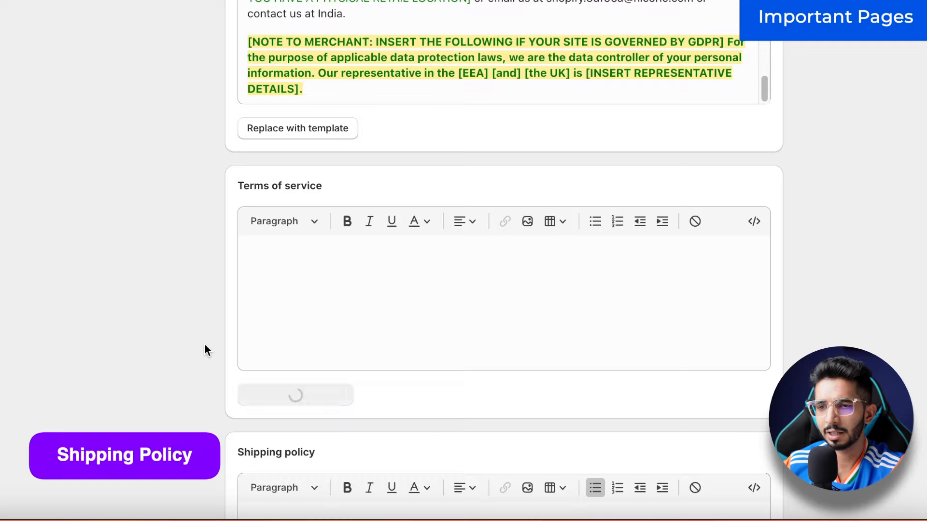
pyautogui.scroll(-15, 225, 342)
pyautogui.scroll(10, 502, 118)
pyautogui.scroll(-20, 502, 118)
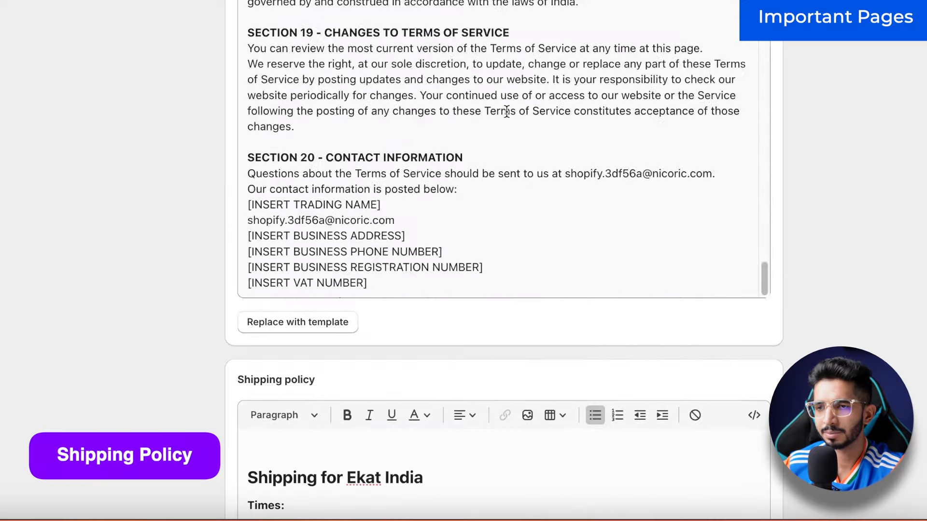
pyautogui.scroll(5, 129, 166)
pyautogui.scroll(20, 128, 166)
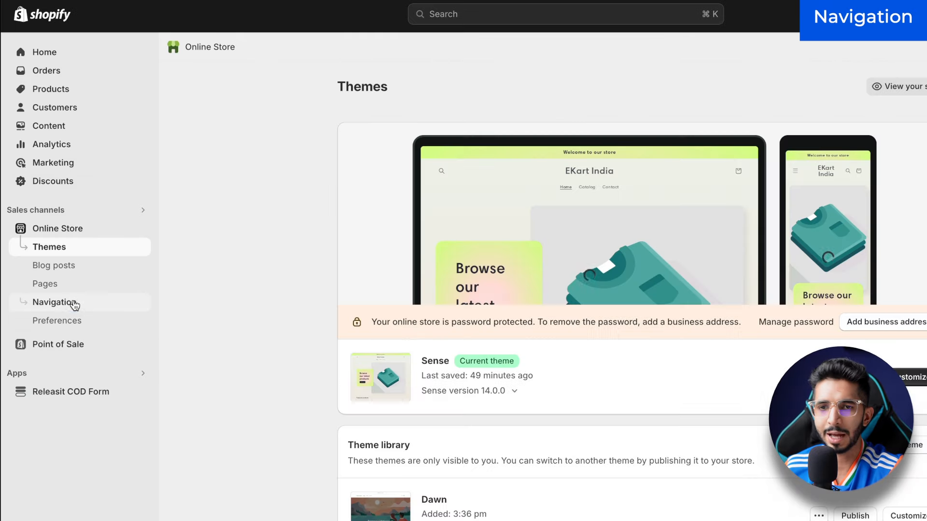
# Step: In Navigation, open the Footer menu and add a Privacy Policy link
pyautogui.click(72, 302)
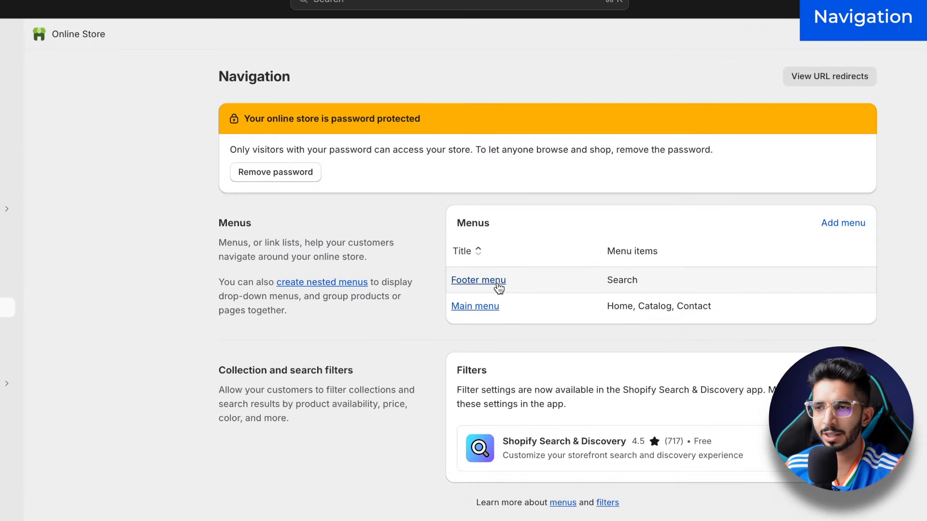
pyautogui.click(496, 285)
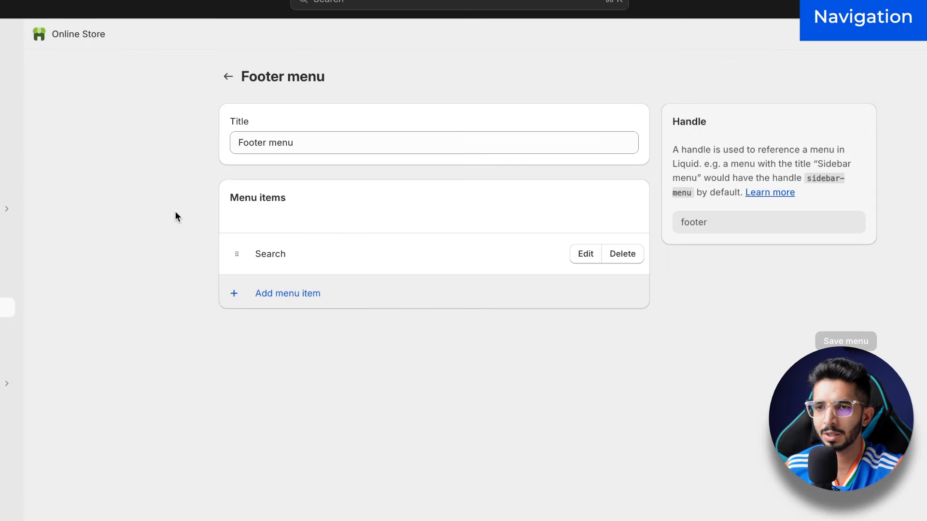
pyautogui.click(310, 304)
pyautogui.click(880, 123)
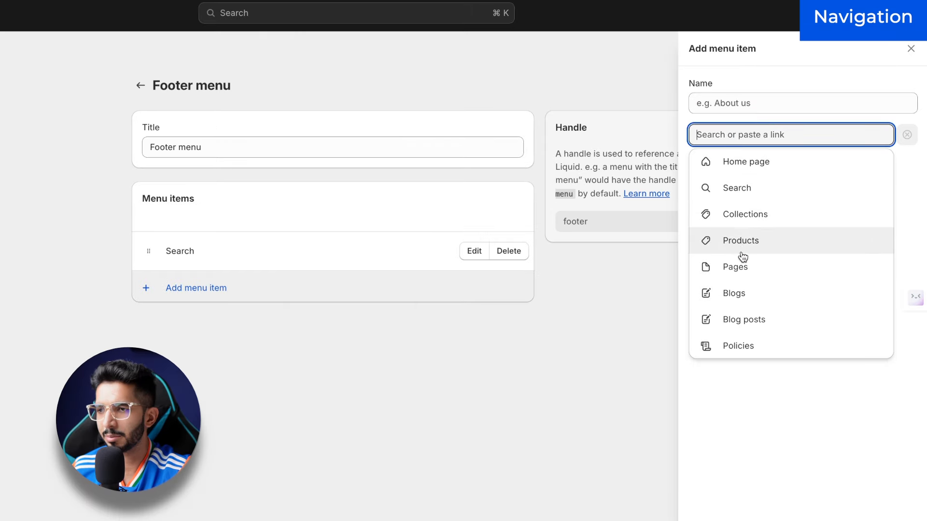
pyautogui.click(730, 347)
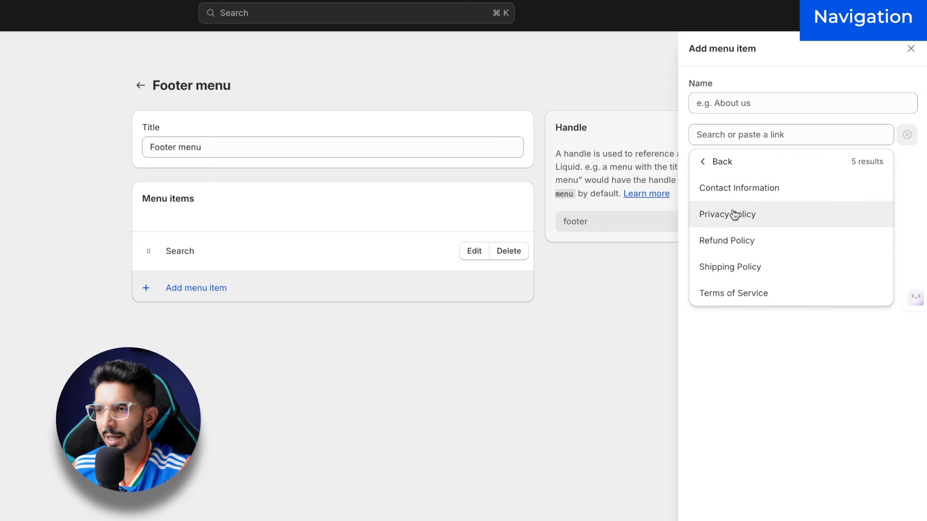
pyautogui.click(733, 214)
pyautogui.press('Return')
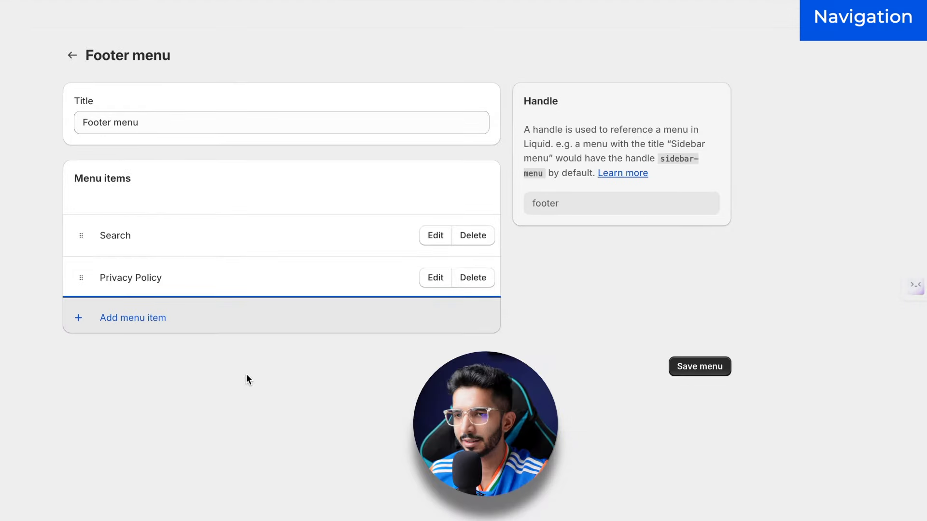
# Step: Add Refund Policy and Shipping Policy links to the footer menu
pyautogui.click(270, 336)
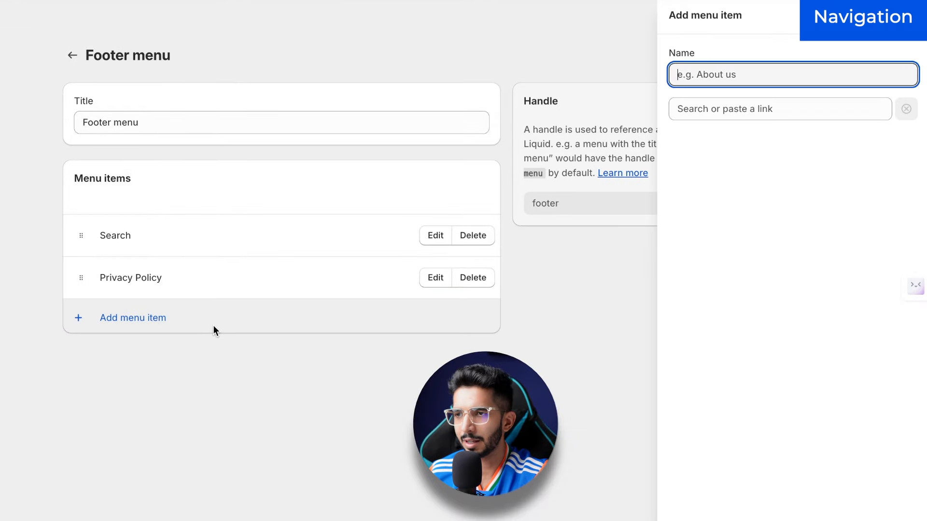
pyautogui.click(734, 107)
pyautogui.click(724, 346)
pyautogui.click(709, 224)
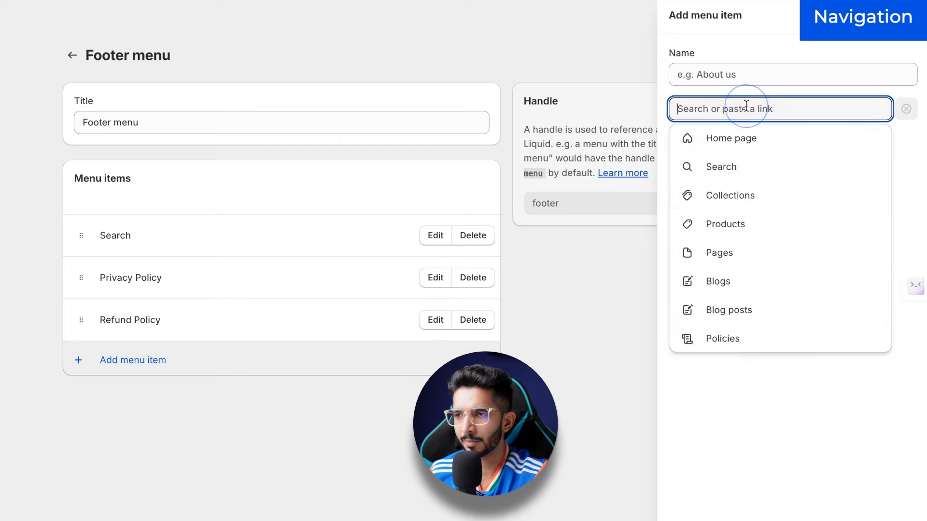
pyautogui.click(724, 338)
pyautogui.click(714, 252)
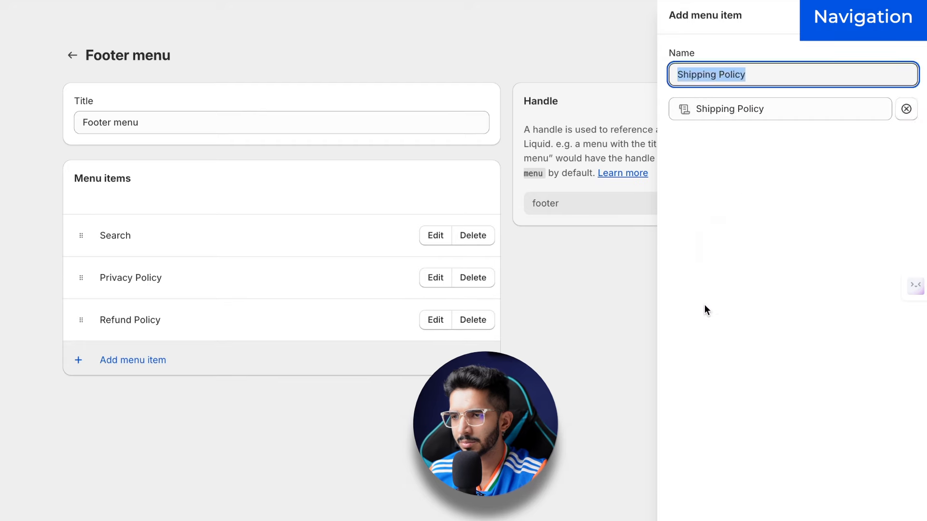
pyautogui.press('Return')
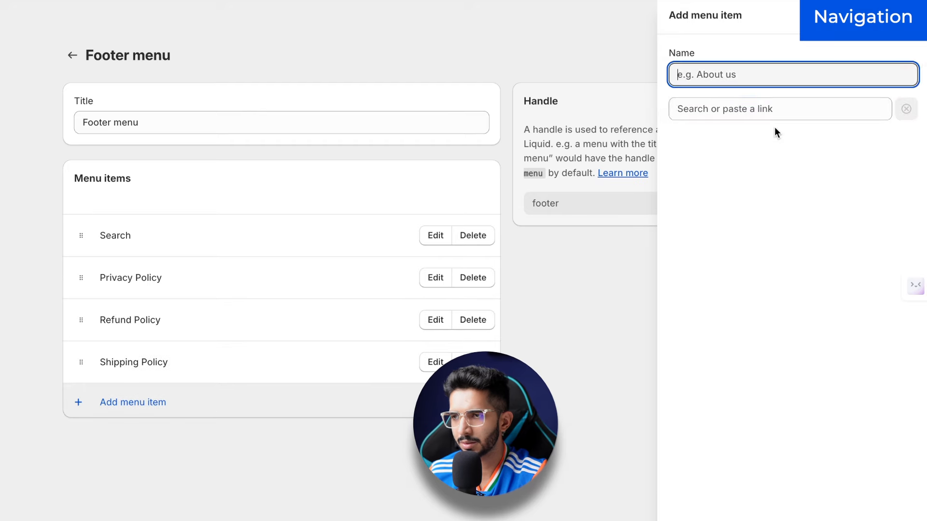
# Step: Add a Terms of Service link and save the footer menu
pyautogui.click(752, 109)
pyautogui.click(751, 338)
pyautogui.click(705, 281)
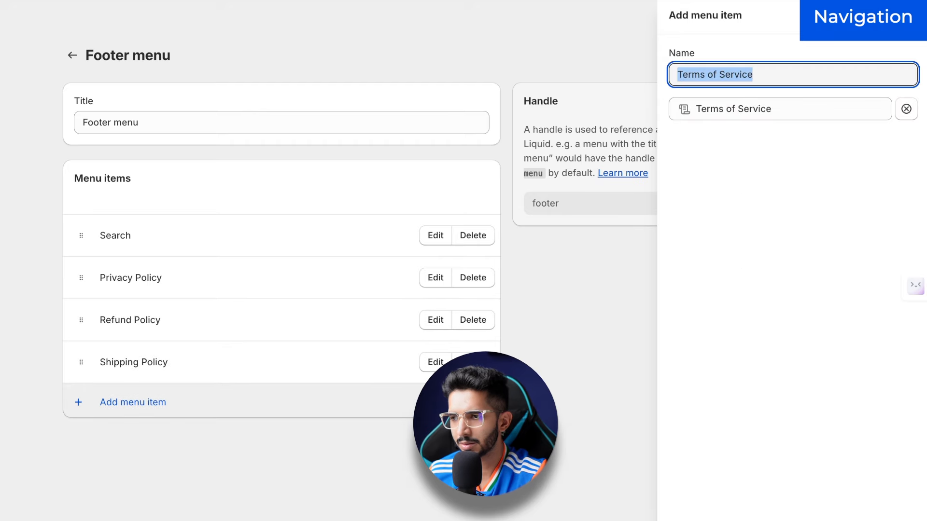
pyautogui.press('Return')
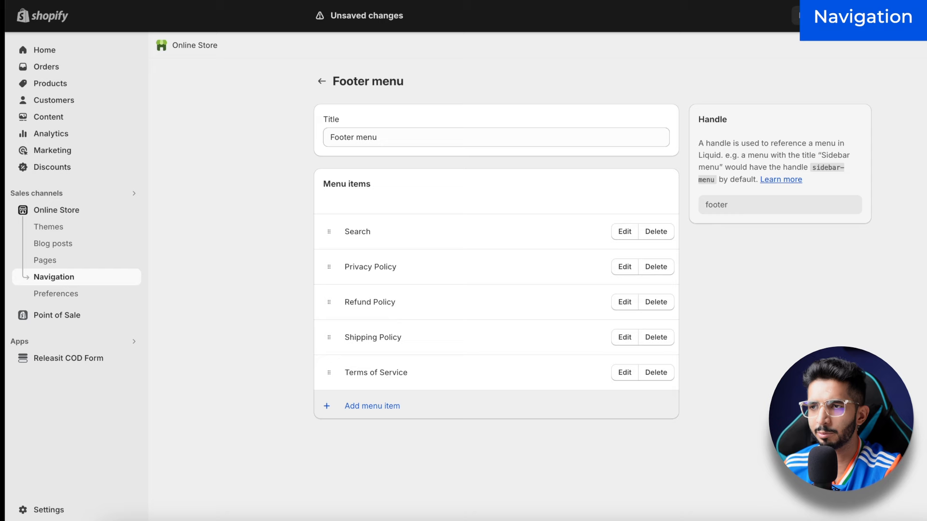
pyautogui.click(821, 16)
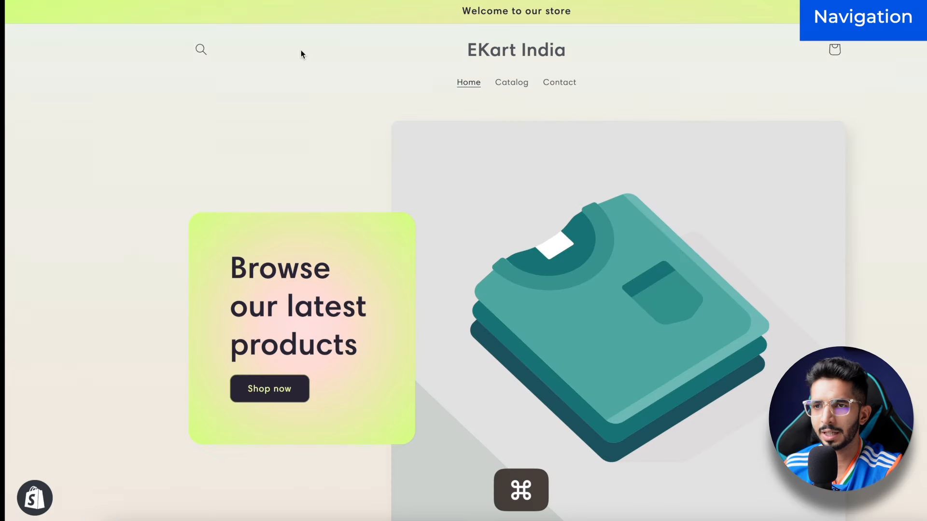
# Step: Reload the storefront, check the footer's four policy links, and return to the Themes page
pyautogui.press('super+r')
pyautogui.scroll(-10, 294, 186)
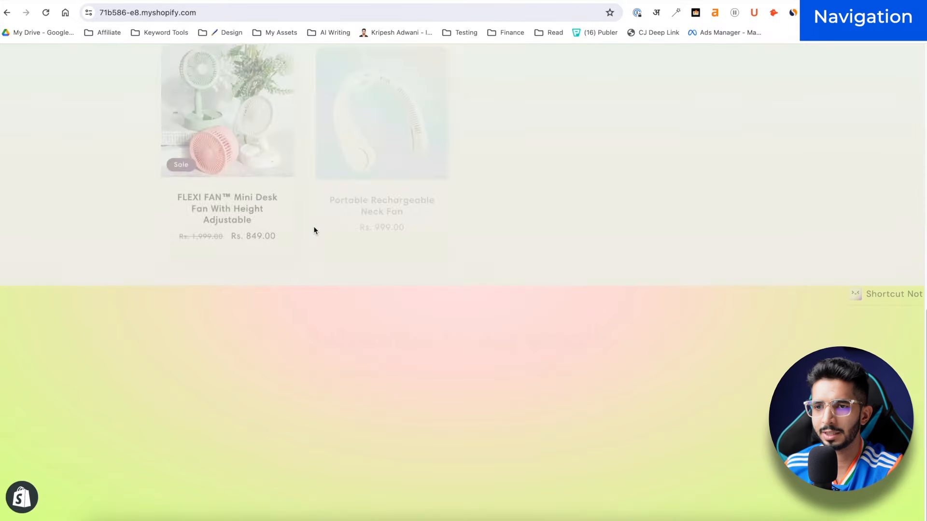
pyautogui.scroll(-3, 235, 477)
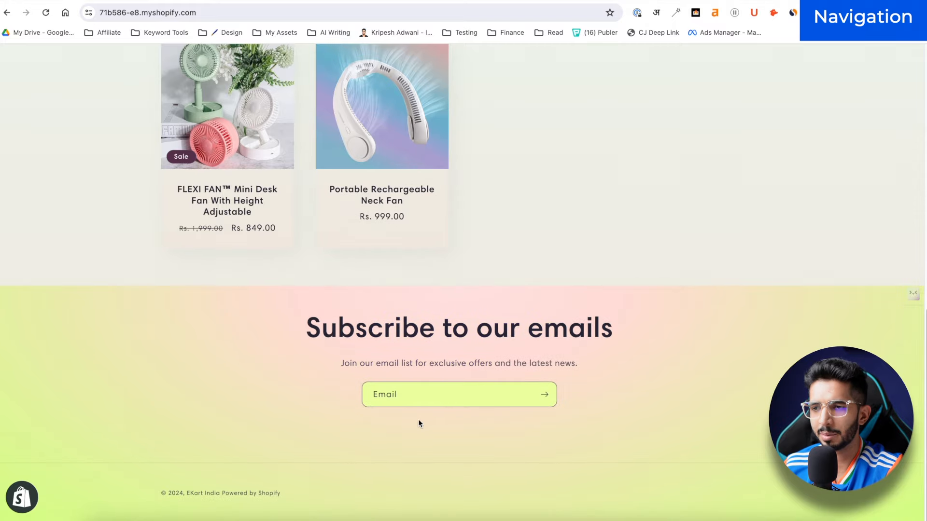
pyautogui.scroll(15, 281, 255)
pyautogui.click(128, 1)
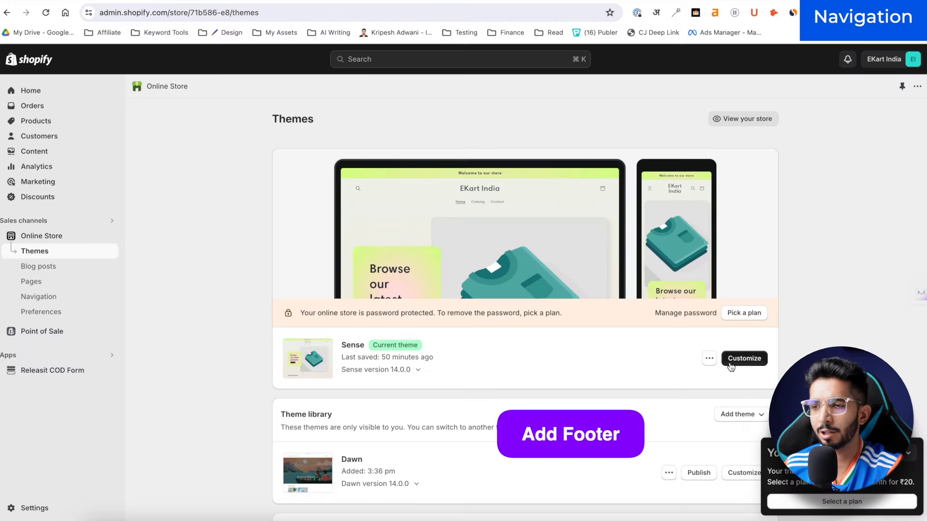
# Step: Customize the Sense theme and add a Menu block of quick links to the footer
pyautogui.click(743, 358)
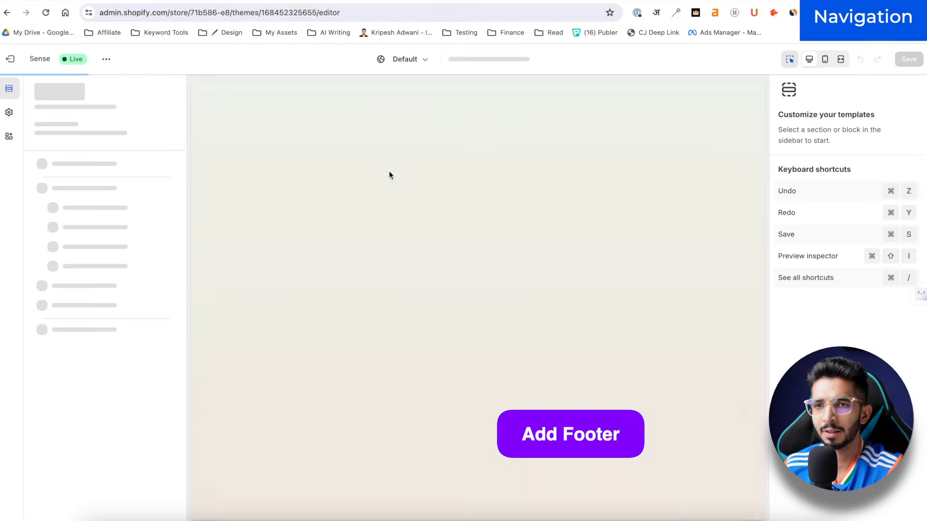
pyautogui.scroll(-10, 224, 405)
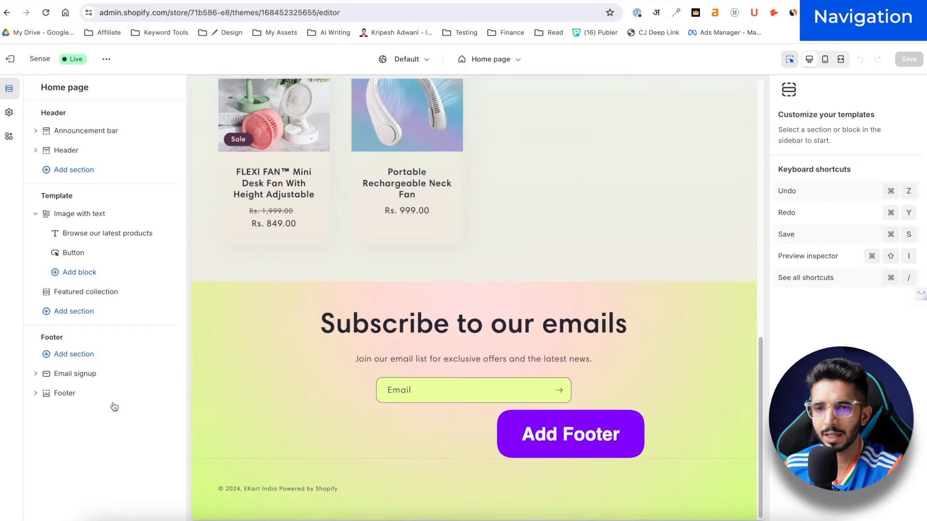
pyautogui.click(60, 393)
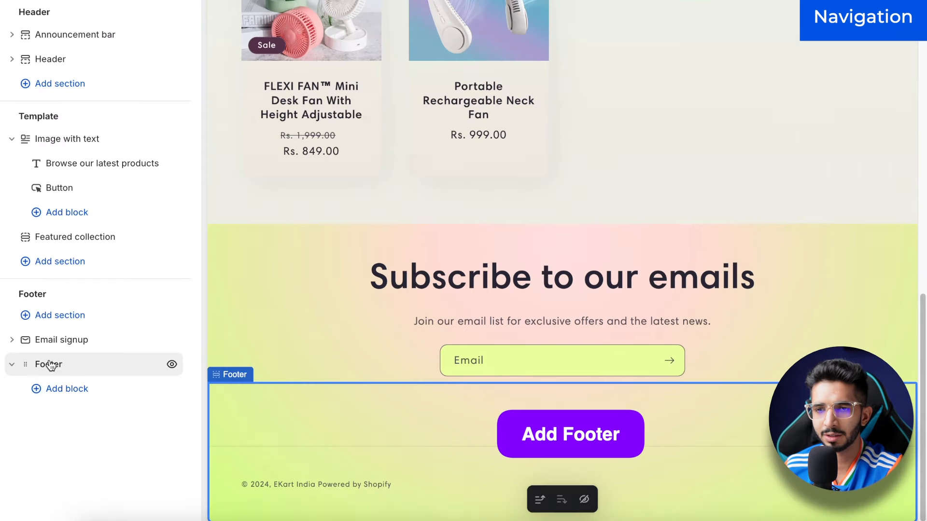
pyautogui.click(71, 389)
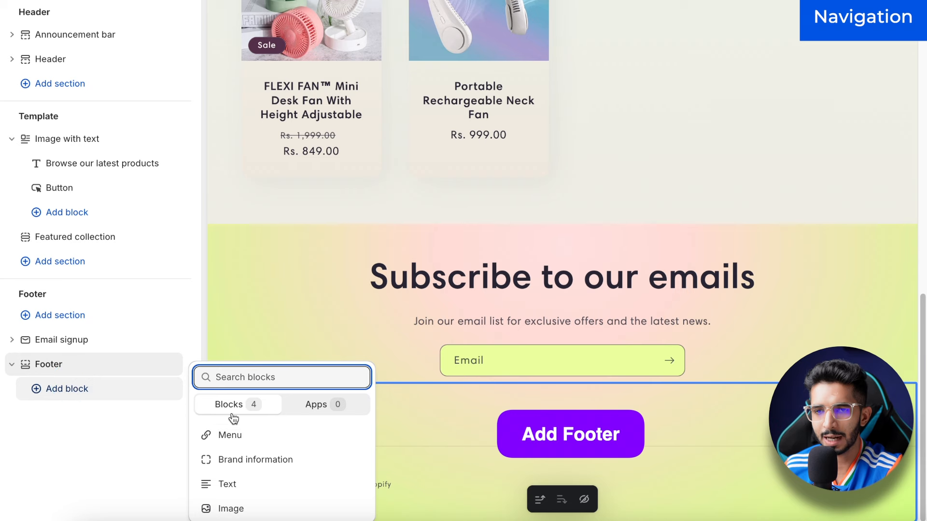
pyautogui.click(258, 437)
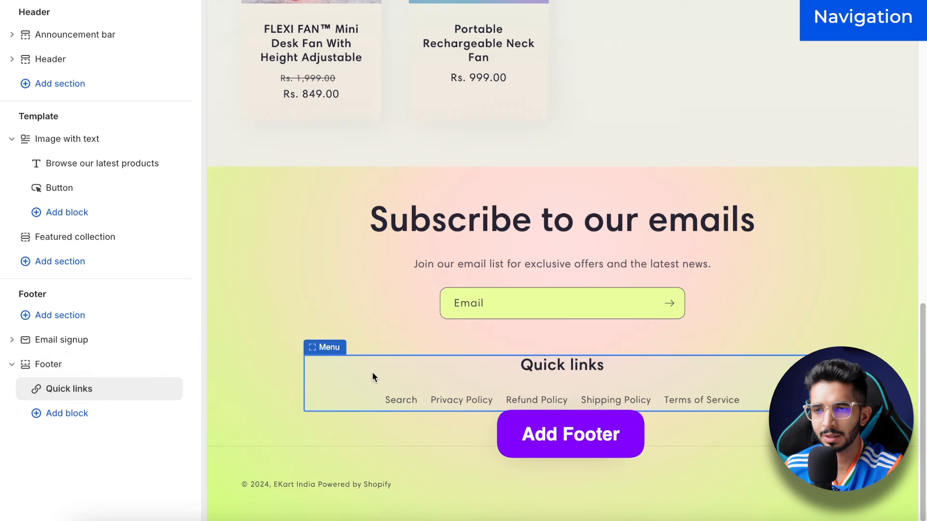
pyautogui.click(166, 365)
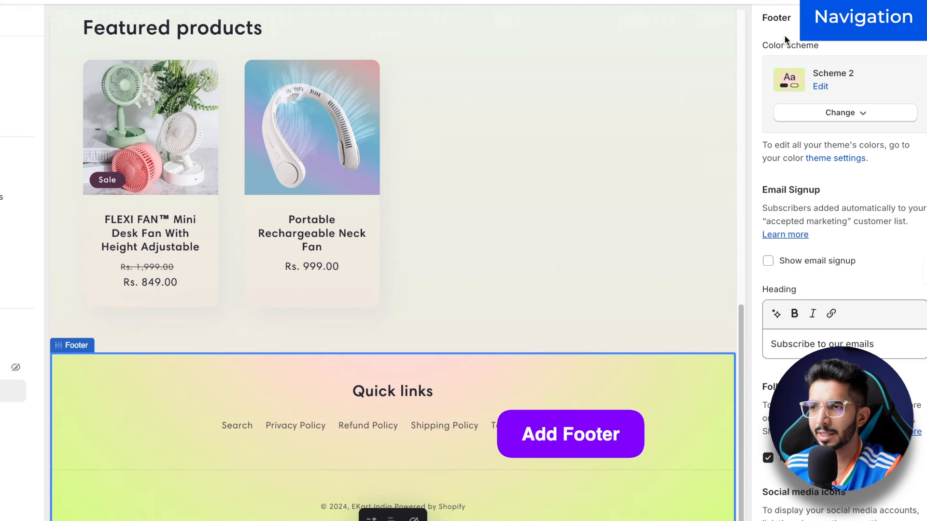
# Step: Preview footer colour Schemes 3, 5, 1 and 2 to compare them
pyautogui.click(821, 115)
pyautogui.click(823, 213)
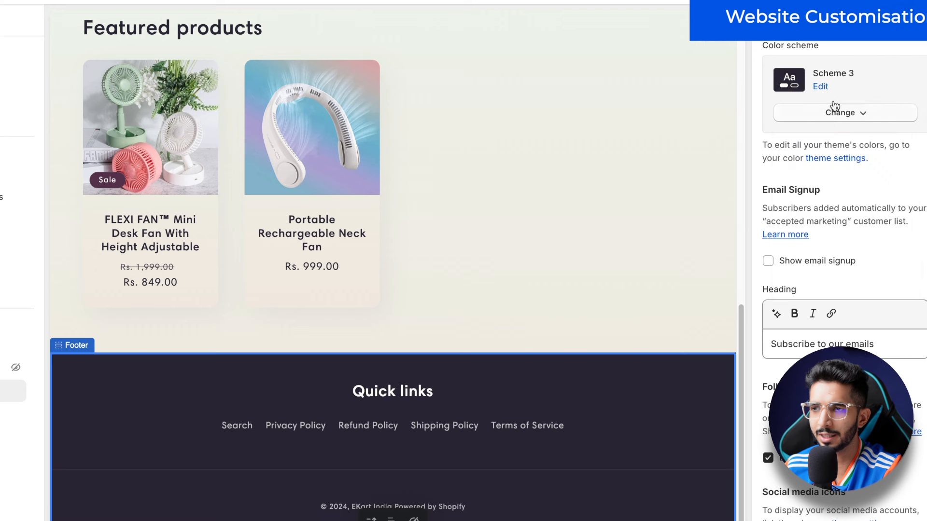
pyautogui.click(829, 121)
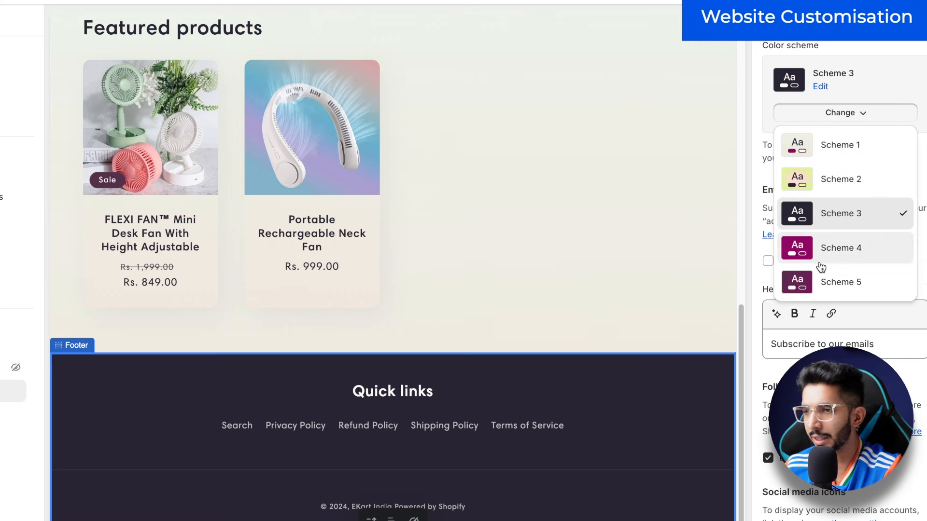
pyautogui.click(824, 281)
pyautogui.click(844, 118)
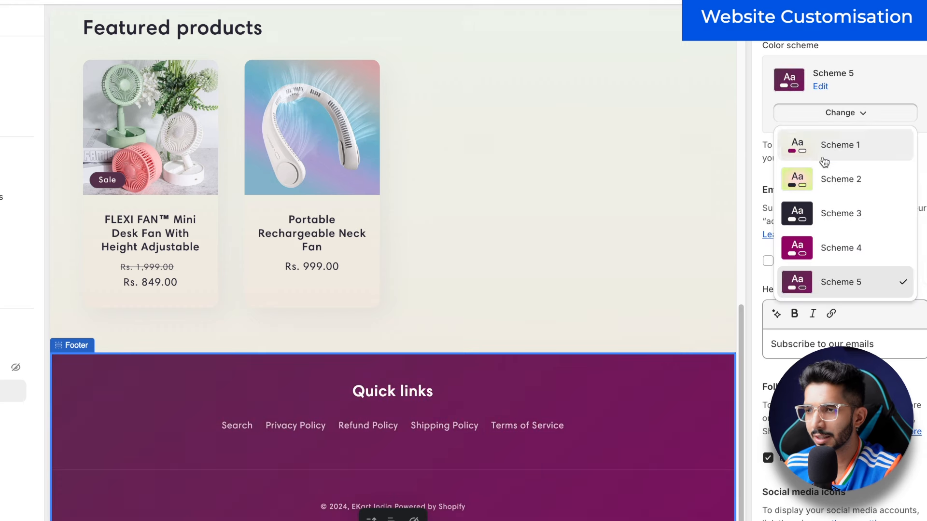
pyautogui.click(824, 150)
pyautogui.click(843, 115)
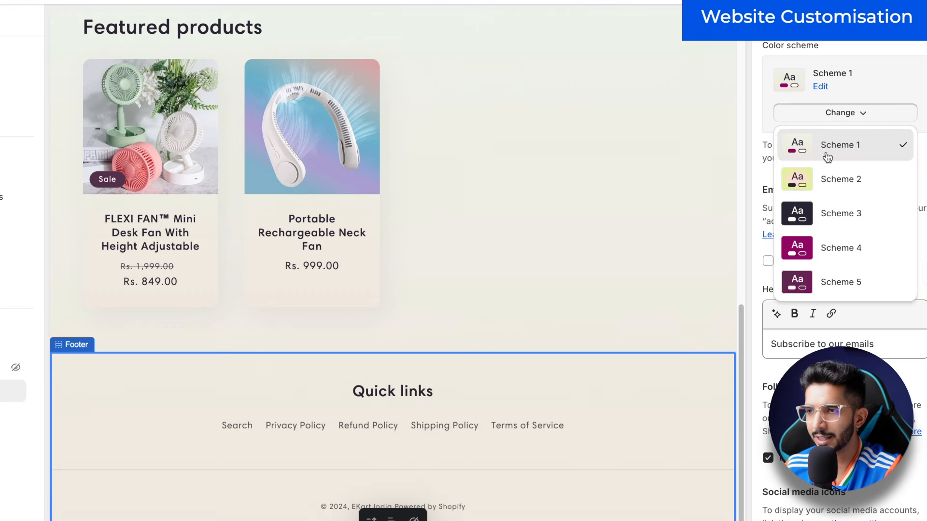
pyautogui.click(822, 193)
pyautogui.click(854, 120)
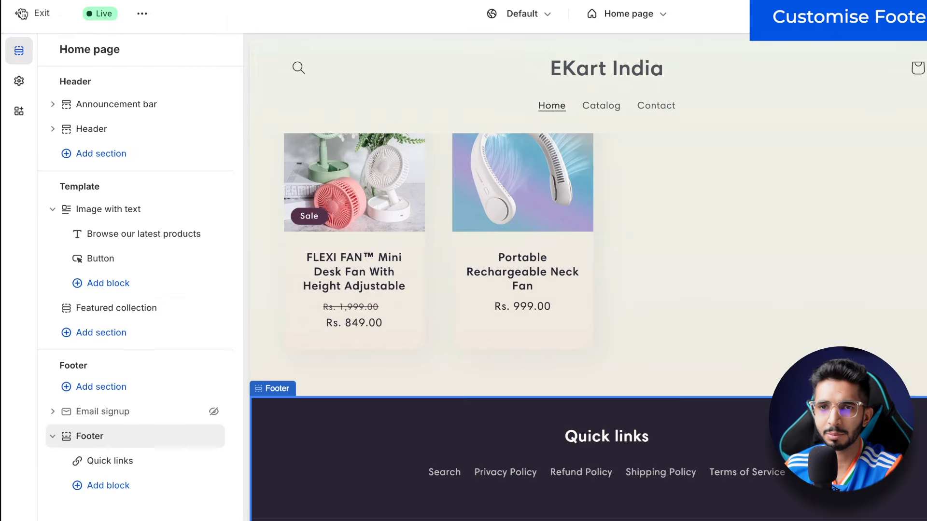
# Step: Create a new colour scheme in Theme settings with background #4CA5ED
pyautogui.click(19, 81)
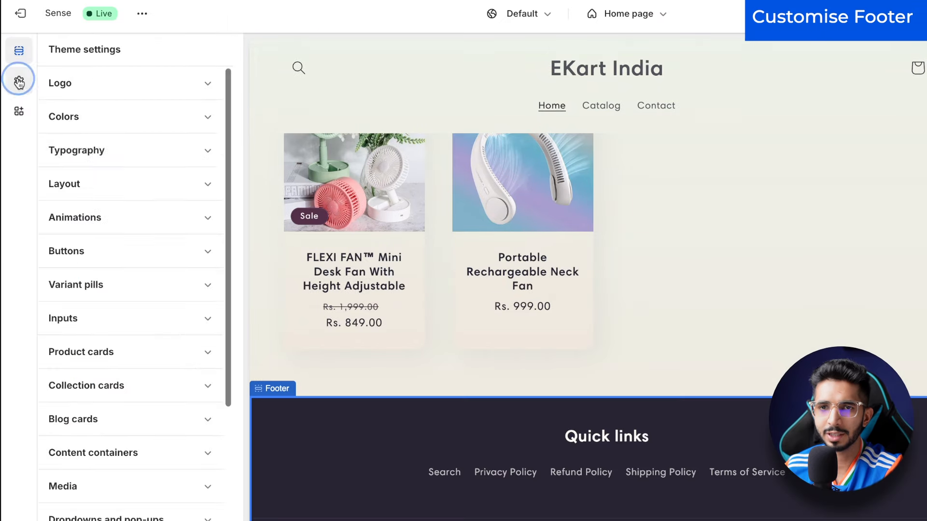
pyautogui.click(90, 120)
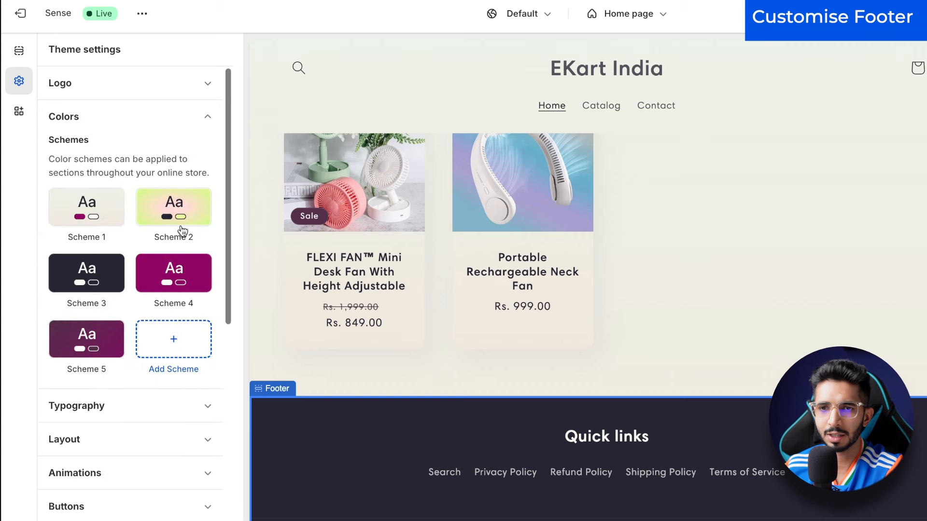
pyautogui.click(169, 333)
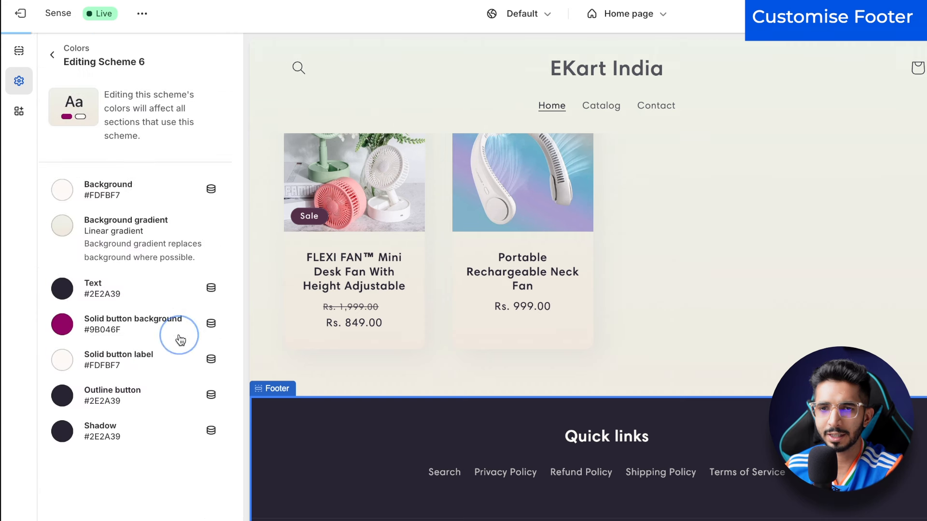
pyautogui.click(211, 189)
pyautogui.click(120, 191)
pyautogui.click(120, 191)
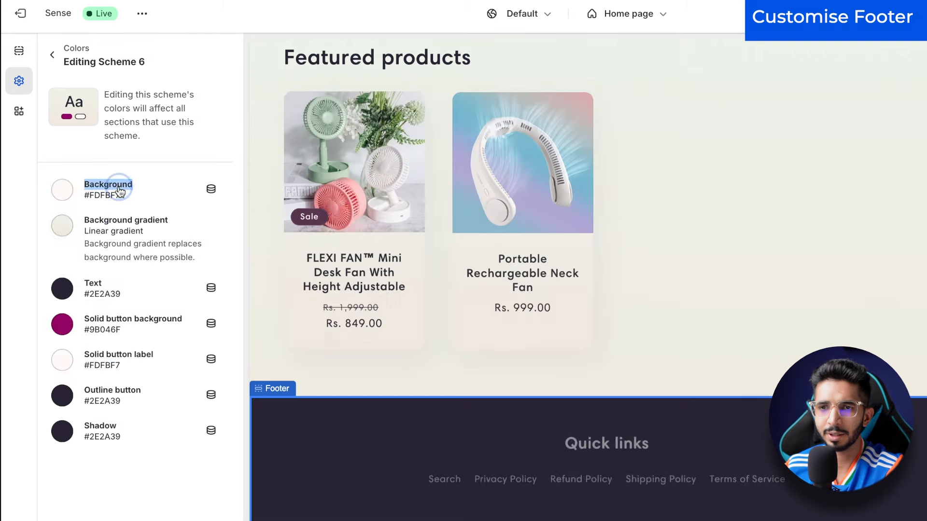
pyautogui.click(119, 191)
pyautogui.click(179, 251)
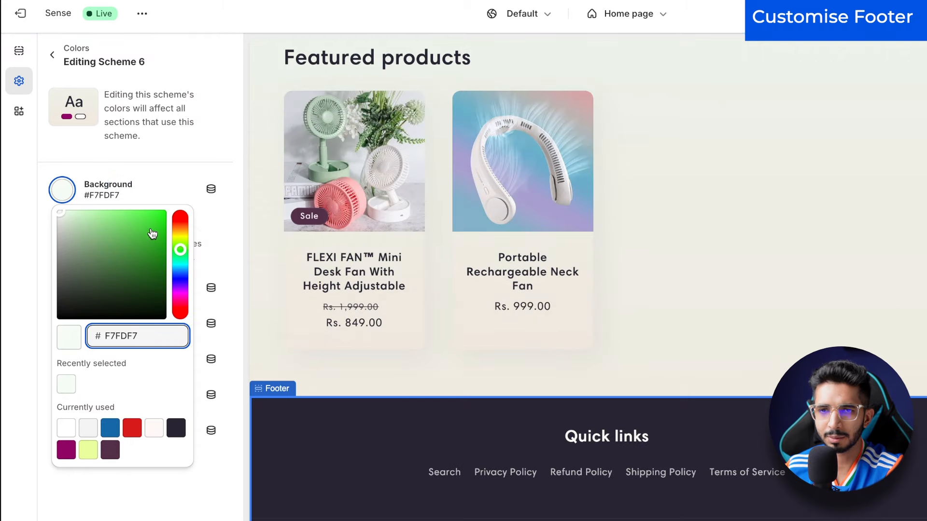
pyautogui.click(131, 217)
pyautogui.moveTo(180, 271); pyautogui.dragTo(181, 276)
pyautogui.click(152, 152)
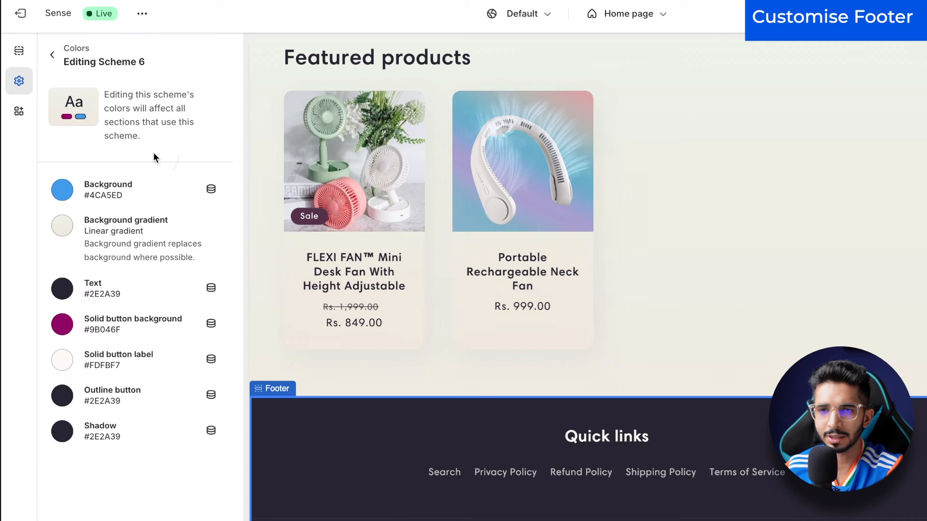
# Step: Check Scheme 6's background gradient, then open Scheme 3 from the schemes list
pyautogui.click(62, 236)
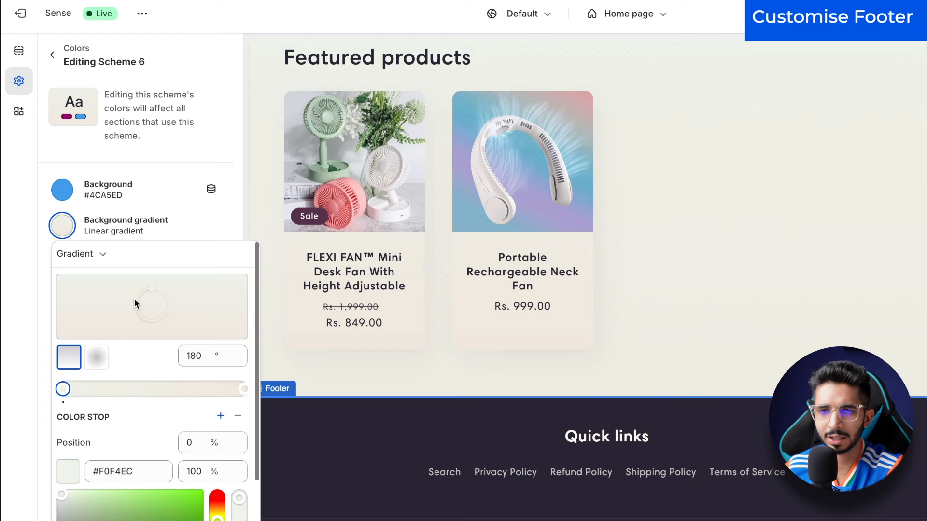
pyautogui.click(202, 235)
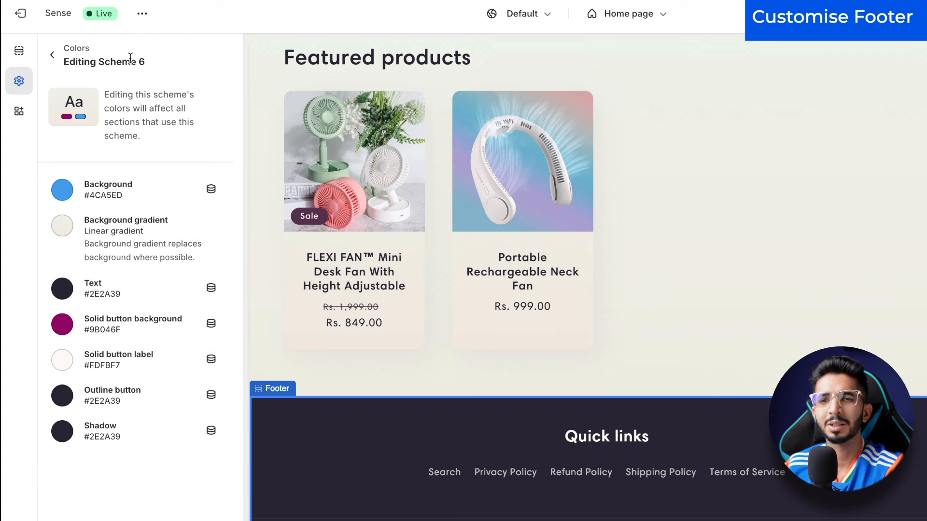
pyautogui.click(53, 53)
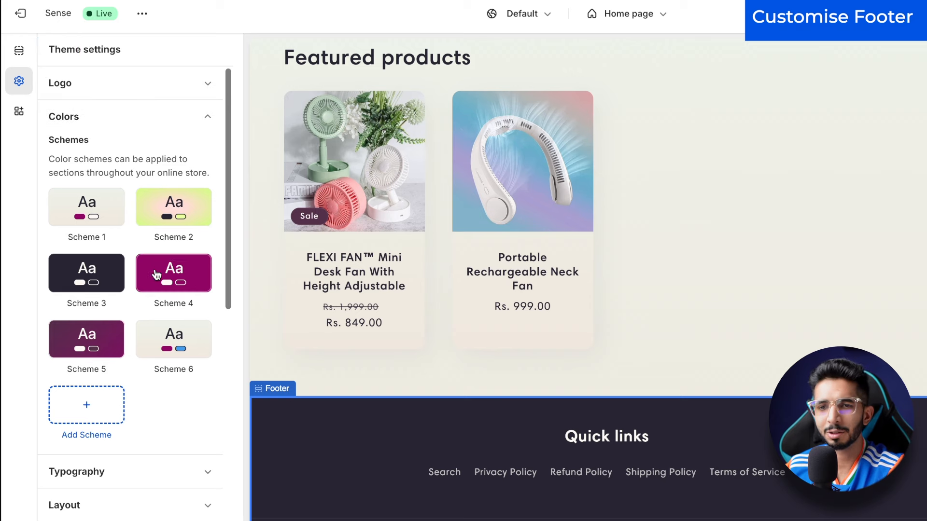
pyautogui.click(92, 272)
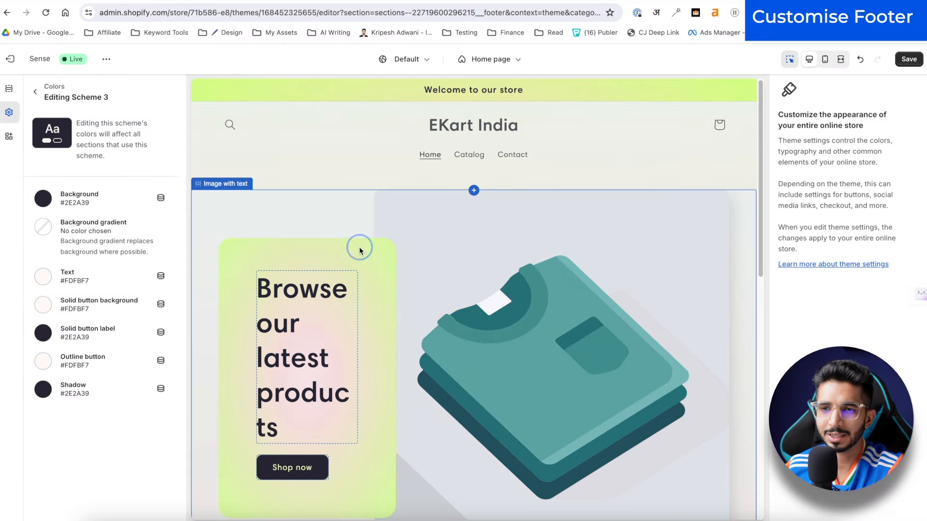
# Step: Give the 'Browse our latest products' Image with text container the dark Scheme 3
pyautogui.click(460, 249)
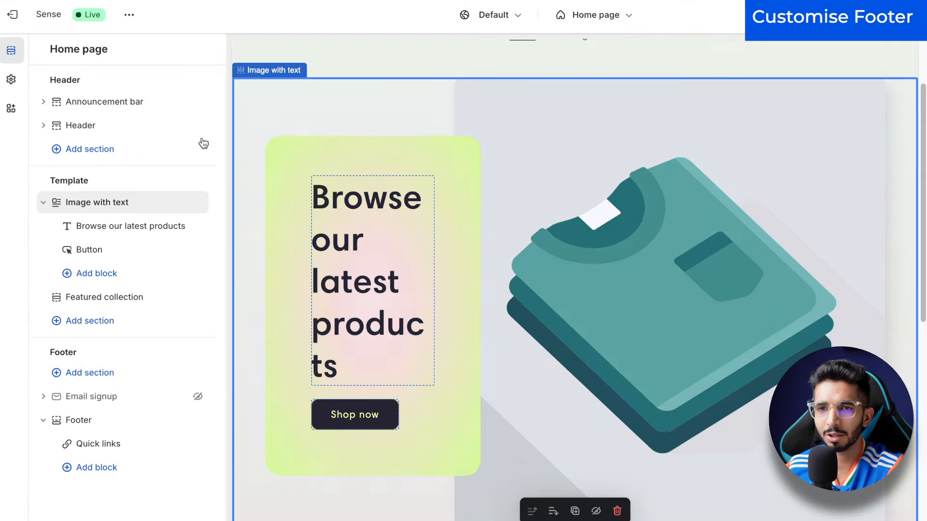
pyautogui.click(89, 215)
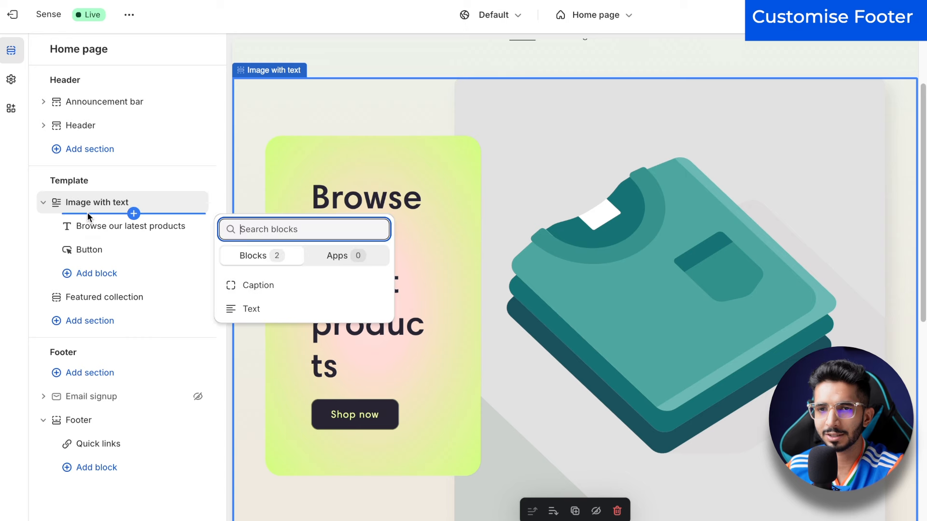
pyautogui.click(99, 224)
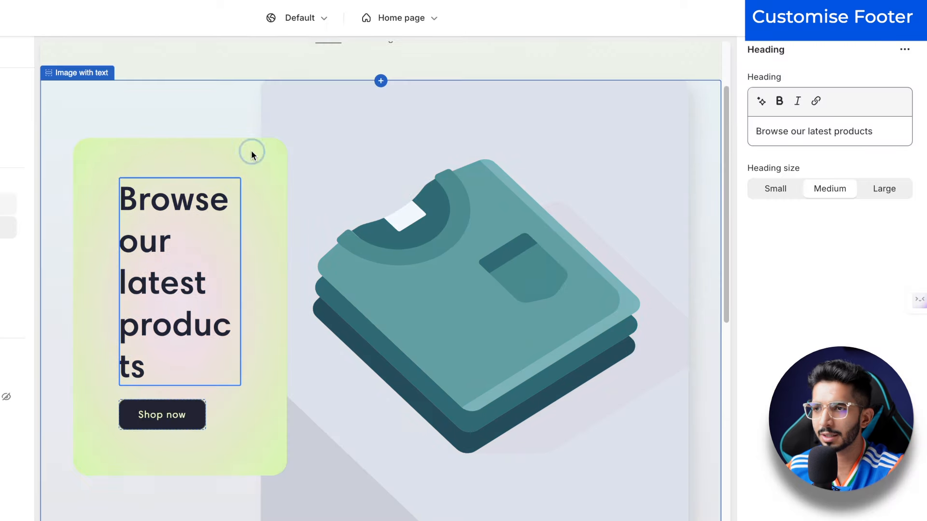
pyautogui.click(442, 149)
pyautogui.scroll(-10, 777, 227)
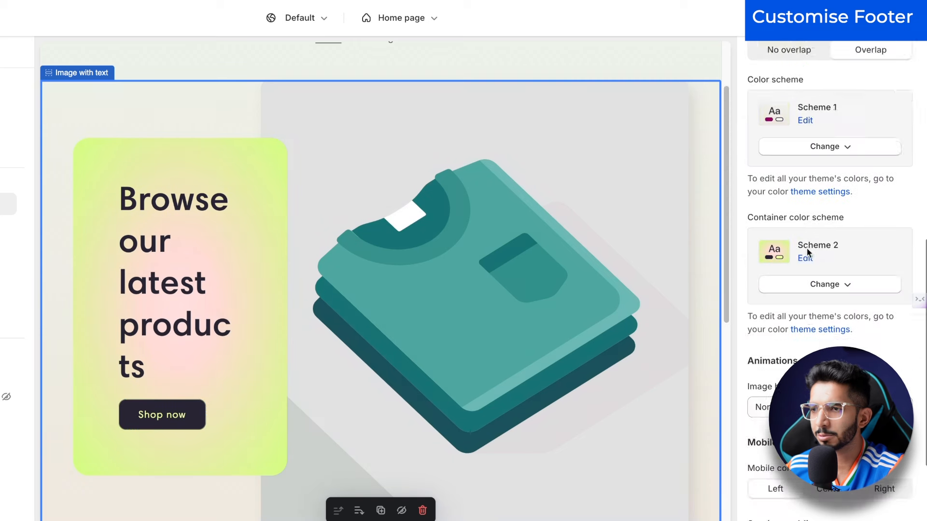
pyautogui.click(814, 228)
pyautogui.click(817, 319)
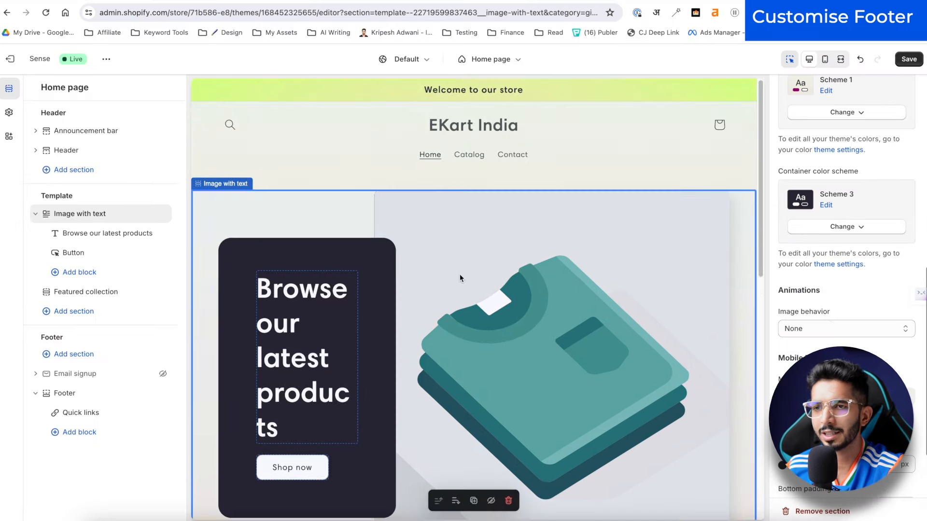
pyautogui.scroll(-10, 494, 381)
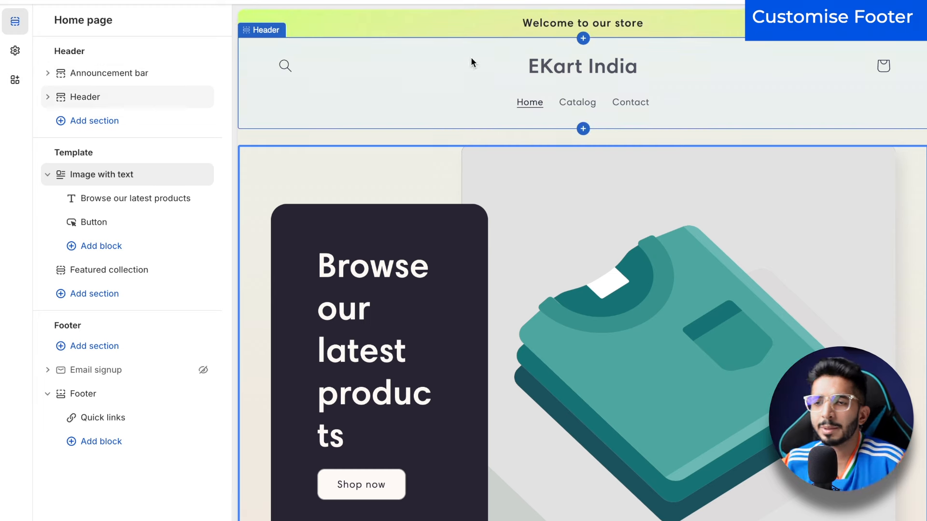
# Step: Set the header menu to Scheme 3 and disable the country/region and language selectors
pyautogui.click(375, 82)
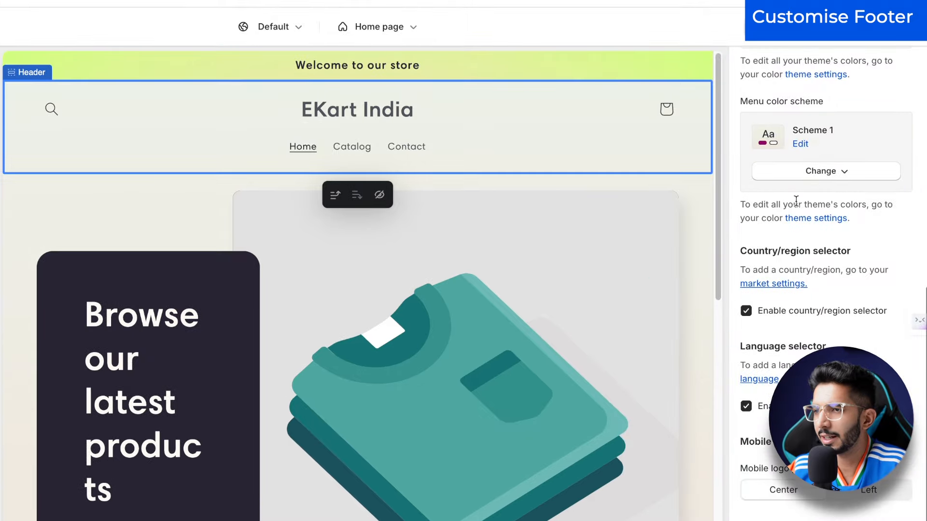
pyautogui.click(794, 173)
pyautogui.click(808, 275)
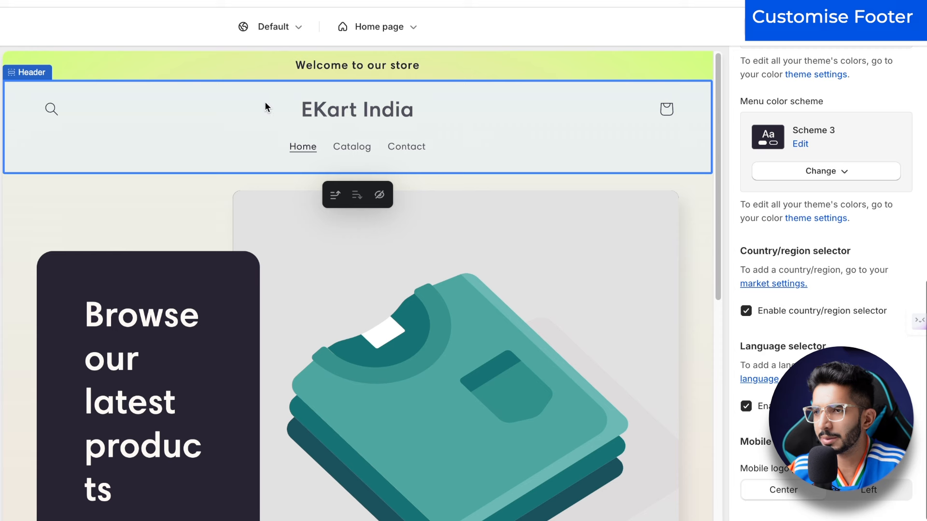
pyautogui.click(746, 320)
pyautogui.click(746, 414)
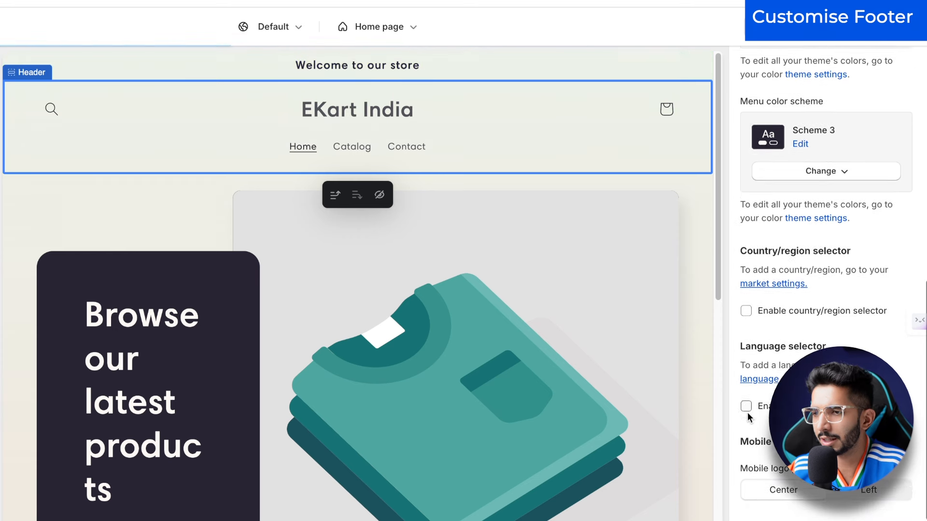
# Step: Keep the mobile logo position at Center and return the preview to desktop
pyautogui.scroll(7, 825, 290)
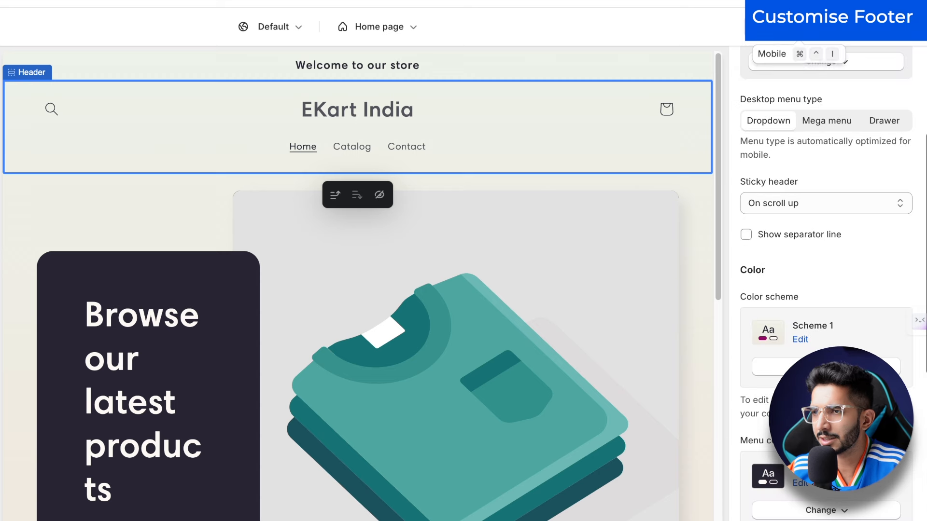
pyautogui.scroll(-6, 825, 290)
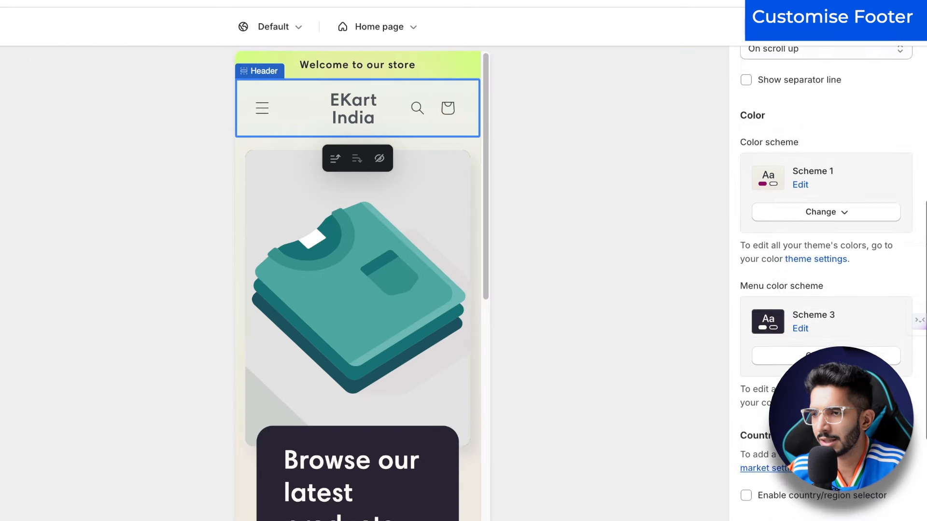
pyautogui.scroll(-1, 827, 497)
pyautogui.click(864, 516)
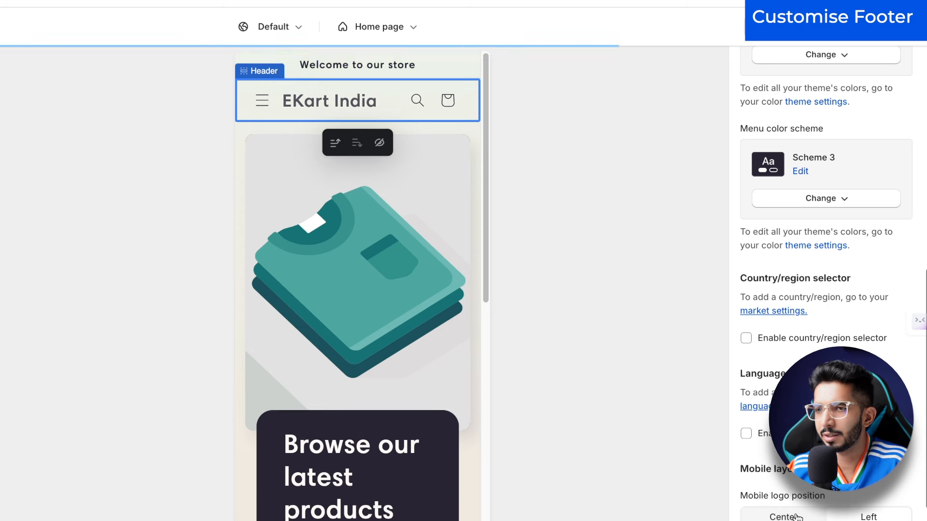
pyautogui.click(796, 515)
pyautogui.scroll(-2, 796, 507)
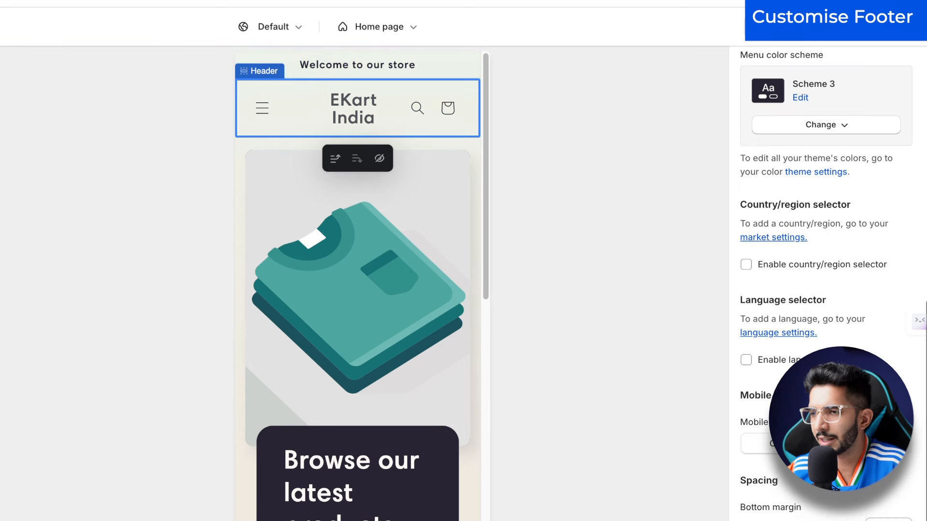
pyautogui.scroll(-2, 825, 289)
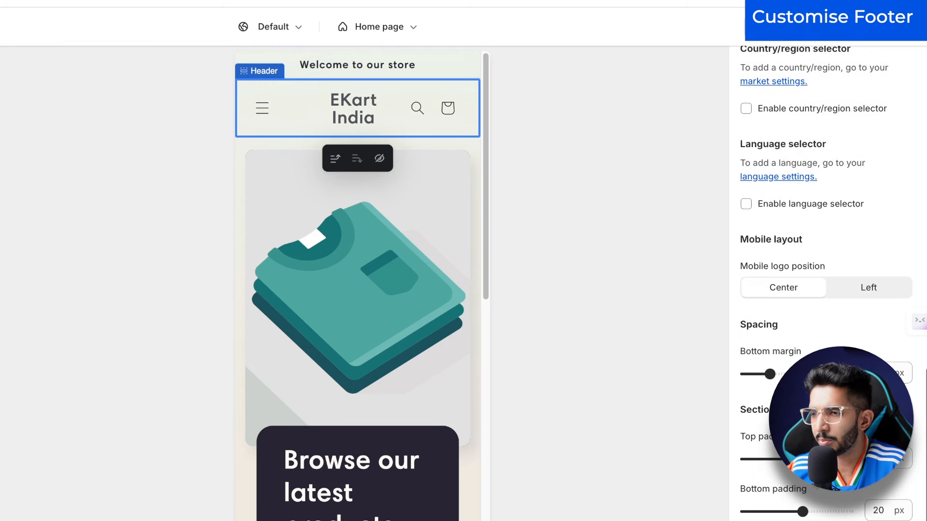
pyautogui.scroll(10, 794, 477)
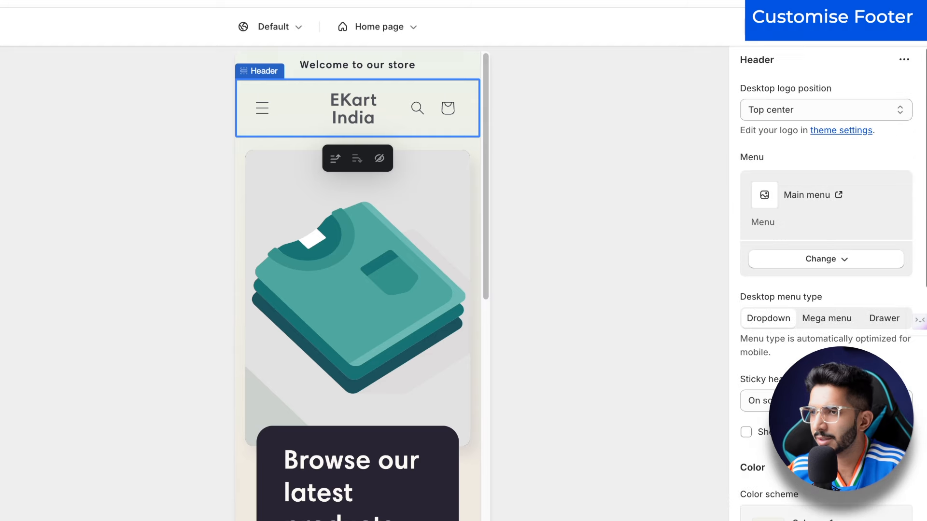
pyautogui.click(777, 26)
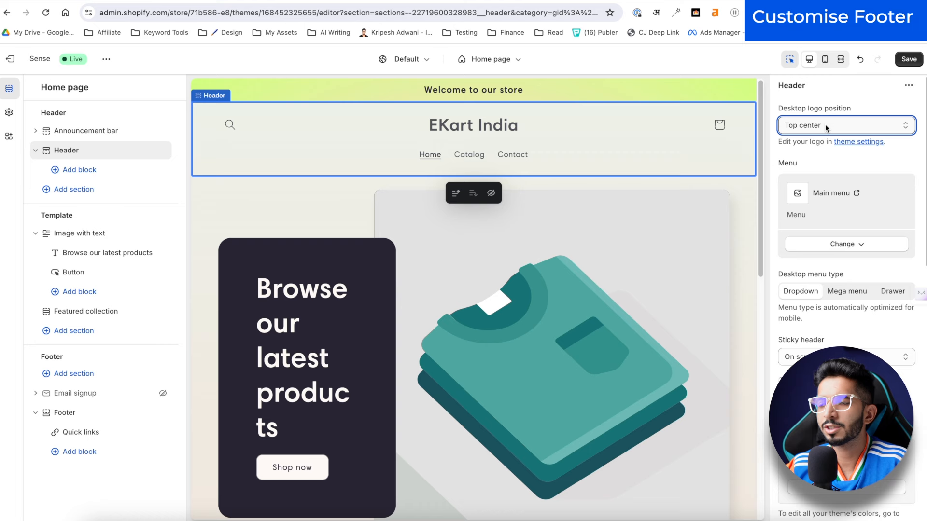
# Step: Put the desktop logo at middle left, keep a dropdown menu, and remove the header separator line
pyautogui.click(824, 123)
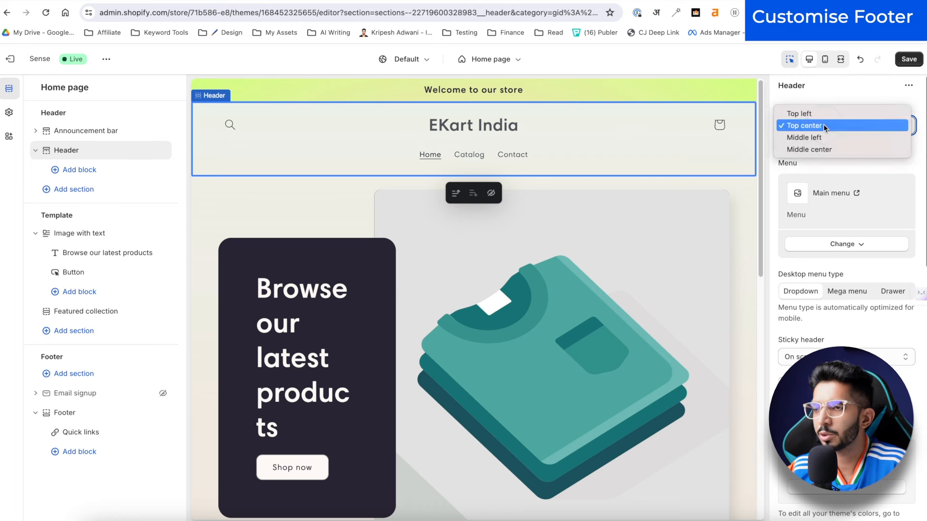
pyautogui.click(818, 138)
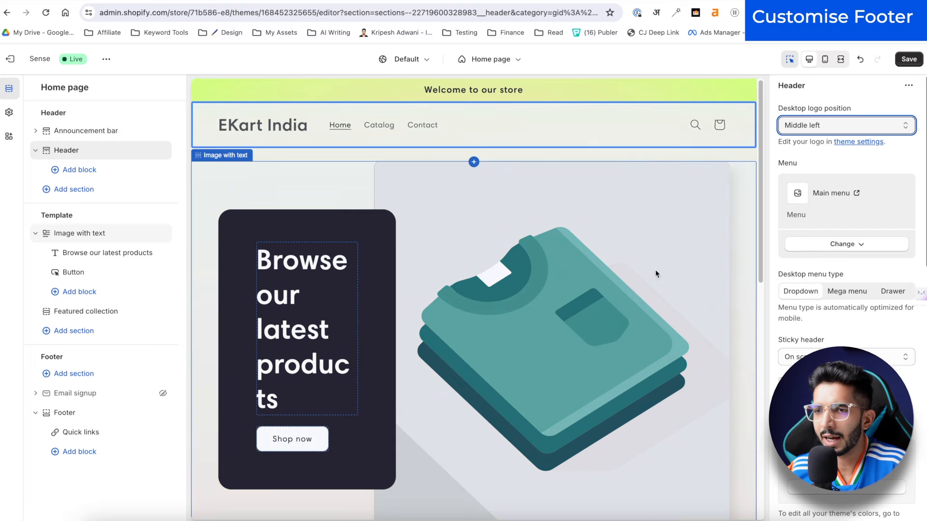
pyautogui.scroll(-1, 842, 293)
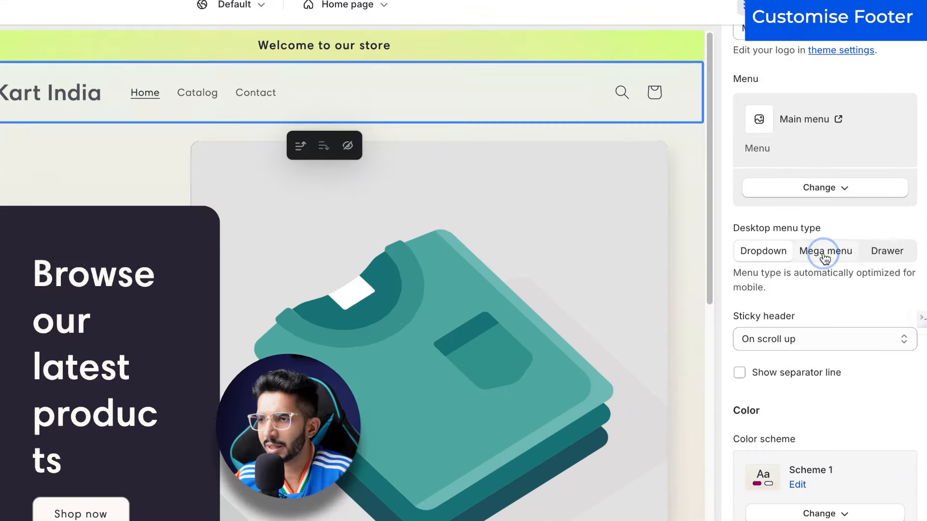
pyautogui.click(846, 243)
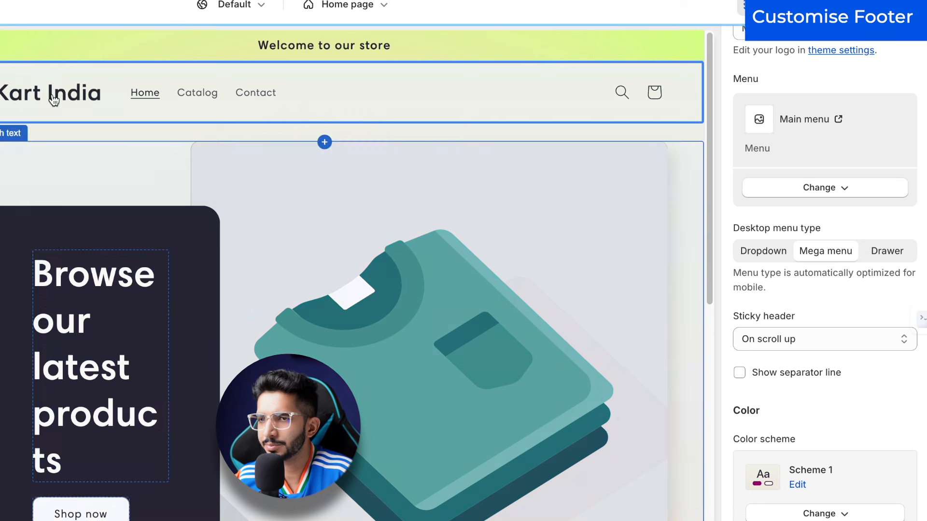
pyautogui.click(884, 262)
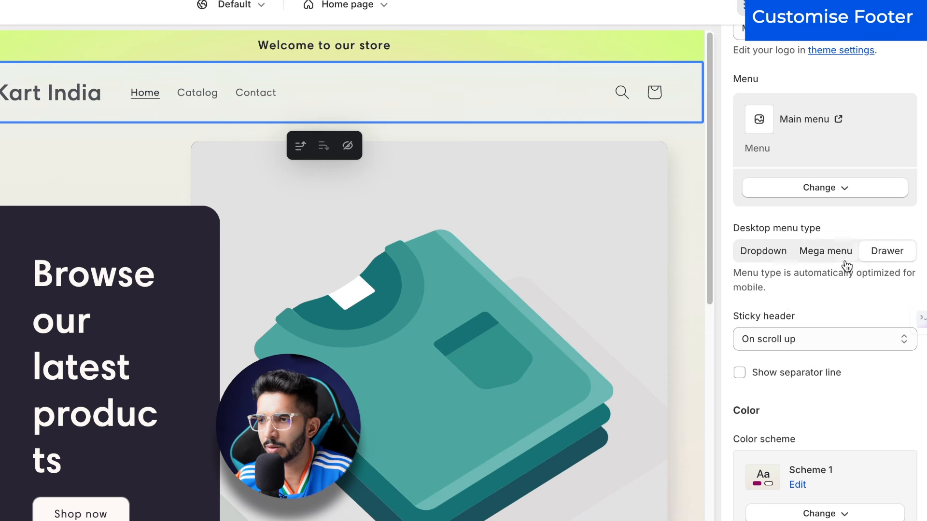
pyautogui.click(763, 252)
pyautogui.scroll(-1, 794, 290)
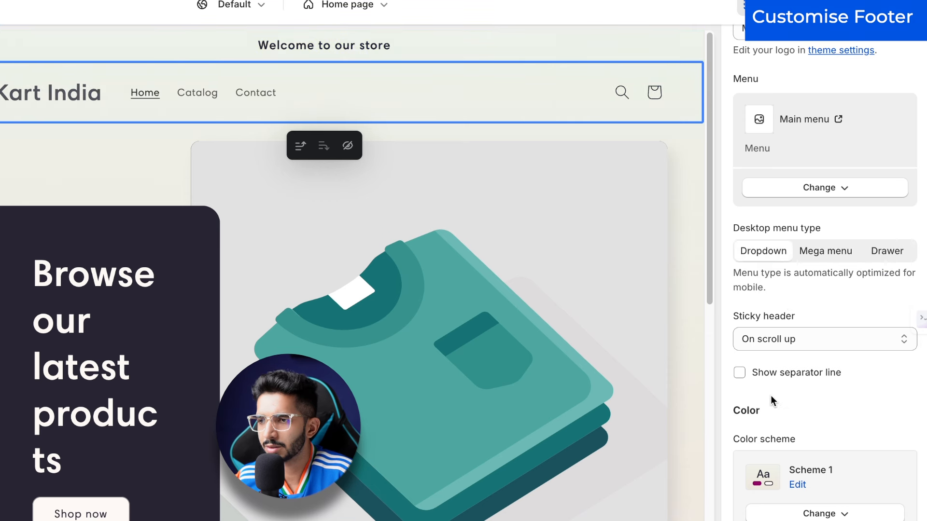
pyautogui.click(739, 352)
# Step: Apply colour Scheme 3 to the header and review the menu colour scheme options
pyautogui.scroll(-1, 786, 405)
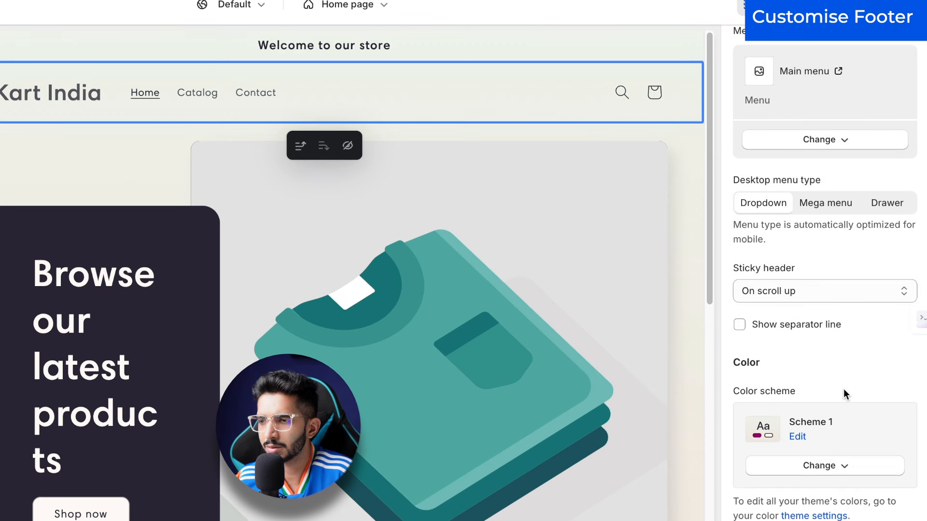
pyautogui.scroll(-3, 830, 458)
pyautogui.click(807, 362)
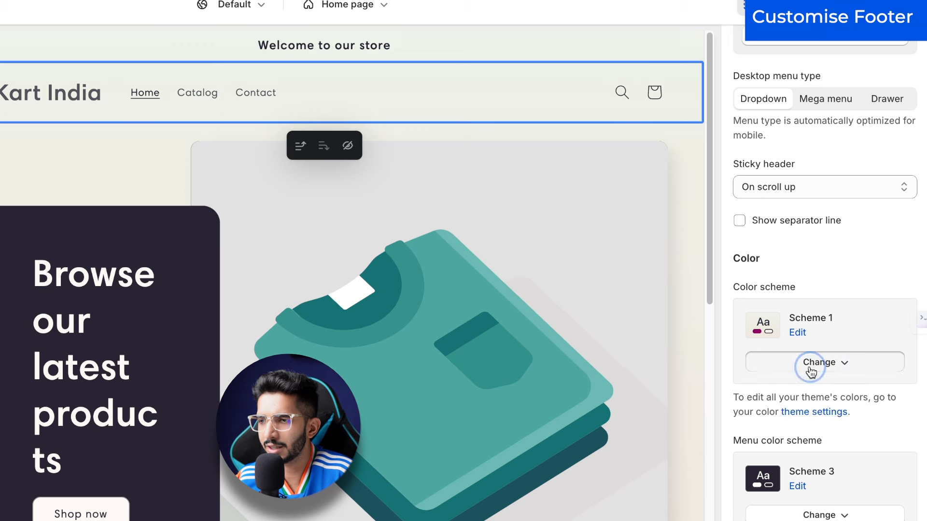
pyautogui.click(795, 469)
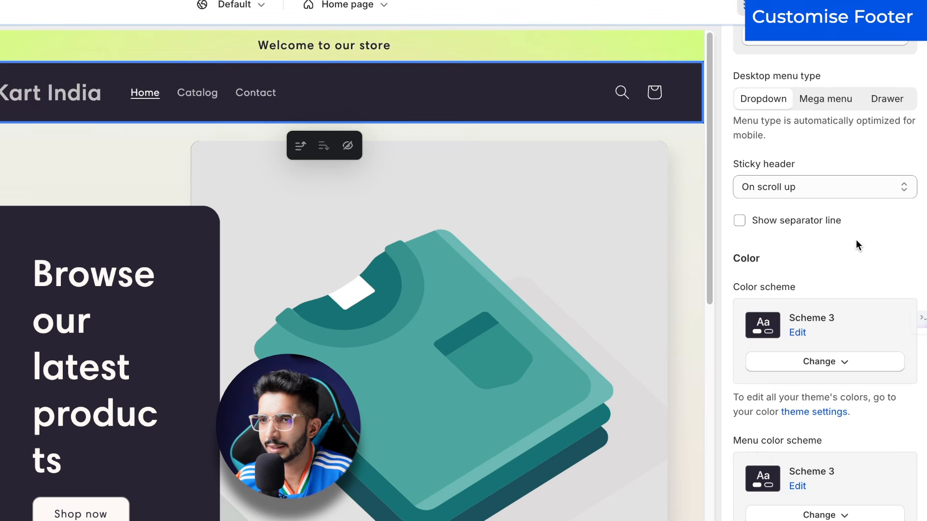
pyautogui.click(846, 253)
pyautogui.scroll(-1, 845, 253)
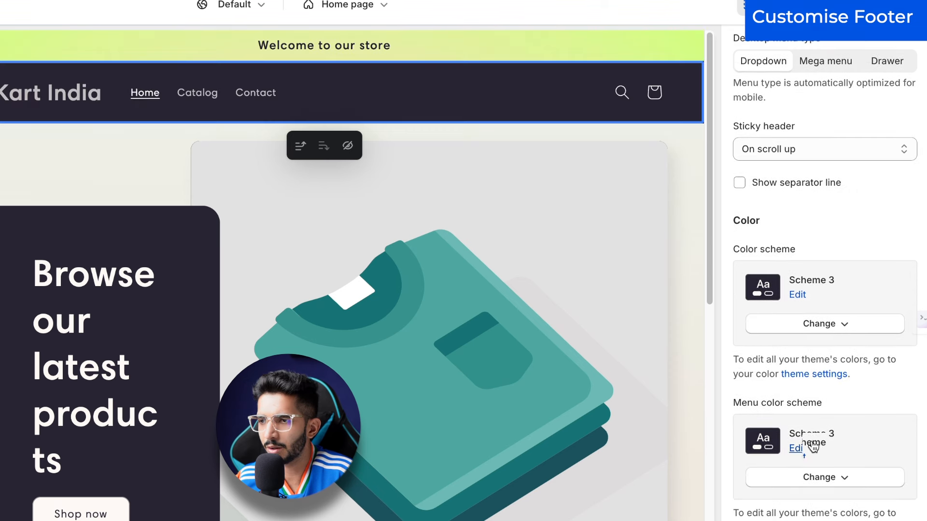
pyautogui.click(818, 486)
pyautogui.click(810, 273)
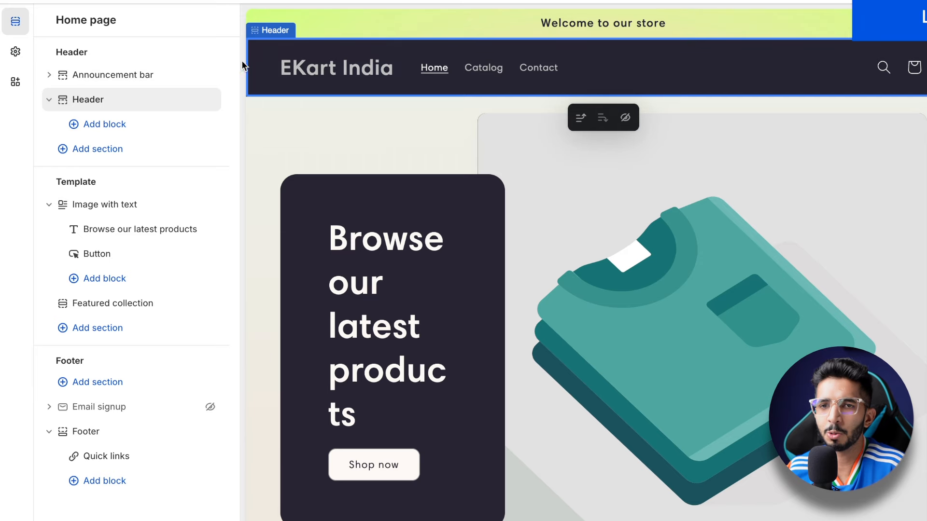
# Step: Expand the Logo section in Theme settings
pyautogui.click(13, 51)
pyautogui.click(49, 26)
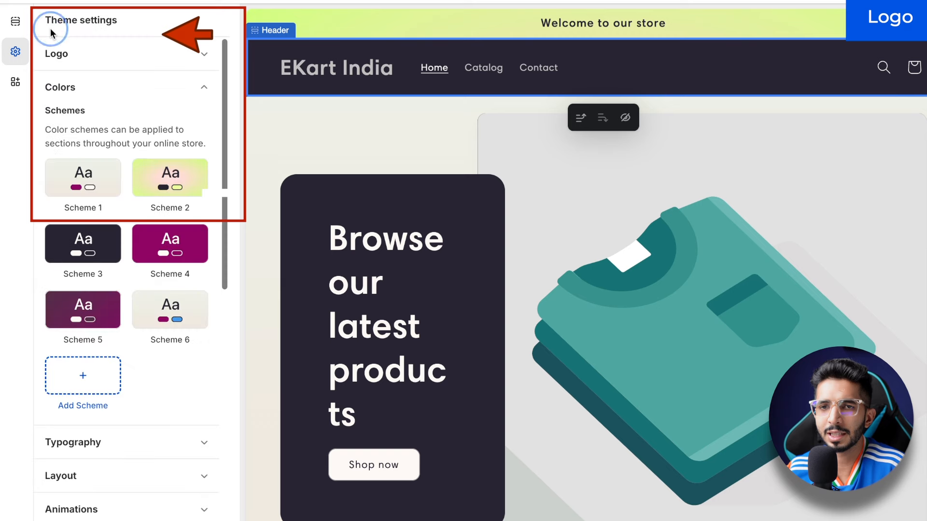
pyautogui.click(84, 55)
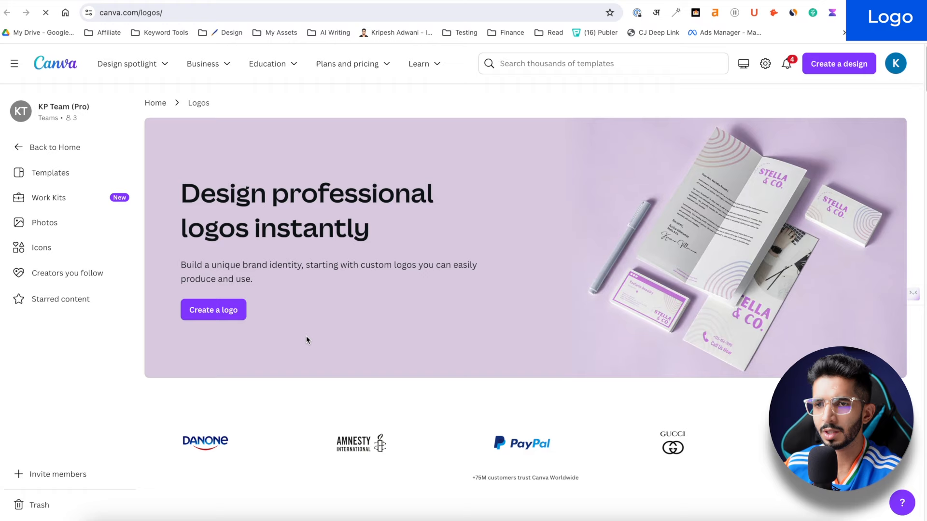
# Step: Start a Canva logo from a 'shopping' search and apply the MOSASHOP template
pyautogui.click(219, 311)
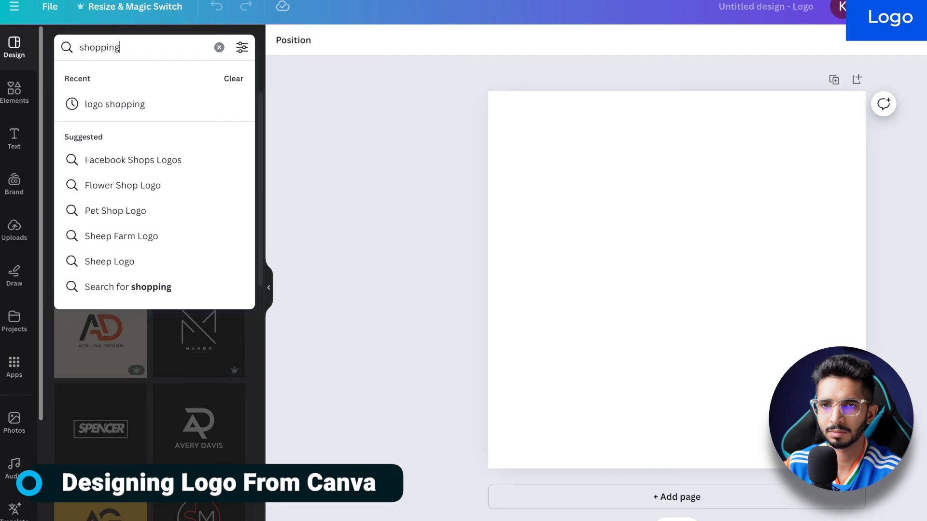
pyautogui.press('Return')
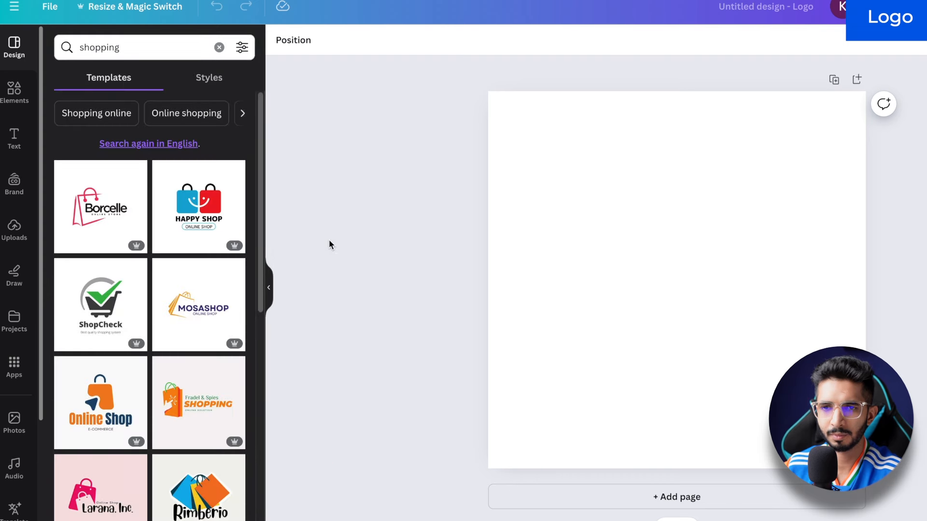
pyautogui.scroll(-1, 117, 292)
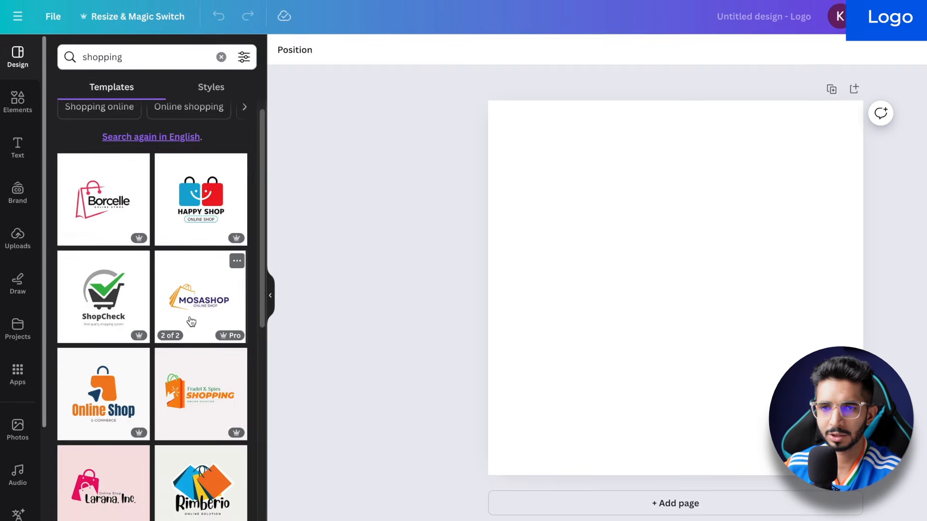
pyautogui.click(198, 300)
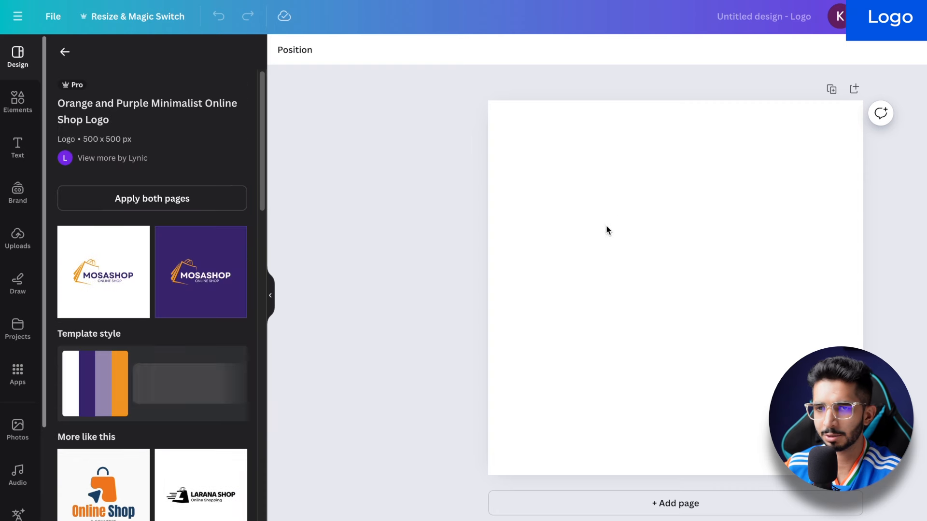
pyautogui.click(120, 265)
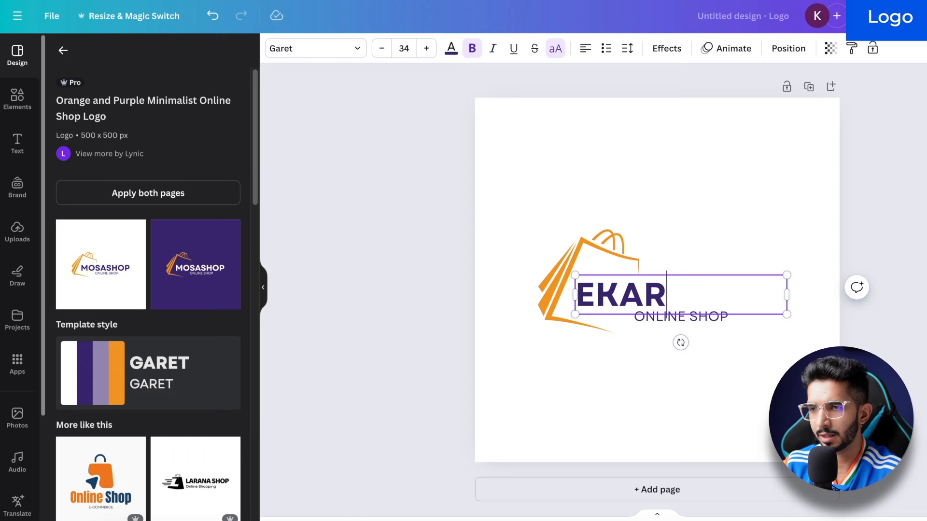
# Step: Change the wordmark to EKART INDIA, then reposition and enlarge the whole logo
pyautogui.write('T')
pyautogui.press('Return')
pyautogui.write('INDIA')
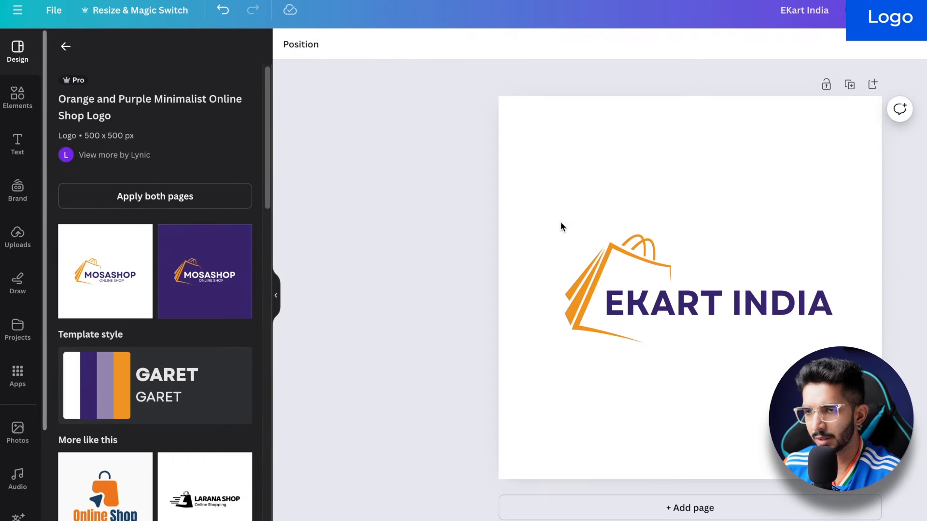
pyautogui.moveTo(561, 223); pyautogui.dragTo(737, 361)
pyautogui.moveTo(698, 309); pyautogui.dragTo(656, 270)
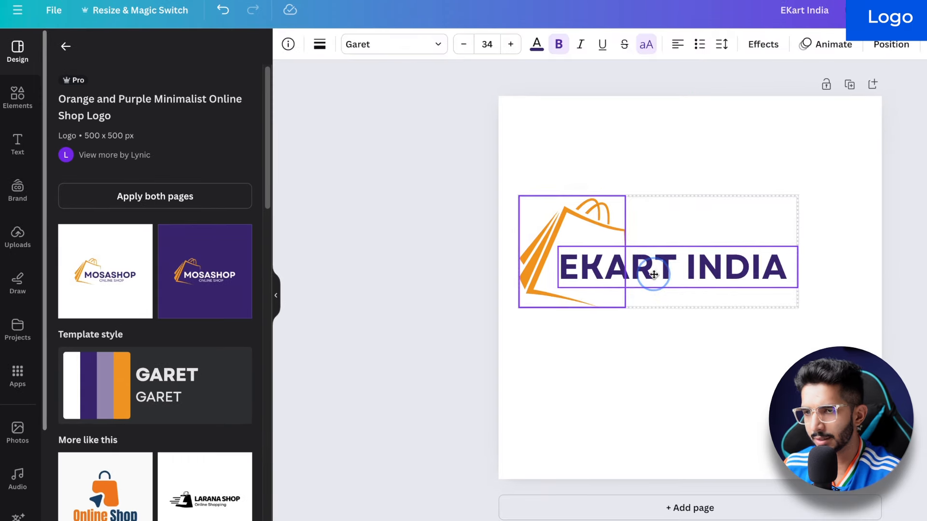
pyautogui.moveTo(797, 307); pyautogui.dragTo(875, 342)
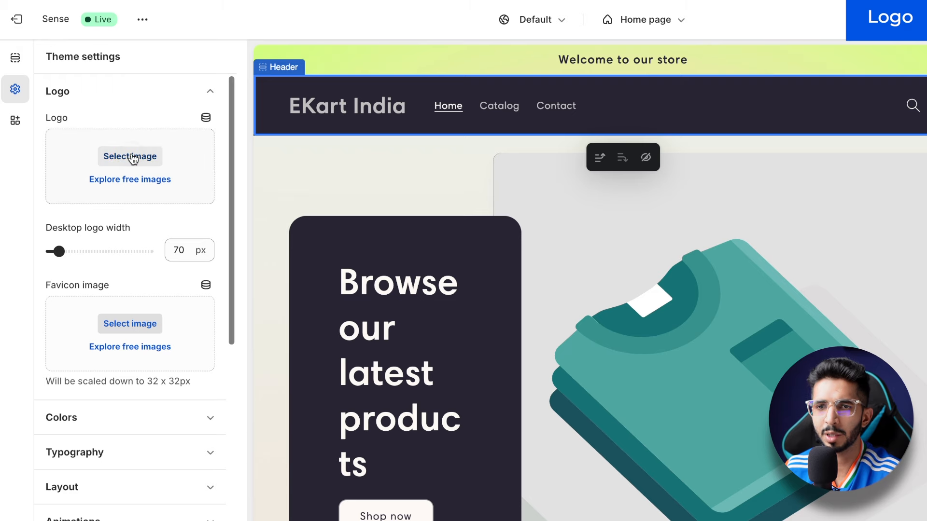
pyautogui.click(133, 158)
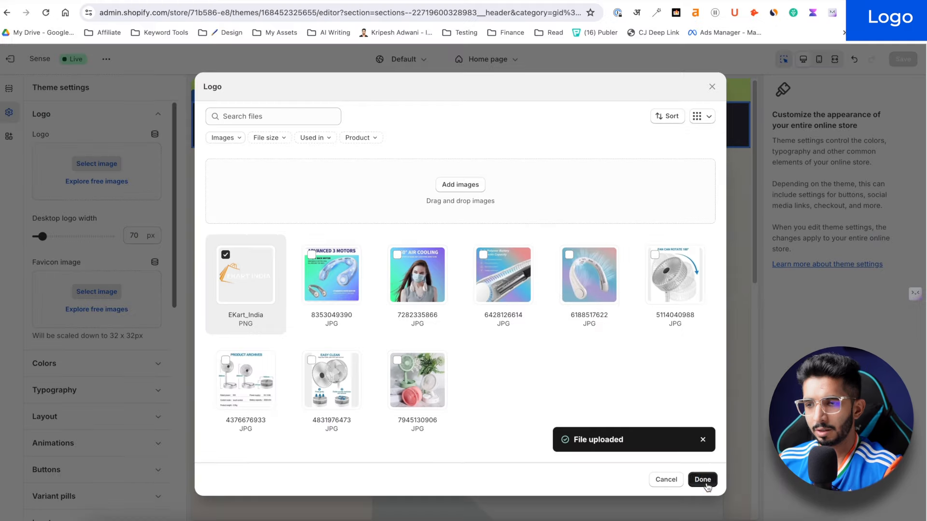
# Step: Set the EKart_India image as the header logo at 120 px wide and preview it on mobile
pyautogui.click(757, 498)
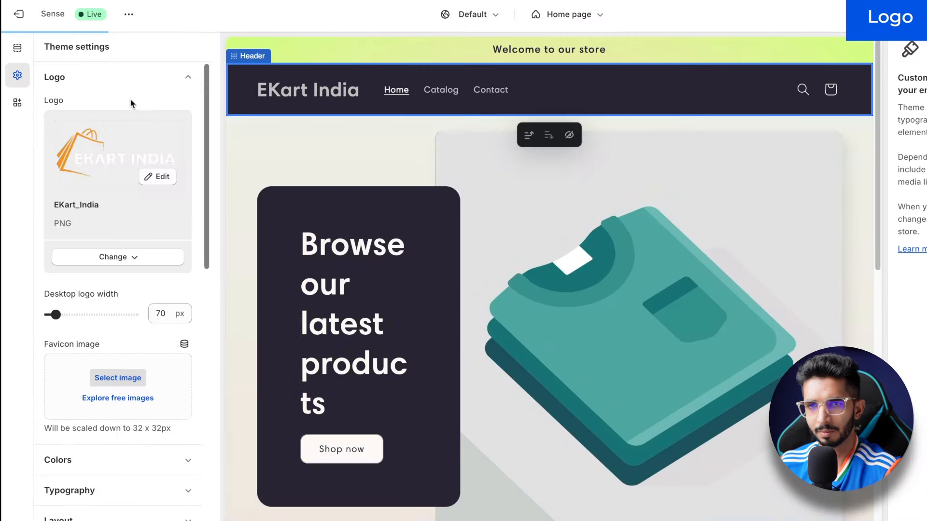
pyautogui.moveTo(55, 314); pyautogui.dragTo(72, 314)
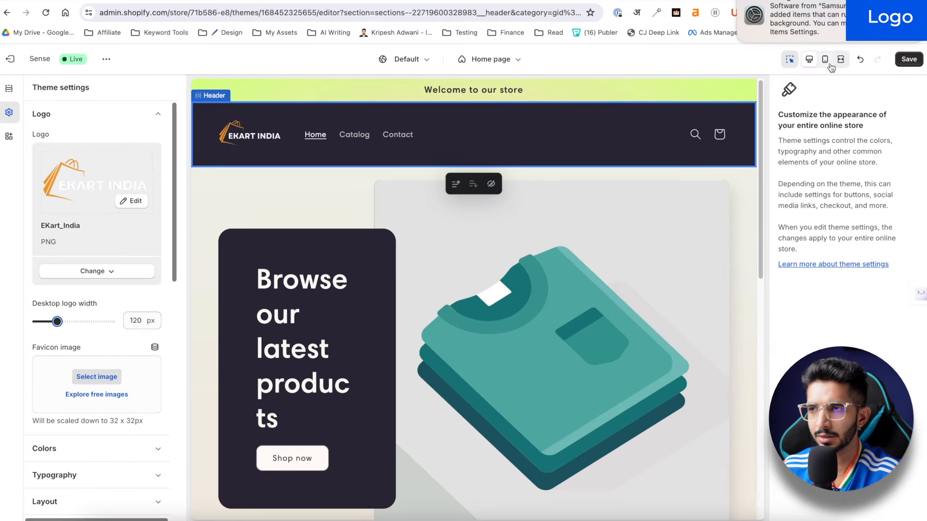
pyautogui.click(883, 27)
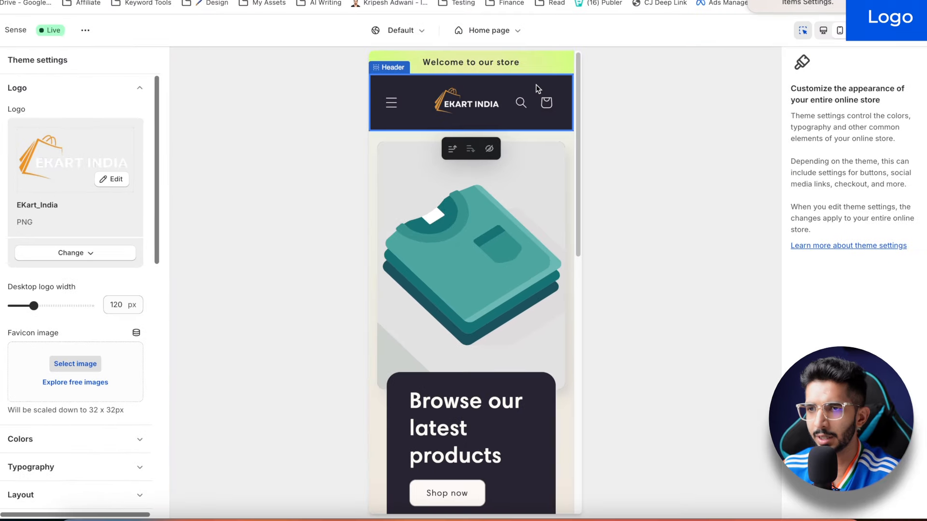
pyautogui.scroll(-2, 98, 337)
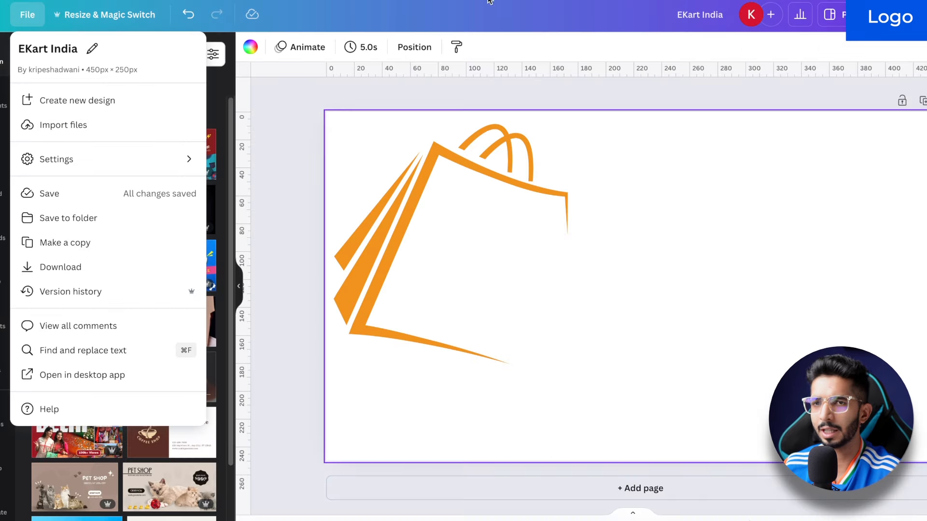
# Step: Create a 64 × 64 px Canva design with the pasted bag icon and open its PNG download options
pyautogui.click(73, 103)
pyautogui.click(62, 80)
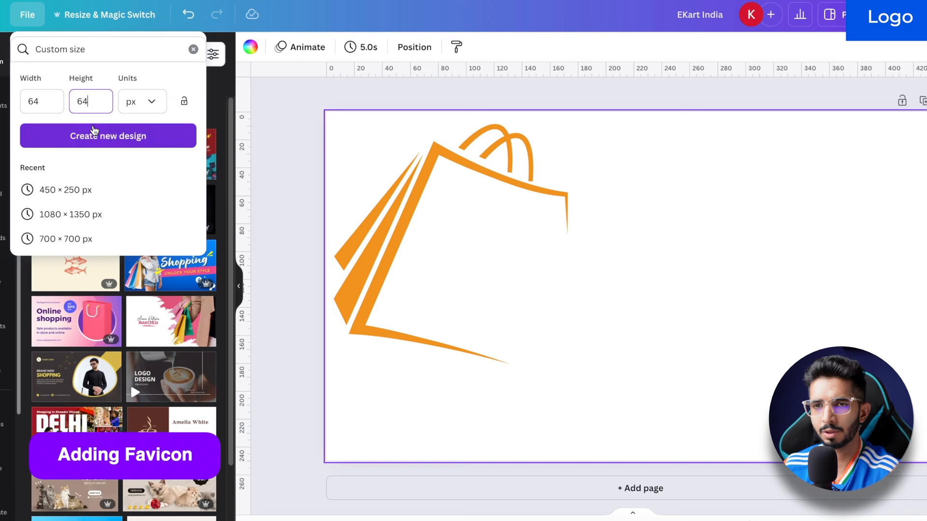
pyautogui.click(95, 132)
pyautogui.press('super+v')
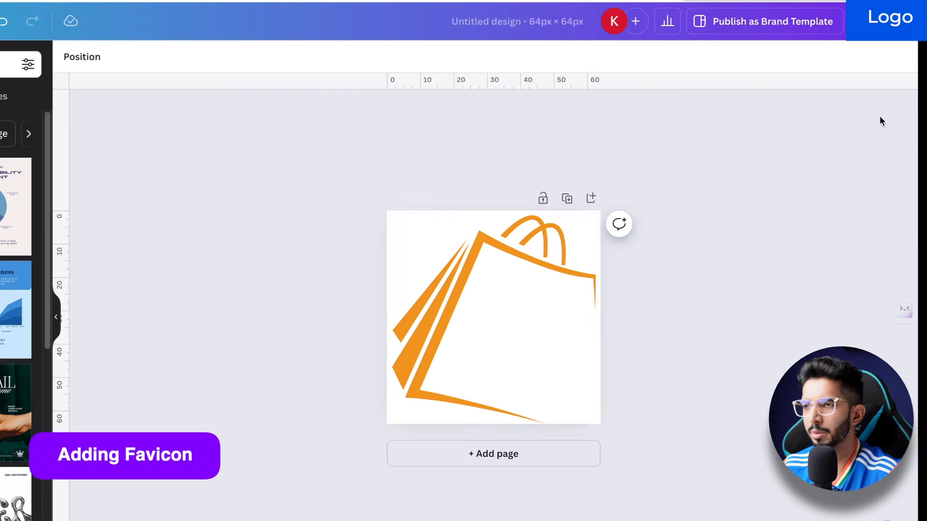
pyautogui.click(889, 14)
pyautogui.click(704, 357)
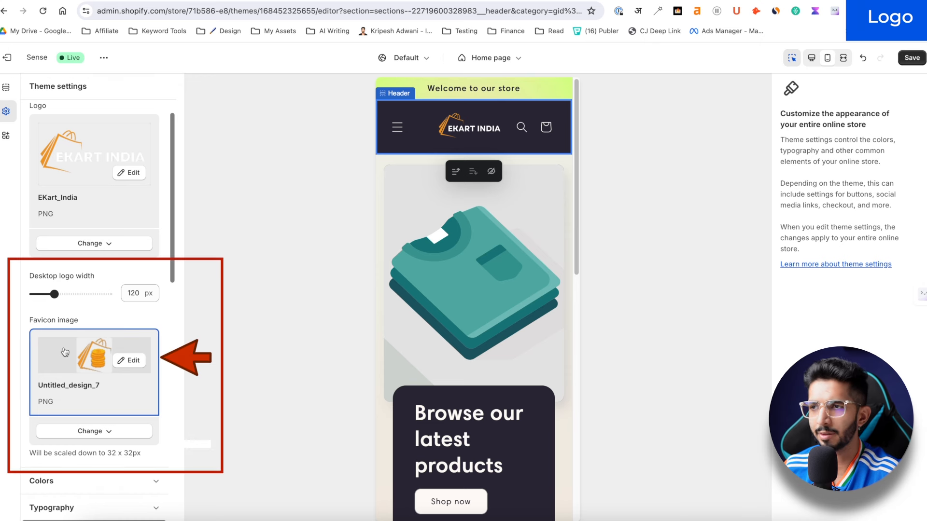
# Step: Save the theme with the bag favicon and reload the storefront to confirm it
pyautogui.hotkey('ctrl', 's')
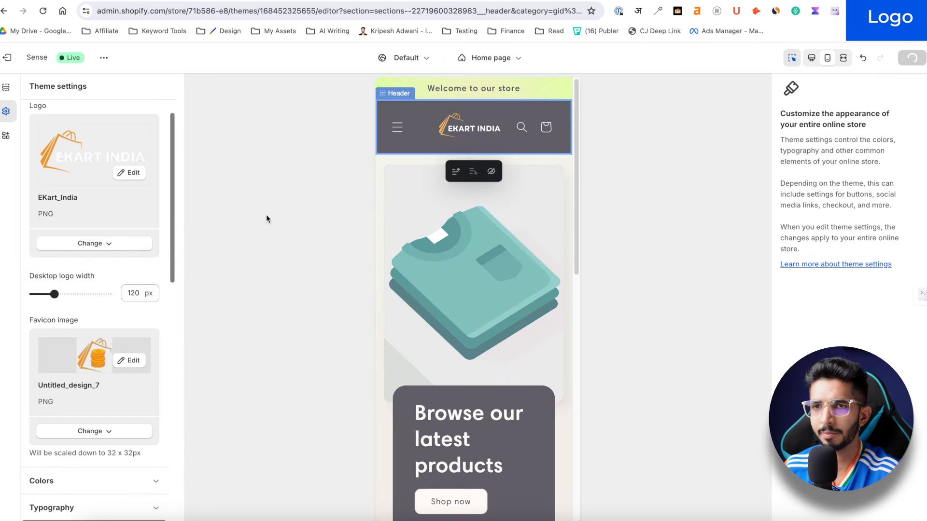
pyautogui.press('super+r')
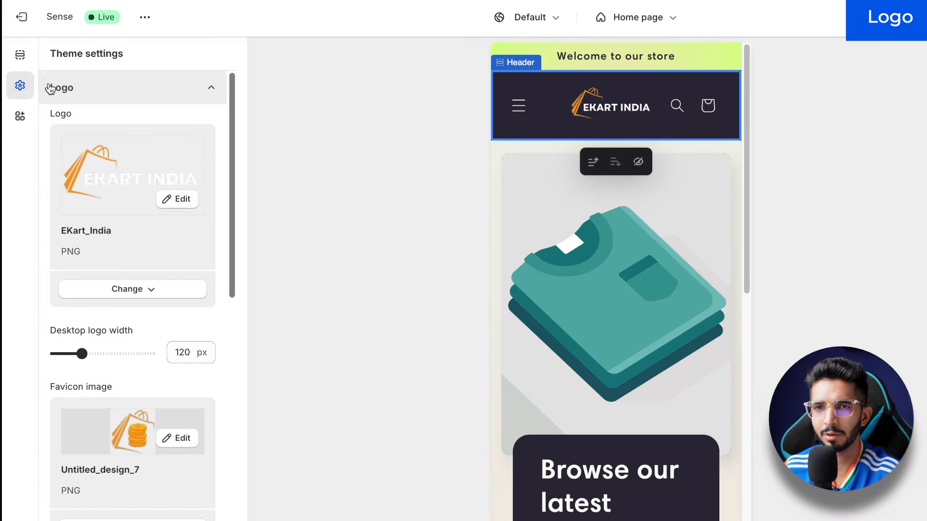
# Step: Replace the 'Welcome to our store' announcement with 'COD + Free Delivery All Over India!'
pyautogui.click(21, 56)
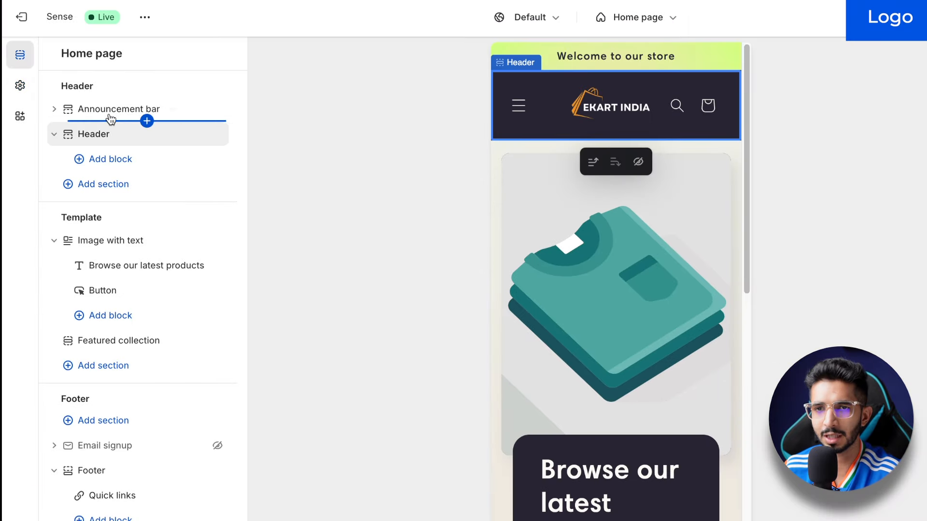
pyautogui.click(147, 121)
pyautogui.click(365, 83)
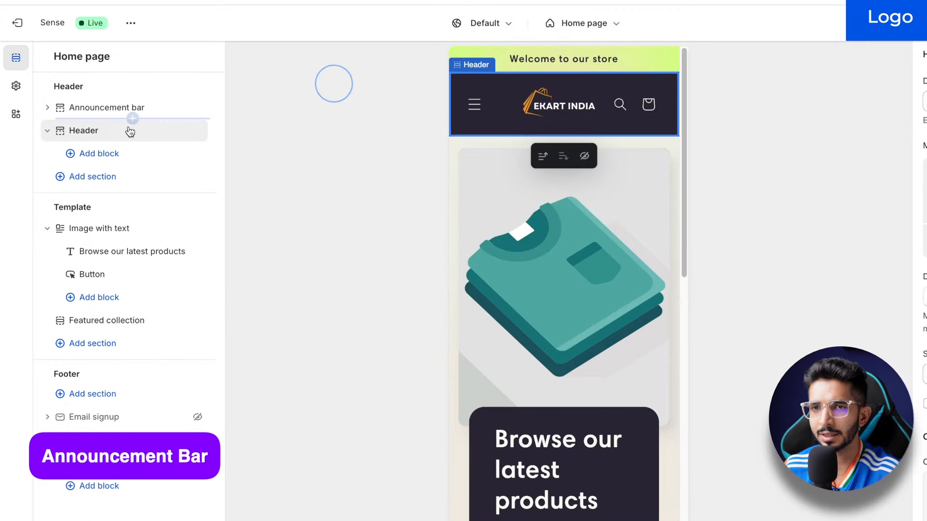
pyautogui.click(114, 108)
pyautogui.click(122, 133)
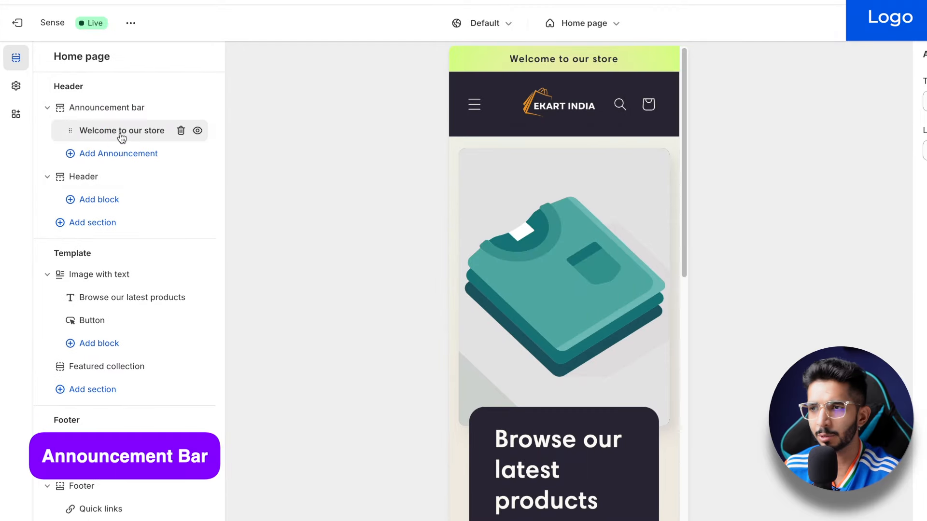
pyautogui.tripleClick(743, 109)
pyautogui.write('COD + Free Delivery All Over India!')
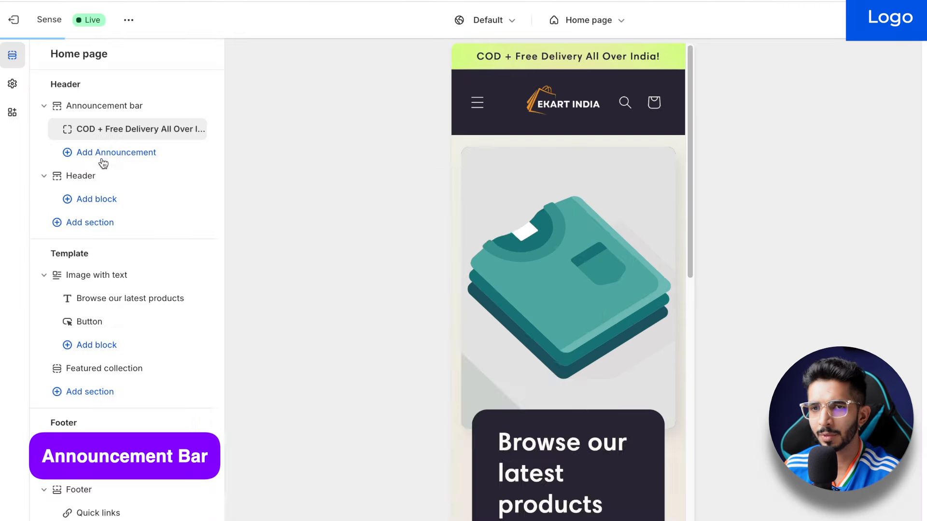
pyautogui.click(129, 163)
# Step: Add a second announcement reading 'Free Returns'
pyautogui.click(282, 105)
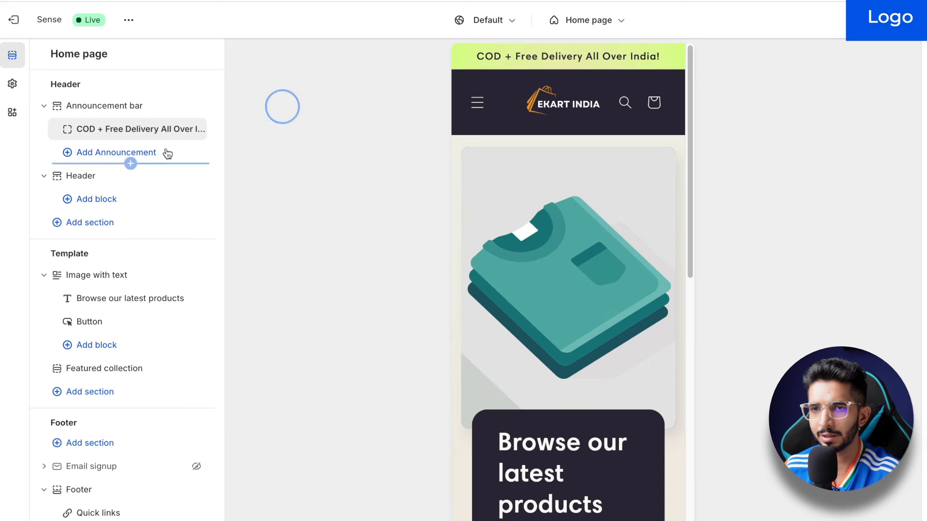
pyautogui.click(140, 152)
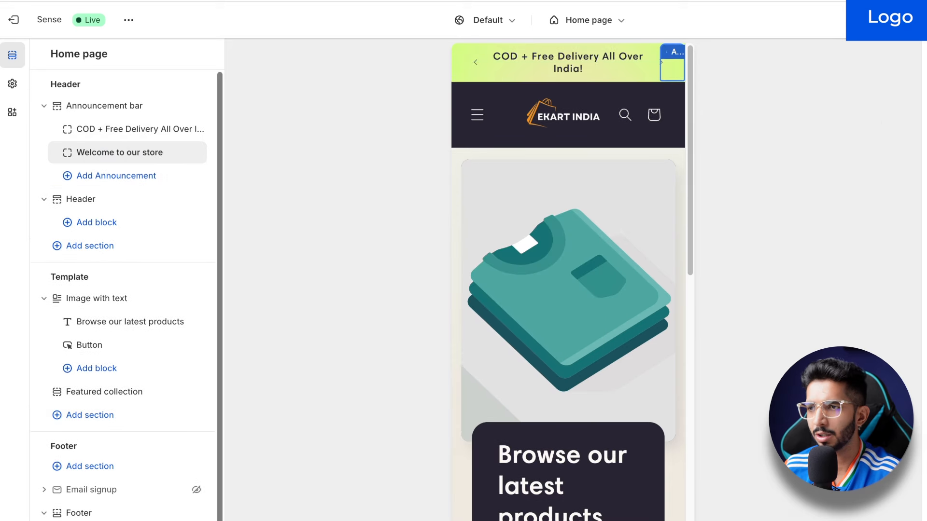
pyautogui.write('Free')
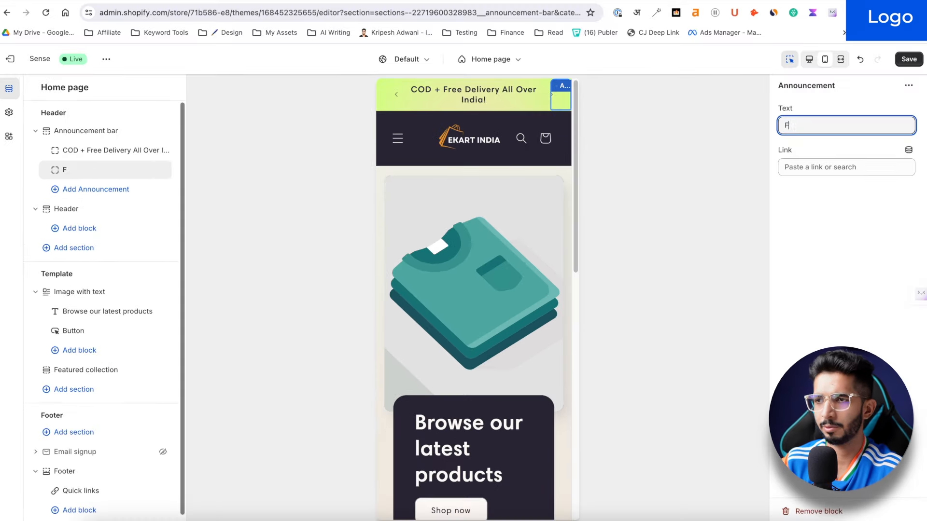
pyautogui.hotkey('alt', 'BackSpace')
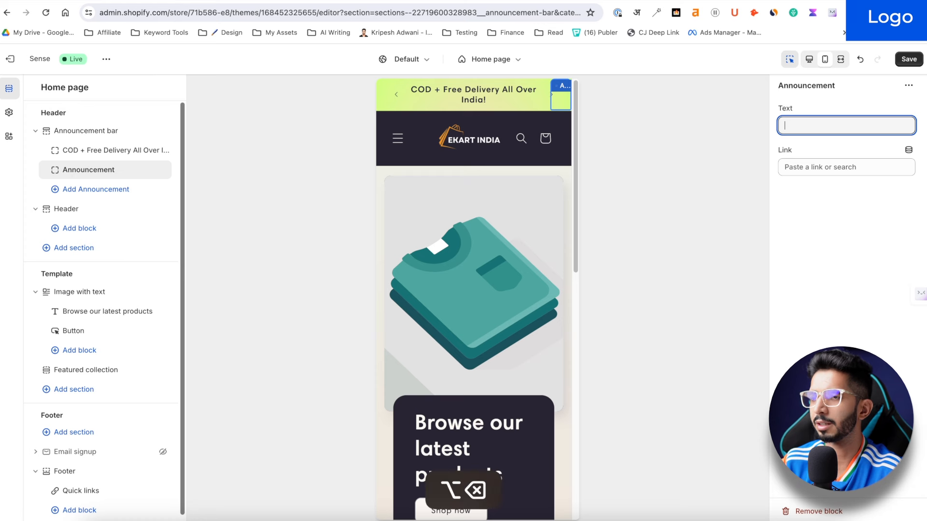
pyautogui.write('Free T')
pyautogui.press('BackSpace')
pyautogui.write('Returns')
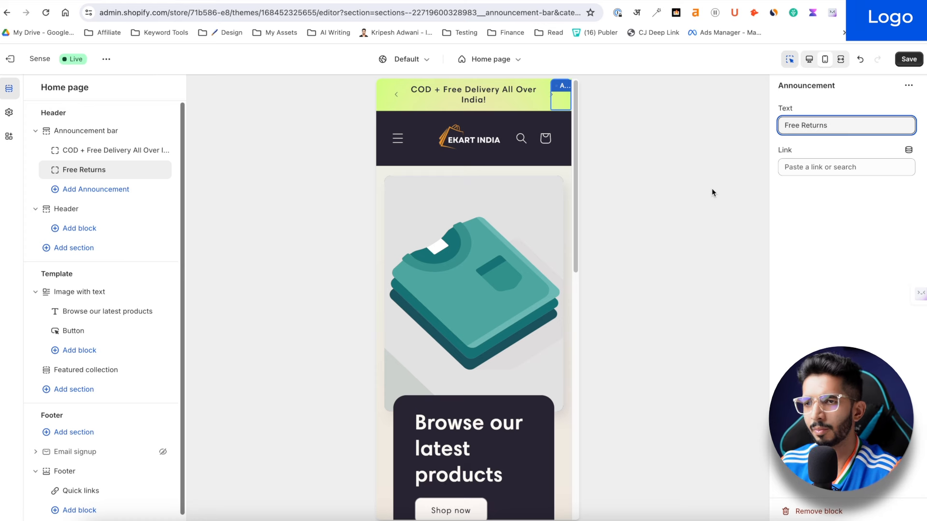
pyautogui.click(712, 192)
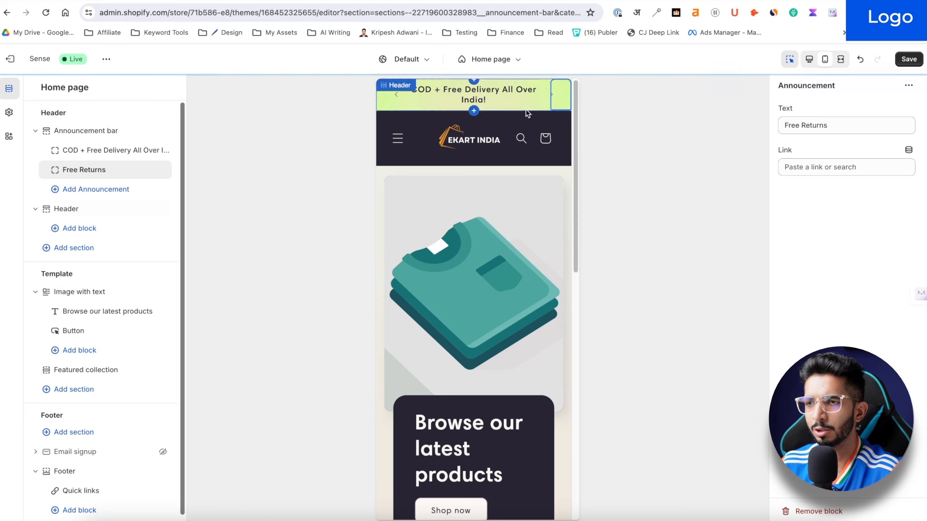
pyautogui.click(86, 131)
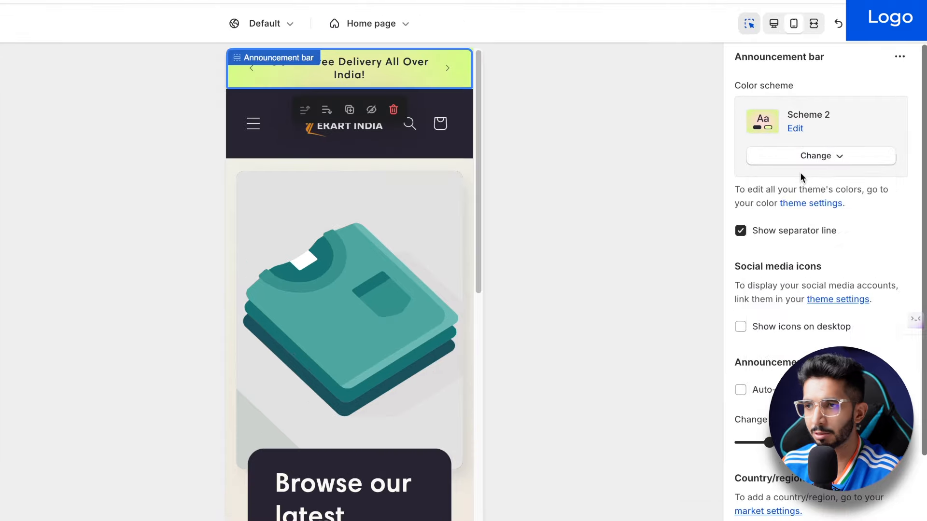
# Step: Set the announcement bar to Scheme 1, save, and cycle between both announcements on the storefront
pyautogui.click(820, 165)
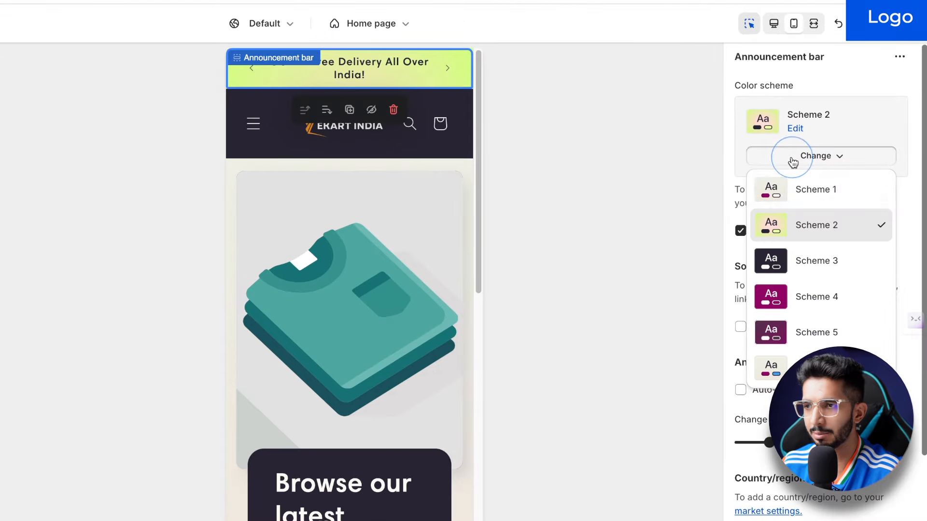
pyautogui.click(786, 193)
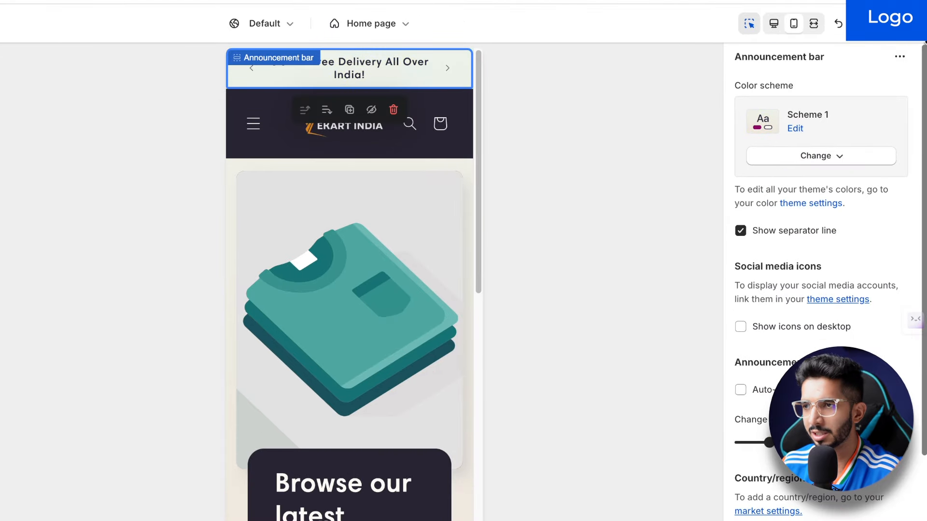
pyautogui.click(916, 27)
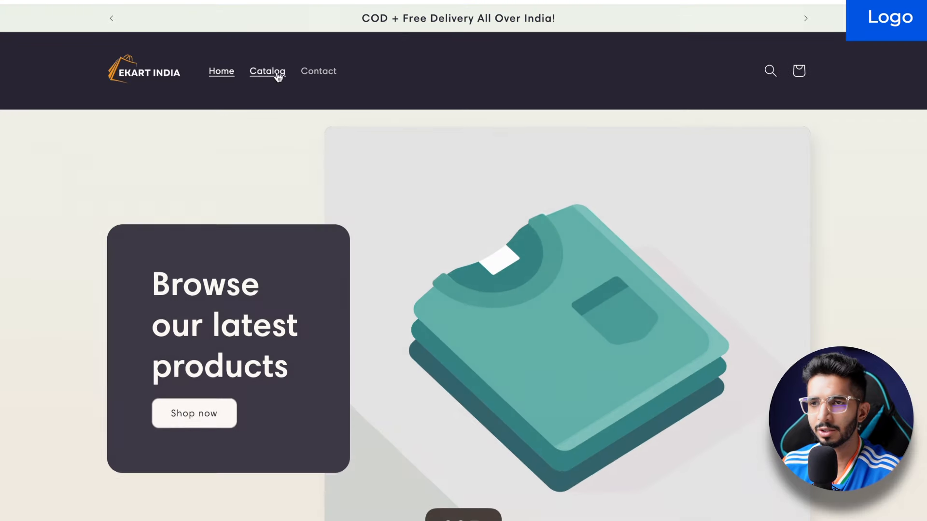
pyautogui.click(813, 18)
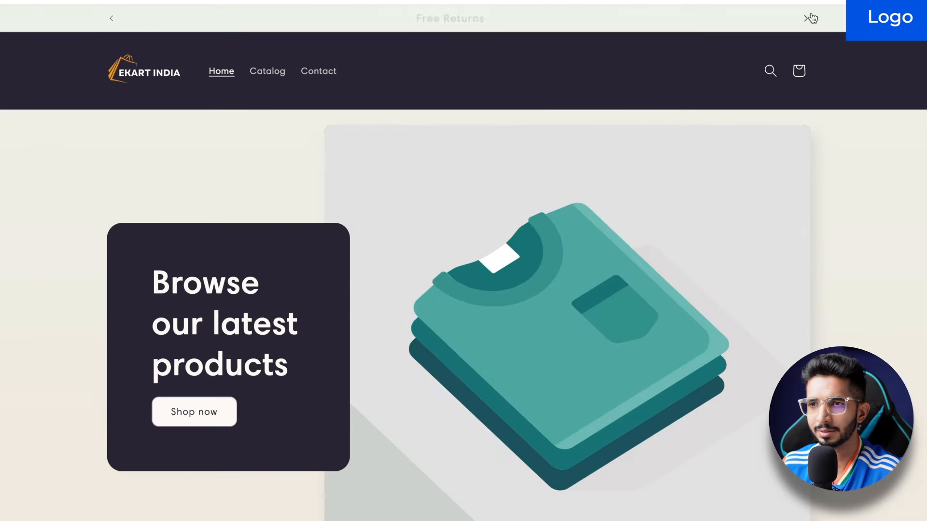
pyautogui.click(813, 18)
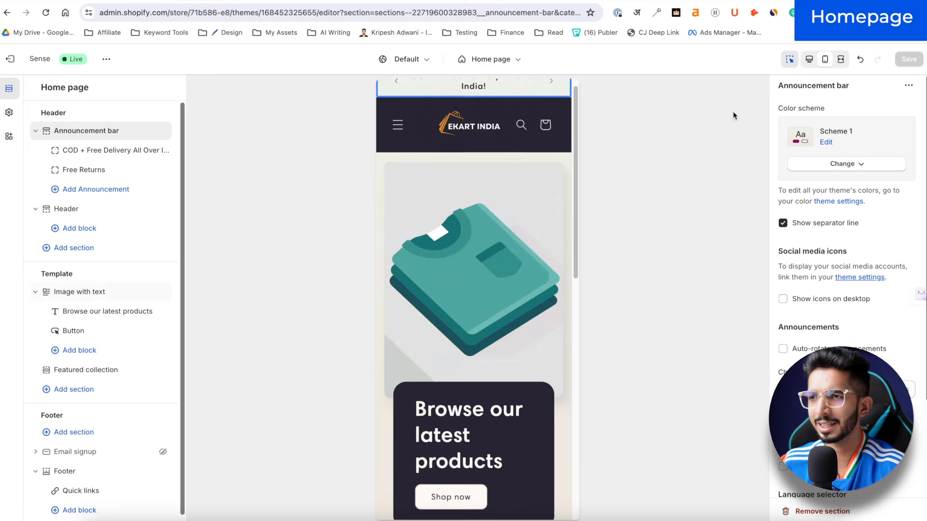
pyautogui.click(809, 60)
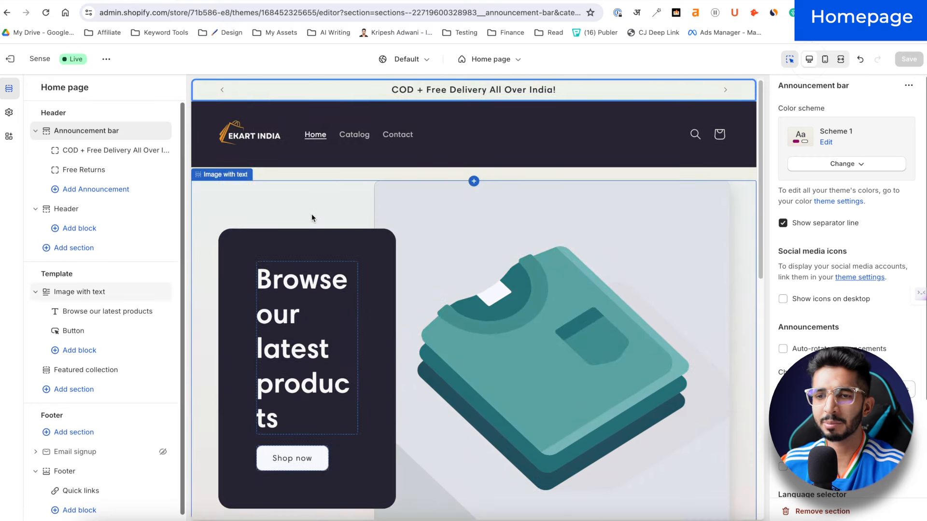
pyautogui.scroll(-1, 309, 260)
pyautogui.scroll(-2, 305, 267)
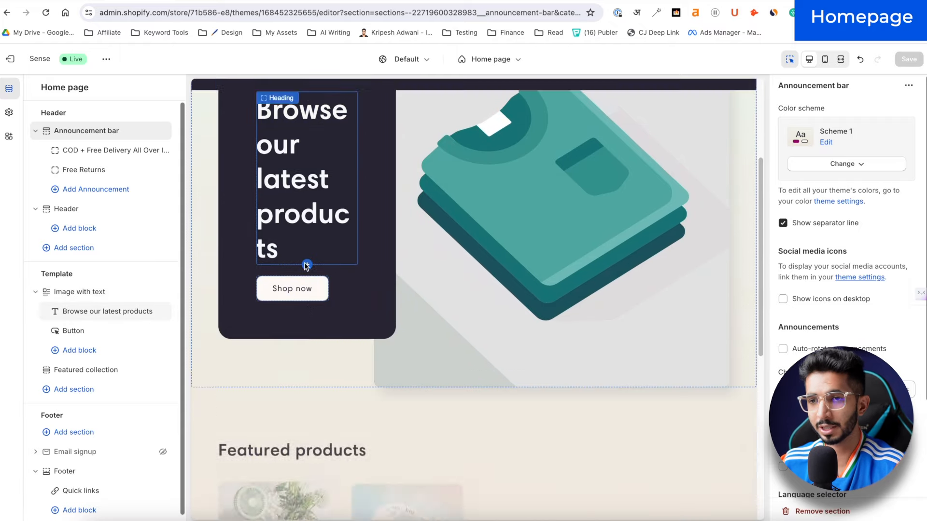
pyautogui.scroll(3, 549, 256)
pyautogui.click(549, 256)
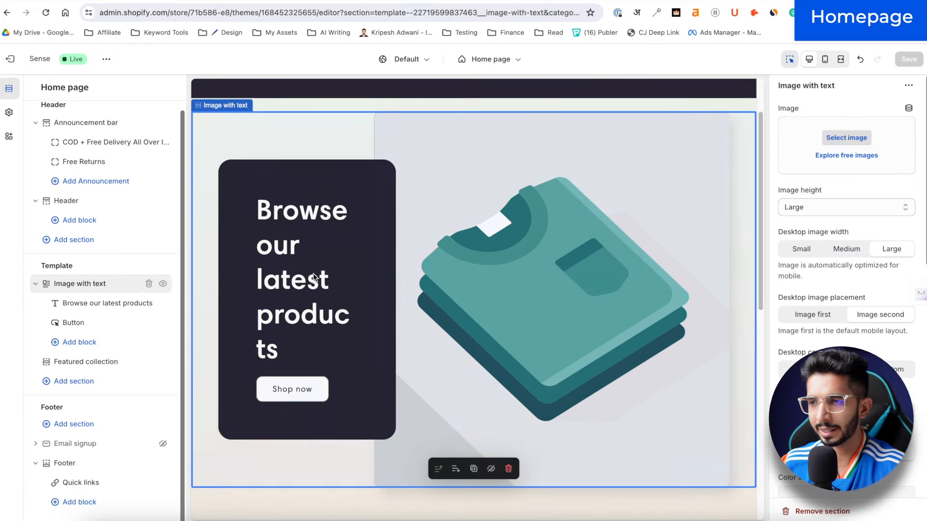
pyautogui.click(840, 139)
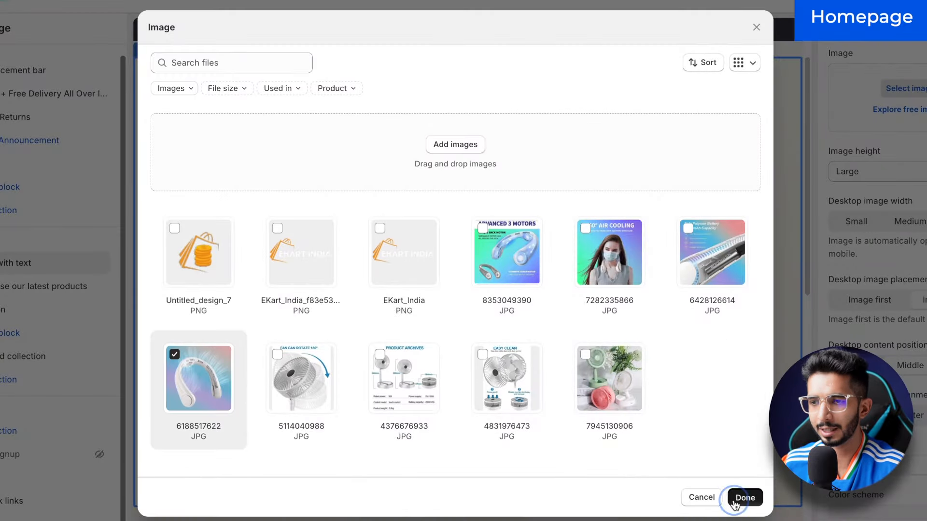
pyautogui.click(735, 504)
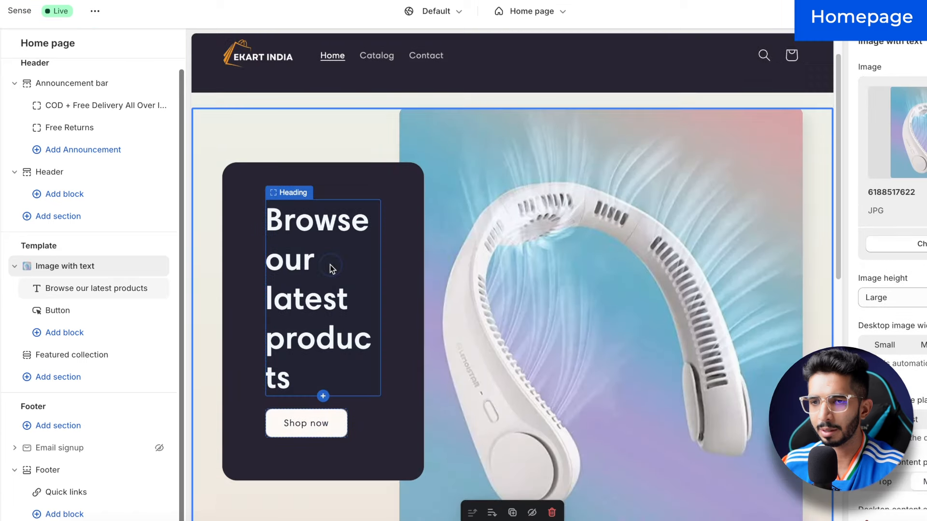
pyautogui.tripleClick(332, 269)
pyautogui.tripleClick(310, 230)
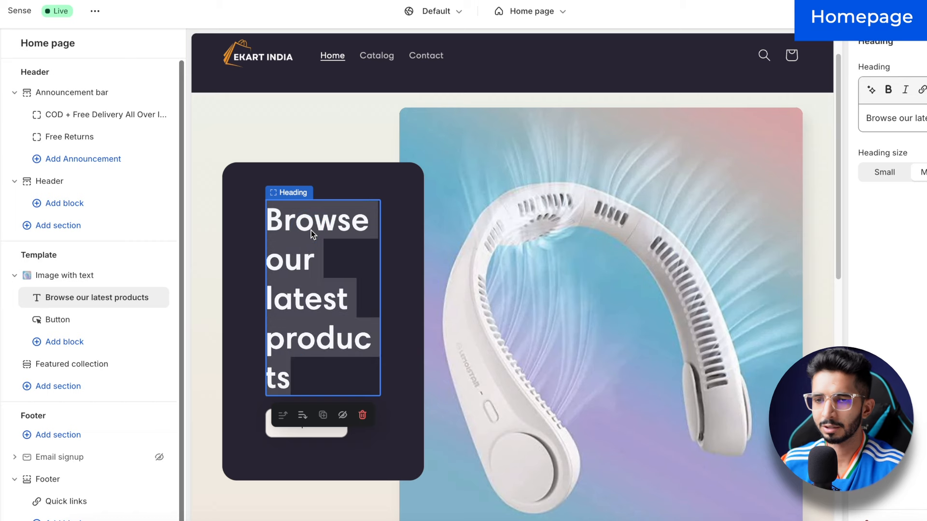
pyautogui.press('super+z')
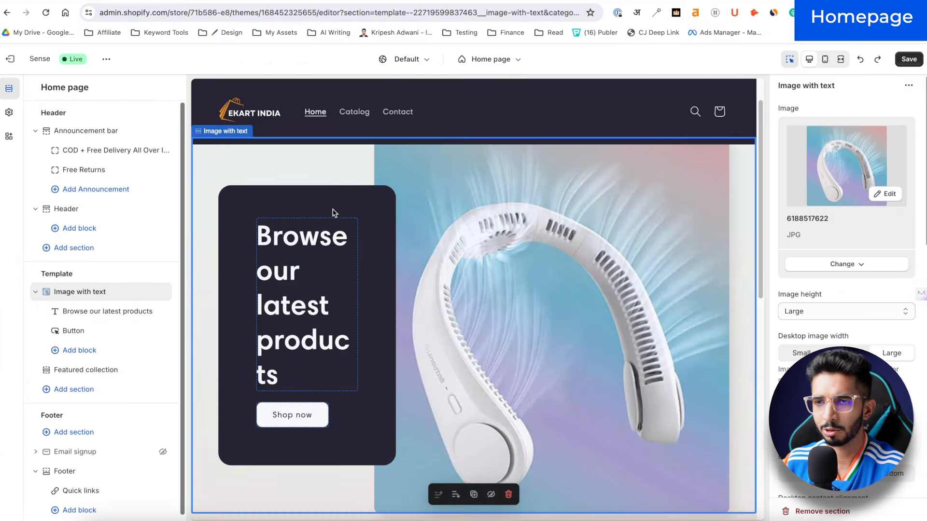
# Step: Change the card heading to 'USB Neck Fan' at Medium size
pyautogui.click(332, 220)
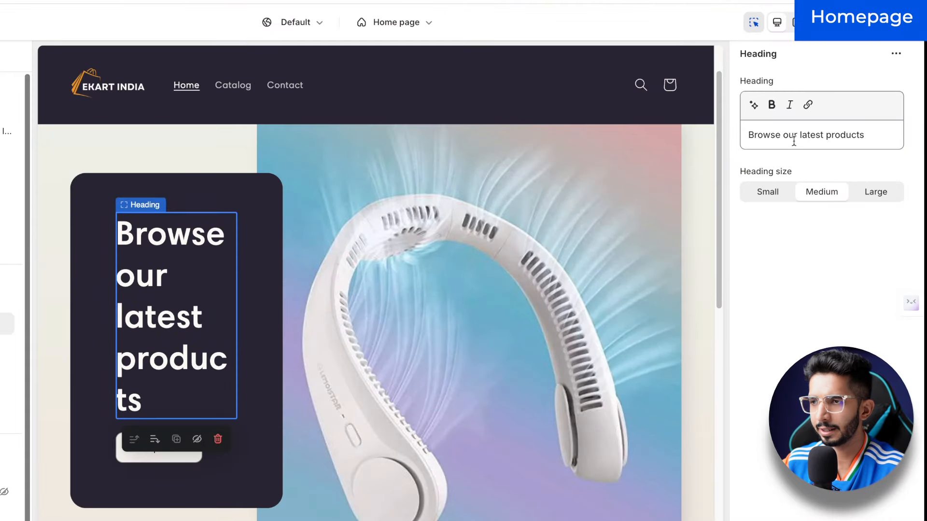
pyautogui.write('USB Rechargable')
pyautogui.press('BackSpace')
pyautogui.press('BackSpace')
pyautogui.press('BackSpace')
pyautogui.press('BackSpace')
pyautogui.press('BackSpace')
pyautogui.press('BackSpace')
pyautogui.press('BackSpace')
pyautogui.press('BackSpace')
pyautogui.press('BackSpace')
pyautogui.press('BackSpace')
pyautogui.press('BackSpace')
pyautogui.press('BackSpace')
pyautogui.press('BackSpace')
pyautogui.press('BackSpace')
pyautogui.press('BackSpace')
pyautogui.press('BackSpace')
pyautogui.write('US')
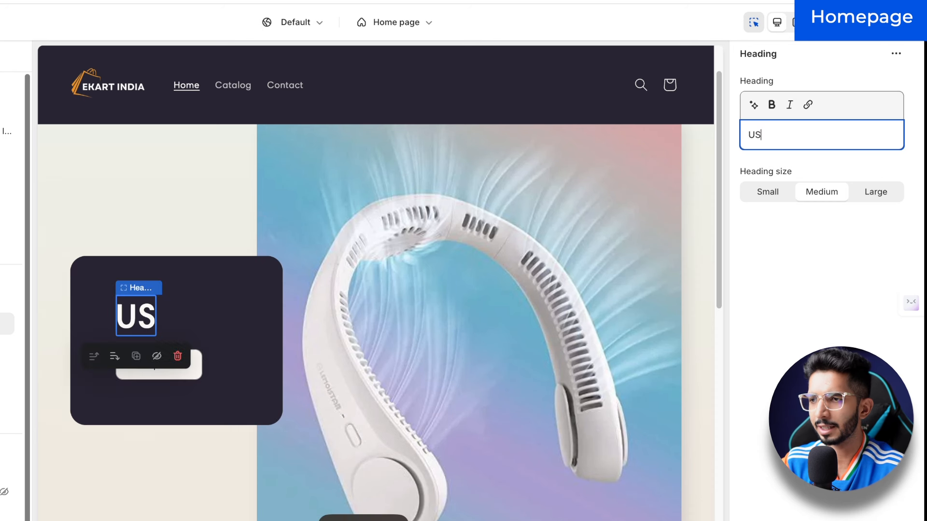
pyautogui.write('B Neck Fan')
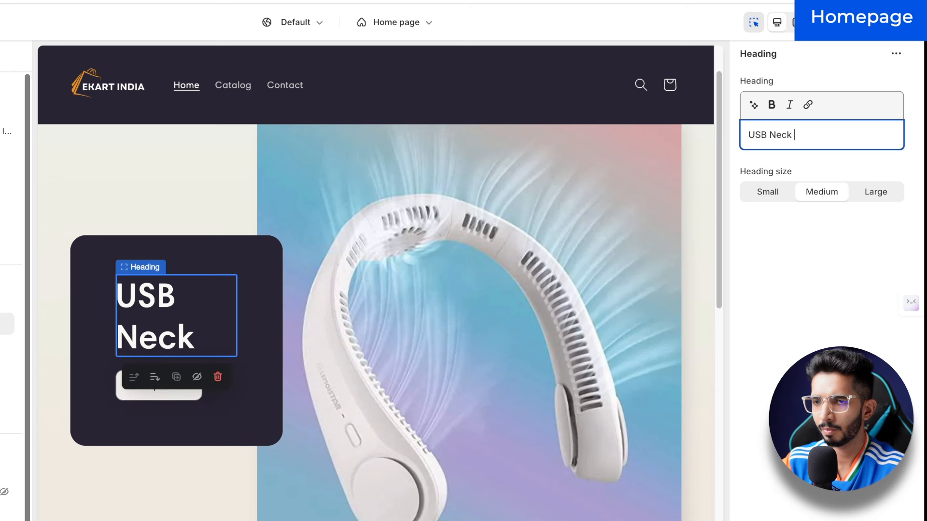
pyautogui.click(768, 191)
pyautogui.click(864, 193)
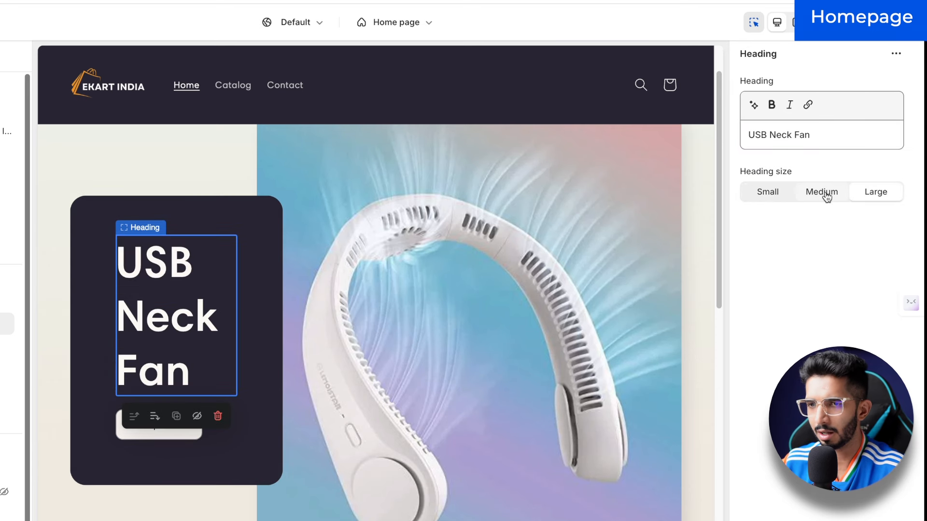
pyautogui.click(817, 193)
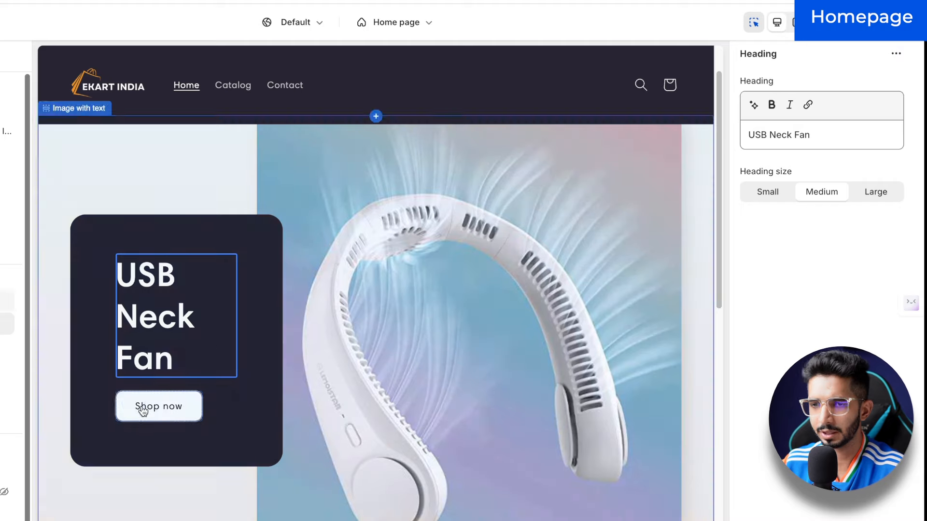
# Step: Inspect the Shop now button's settings, which currently link to All Products
pyautogui.click(134, 407)
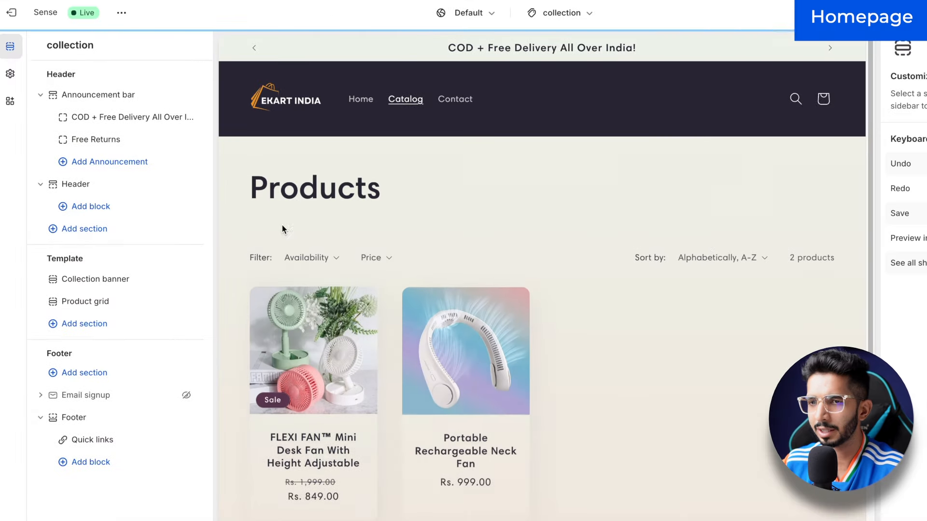
pyautogui.click(354, 96)
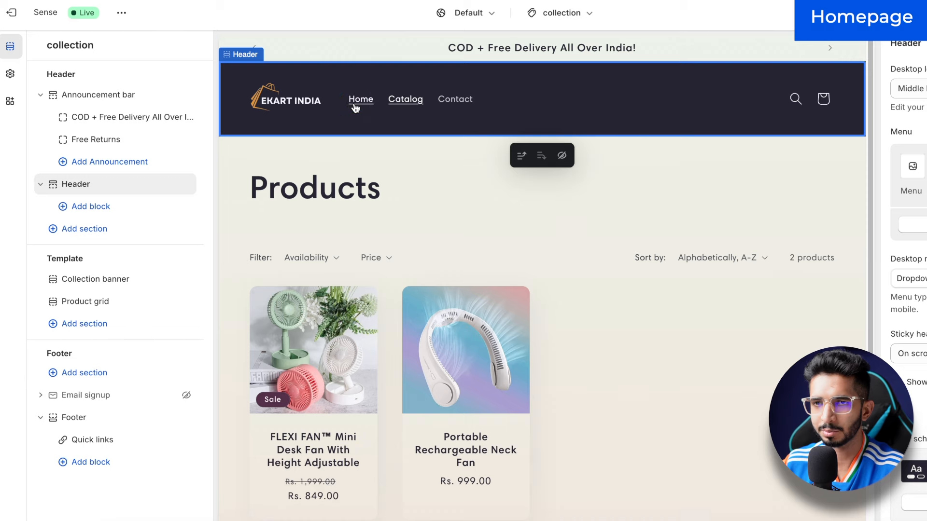
pyautogui.click(357, 99)
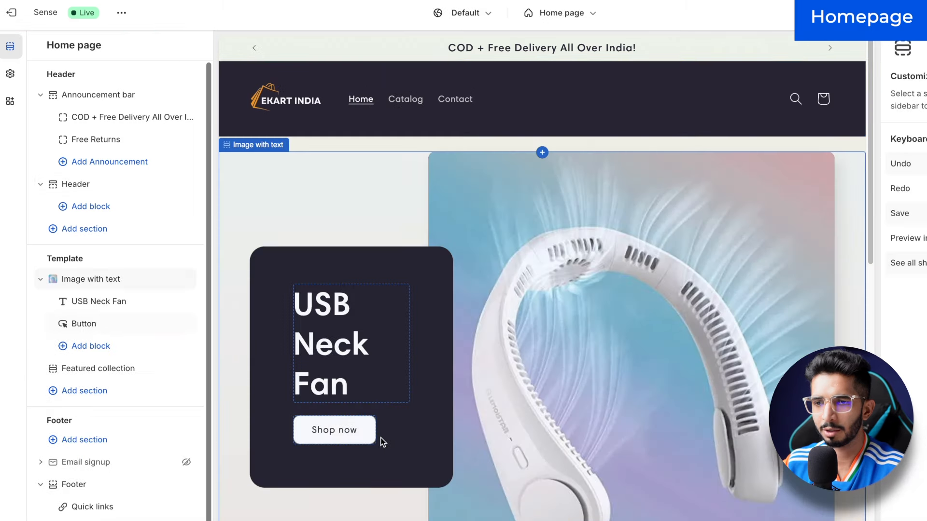
pyautogui.click(364, 435)
pyautogui.click(829, 172)
# Step: Point the Shop now button's link to the Portable Rechargeable Neck Fan product
pyautogui.click(782, 218)
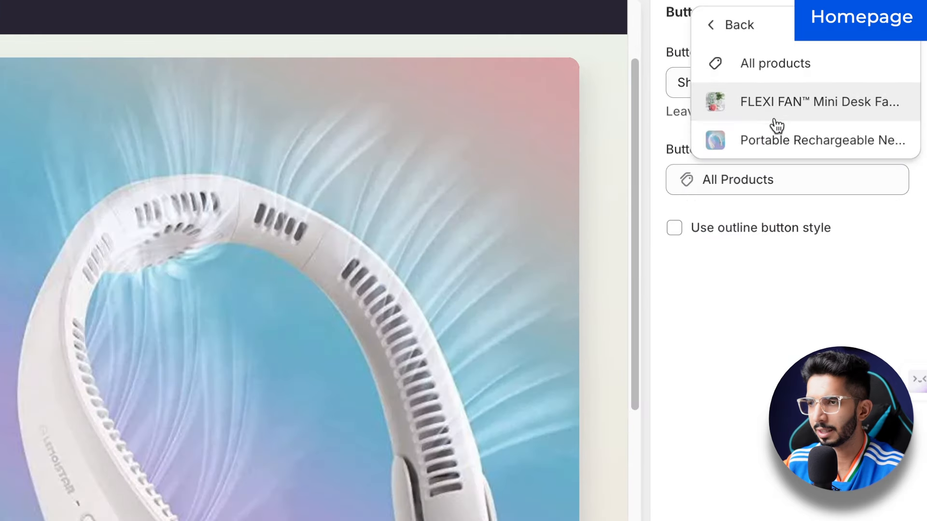
pyautogui.click(775, 136)
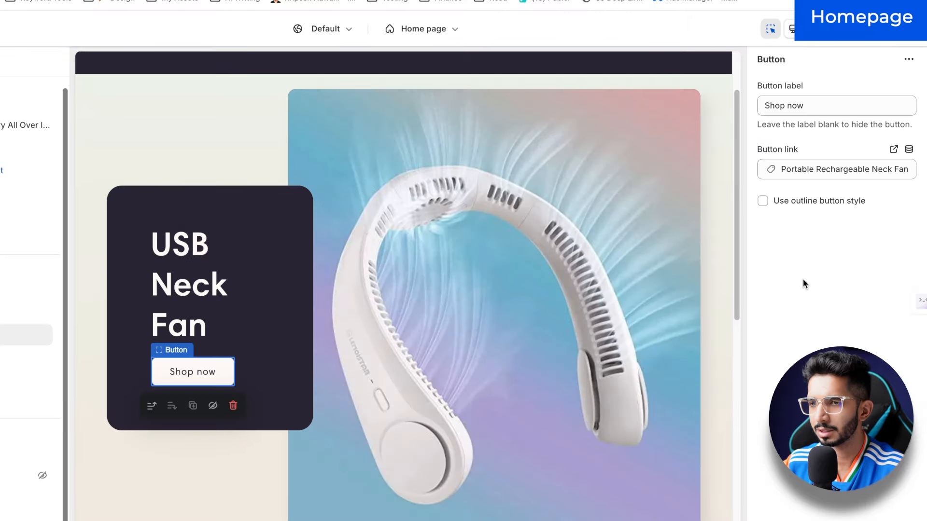
pyautogui.scroll(-10, 259, 309)
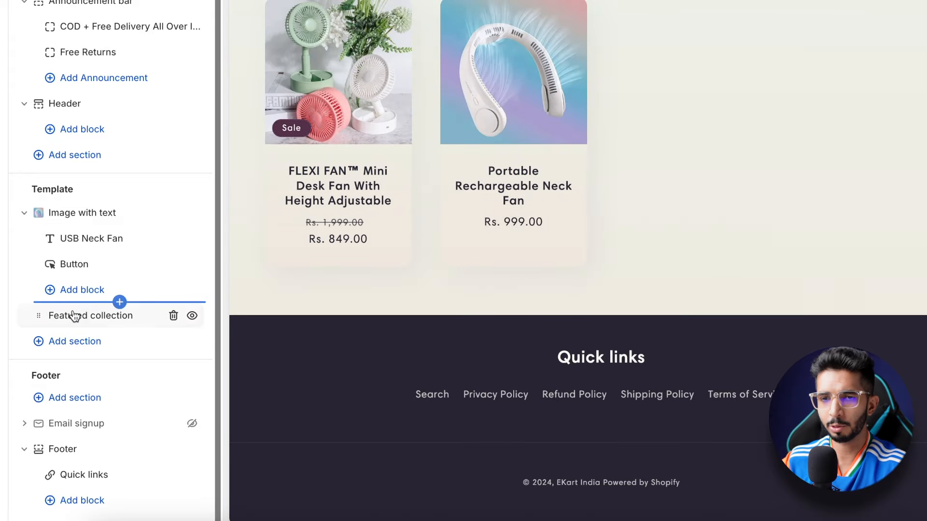
pyautogui.click(74, 343)
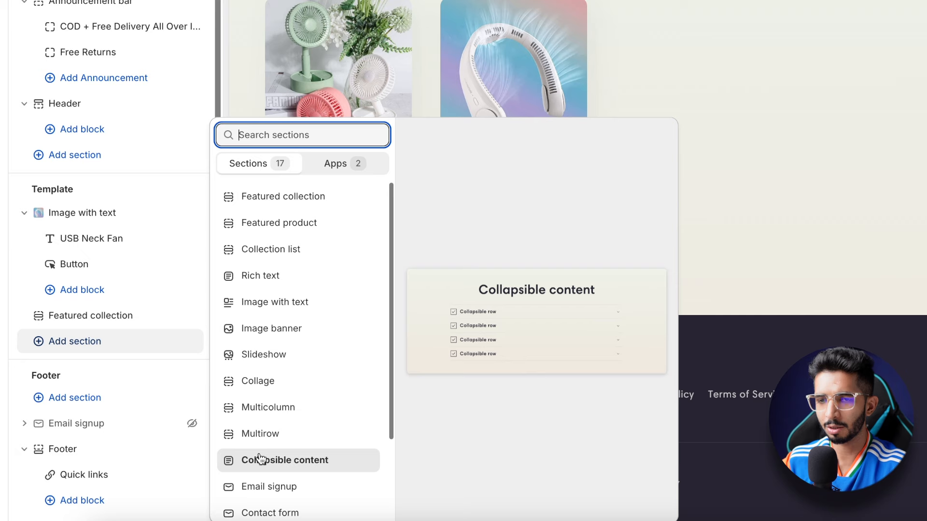
pyautogui.scroll(-3, 251, 502)
pyautogui.scroll(3, 263, 490)
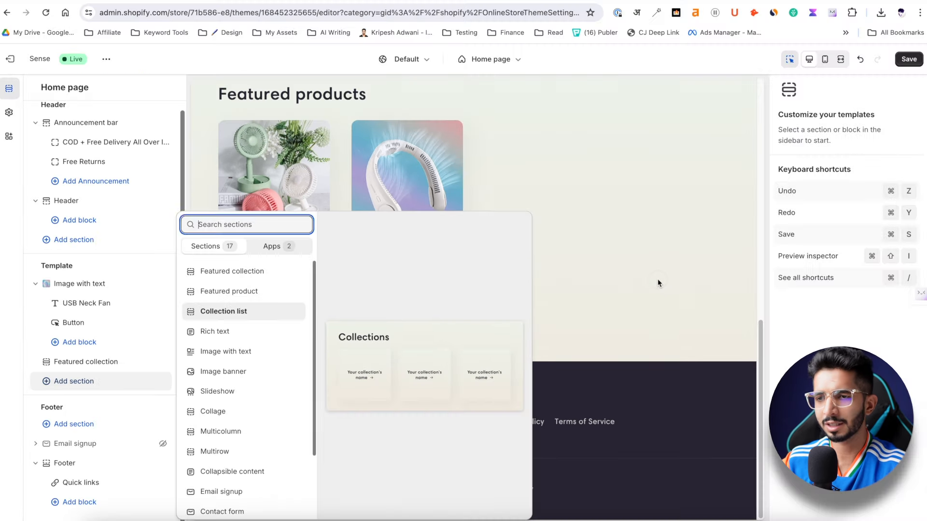
pyautogui.click(651, 170)
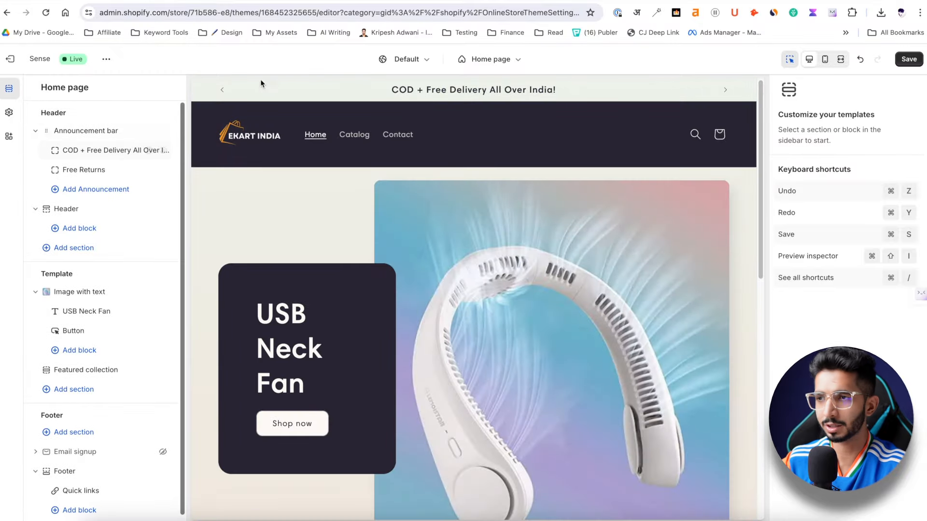
# Step: Save the home page changes and confirm Shop now leads to the neck fan page
pyautogui.click(915, 63)
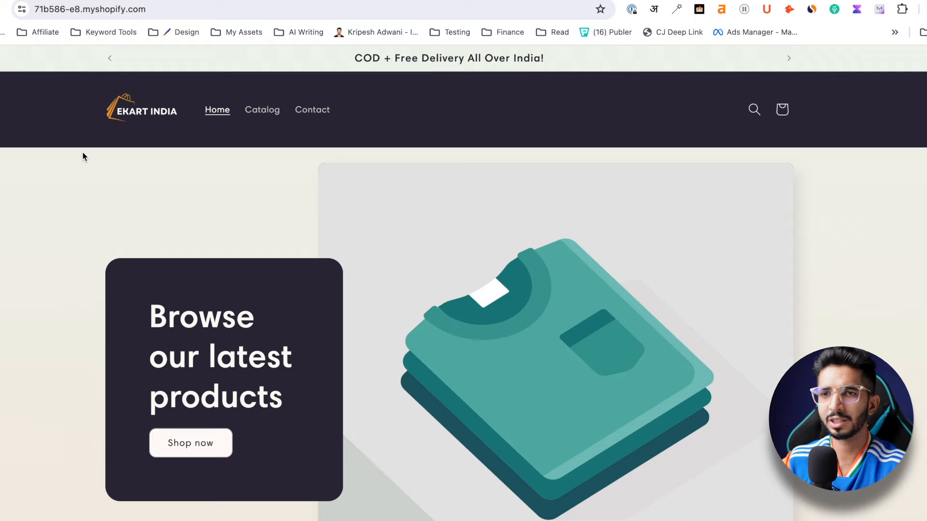
pyautogui.scroll(-1, 215, 349)
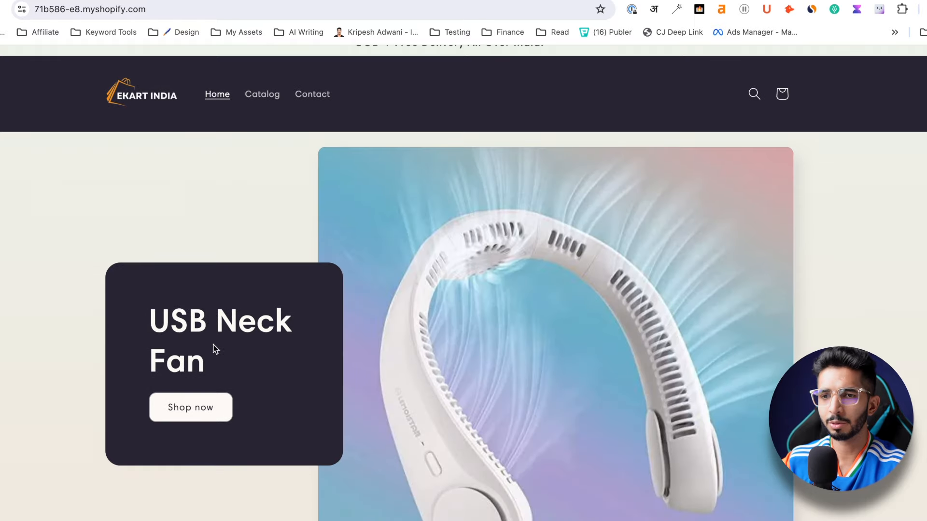
pyautogui.click(190, 407)
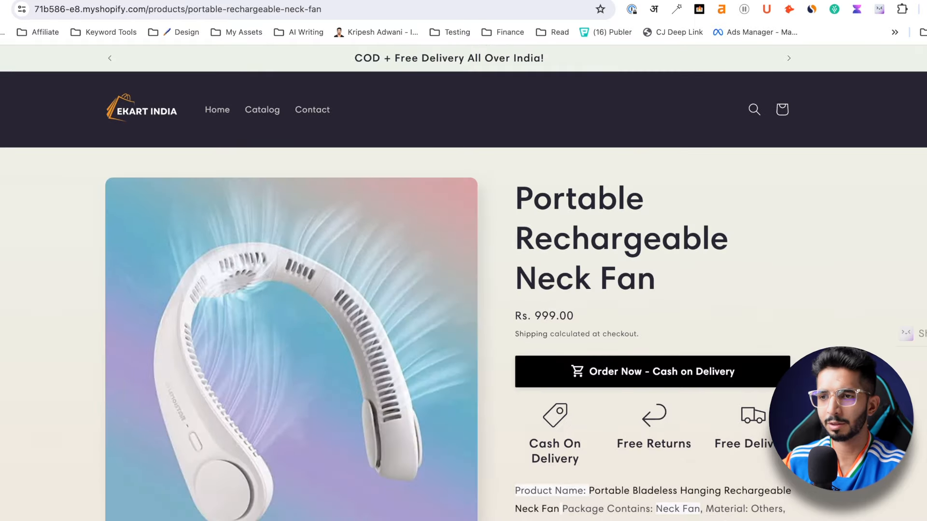
pyautogui.scroll(-9, 489, 241)
pyautogui.scroll(9, 421, 315)
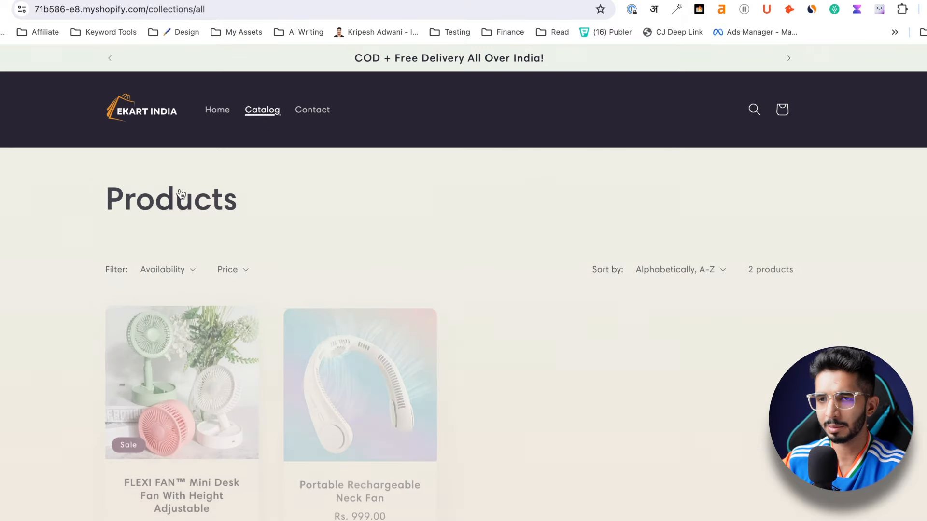
# Step: Browse the mini fan's EASY CLEAN, PRODUCT ARCHIVES and FAN CAN ROTATE 180° images, ending on the green and pink fans photo
pyautogui.click(182, 386)
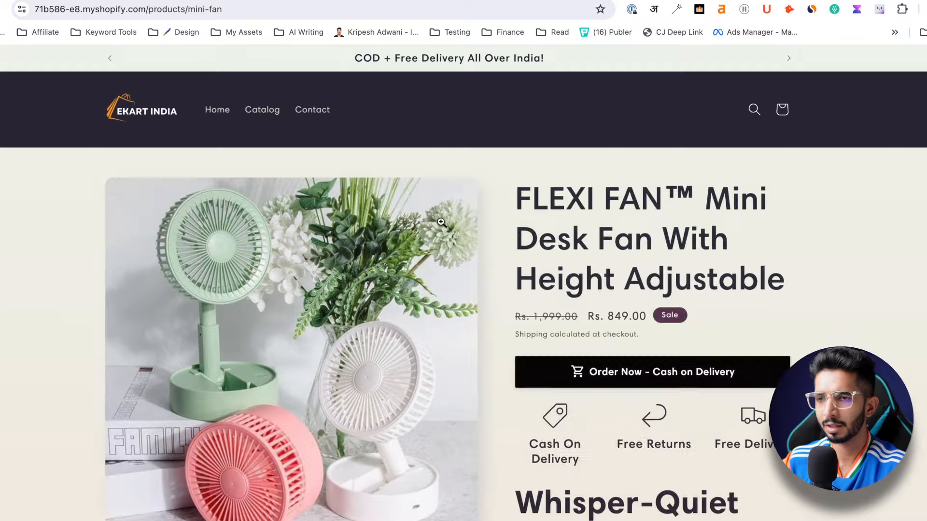
pyautogui.scroll(-12, 549, 391)
pyautogui.scroll(3, 549, 391)
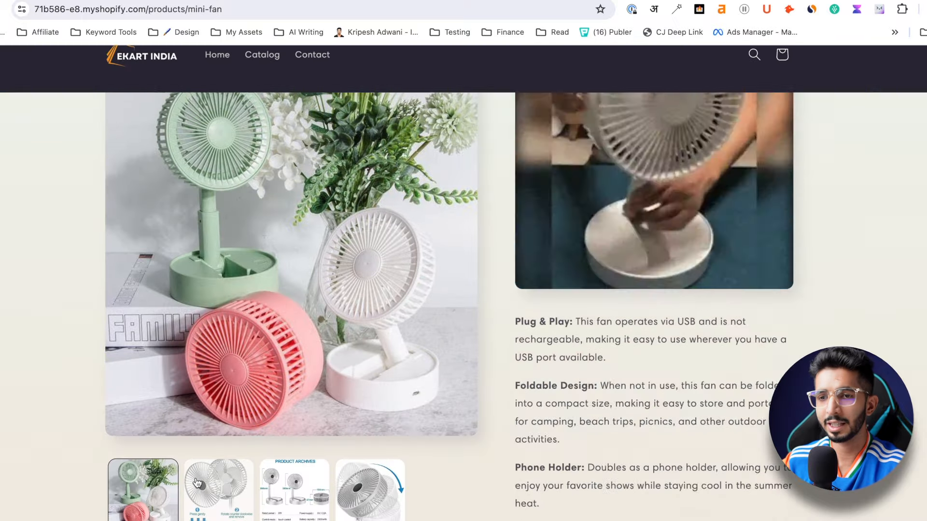
pyautogui.click(209, 472)
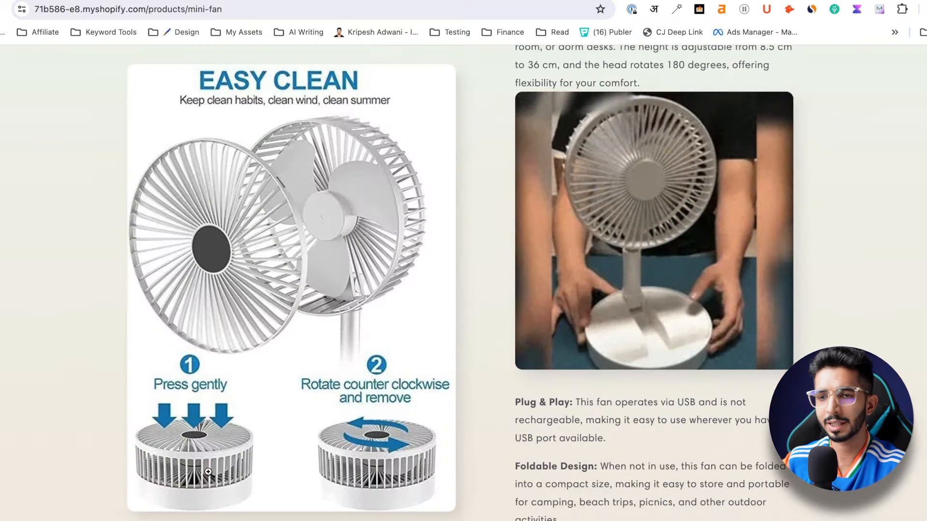
pyautogui.click(294, 483)
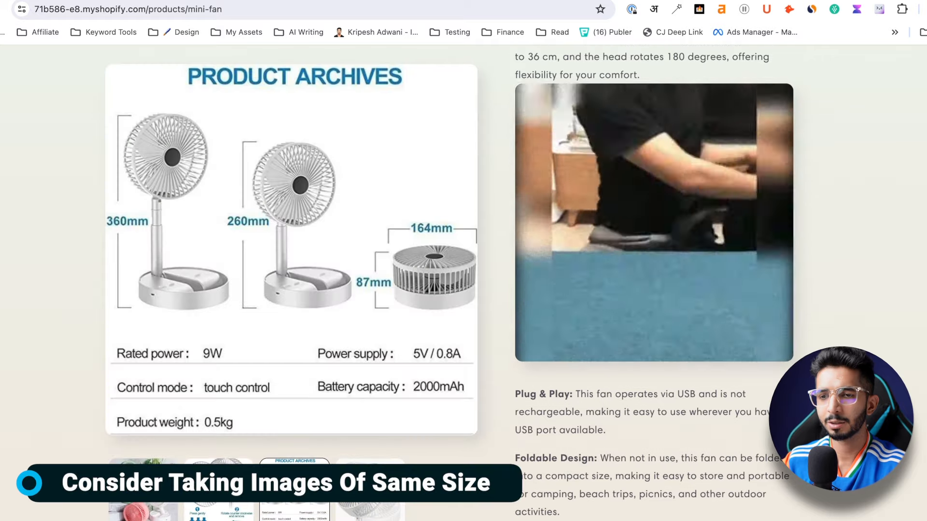
pyautogui.click(370, 483)
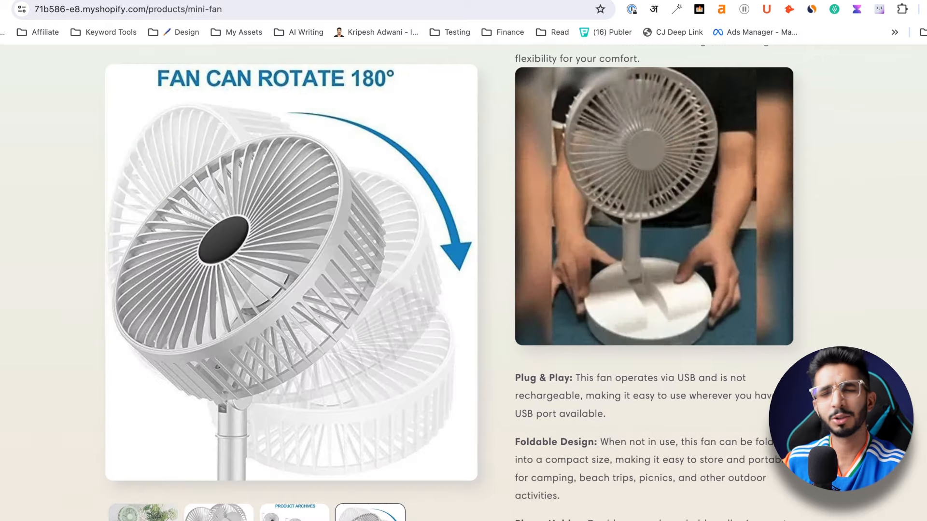
pyautogui.click(115, 515)
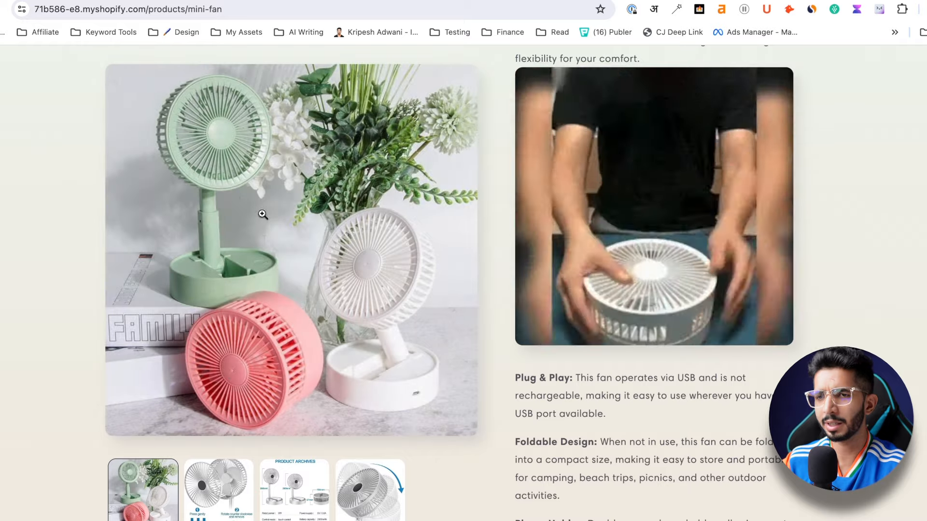
# Step: Scroll through the storefront to review the Featured collection section
pyautogui.scroll(10, 487, 228)
pyautogui.scroll(-15, 595, 209)
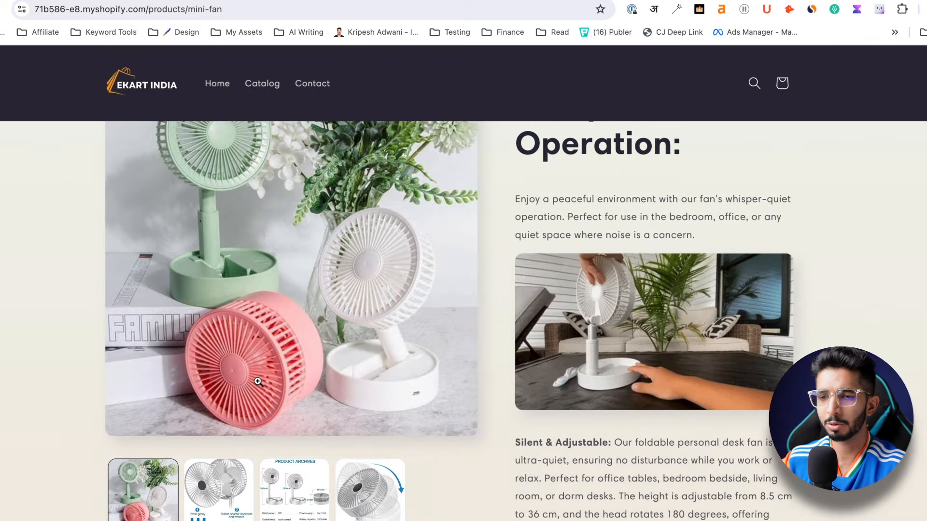
pyautogui.scroll(-10, 557, 391)
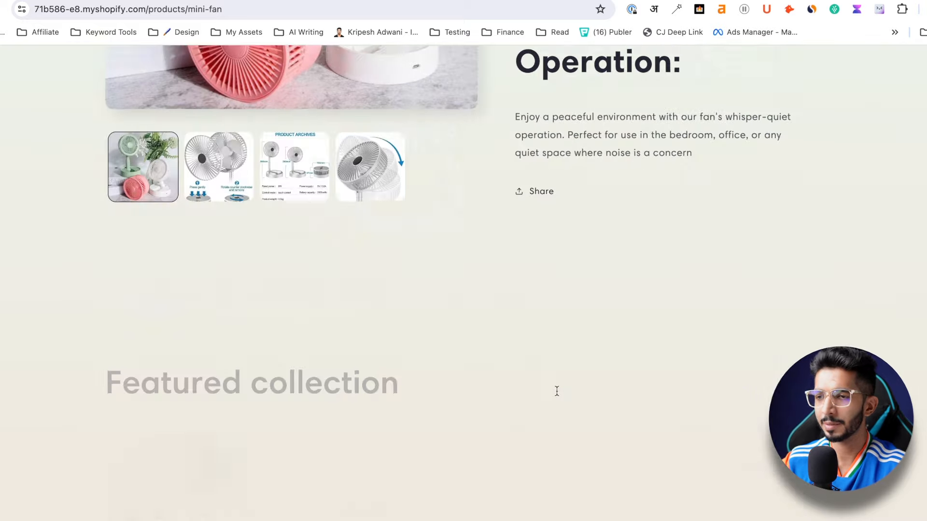
pyautogui.scroll(3, 554, 389)
pyautogui.scroll(-3, 554, 389)
pyautogui.scroll(5, 227, 419)
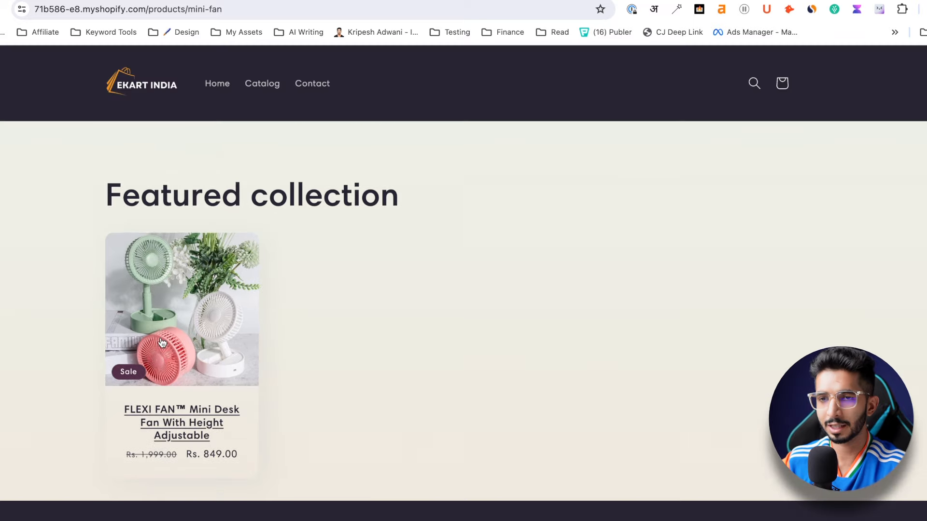
pyautogui.scroll(-8, 284, 326)
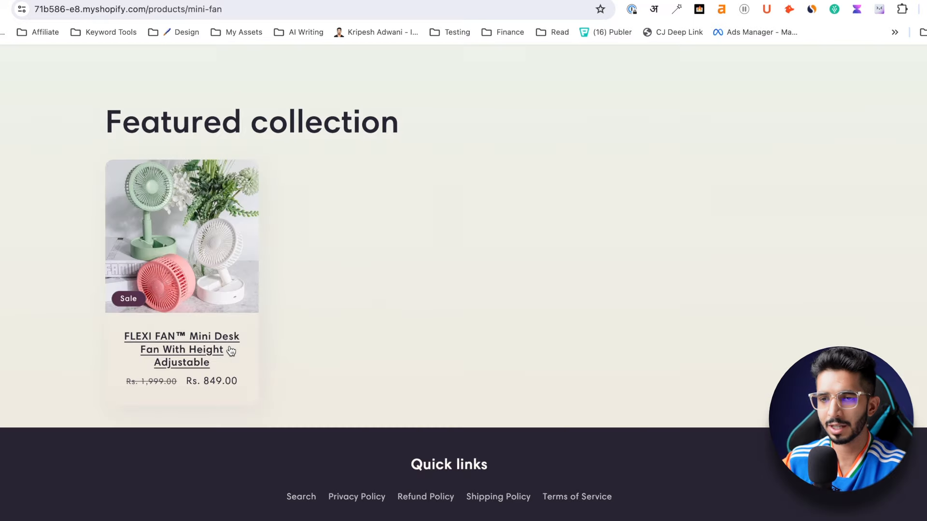
pyautogui.scroll(20, 491, 442)
pyautogui.scroll(3, 490, 442)
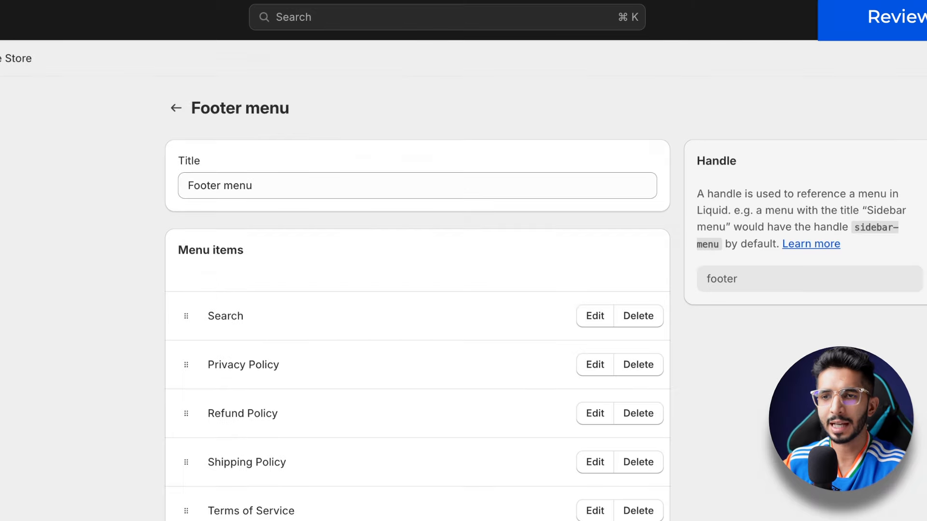
# Step: Find TYDAL Reviews by searching apps for 'tyd' and launch its reviews widget in the theme editor
pyautogui.click(29, 444)
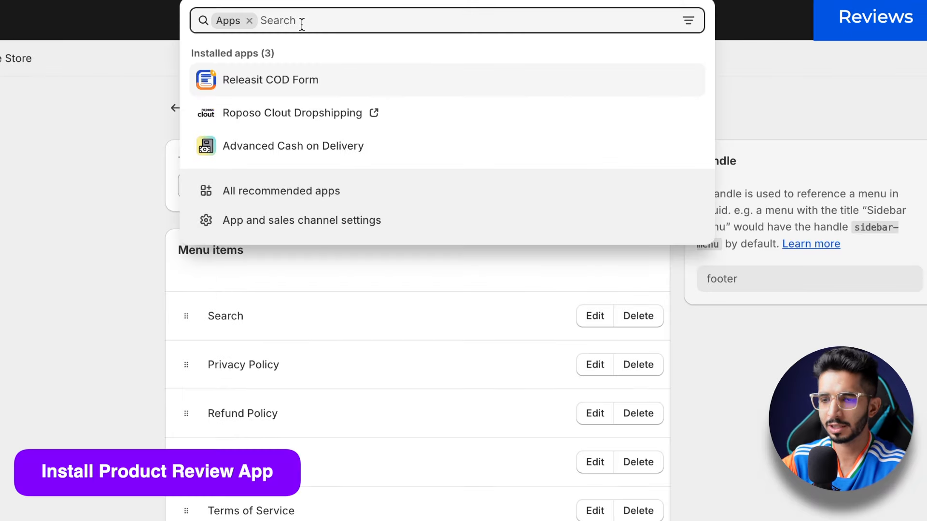
pyautogui.write('tyd')
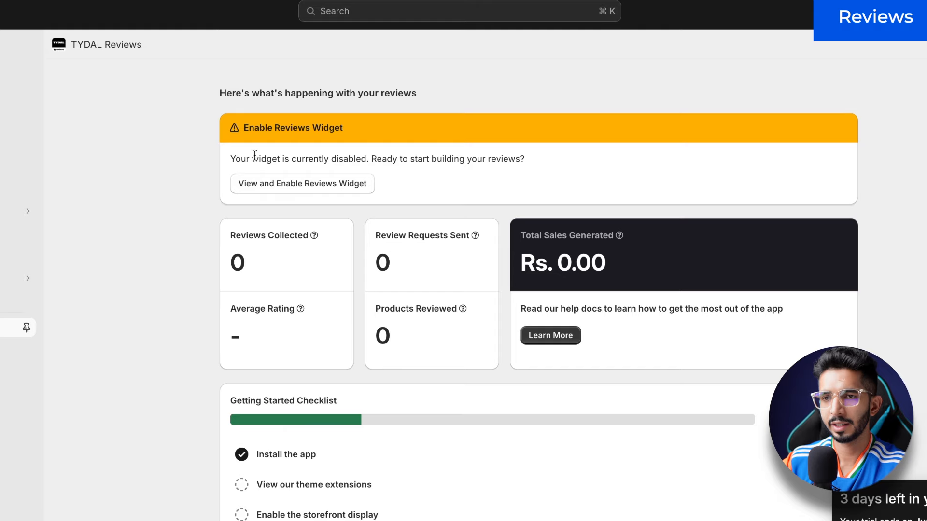
pyautogui.click(286, 185)
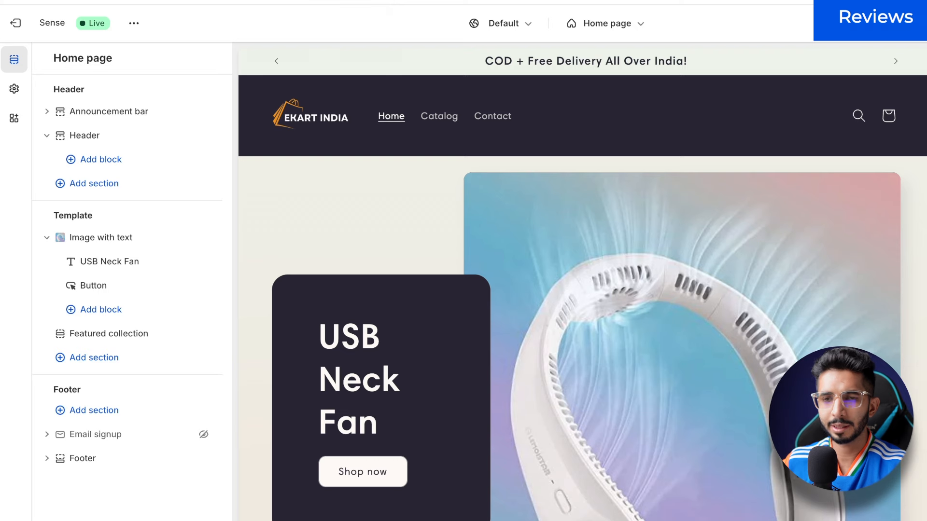
# Step: Switch on the TYDAL Reviews app embed and check the FLEXI FAN star rating and reviews section
pyautogui.click(8, 122)
pyautogui.click(188, 144)
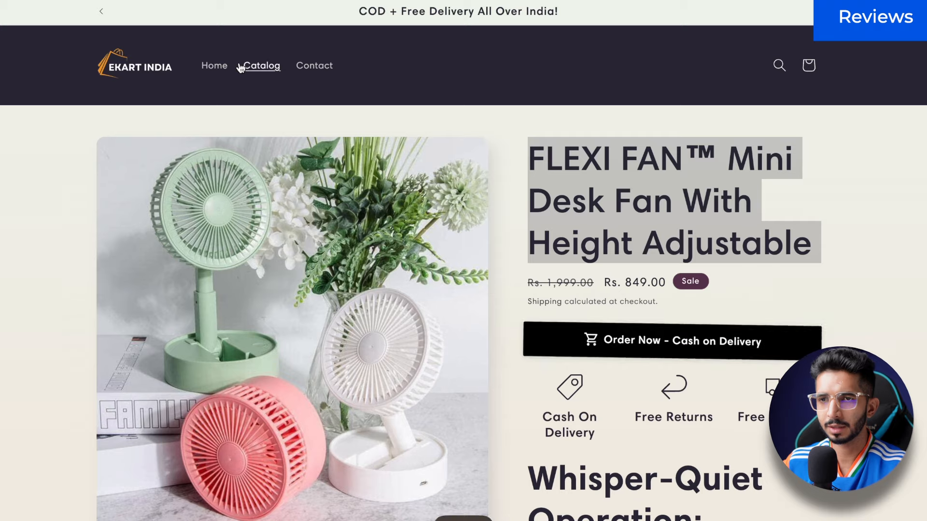
pyautogui.click(80, 140)
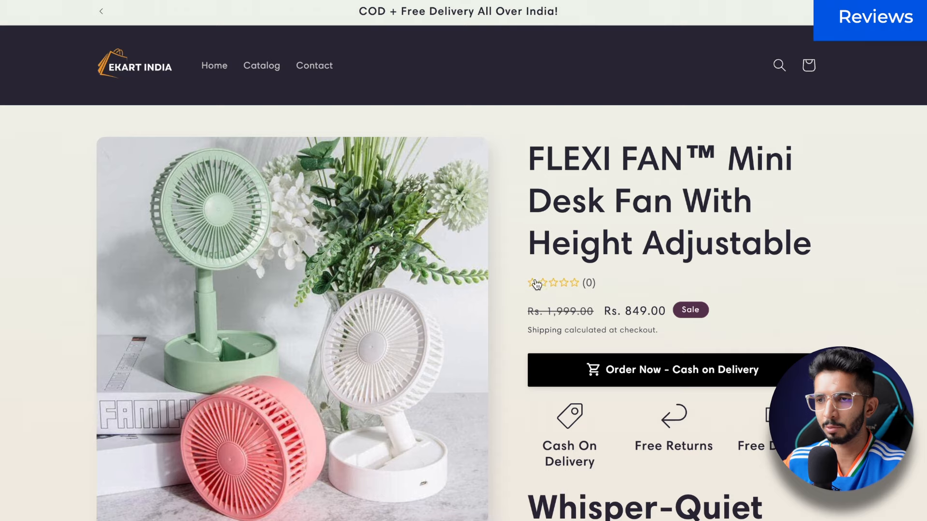
pyautogui.click(570, 288)
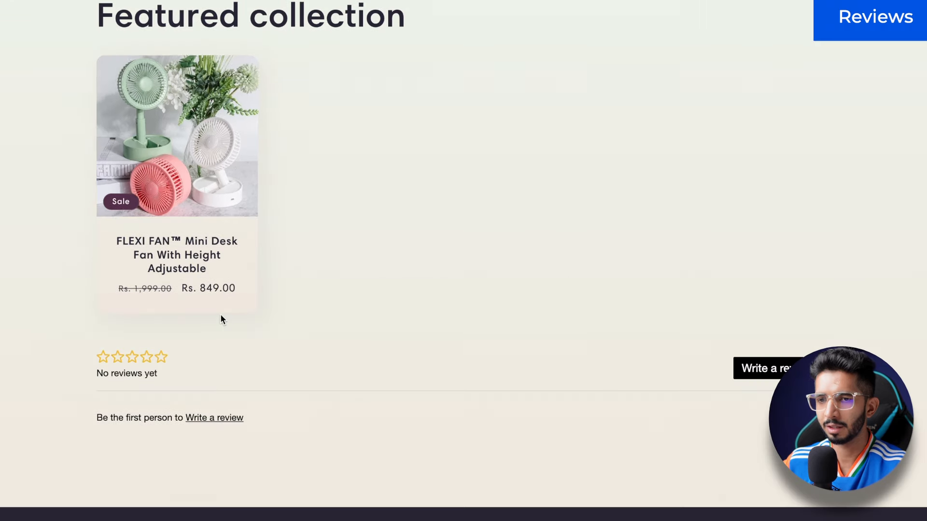
pyautogui.scroll(-4, 131, 371)
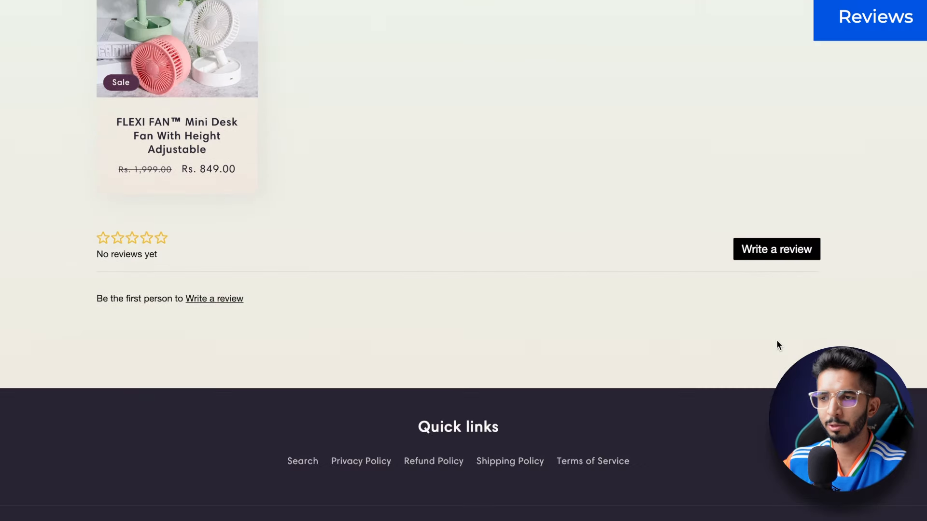
# Step: Start a 5-star FLEXI FAN review with the EKart India image and the text 'Loved the product..'
pyautogui.click(780, 260)
pyautogui.click(576, 147)
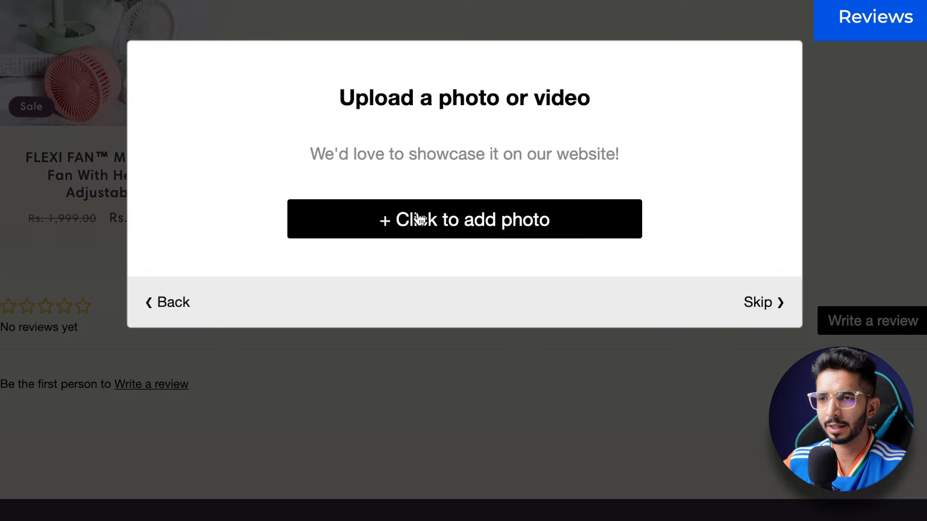
pyautogui.click(302, 203)
pyautogui.click(315, 120)
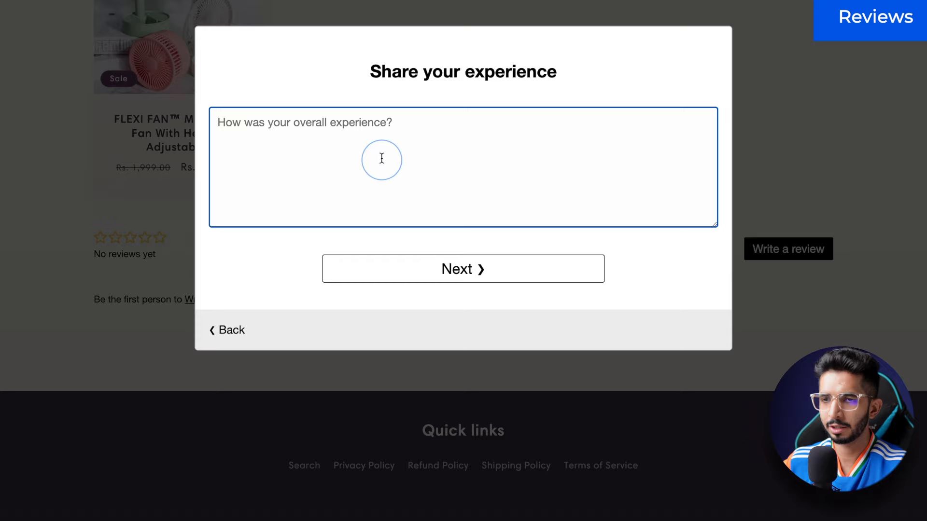
pyautogui.write('Loved the product..')
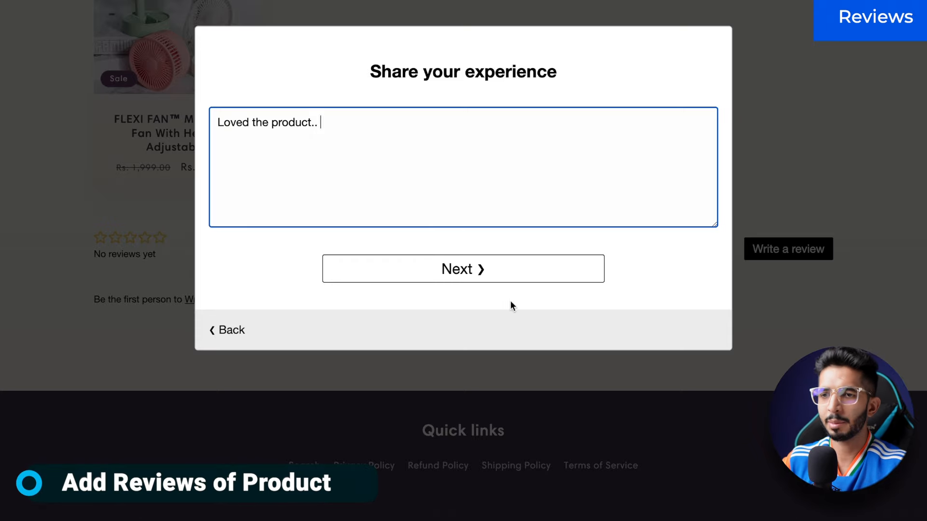
# Step: Title the review 'Loved the product..', submit it, and confirm the rating shows (1)
pyautogui.click(506, 276)
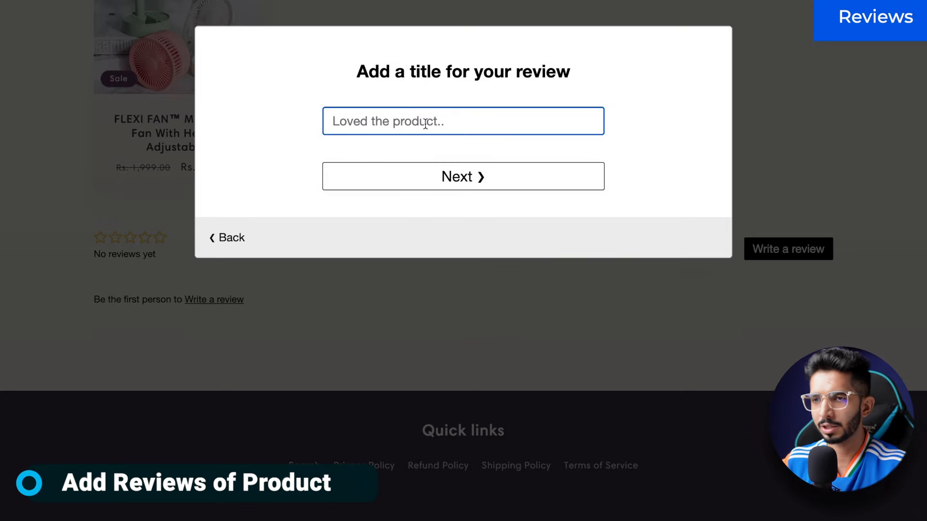
pyautogui.write('Lov')
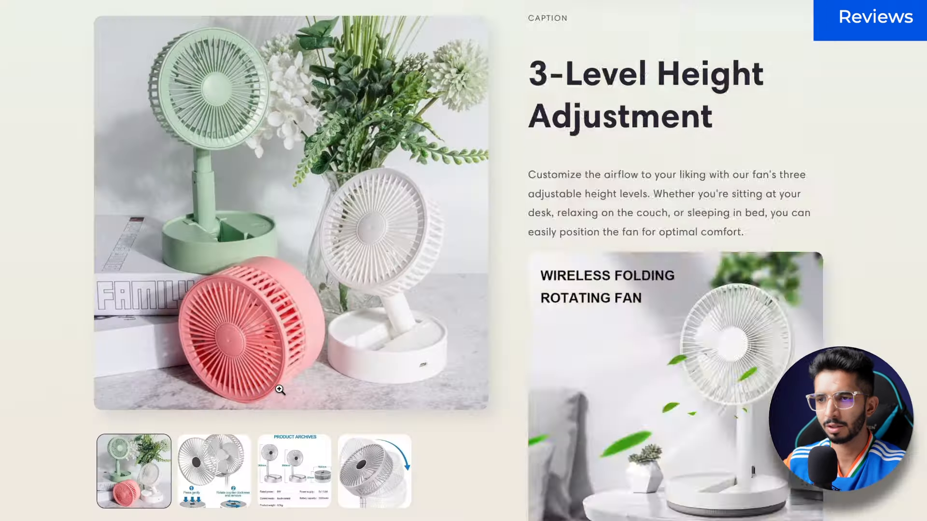
pyautogui.scroll(-10, 279, 390)
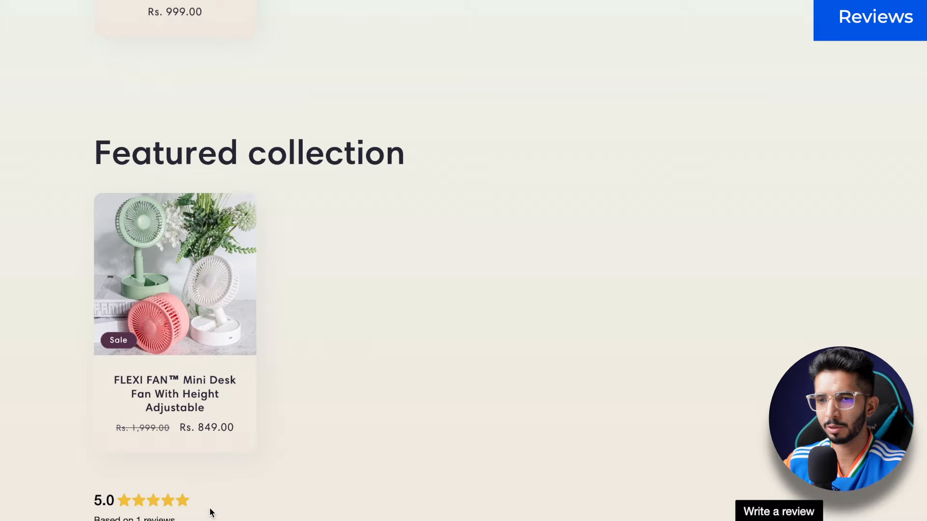
pyautogui.scroll(-5, 131, 461)
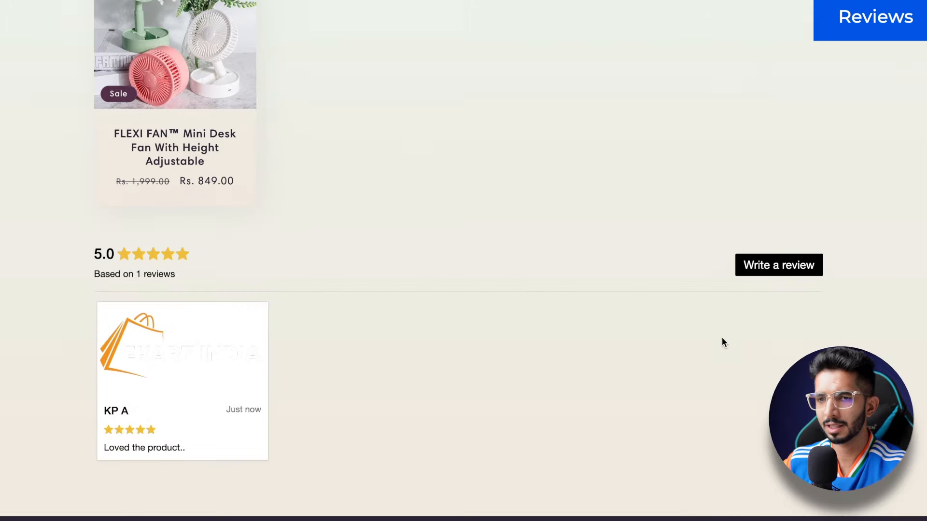
pyautogui.scroll(15, 722, 342)
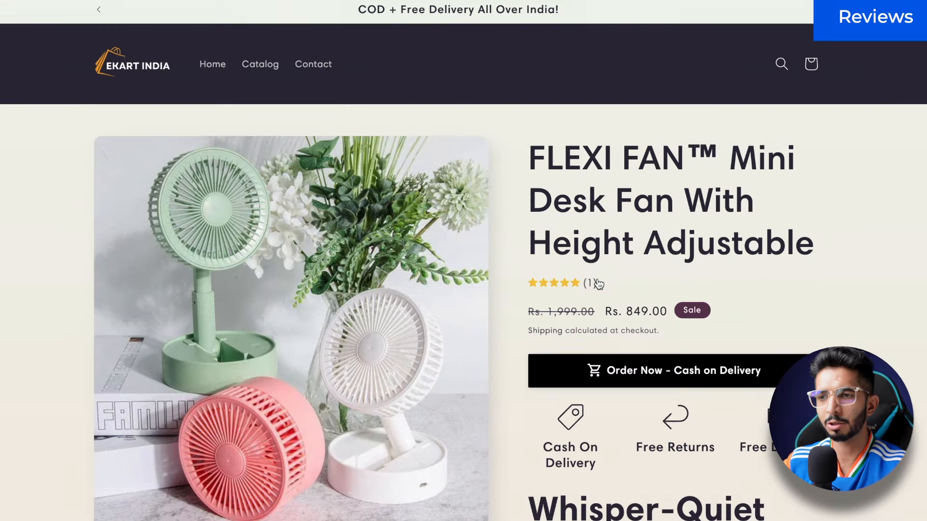
pyautogui.scroll(-1, 598, 284)
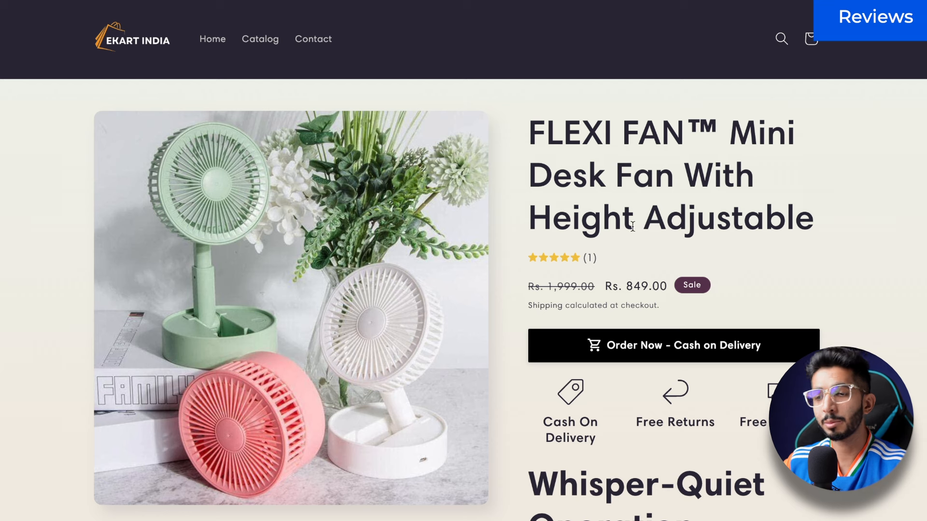
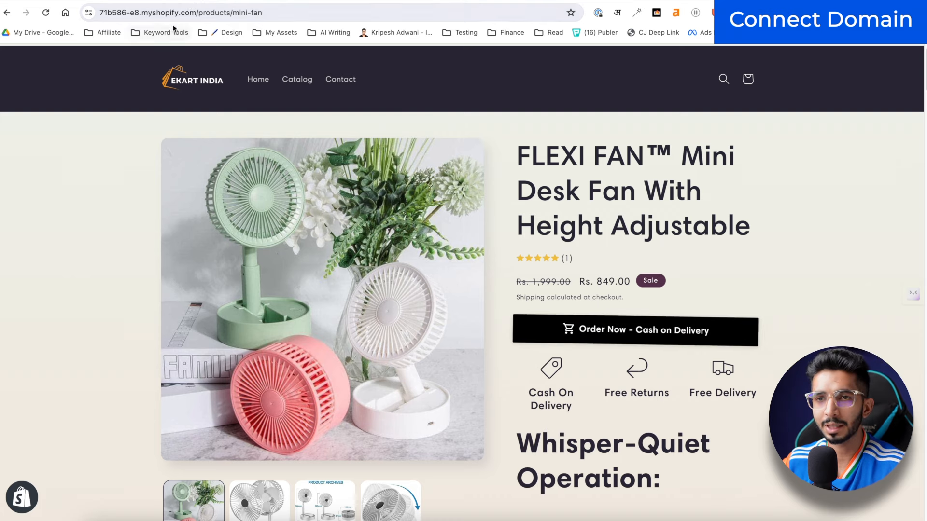
# Step: Select the store's myshopify address and go to the Domains page in Settings
pyautogui.moveTo(197, 13); pyautogui.dragTo(173, 13)
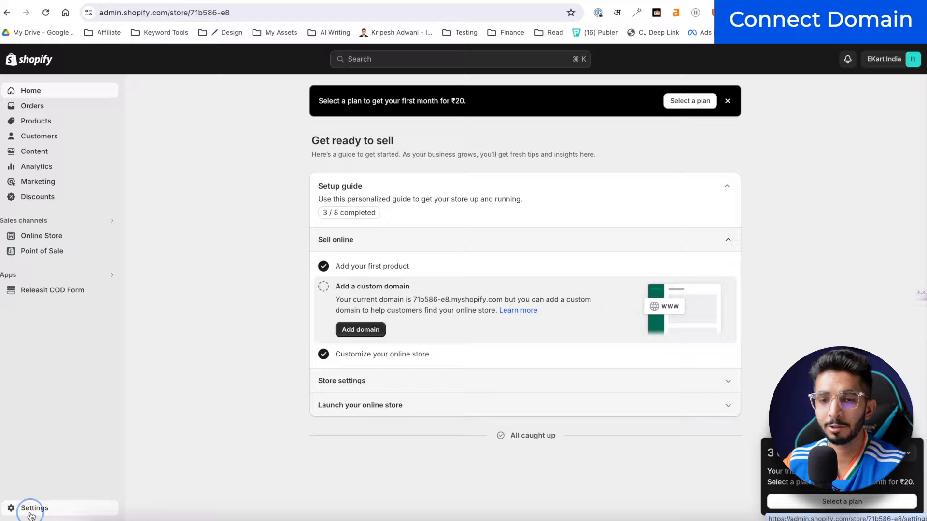
pyautogui.click(30, 510)
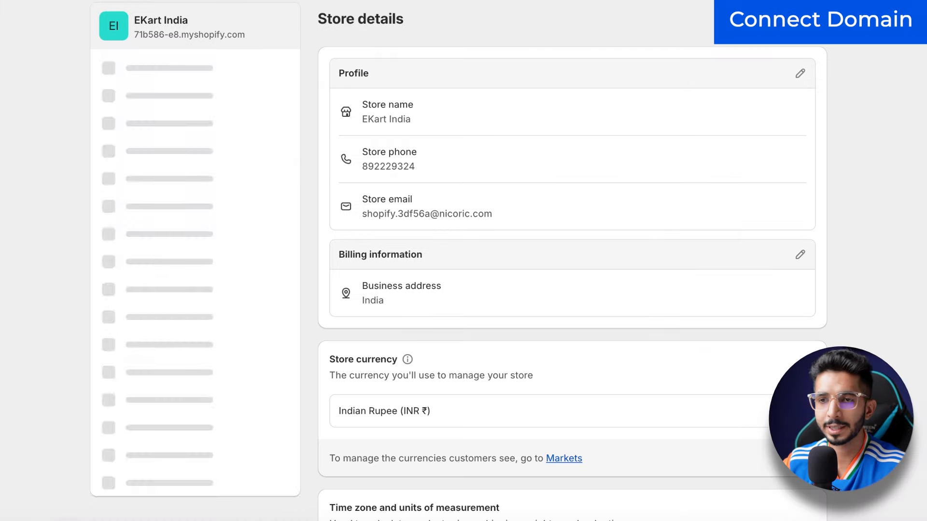
pyautogui.scroll(-5, 273, 244)
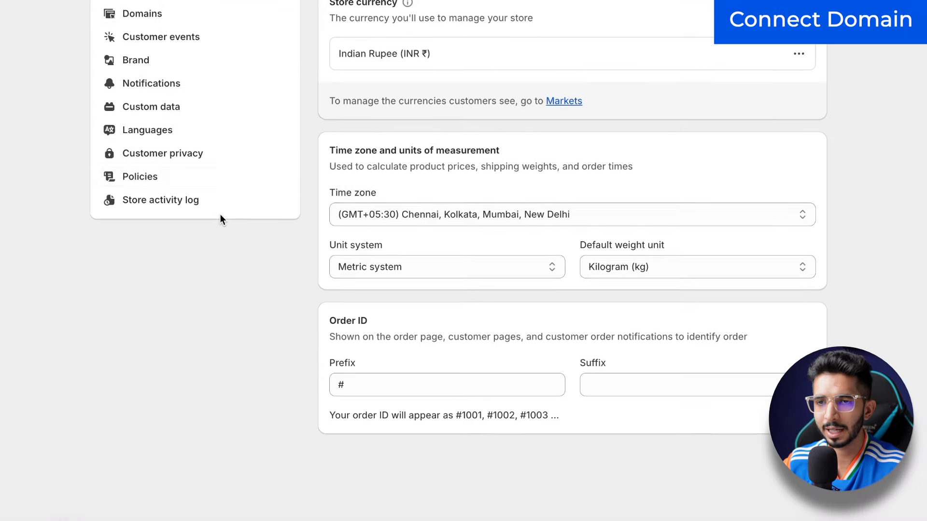
pyautogui.scroll(3, 220, 218)
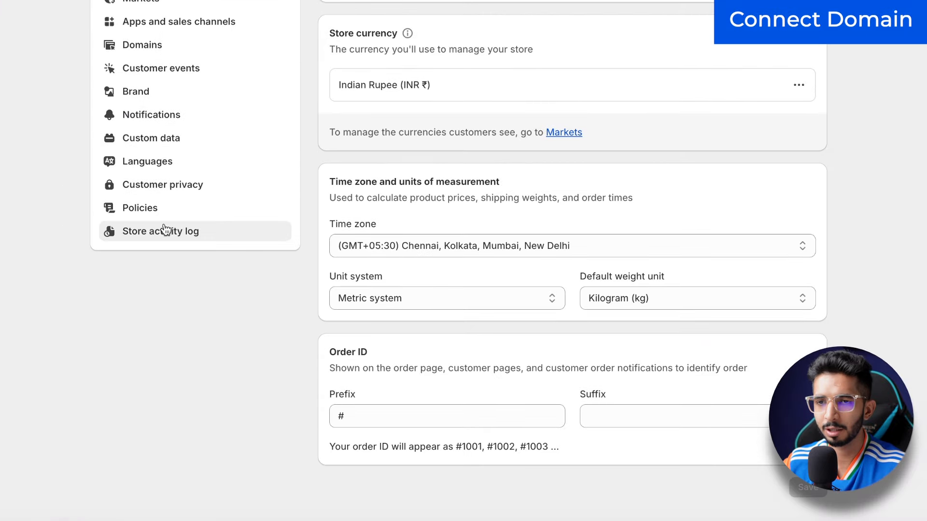
pyautogui.click(140, 129)
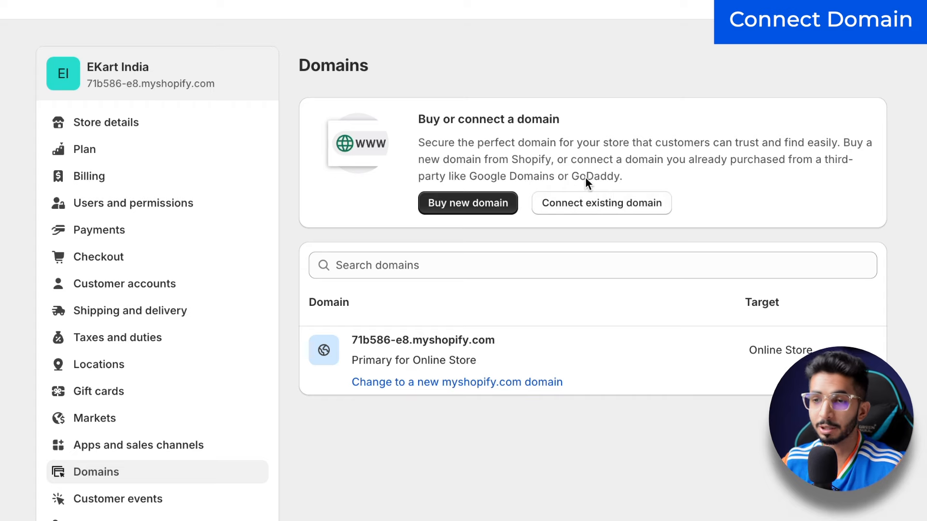
# Step: Connect the existing domain kptesthost8.icu and verify its DNS records
pyautogui.click(592, 211)
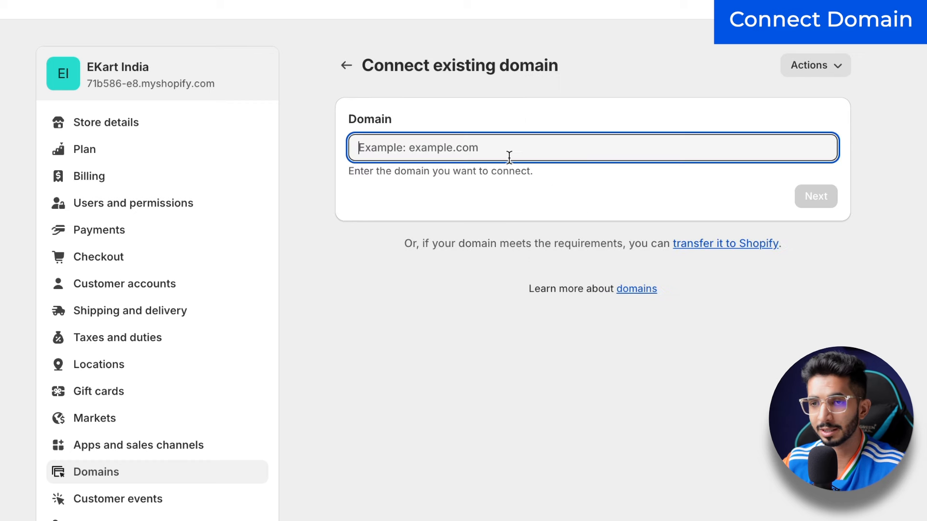
pyautogui.click(384, 148)
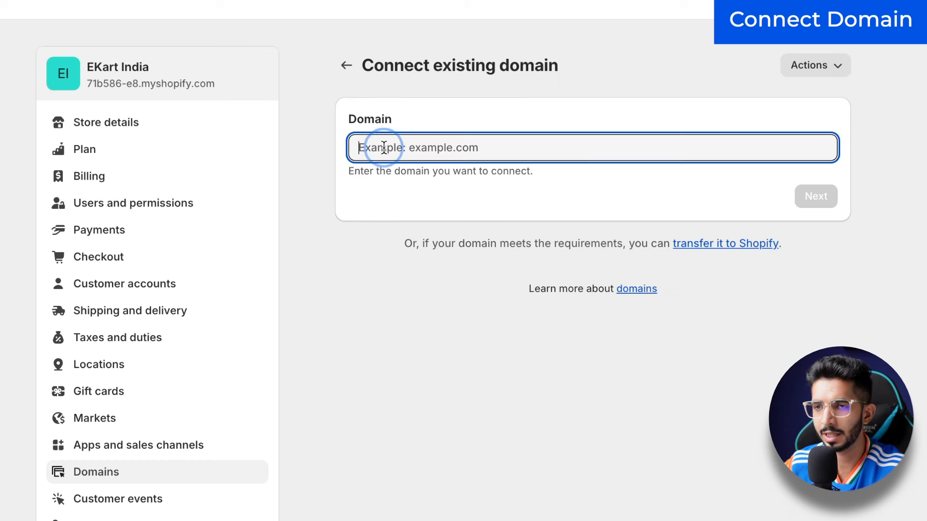
pyautogui.write('kptechost8.icu')
pyautogui.click(813, 195)
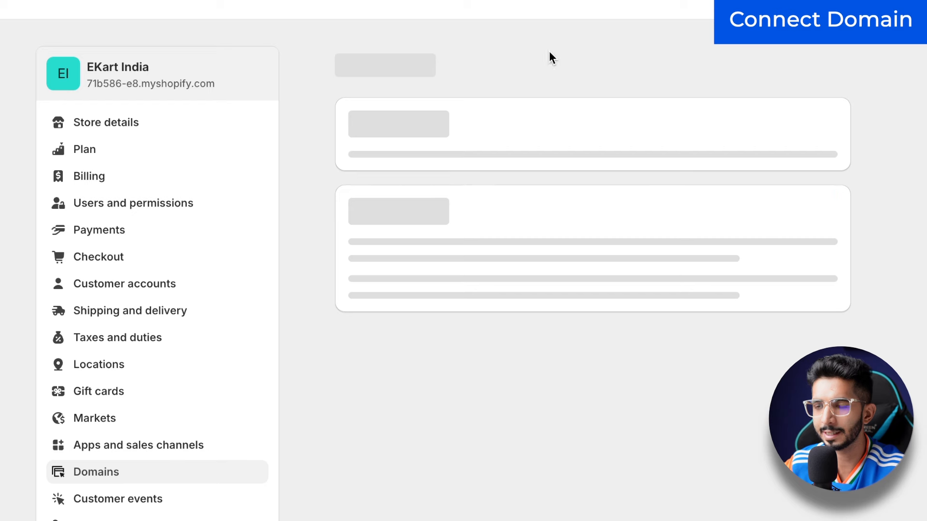
pyautogui.scroll(-1, 772, 319)
pyautogui.click(784, 276)
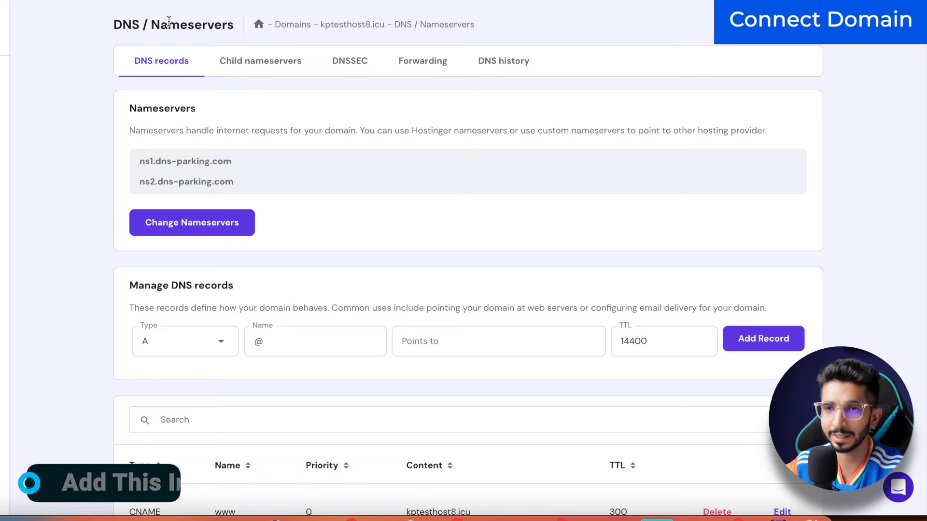
# Step: Change the Hostinger A record to point at 23.227.38.65 with a TTL of 60
pyautogui.scroll(-8, 117, 151)
pyautogui.scroll(-6, 116, 153)
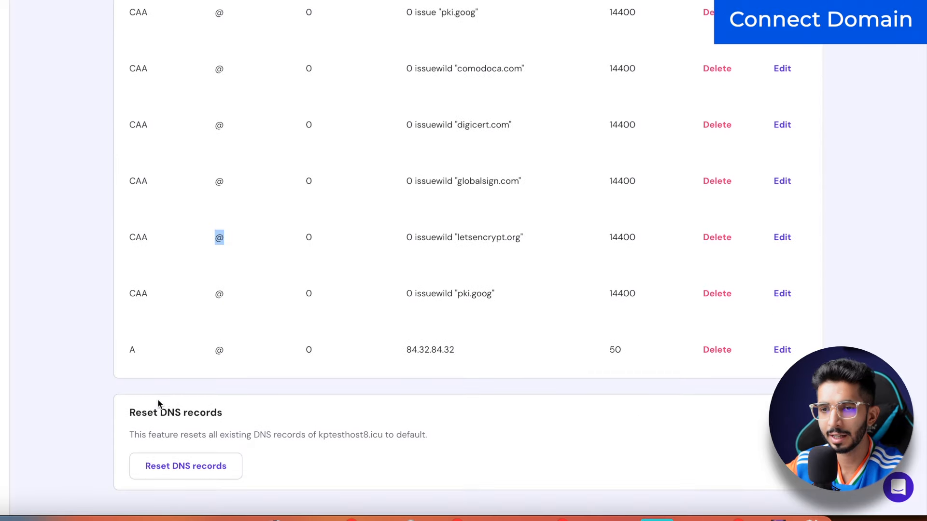
pyautogui.click(782, 349)
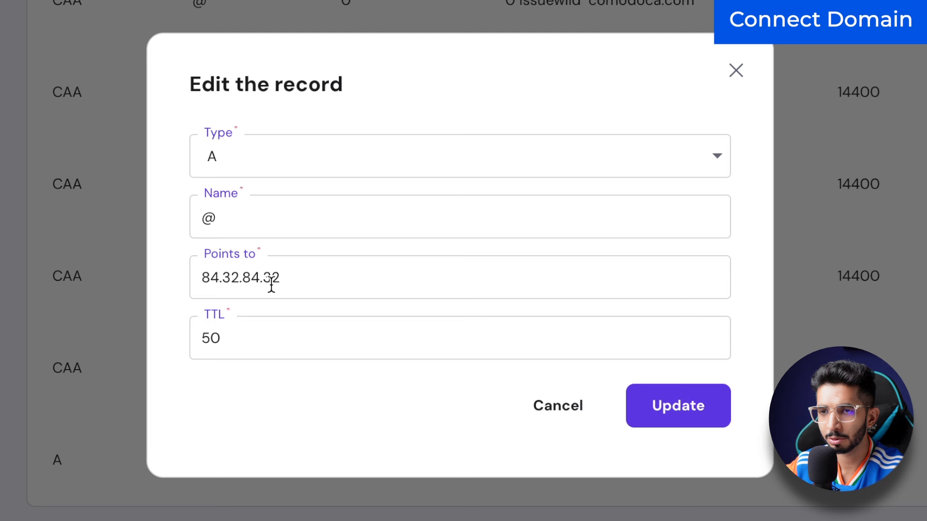
pyautogui.doubleClick(271, 285)
pyautogui.write('23.227.38.65')
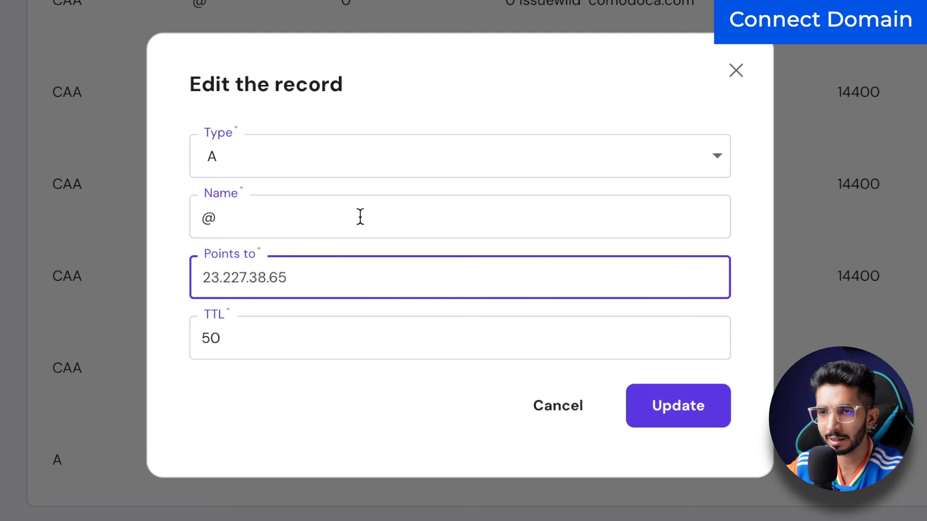
pyautogui.click(724, 410)
pyautogui.doubleClick(381, 333)
pyautogui.write('6')
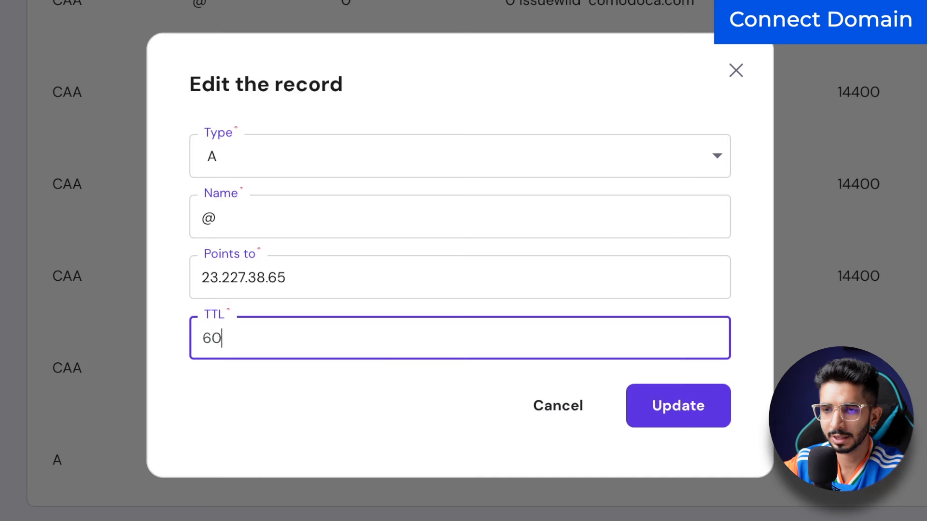
pyautogui.click(645, 412)
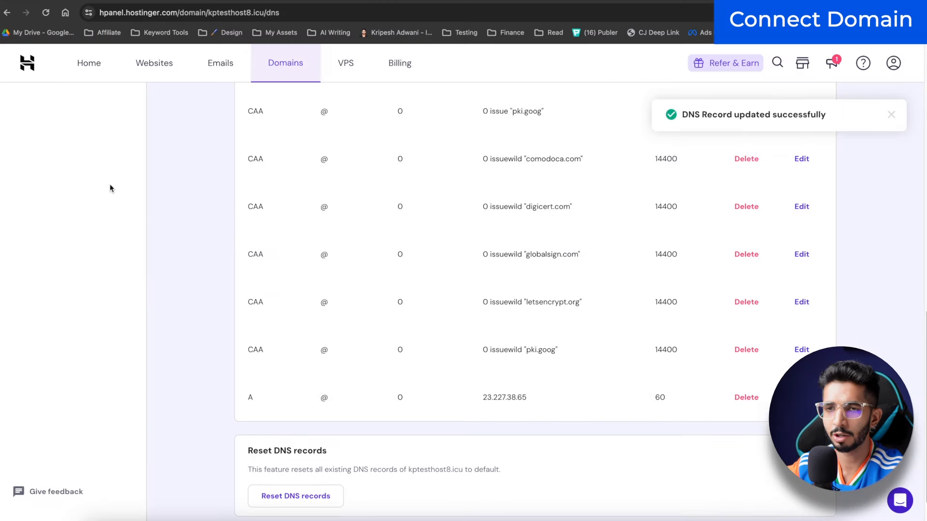
pyautogui.hotkey('ctrl', 'Up')
# Step: Copy the required CNAME value shops.myshopify.com from Shopify's domain connection page
pyautogui.click(523, 111)
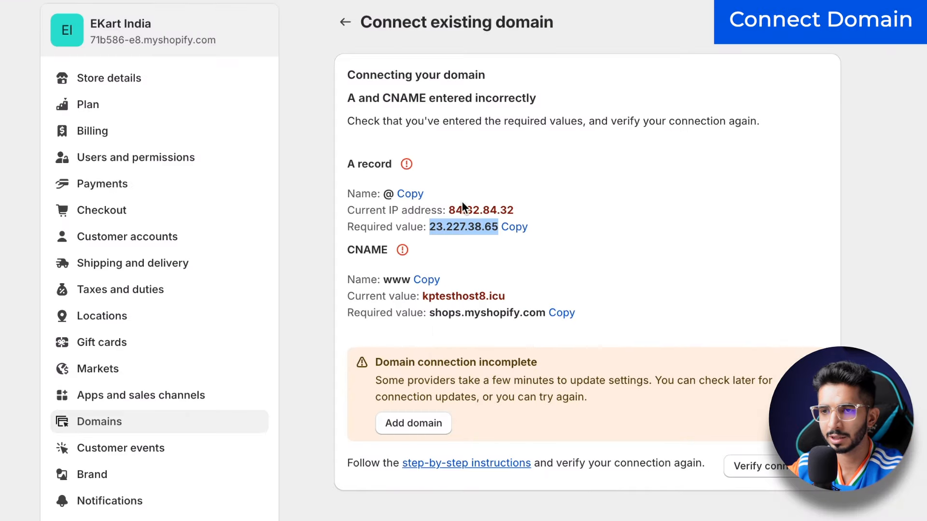
pyautogui.moveTo(430, 313); pyautogui.dragTo(545, 312)
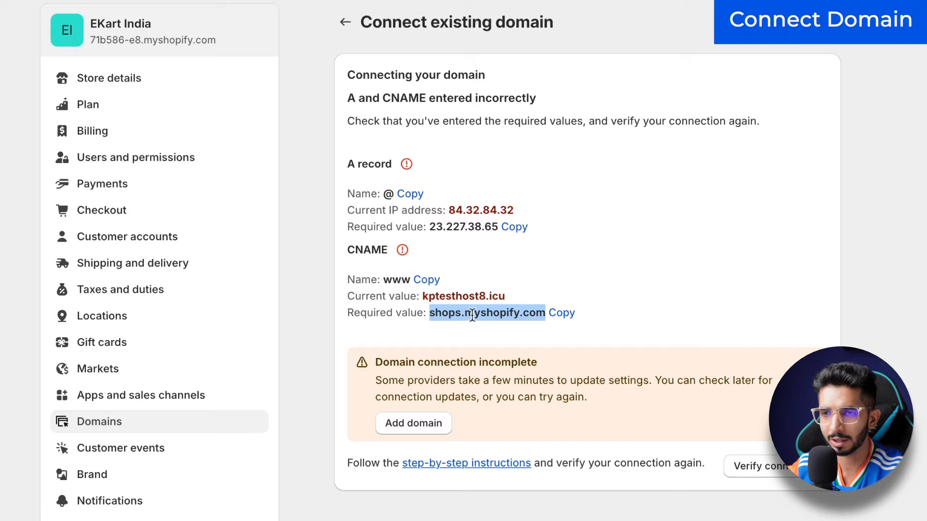
pyautogui.hotkey('ctrl', 'Up')
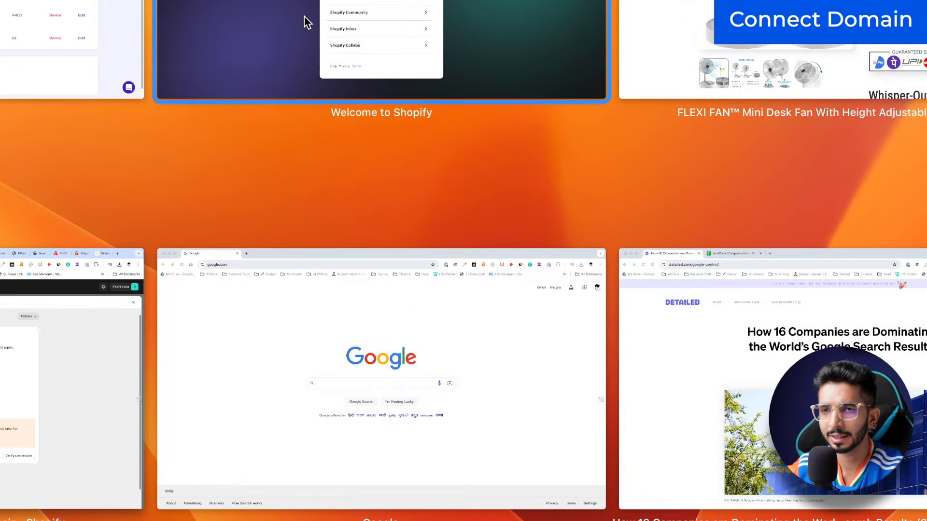
# Step: Replace the Hostinger www CNAME target with shops.myshopify.com
pyautogui.click(58, 54)
pyautogui.scroll(10, 215, 338)
pyautogui.scroll(-3, 215, 275)
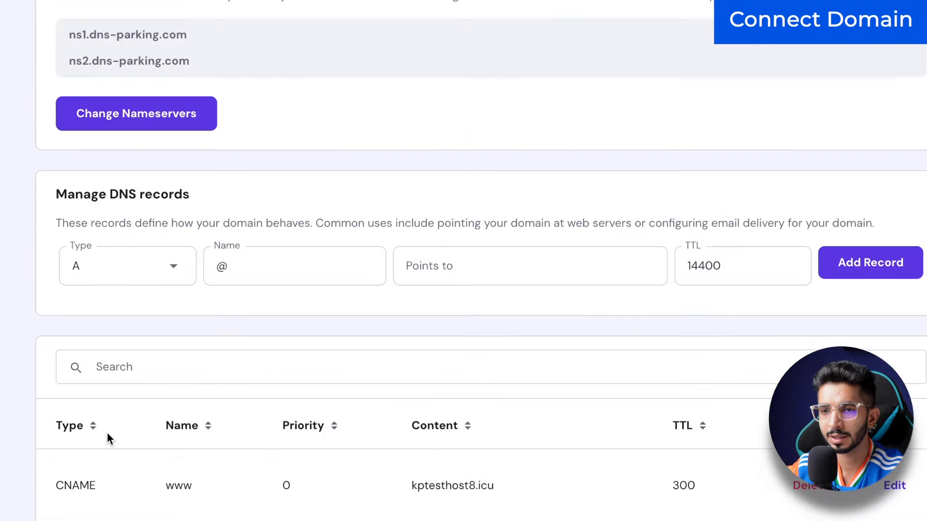
pyautogui.scroll(-2, 106, 433)
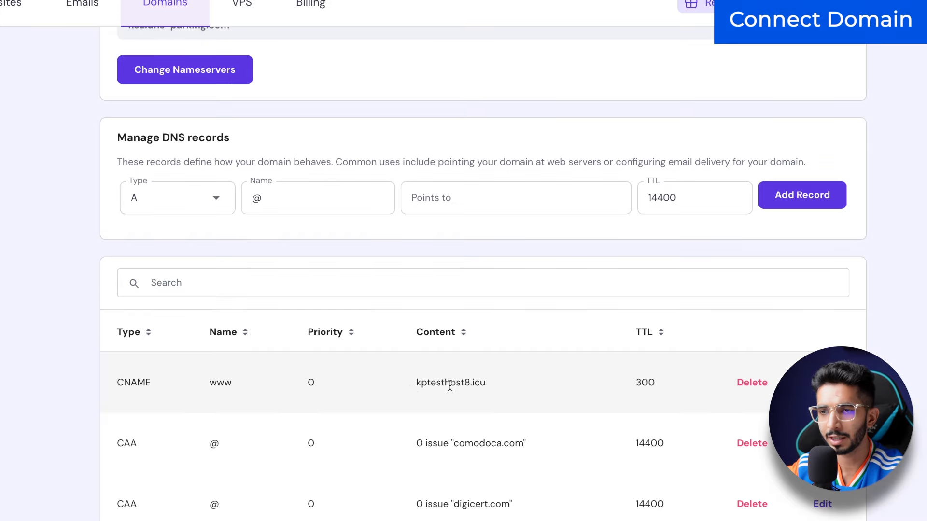
pyautogui.click(822, 383)
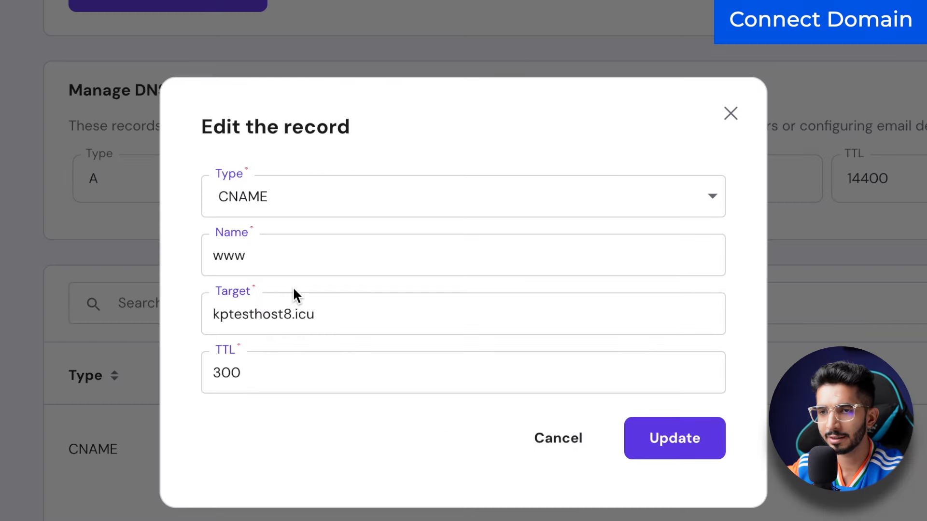
pyautogui.tripleClick(269, 320)
pyautogui.write('shops.myshopify.com')
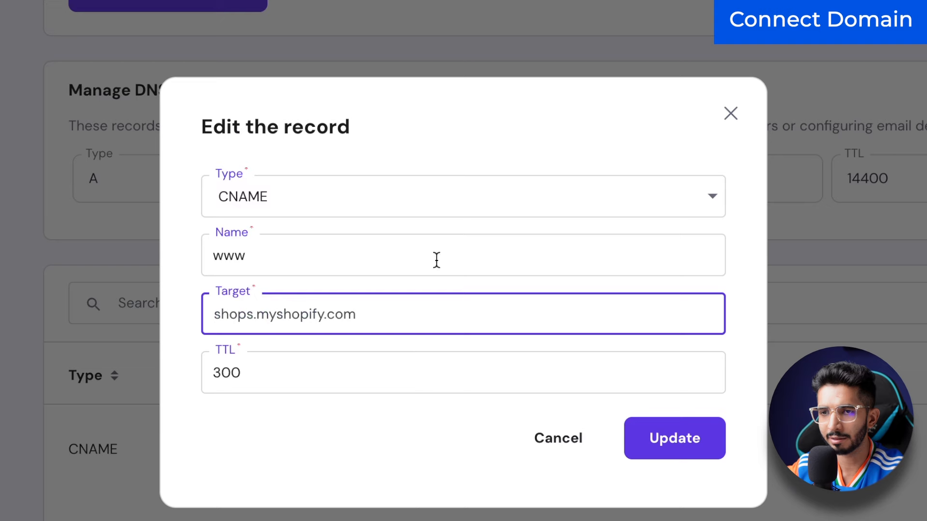
pyautogui.click(708, 440)
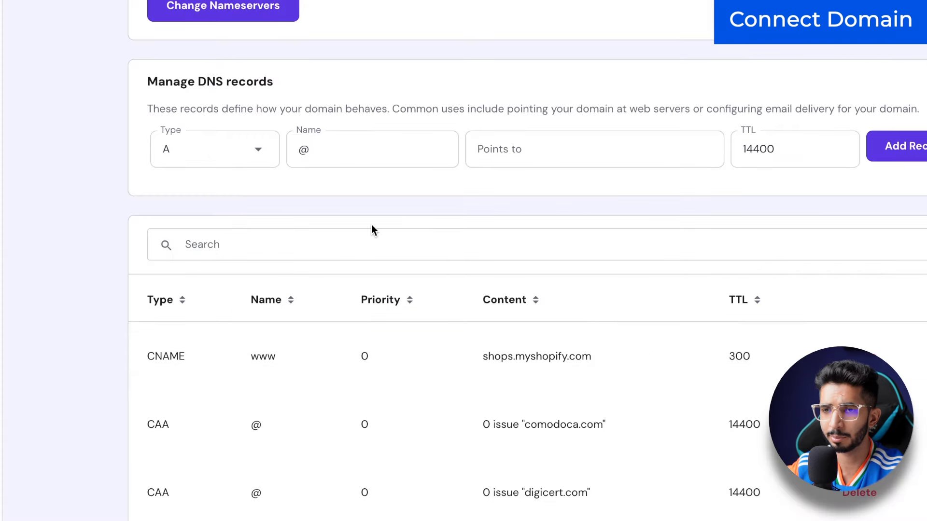
pyautogui.hotkey('ctrl', 'Up')
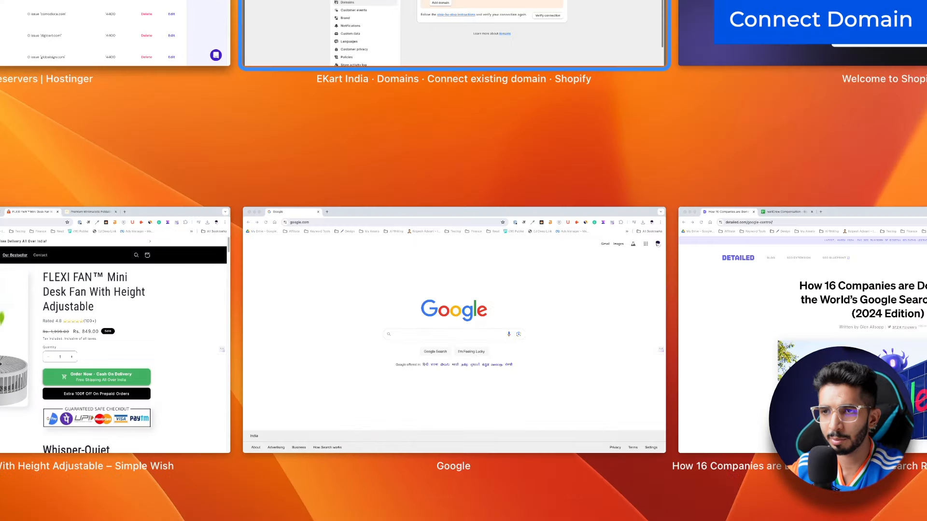
# Step: Re-verify the connection so kptesthost8.icu becomes the primary domain with SSL pending
pyautogui.click(271, 24)
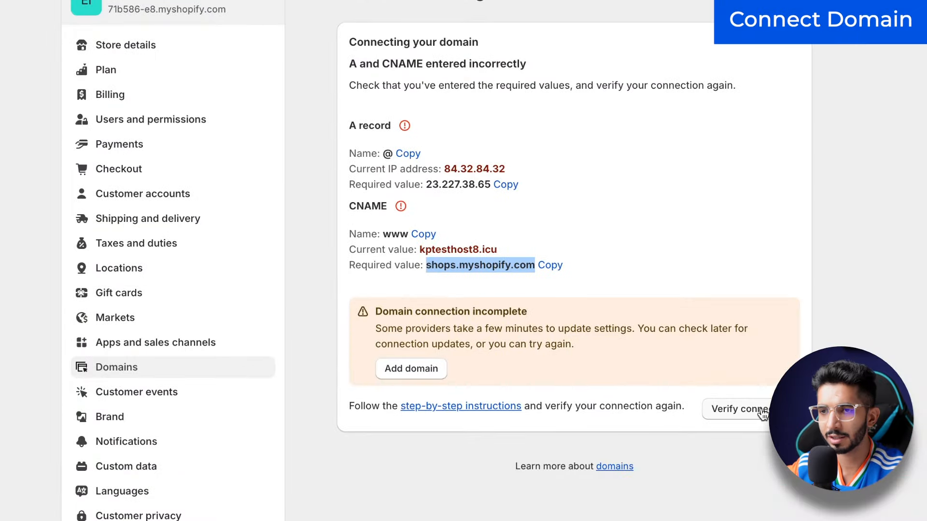
pyautogui.click(761, 413)
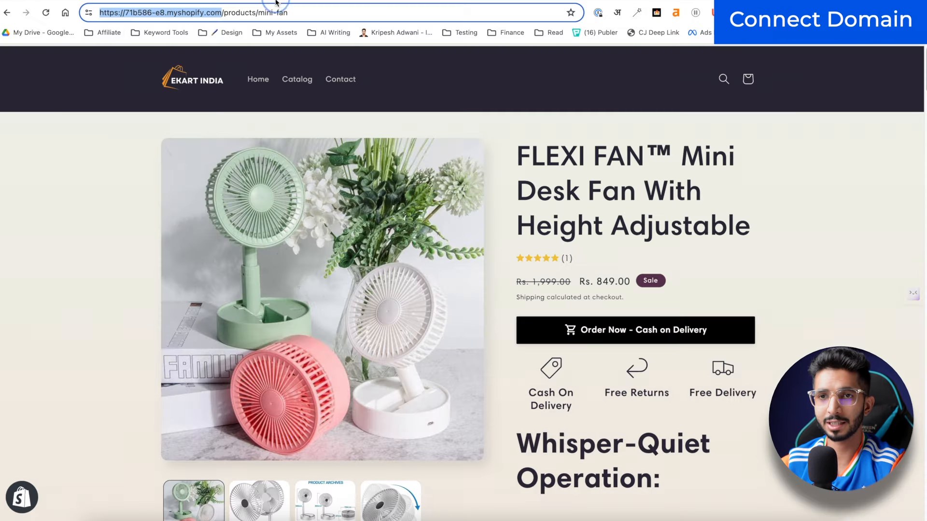
pyautogui.click(122, 13)
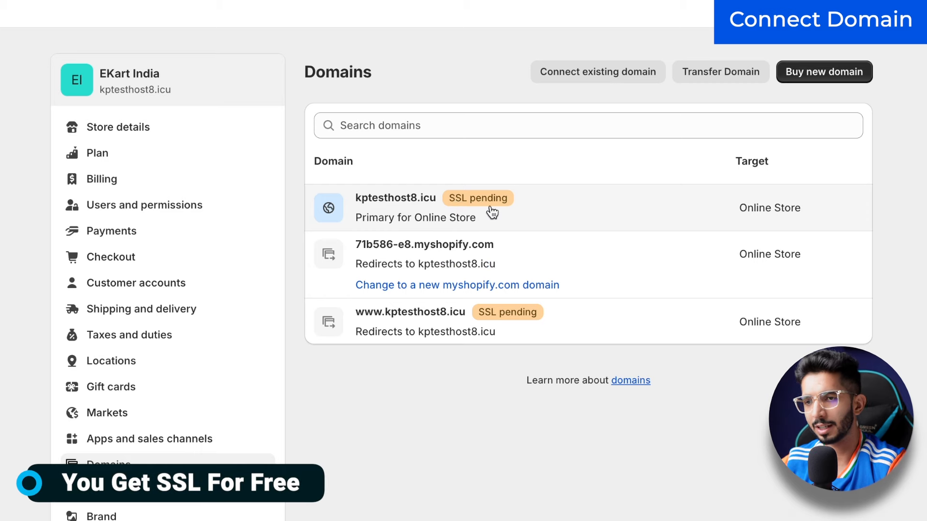
pyautogui.click(491, 213)
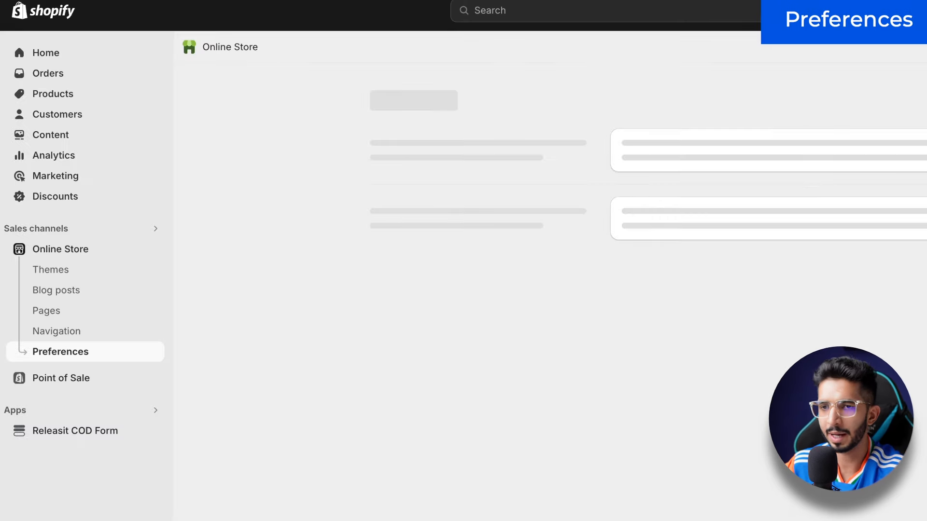
# Step: Set the Online Store homepage title to 'EKart India - Best Cooling Fans'
pyautogui.click(53, 253)
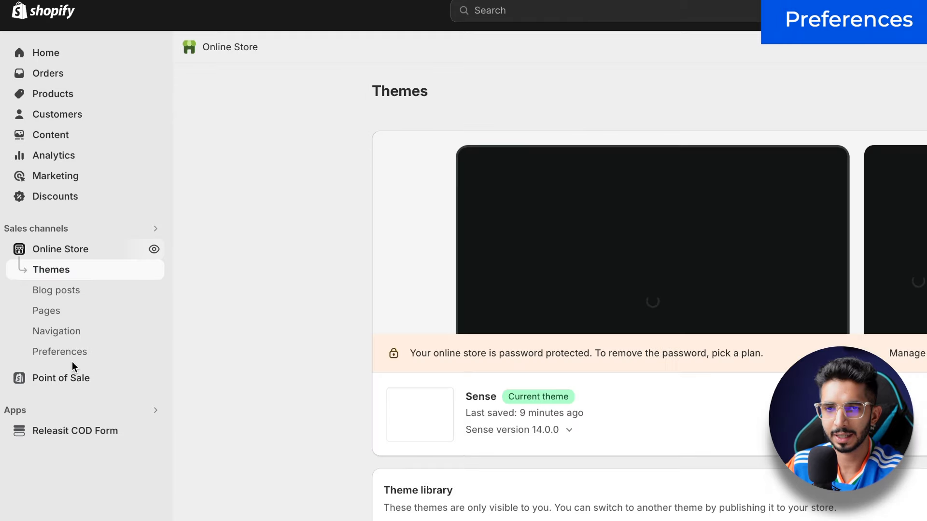
pyautogui.click(59, 352)
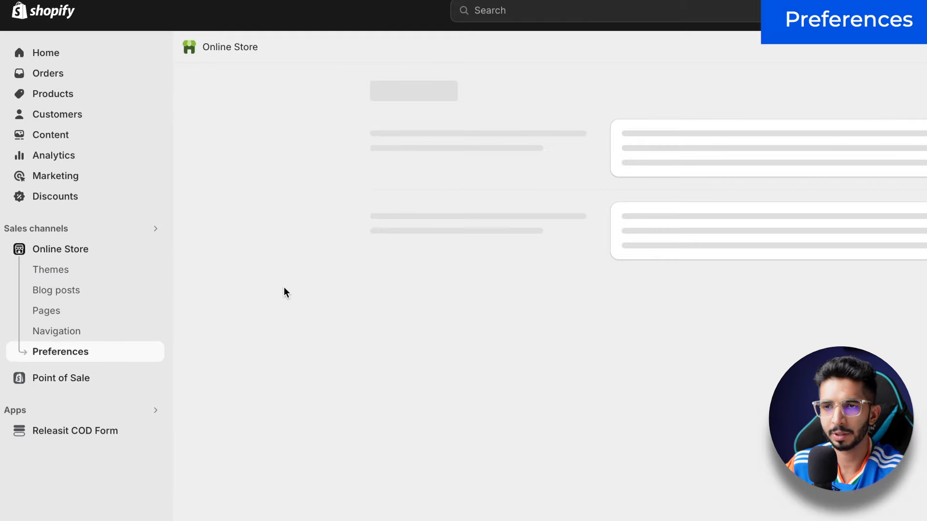
pyautogui.click(479, 182)
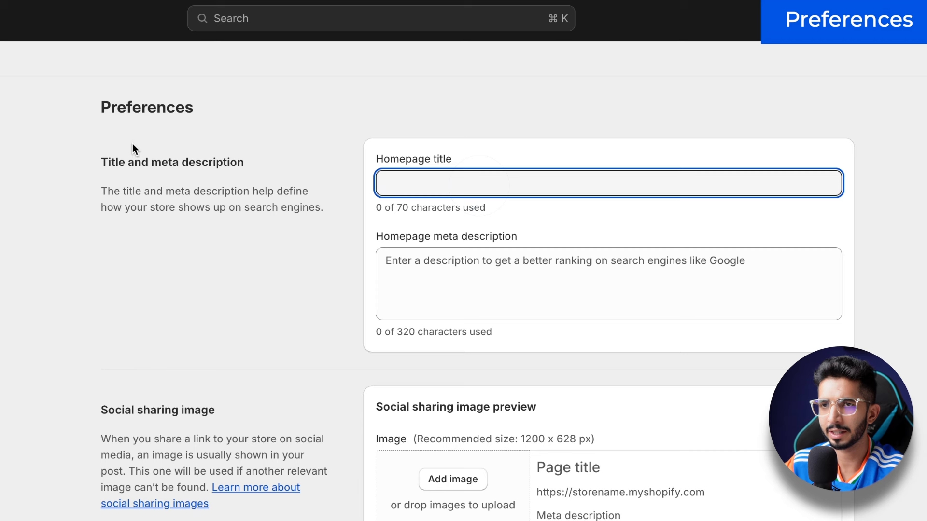
pyautogui.write('EKart I')
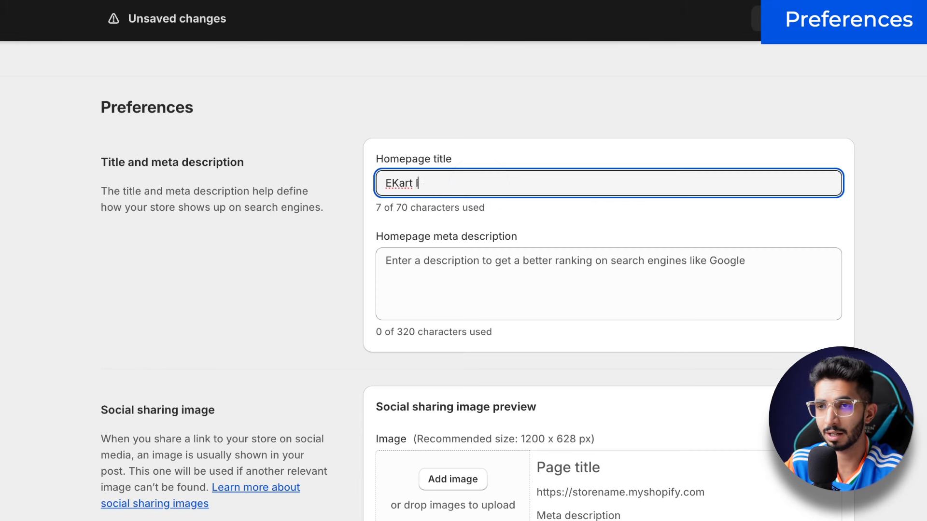
pyautogui.write('ndia - Bes')
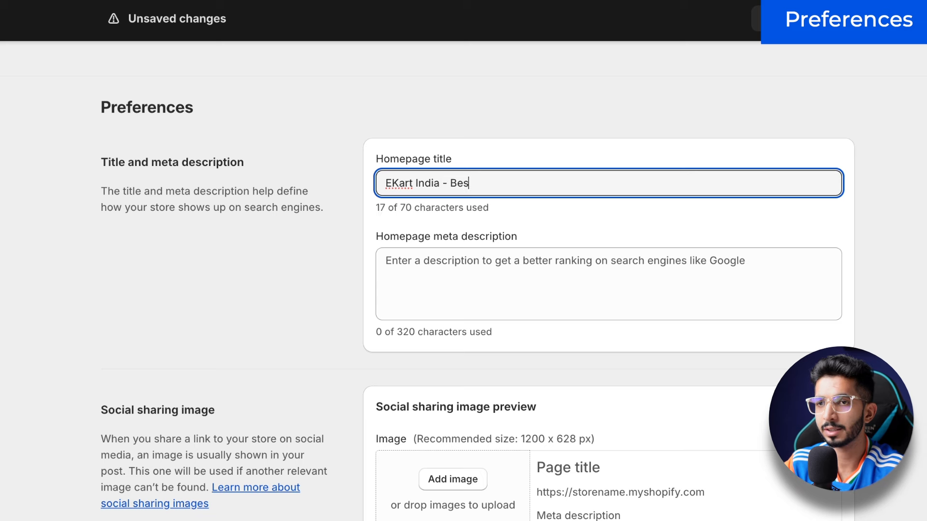
pyautogui.write('t Cooling Fans')
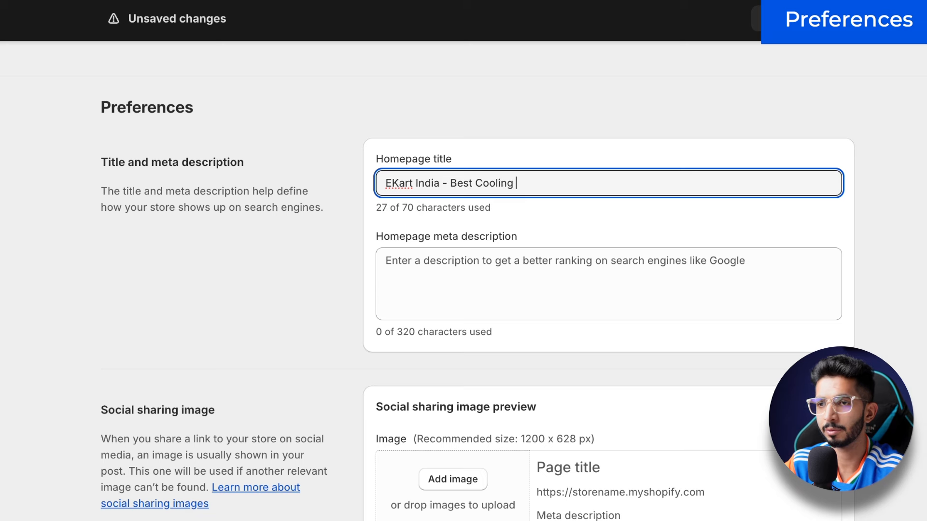
# Step: Scroll down the Preferences page past the meta description to Password protection
pyautogui.click(472, 263)
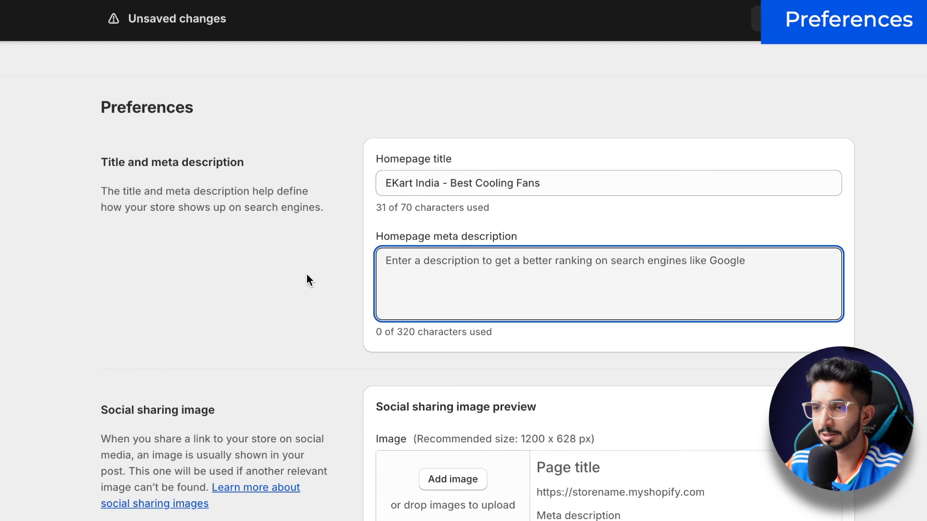
pyautogui.scroll(-1, 306, 274)
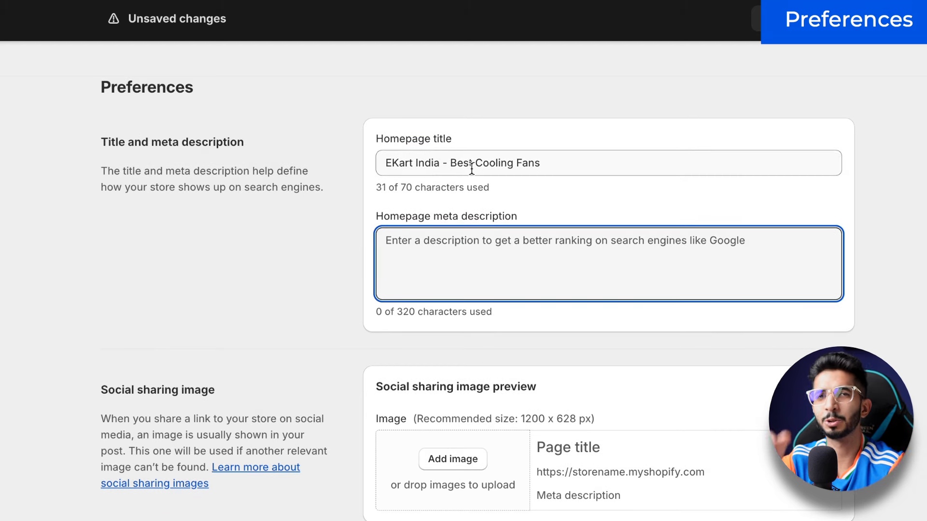
pyautogui.click(476, 239)
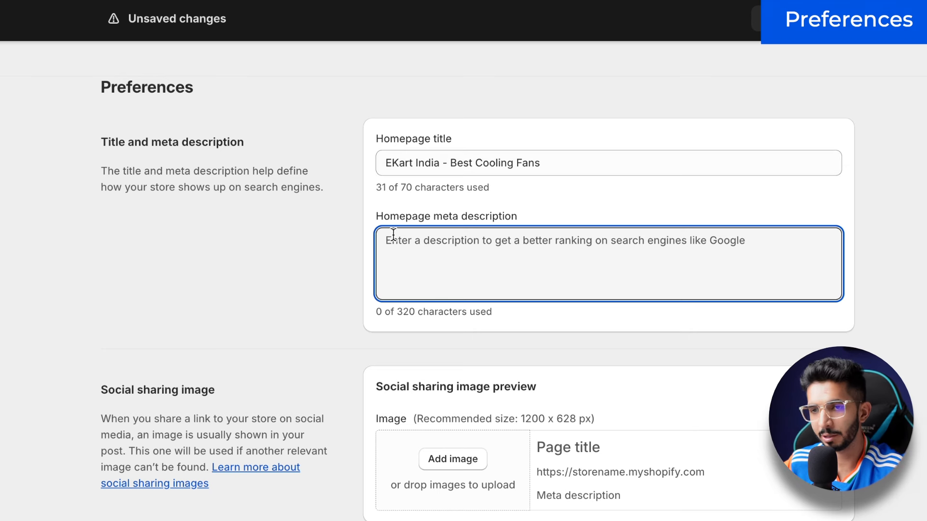
pyautogui.scroll(-3, 386, 254)
pyautogui.scroll(-15, 328, 244)
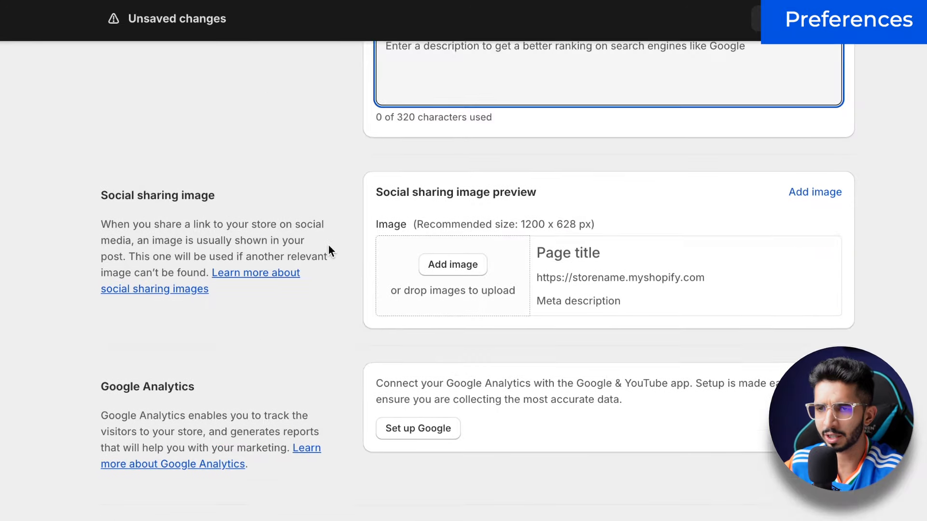
pyautogui.scroll(5, 212, 136)
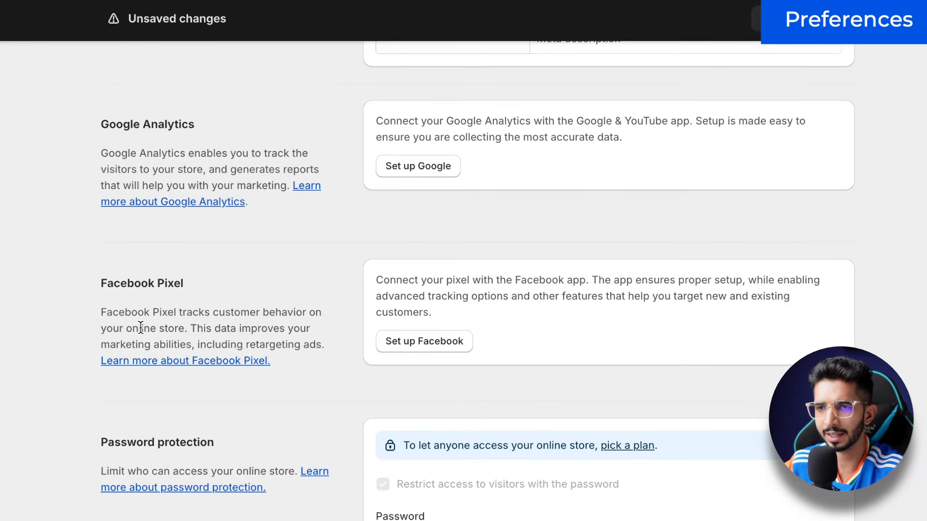
pyautogui.scroll(-3, 250, 289)
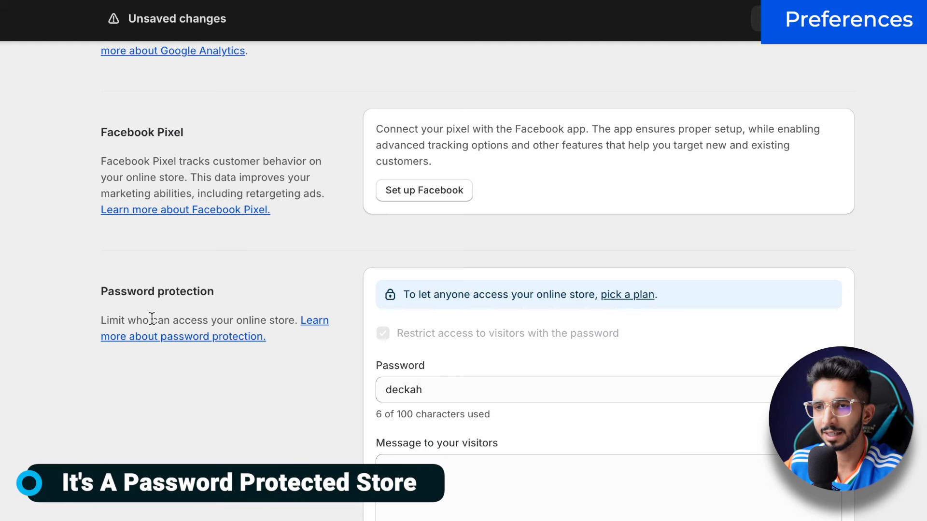
pyautogui.scroll(-2, 277, 450)
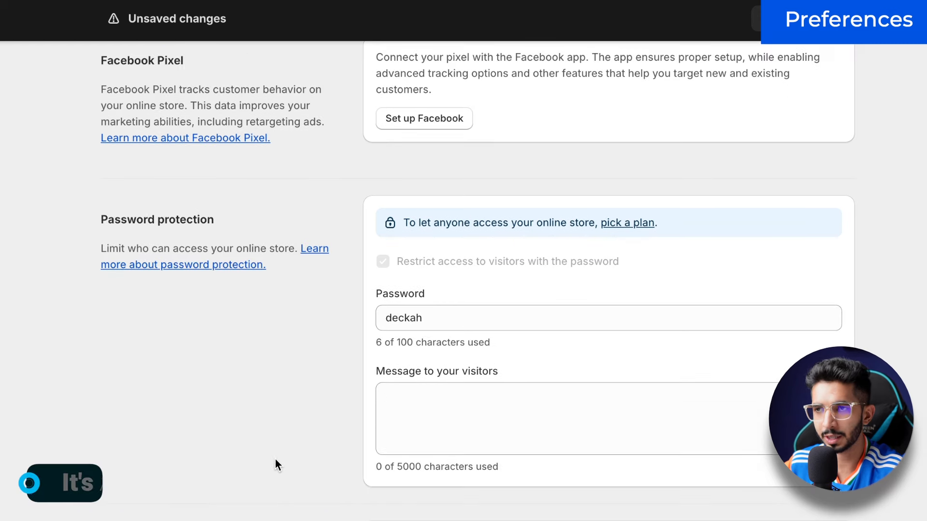
pyautogui.scroll(12, 68, 177)
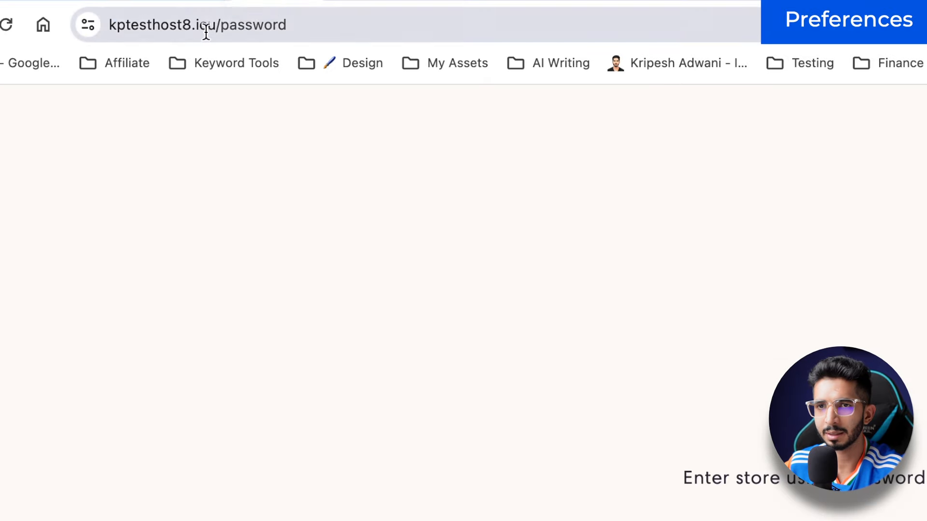
# Step: Load the kptesthost8.icu storefront in an Incognito window and bring up its password form
pyautogui.click(200, 23)
pyautogui.click(249, 25)
pyautogui.moveTo(268, 24); pyautogui.dragTo(108, 24)
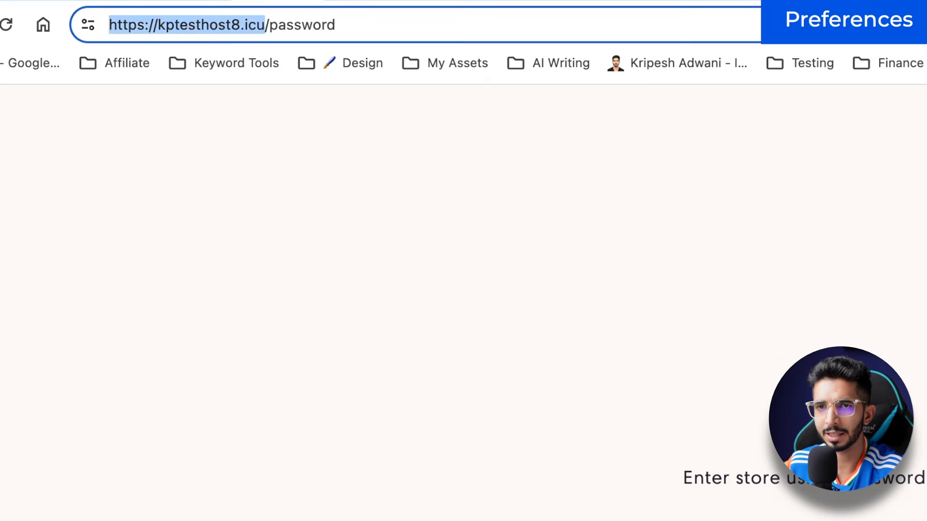
pyautogui.press('super+c')
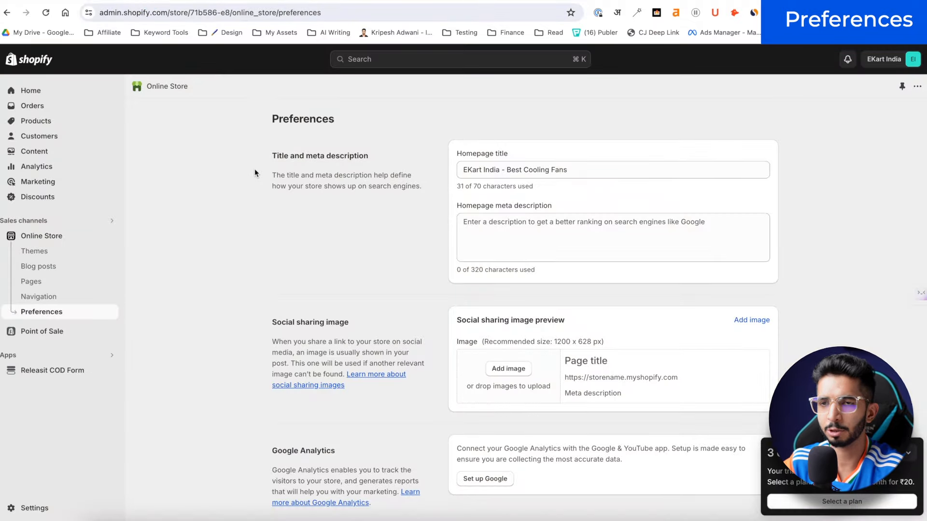
pyautogui.press('shift+super+n')
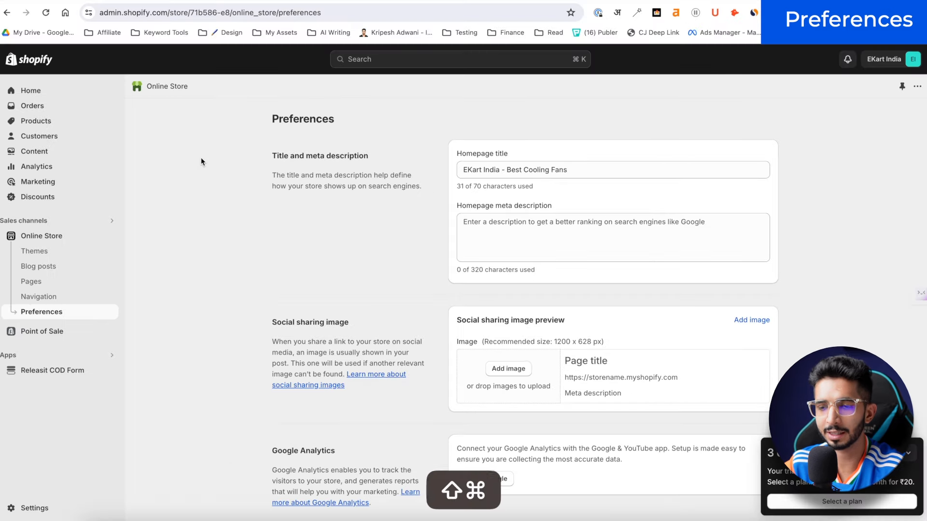
pyautogui.press('shift+super+n')
pyautogui.press('super+v')
pyautogui.press('Return')
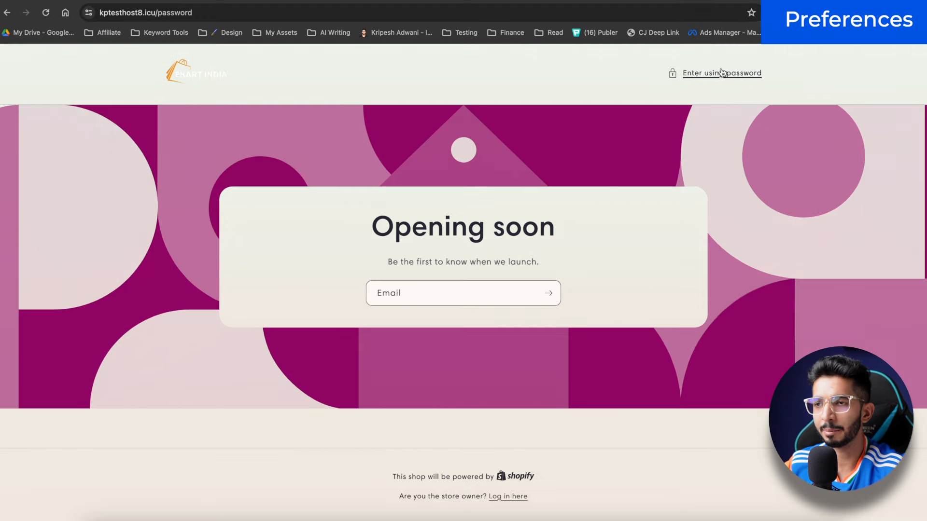
pyautogui.click(753, 76)
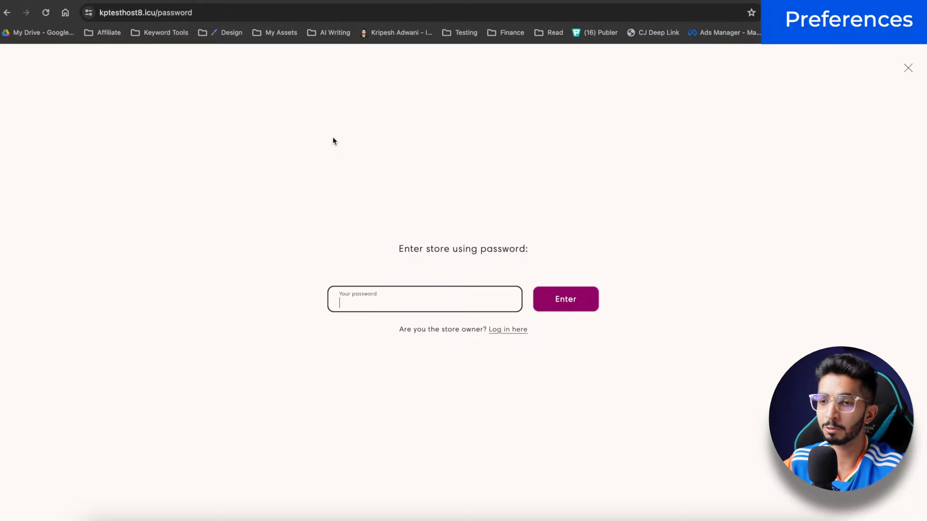
# Step: Copy the store password from Preferences and use it to enter the storefront
pyautogui.hotkey('ctrl', 'Up')
pyautogui.click(439, 53)
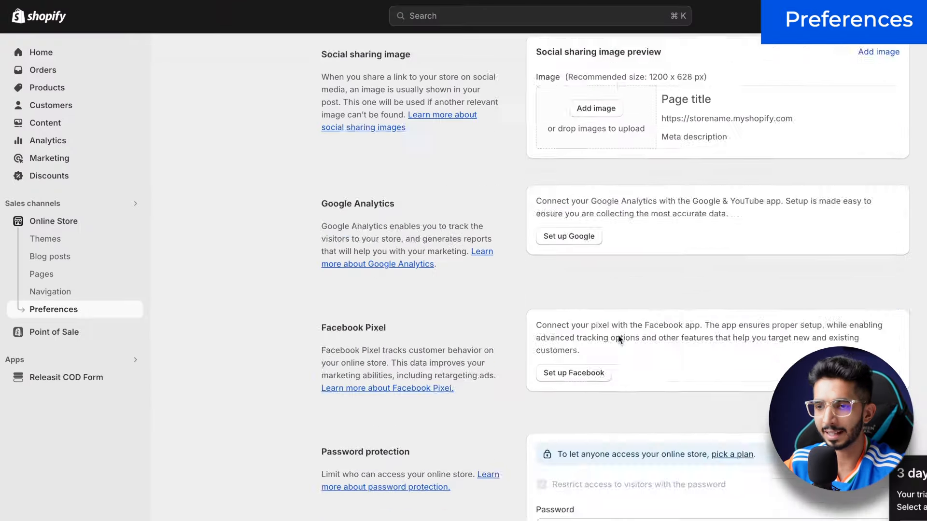
pyautogui.scroll(-5, 617, 338)
pyautogui.scroll(10, 217, 306)
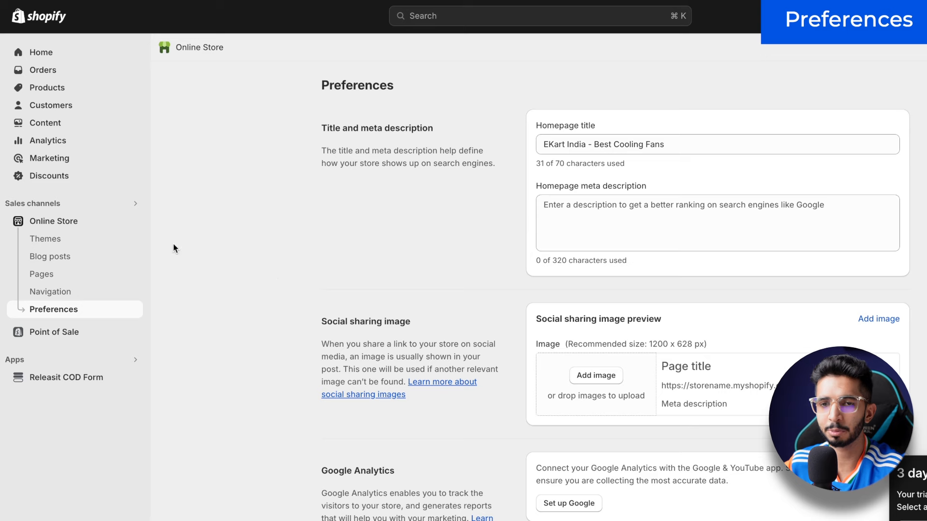
pyautogui.scroll(-1, 539, 334)
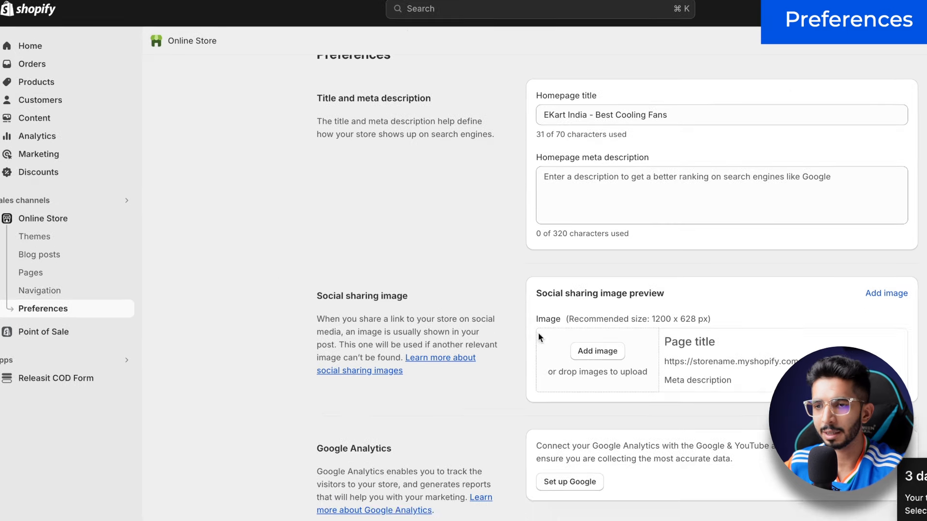
pyautogui.scroll(-10, 538, 332)
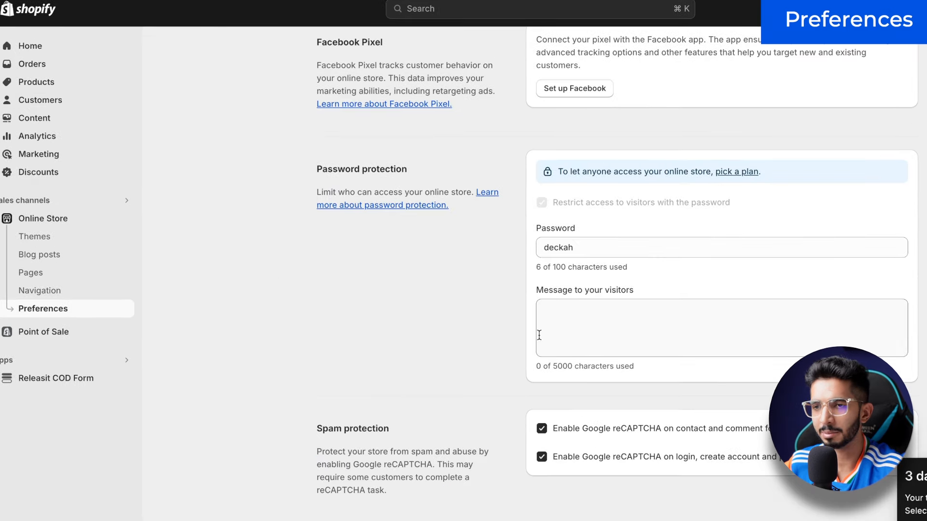
pyautogui.doubleClick(569, 236)
pyautogui.press('super+c')
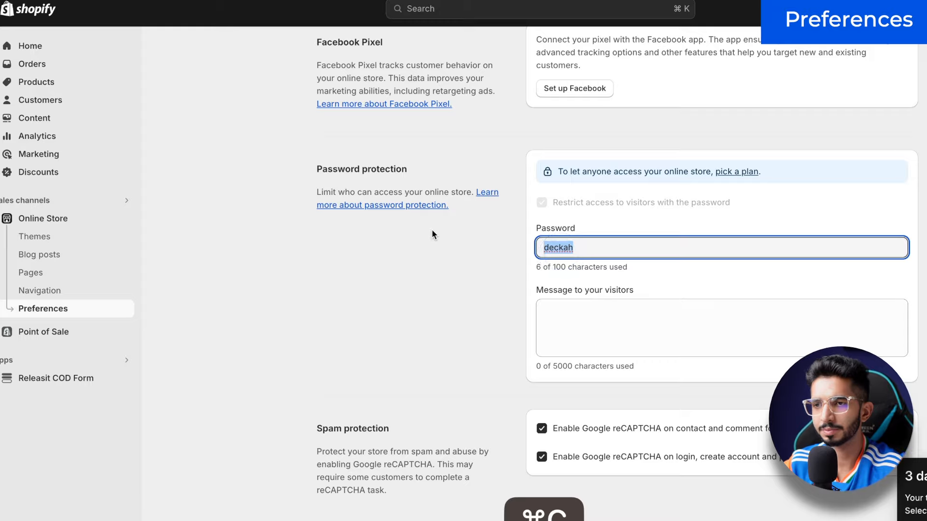
pyautogui.hotkey('ctrl', 'Up')
pyautogui.click(415, 23)
pyautogui.press('super+v')
pyautogui.click(614, 332)
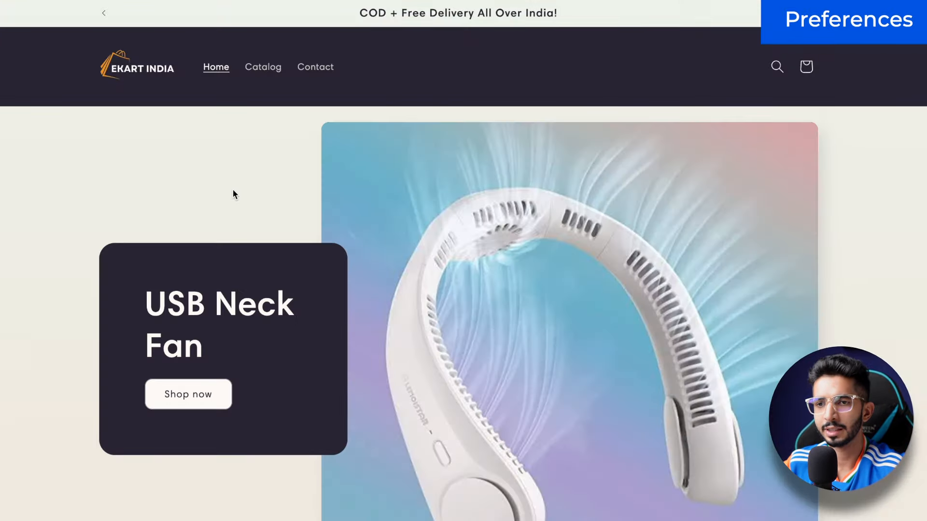
# Step: Scroll through the EKart India storefront homepage
pyautogui.scroll(2, 232, 193)
pyautogui.scroll(-10, 233, 193)
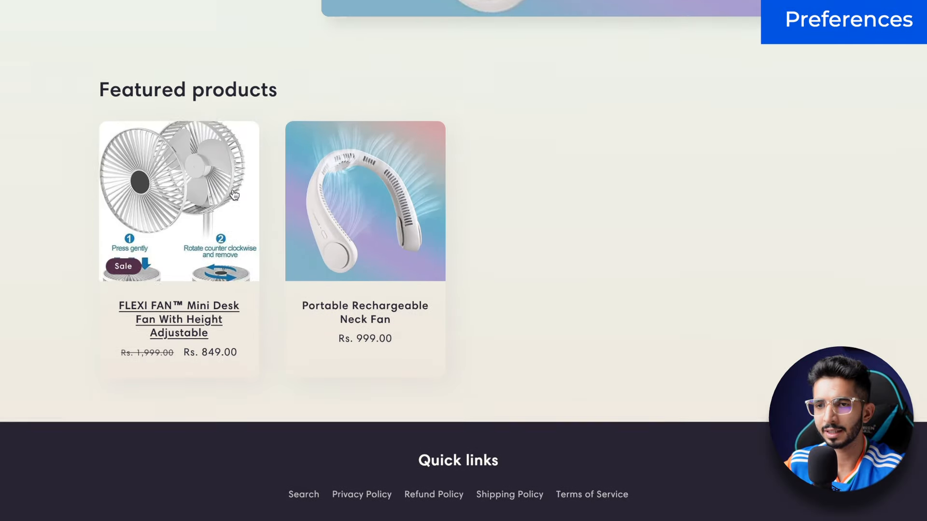
pyautogui.scroll(2, 233, 193)
pyautogui.scroll(8, 235, 194)
pyautogui.doubleClick(186, 253)
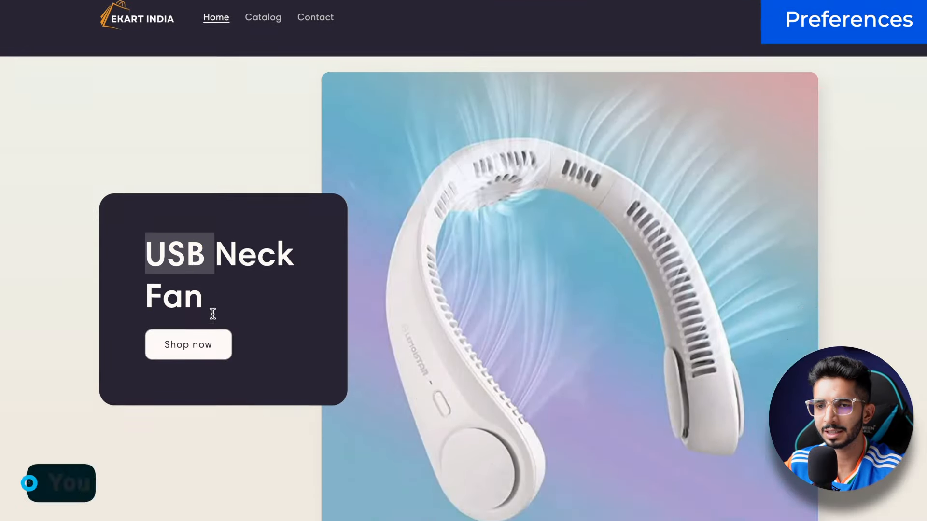
pyautogui.scroll(-10, 212, 313)
pyautogui.scroll(11, 213, 313)
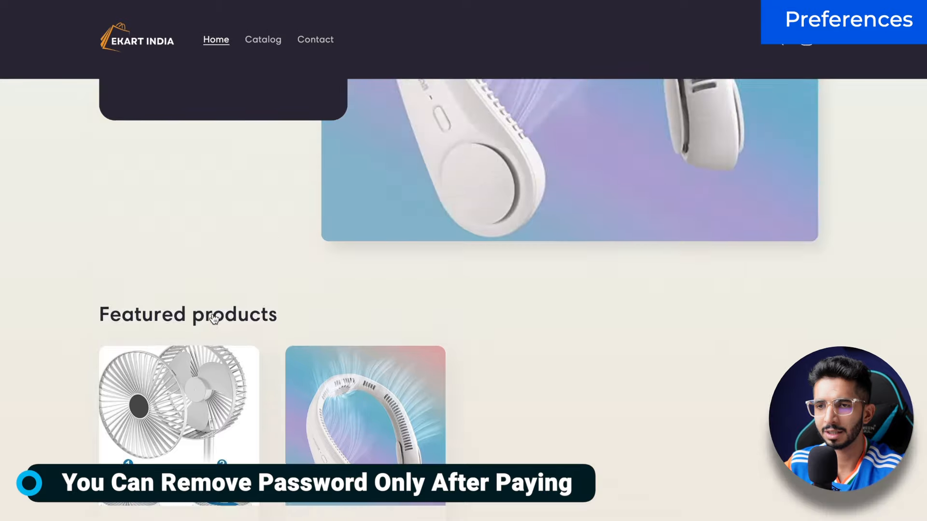
# Step: Browse the Catalog and view the FLEXI FAN mini desk fan product page
pyautogui.click(261, 58)
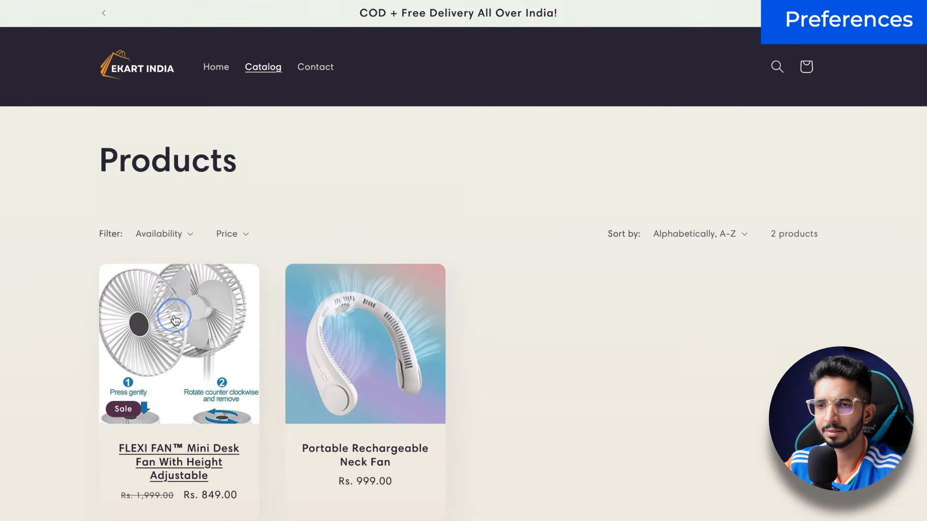
pyautogui.click(174, 320)
pyautogui.scroll(-10, 496, 204)
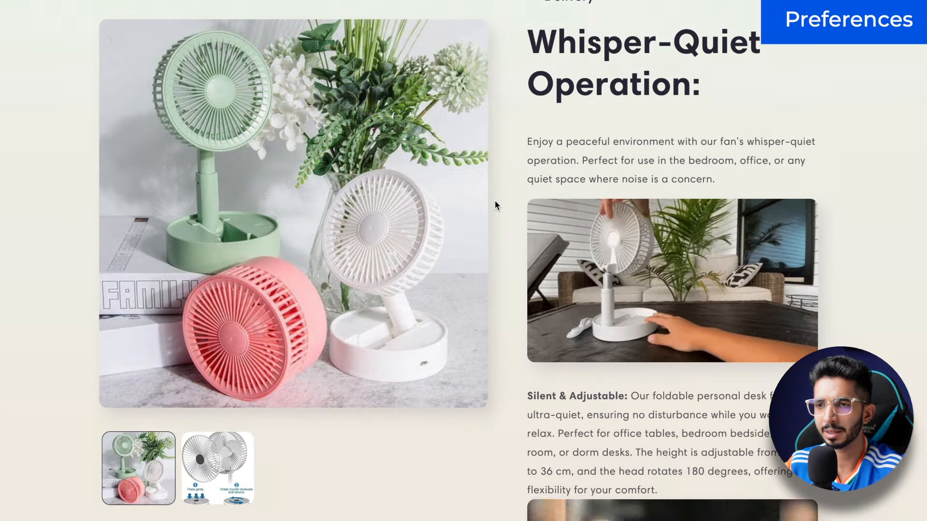
pyautogui.scroll(-10, 494, 199)
pyautogui.scroll(15, 494, 200)
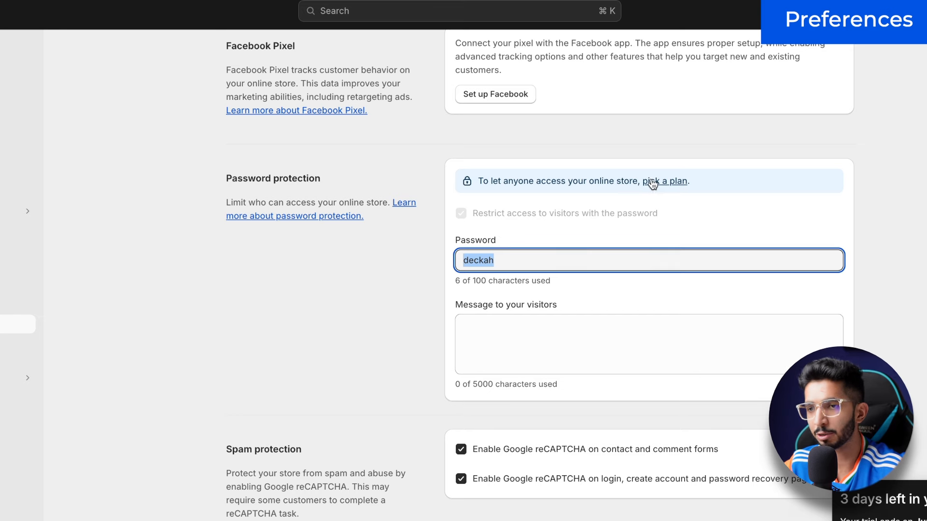
# Step: Scroll the Preferences page to review the homepage title and empty meta description
pyautogui.scroll(12, 652, 184)
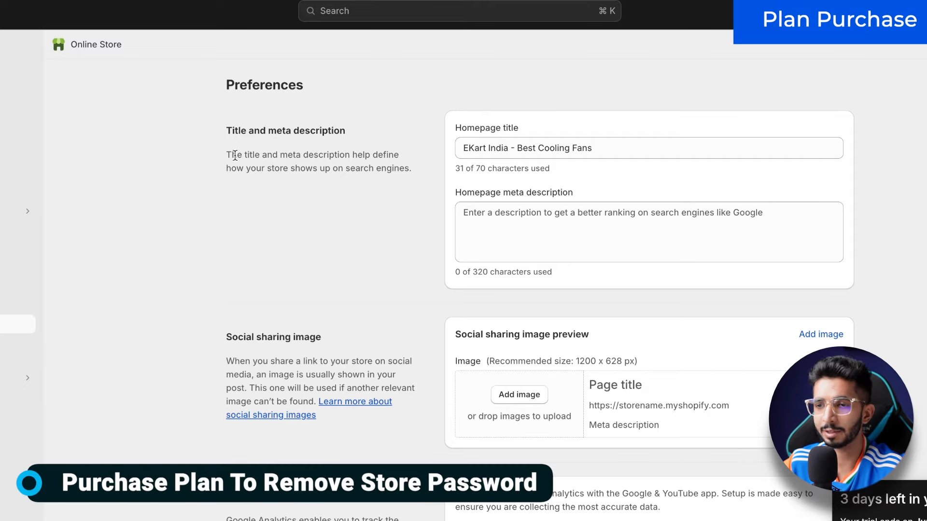
pyautogui.scroll(-10, 238, 164)
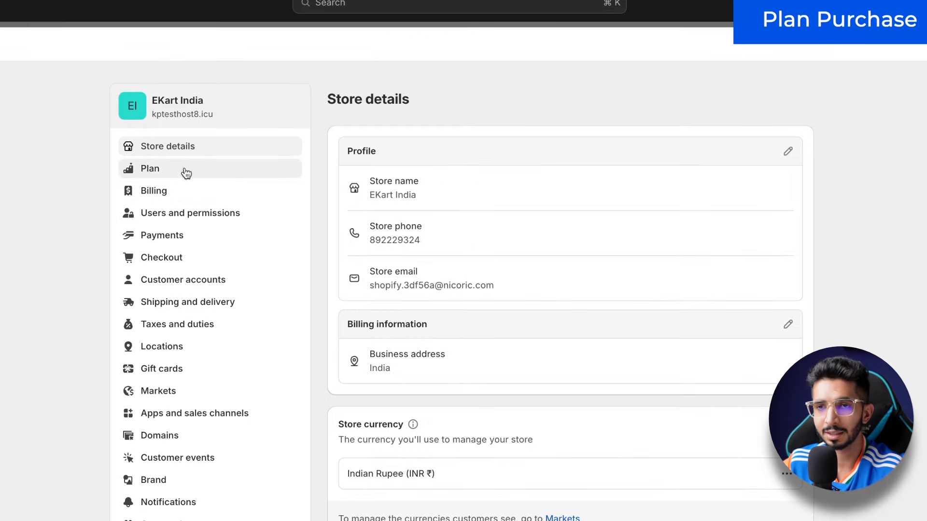
# Step: Go to the store's plan settings and select the Basic plan
pyautogui.click(185, 172)
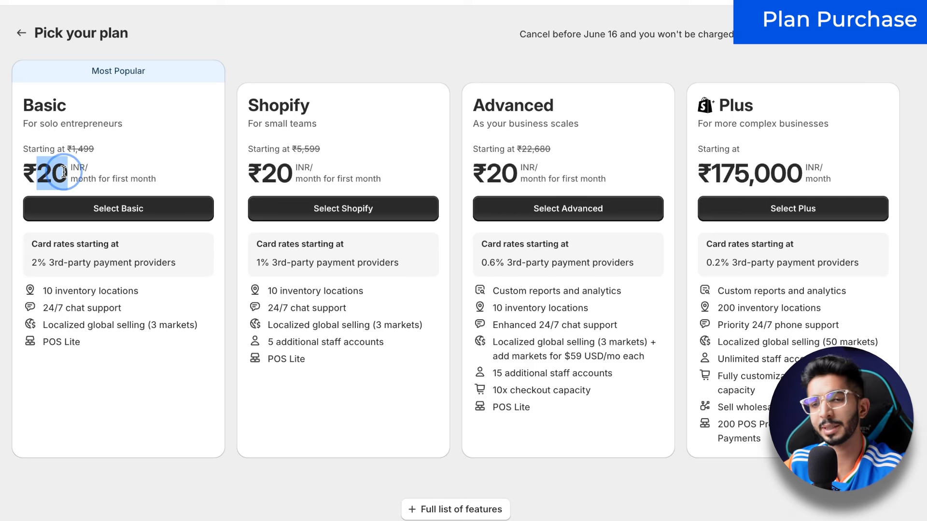
pyautogui.click(73, 208)
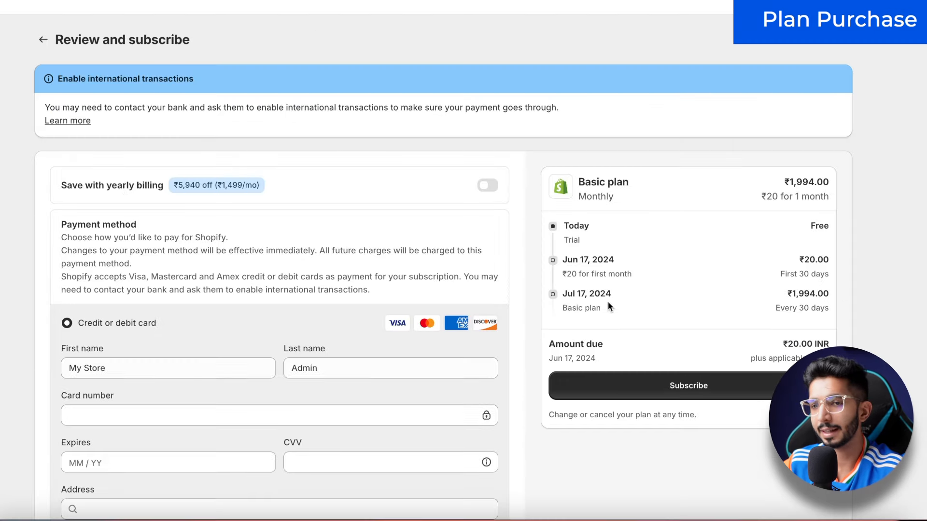
pyautogui.scroll(-5, 100, 287)
pyautogui.scroll(1, 290, 175)
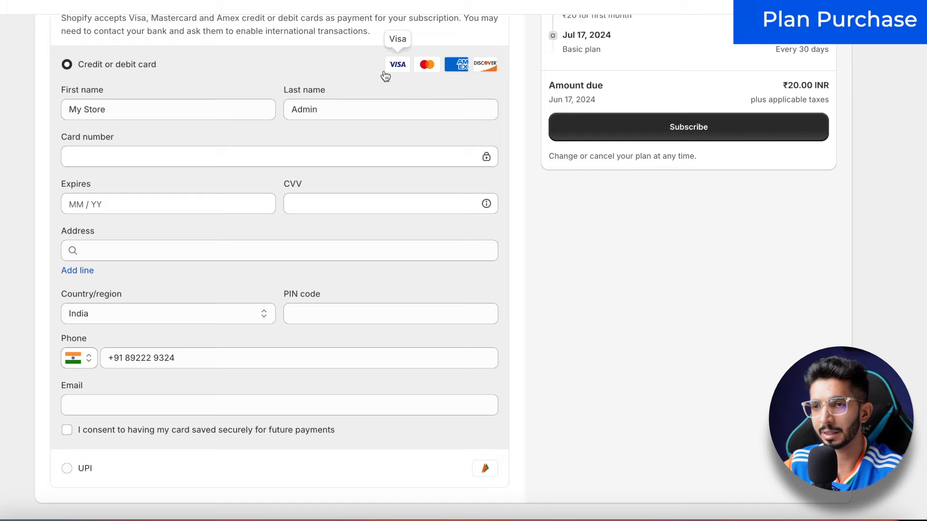
pyautogui.scroll(4, 385, 76)
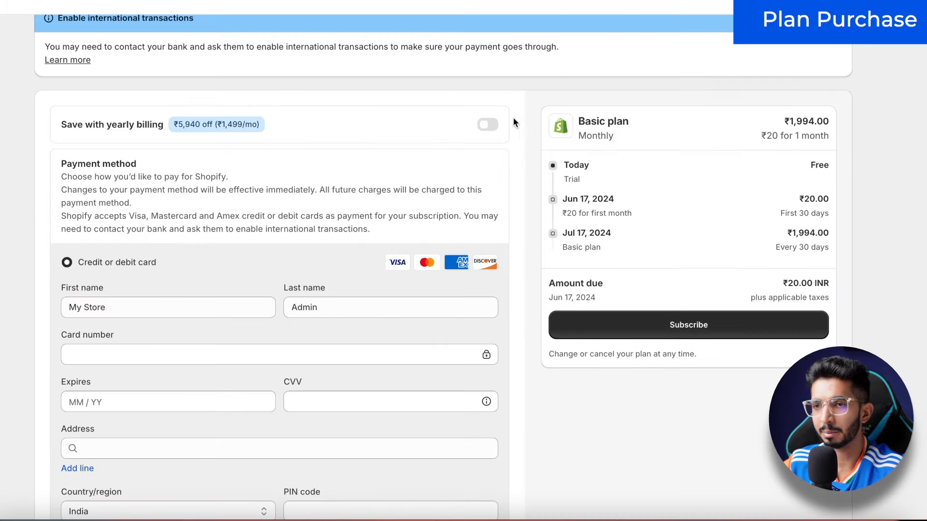
# Step: Switch the Basic plan to yearly billing and choose UPI as payment, without subscribing
pyautogui.click(488, 127)
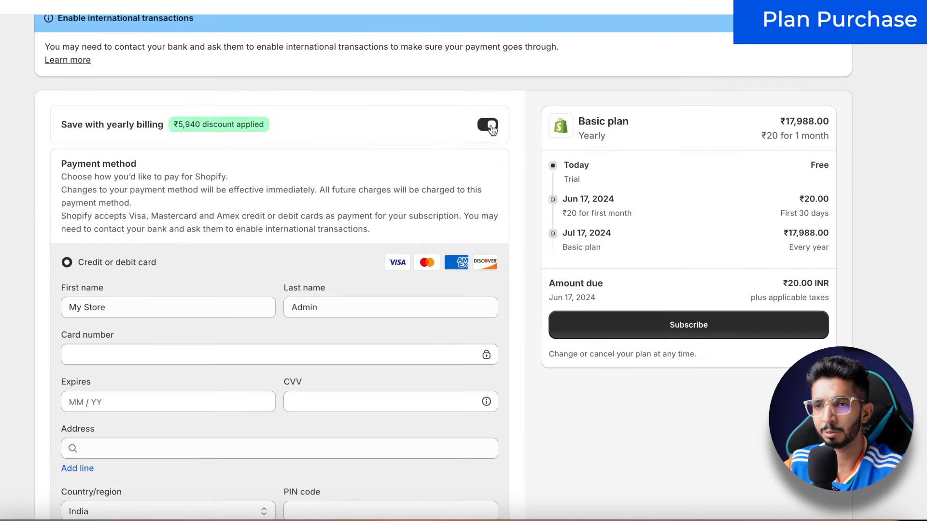
pyautogui.scroll(-5, 115, 302)
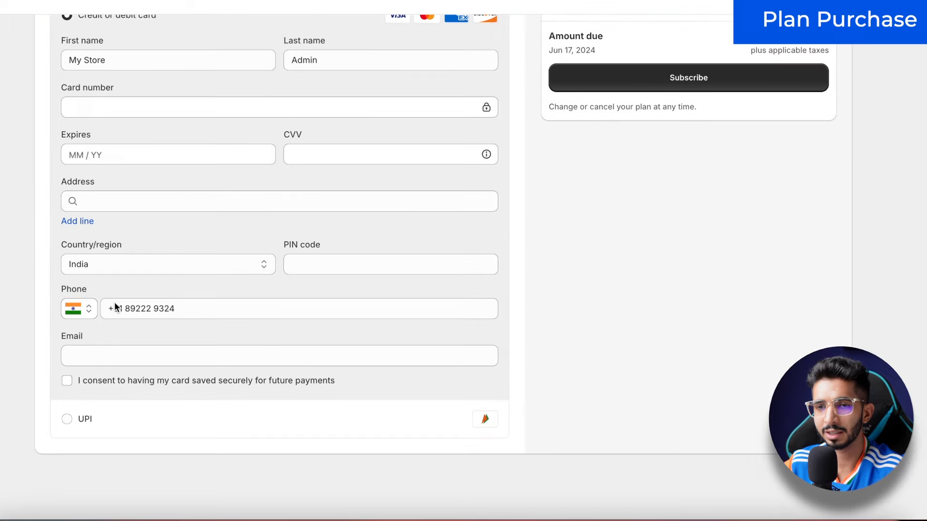
pyautogui.click(87, 431)
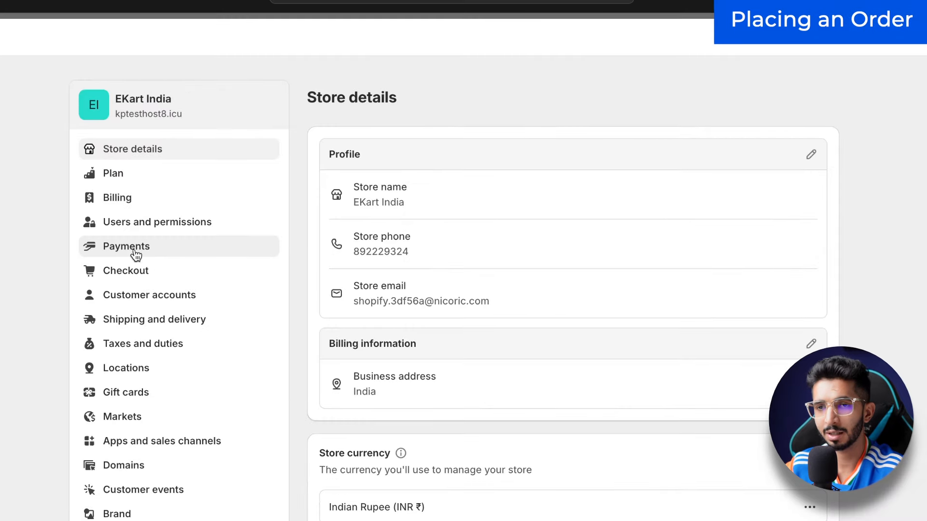
# Step: In Payments, add Cash on Delivery (COD) as a manual payment method and activate it
pyautogui.click(270, 247)
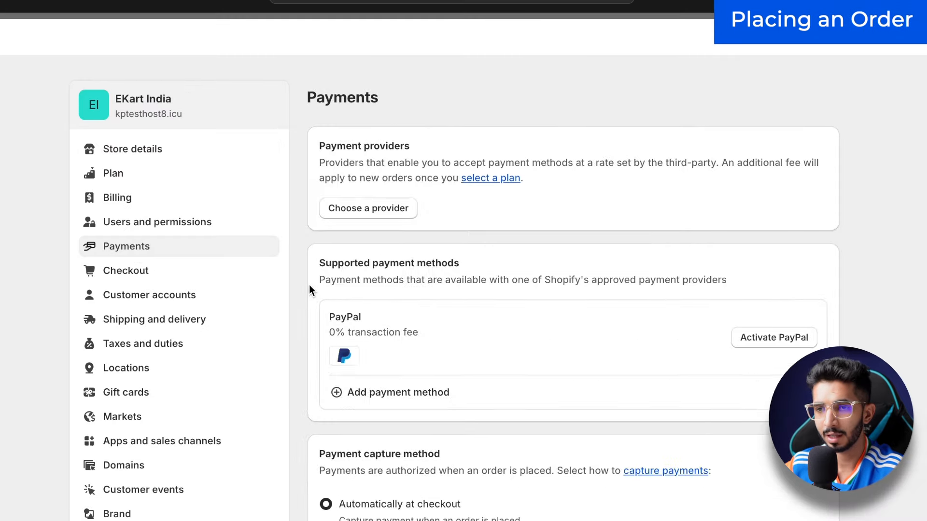
pyautogui.scroll(-2, 309, 287)
pyautogui.scroll(-3, 309, 290)
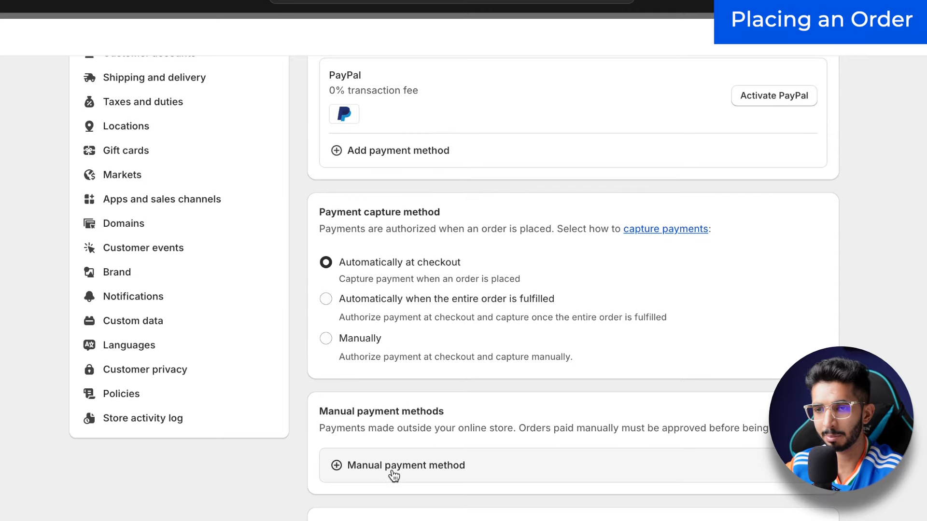
pyautogui.click(392, 473)
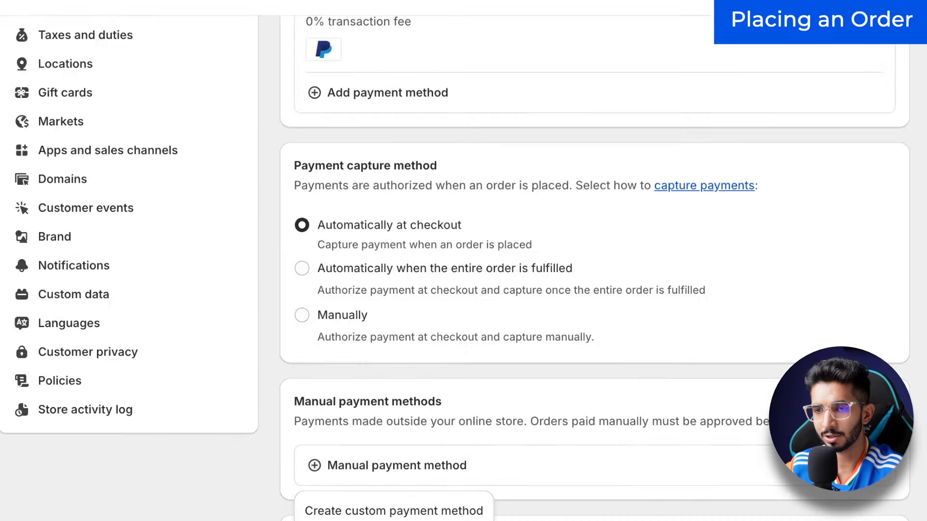
pyautogui.click(338, 520)
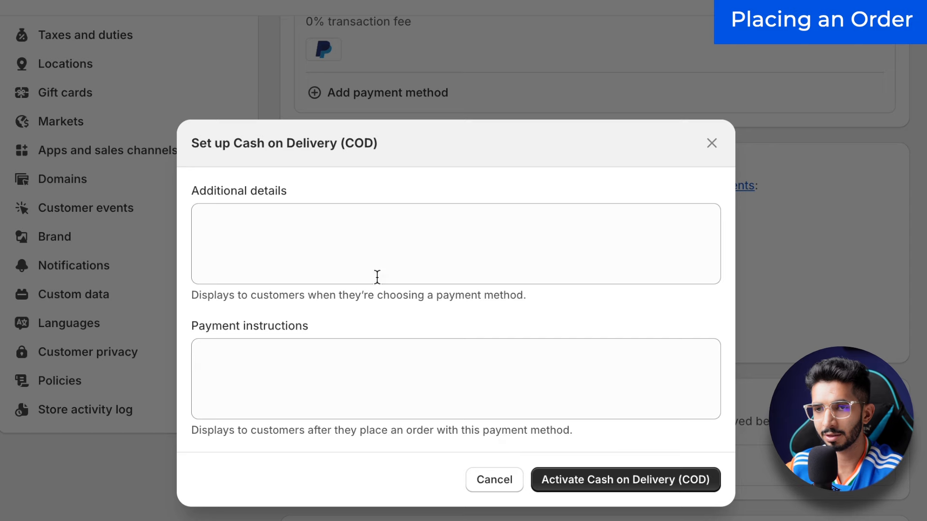
pyautogui.click(664, 489)
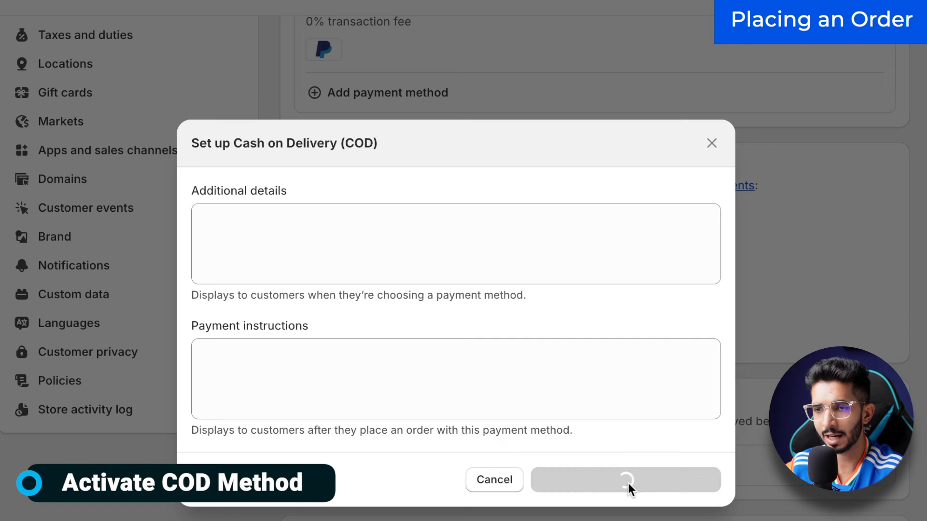
pyautogui.scroll(-3, 575, 442)
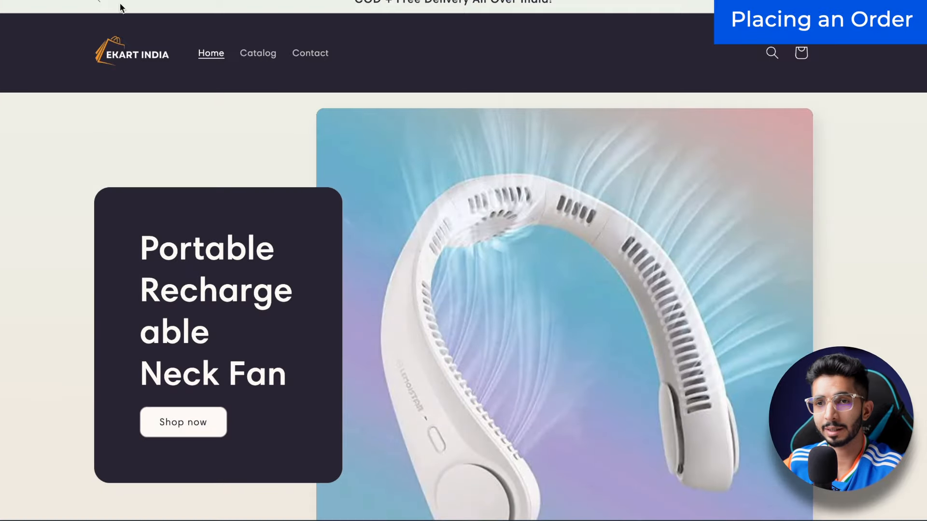
# Step: Open the FLEXI FAN product page on the storefront and look over its details
pyautogui.scroll(-10, 193, 154)
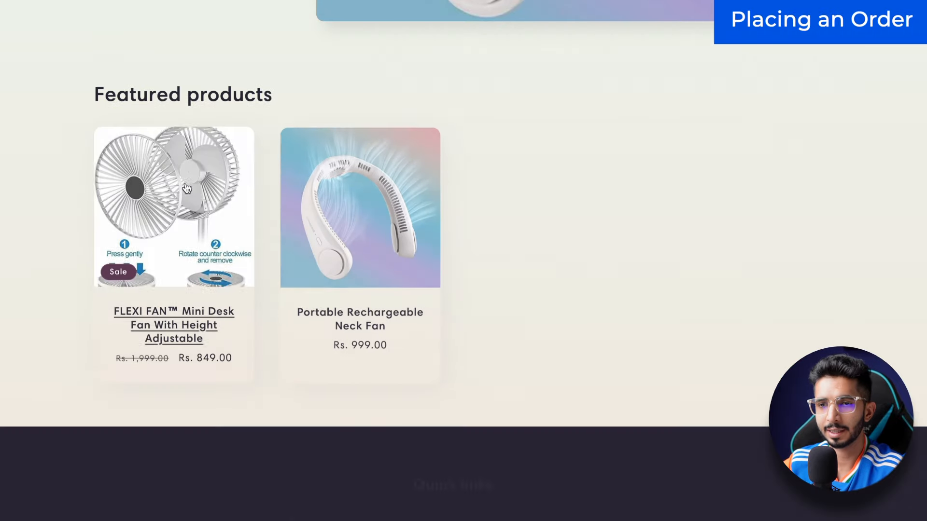
pyautogui.click(177, 229)
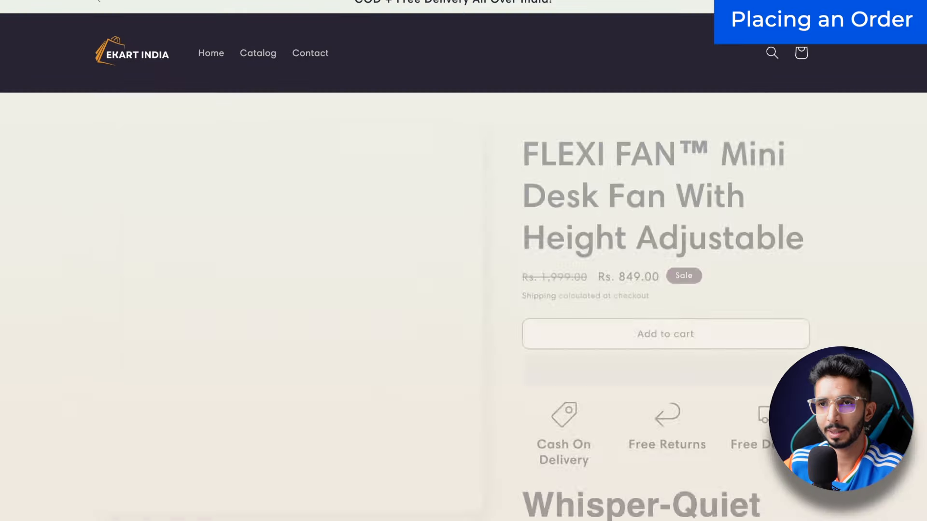
pyautogui.scroll(-5, 496, 88)
pyautogui.scroll(5, 674, 329)
pyautogui.scroll(-1, 627, 352)
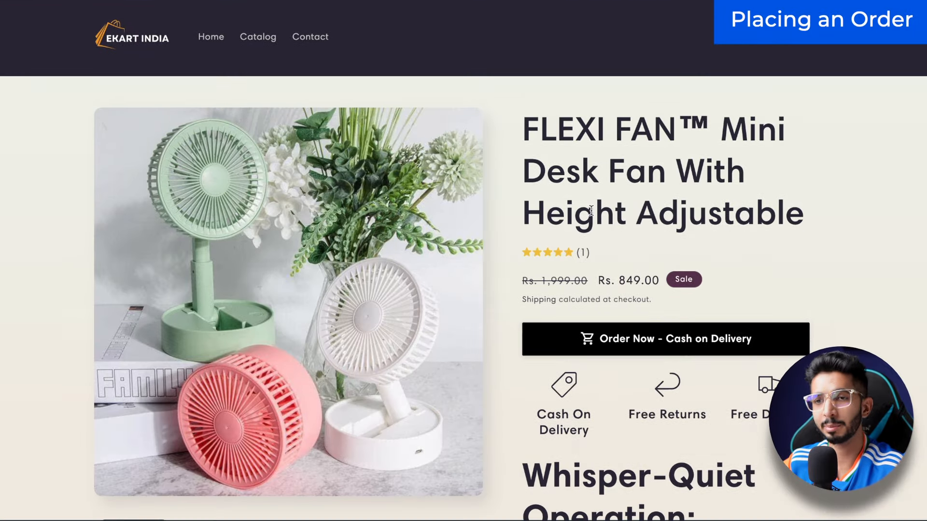
pyautogui.scroll(-5, 538, 146)
pyautogui.scroll(5, 555, 232)
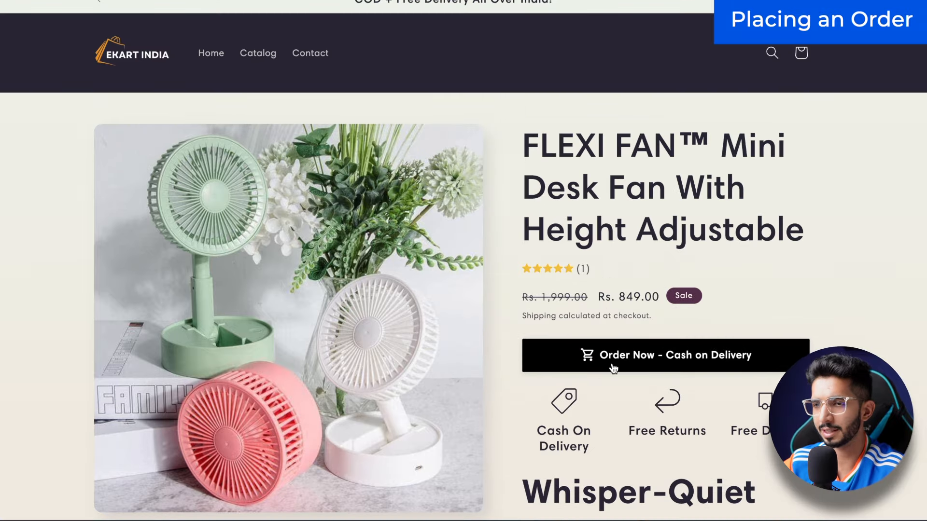
pyautogui.scroll(-5, 613, 364)
pyautogui.scroll(4, 593, 364)
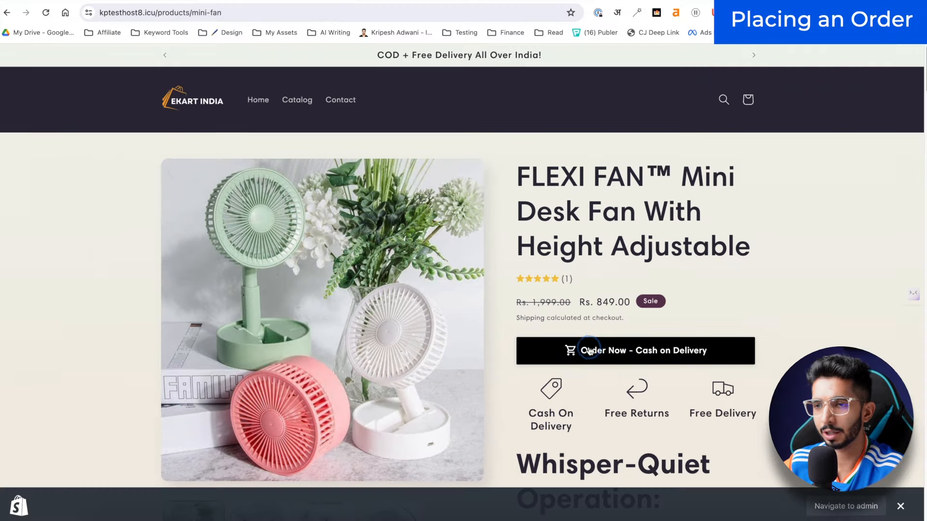
# Step: Fill the Cash on Delivery order form with the customer's name, phone number, address and a partial pincode
pyautogui.click(615, 254)
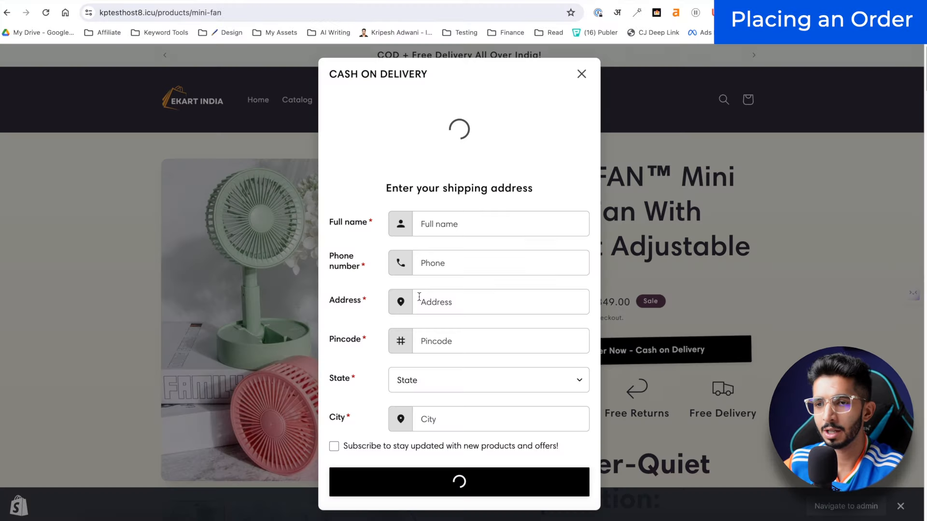
pyautogui.click(451, 252)
pyautogui.write('KP AD')
pyautogui.press('Tab')
pyautogui.click(459, 333)
pyautogui.press('Tab')
pyautogui.write('45')
# Step: Close and reopen the Cash on Delivery form, then return to the store admin
pyautogui.click(230, 143)
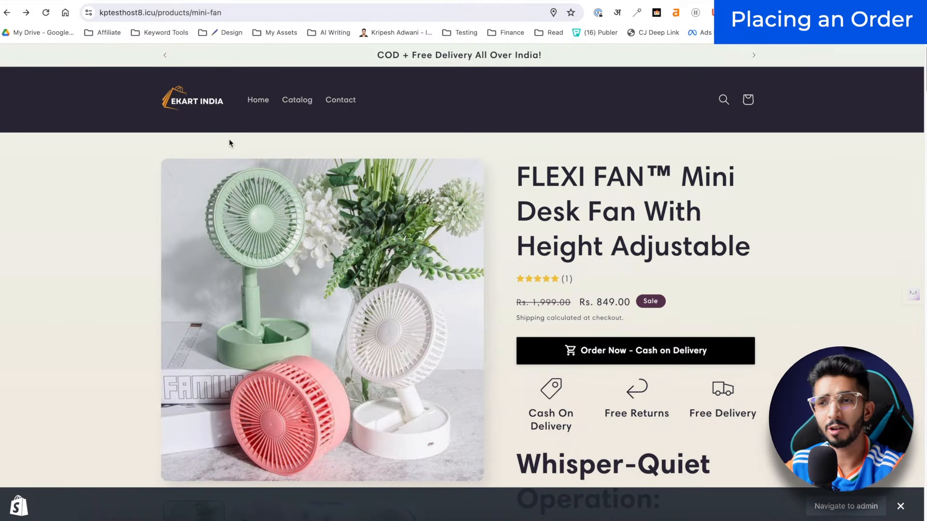
pyautogui.scroll(-1, 585, 343)
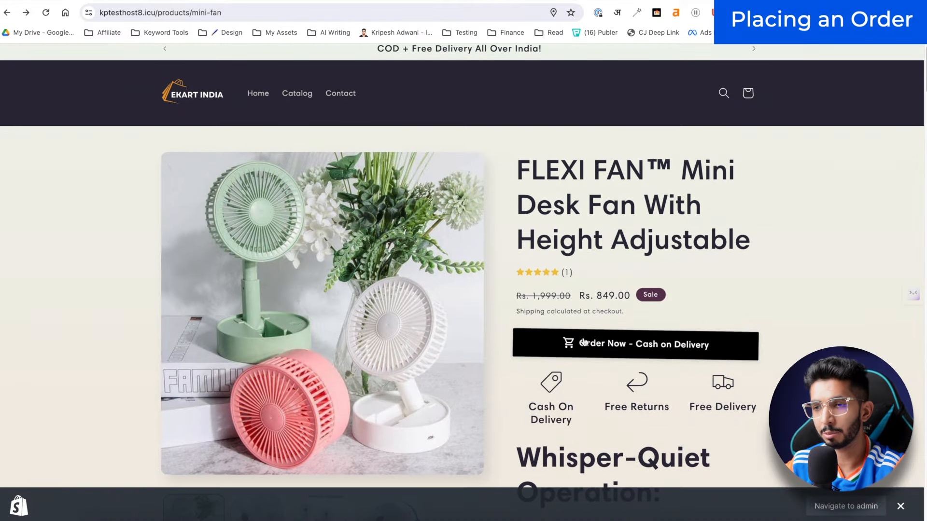
pyautogui.click(614, 343)
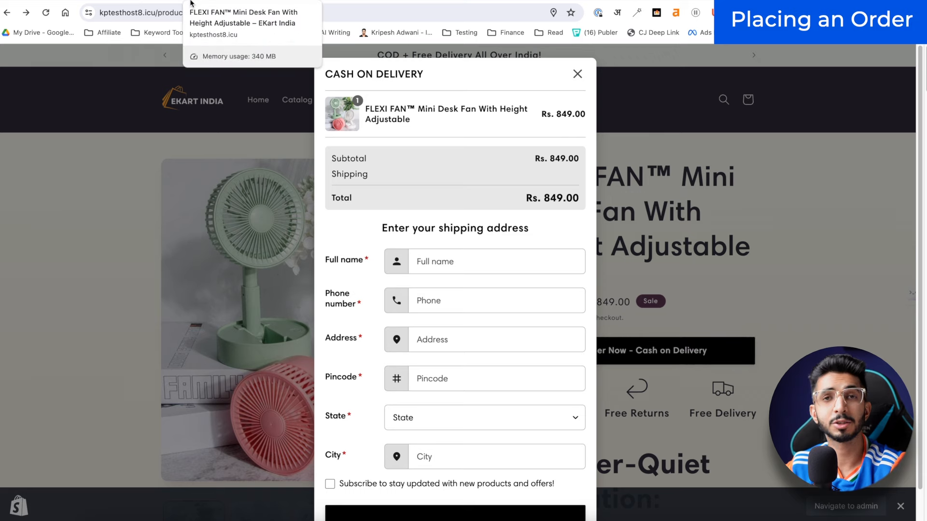
pyautogui.click(164, 1)
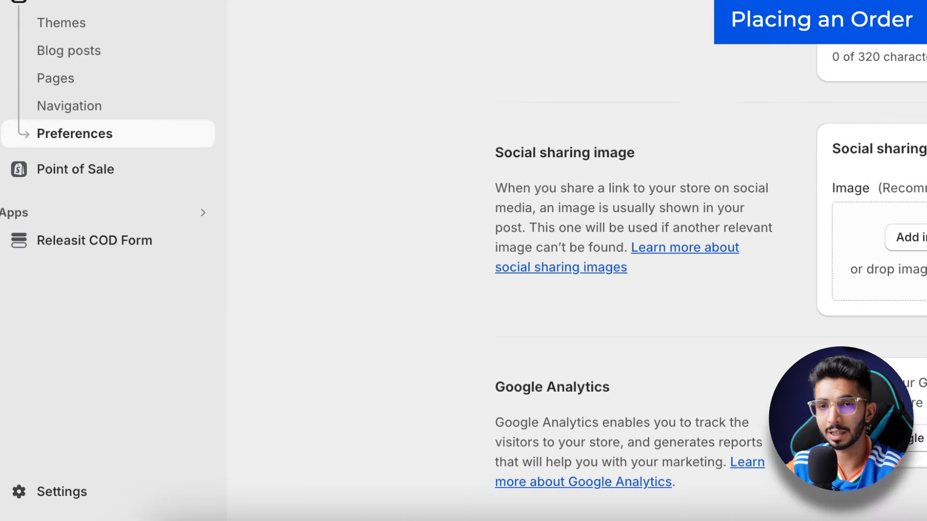
# Step: Review the Billing plan options, then view the Orders list with the two ₹849.00 COD orders
pyautogui.click(77, 490)
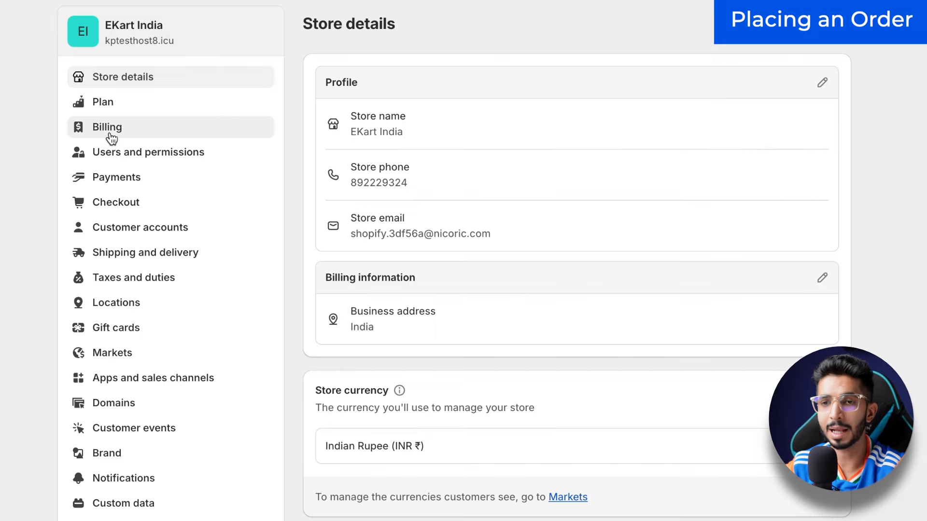
pyautogui.click(113, 124)
pyautogui.click(144, 111)
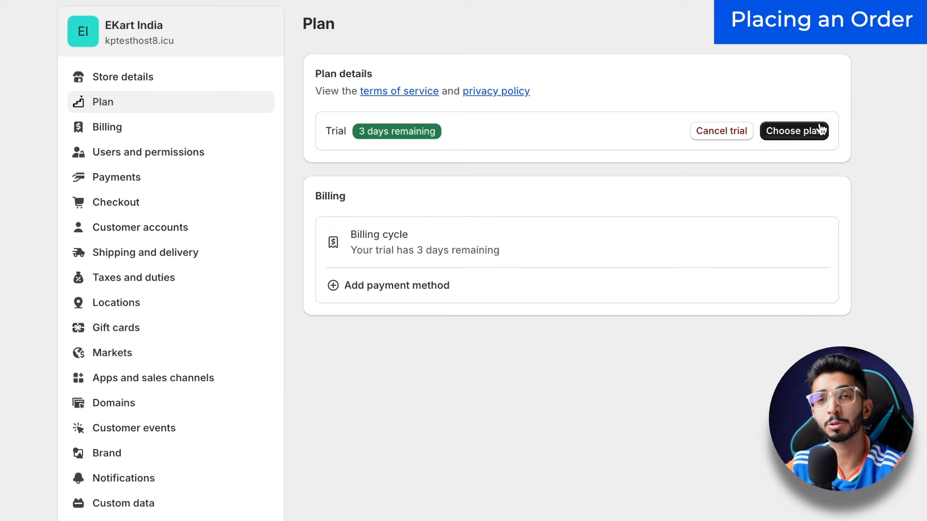
pyautogui.click(821, 130)
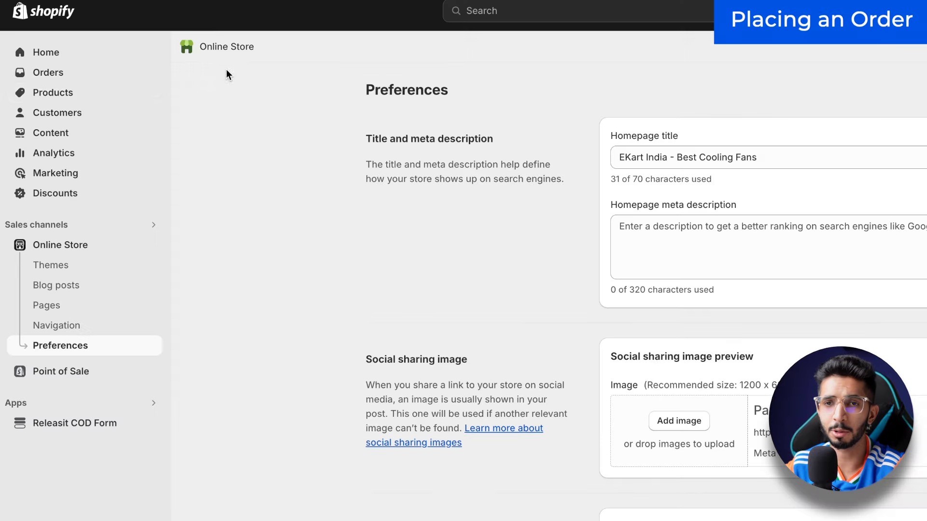
pyautogui.click(46, 75)
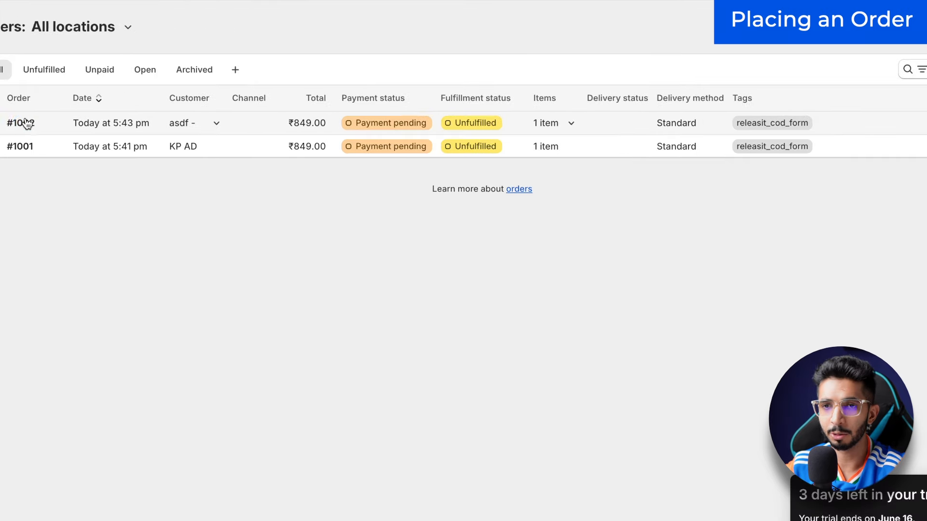
# Step: Request fulfillment for order #1002 and send the request to Roposo Clout
pyautogui.click(28, 126)
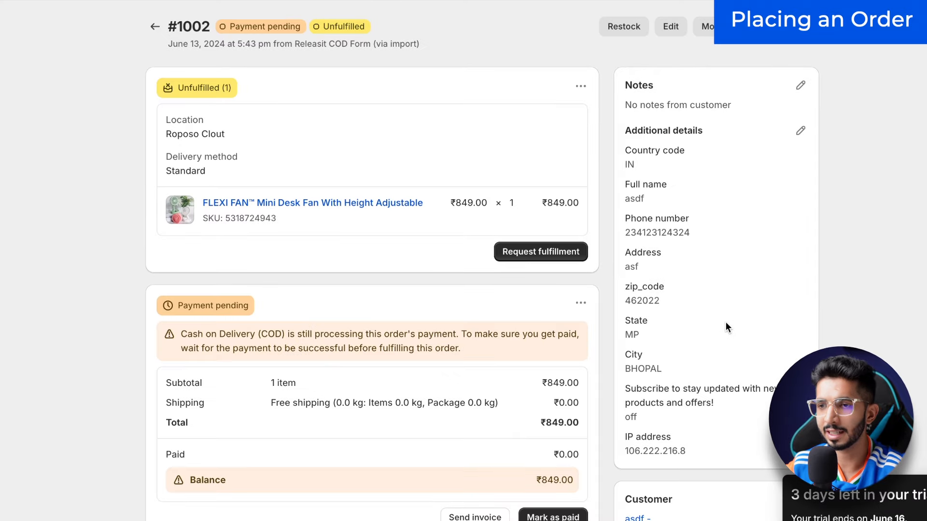
pyautogui.scroll(-3, 725, 322)
pyautogui.scroll(1, 569, 193)
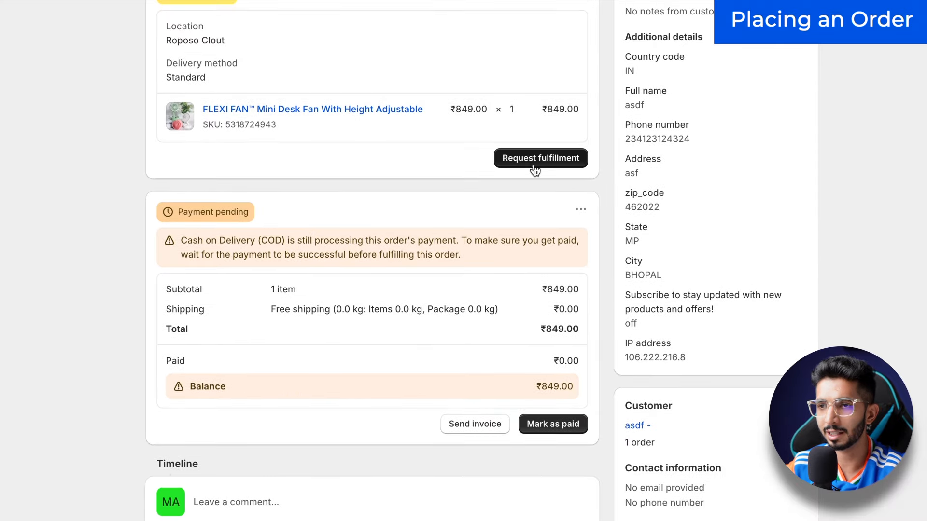
pyautogui.click(534, 167)
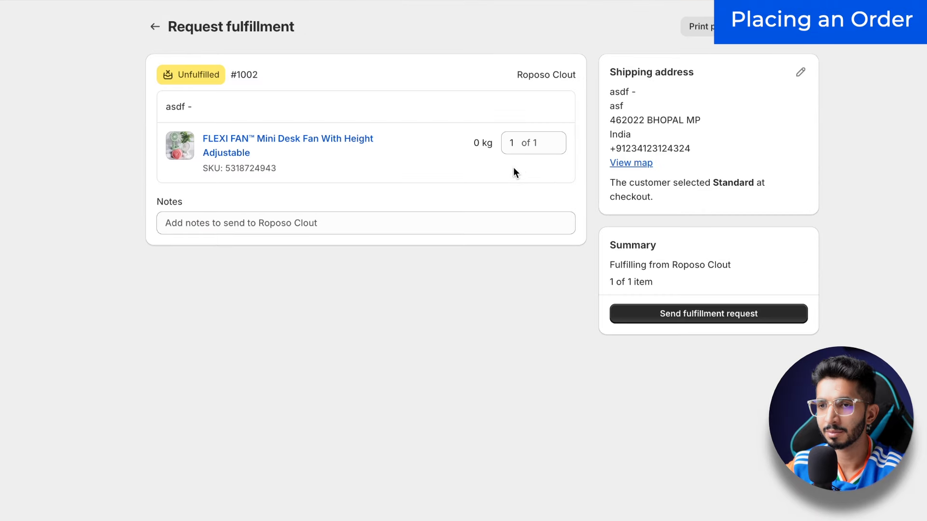
pyautogui.click(235, 226)
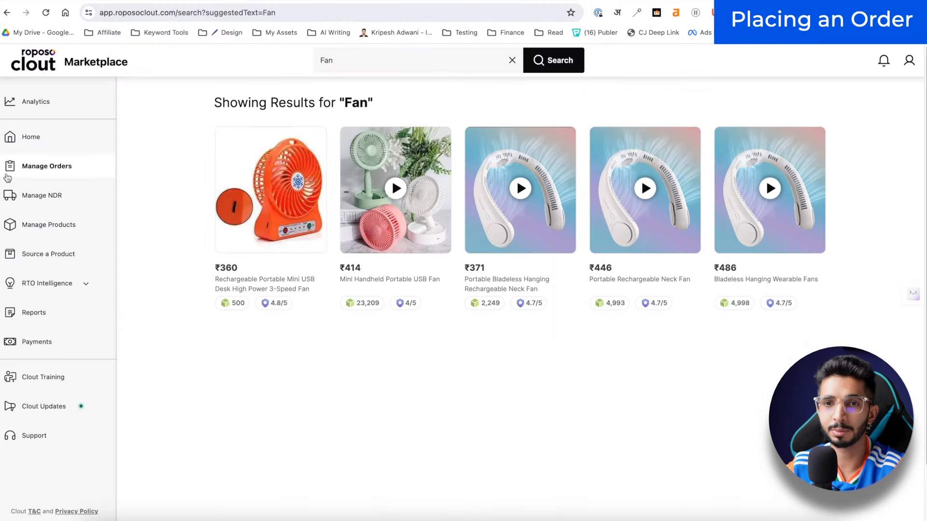
pyautogui.click(27, 164)
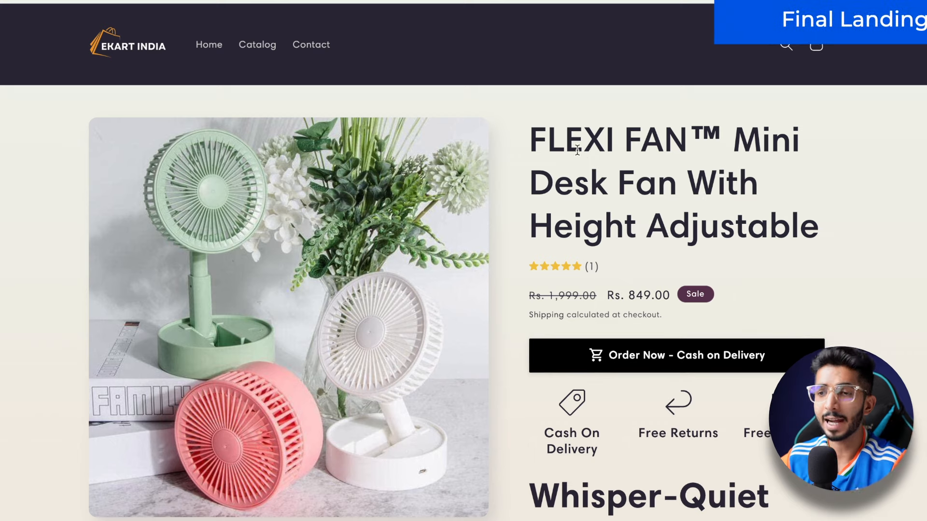
# Step: Select and then deselect the FLEXI FAN Mini Desk Fan title on the storefront product page
pyautogui.moveTo(548, 140); pyautogui.dragTo(732, 194)
pyautogui.click(732, 194)
pyautogui.scroll(-4, 556, 167)
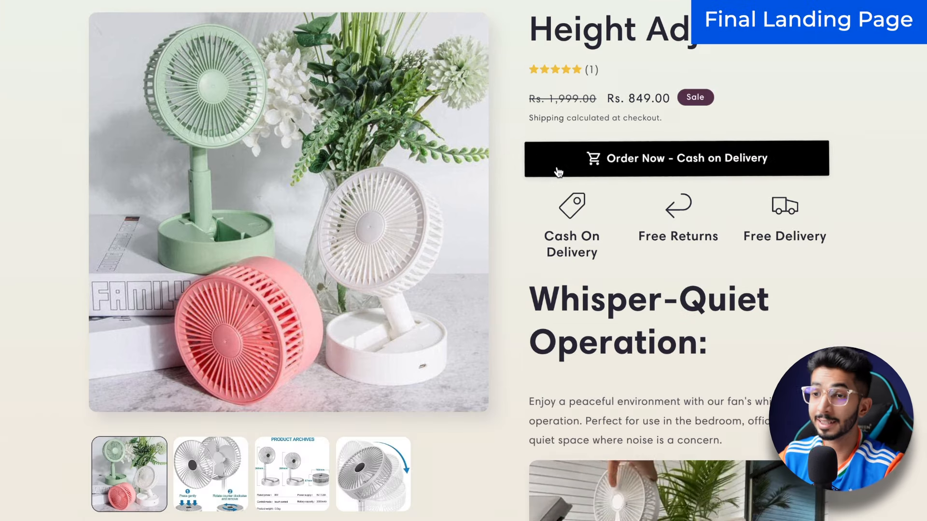
pyautogui.scroll(4, 556, 167)
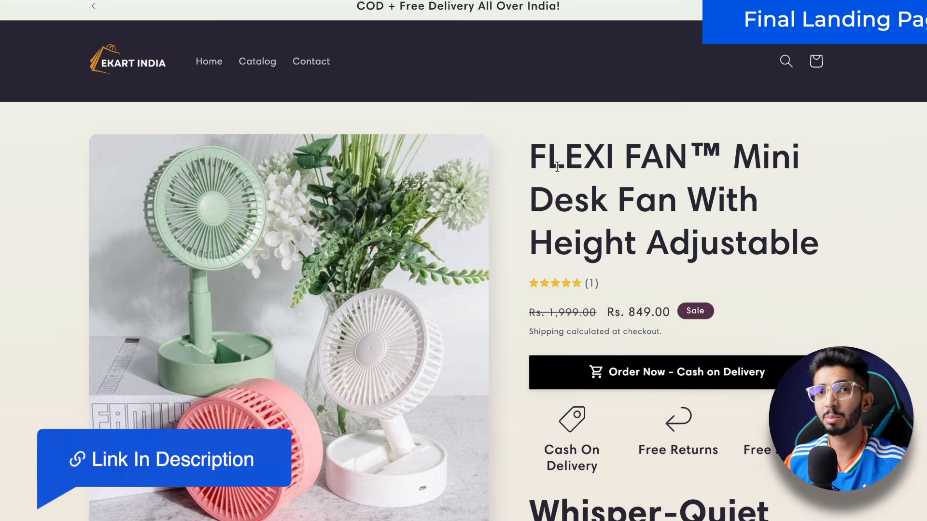